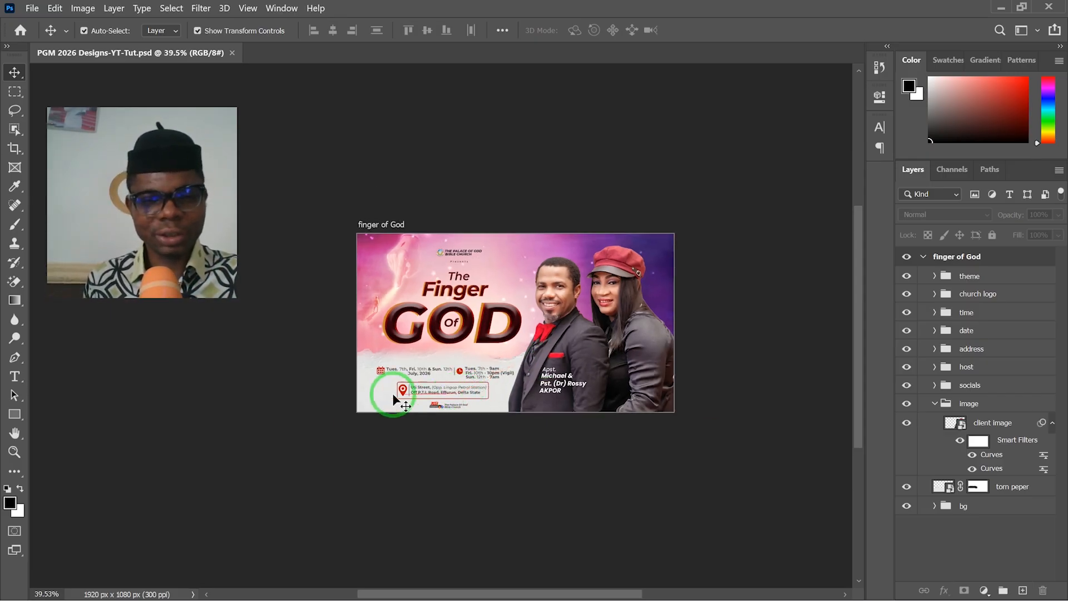
Switch to Google Chrome with the profile labelled "Your Chrome" and maximize its window.
scroll(345, 395, "up", 2)
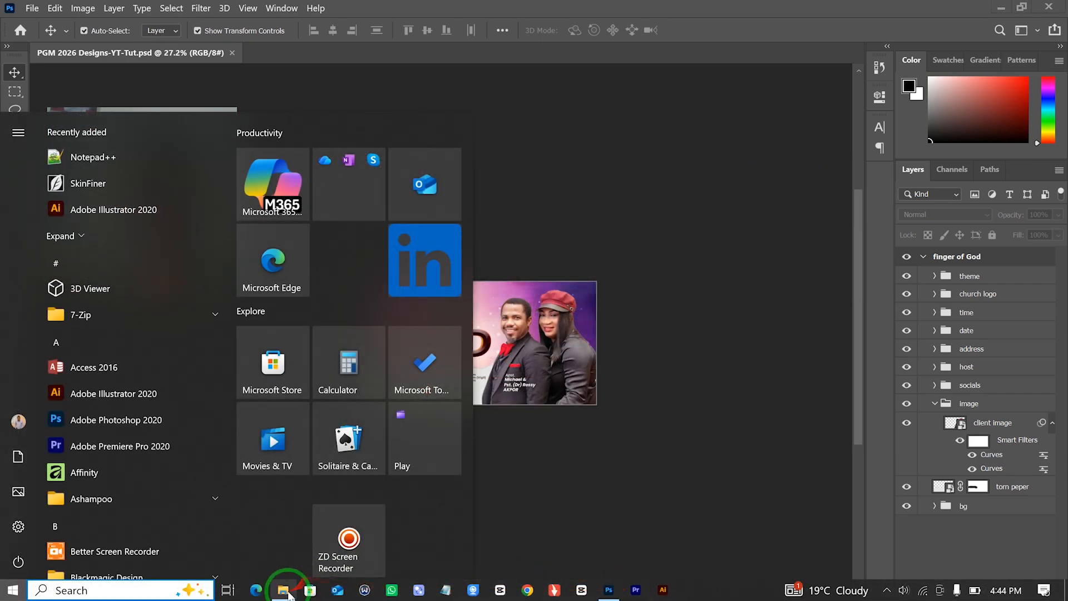
left_click(527, 590)
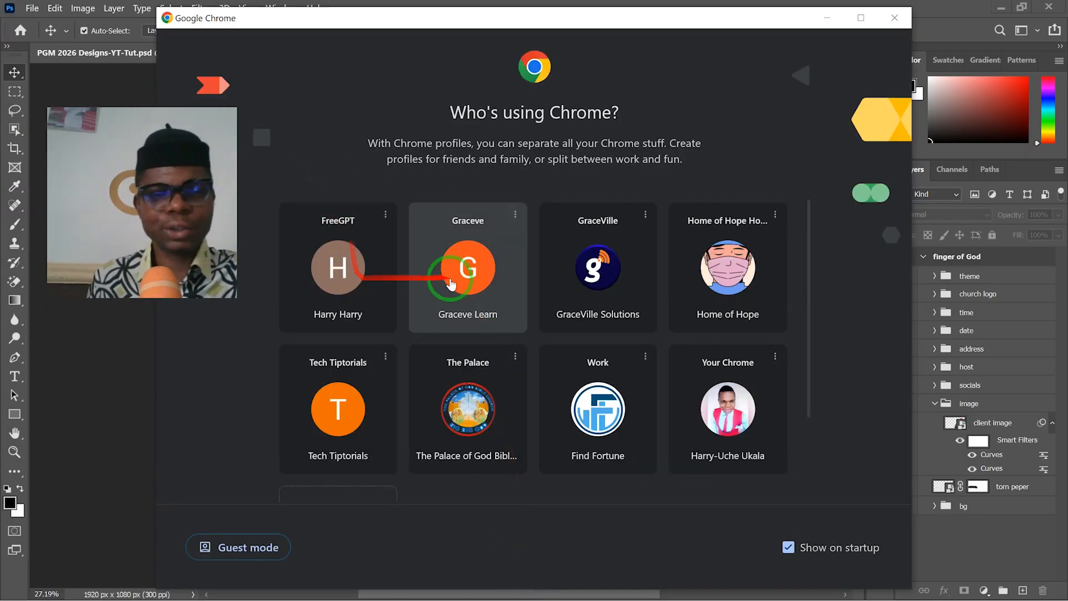
left_click(714, 419)
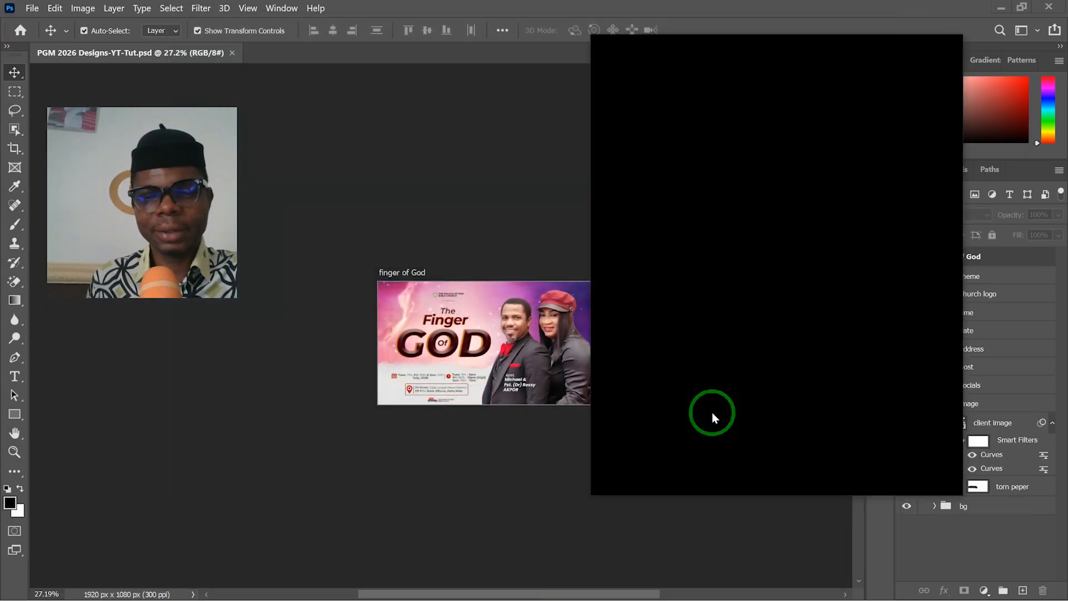
left_click(913, 49)
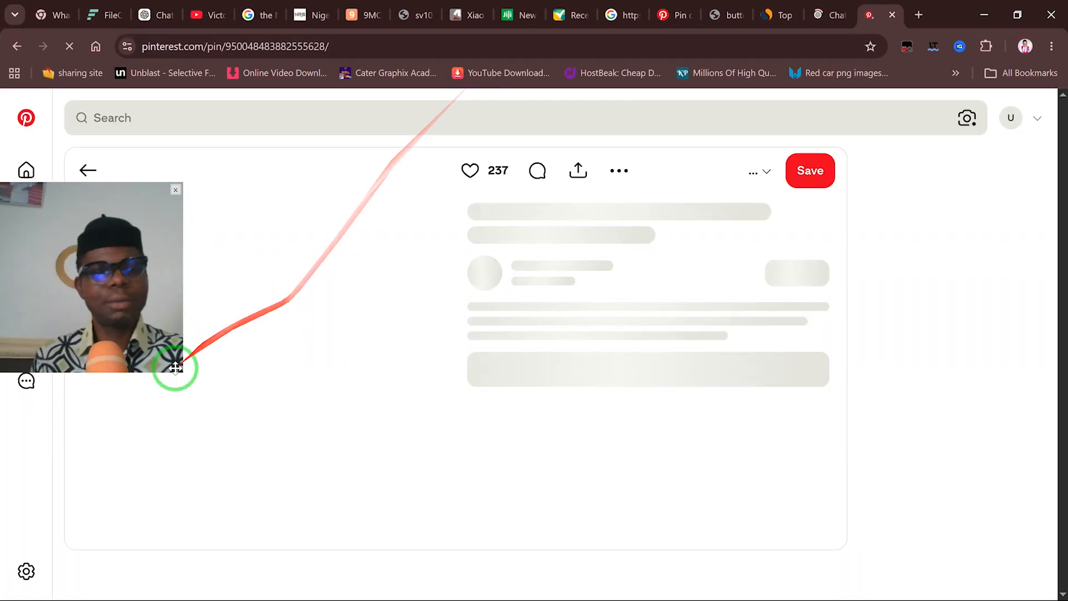
left_click_drag(120, 201, 953, 201)
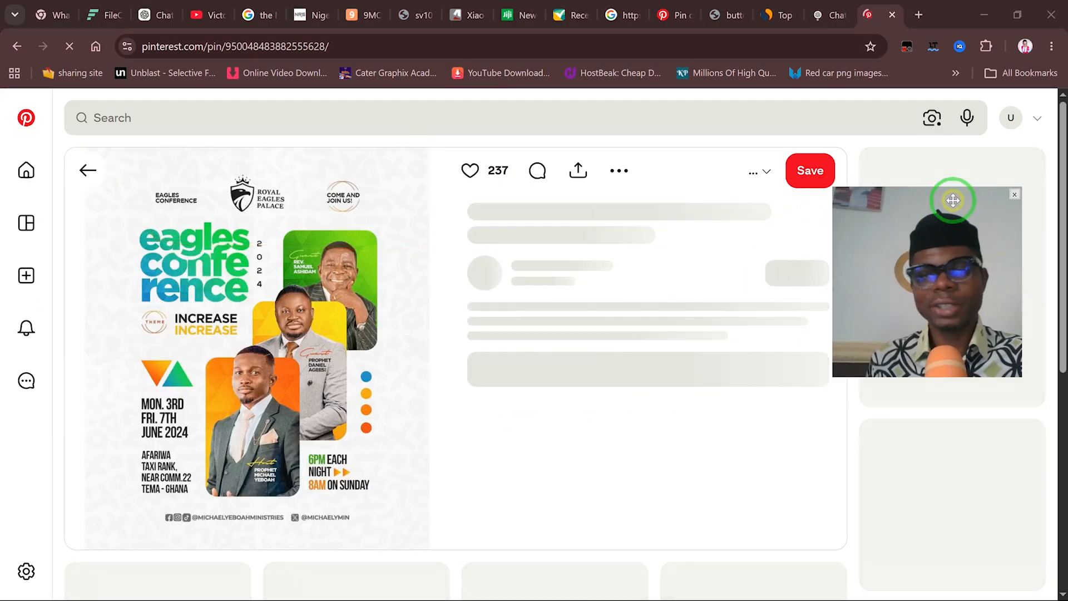
Open the Pinterest home feed and dismiss the prompt to add a profile picture.
left_click(25, 118)
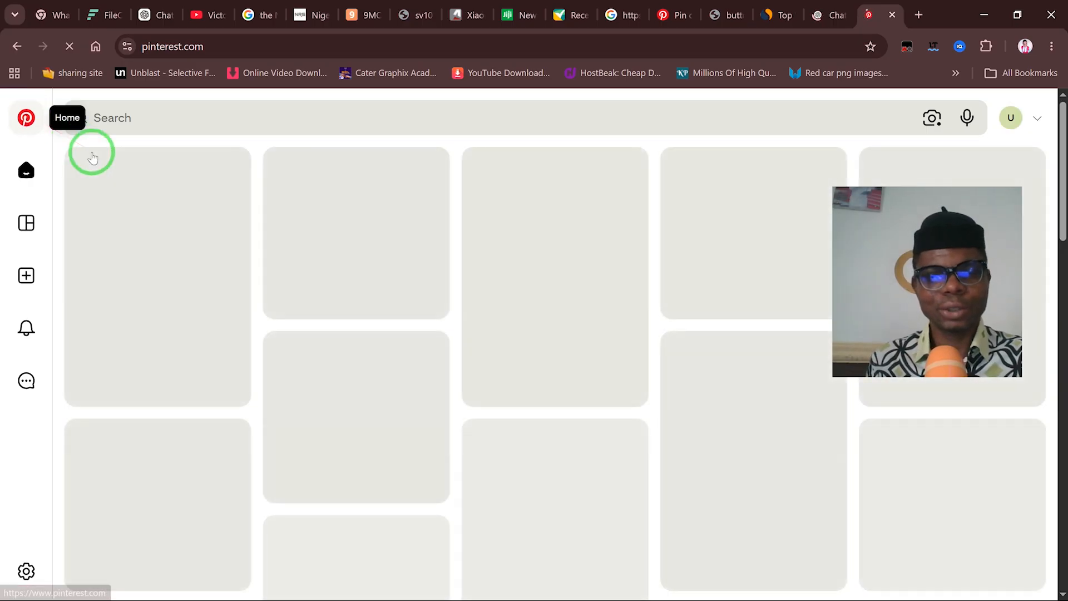
scroll(191, 365, "down", 5)
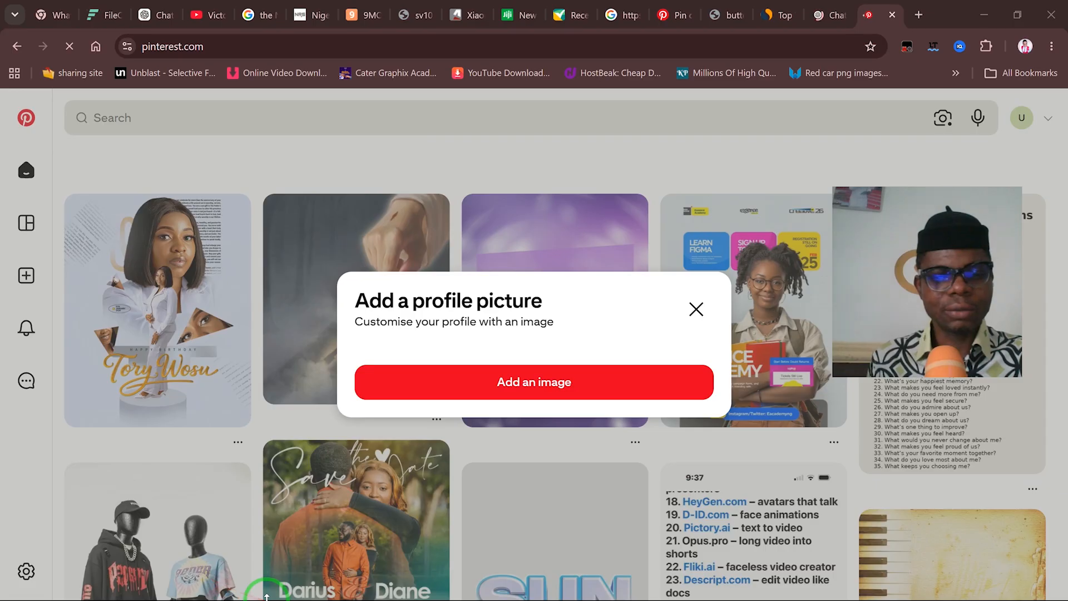
key("super")
left_click(700, 311)
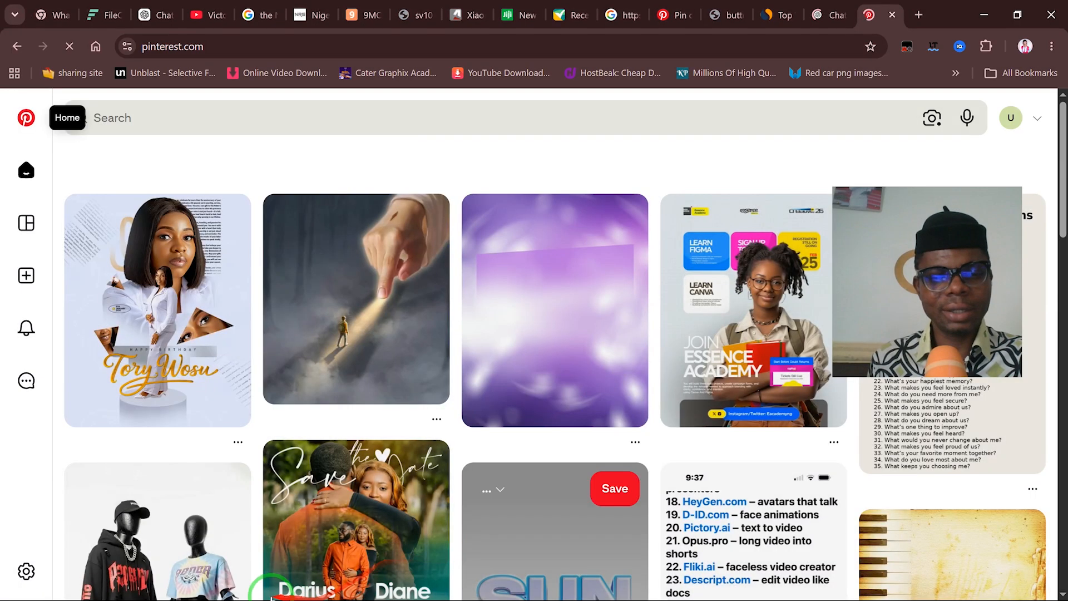
Switch to the FOG folder in File Explorer and preview Church background.jpg and gods fing.jpg.
key("super")
left_click(282, 589)
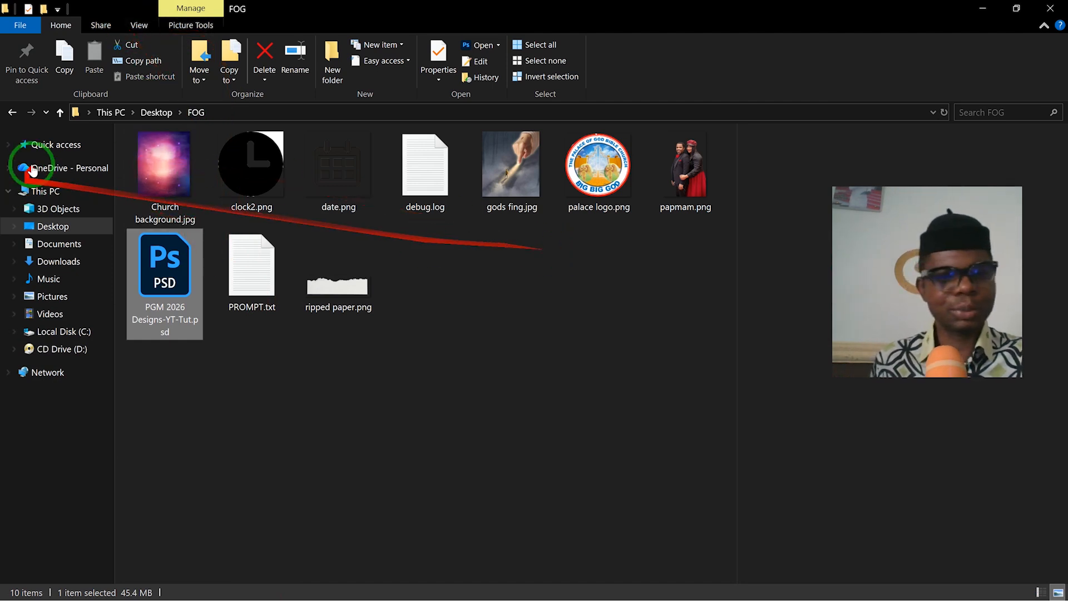
left_click(147, 193)
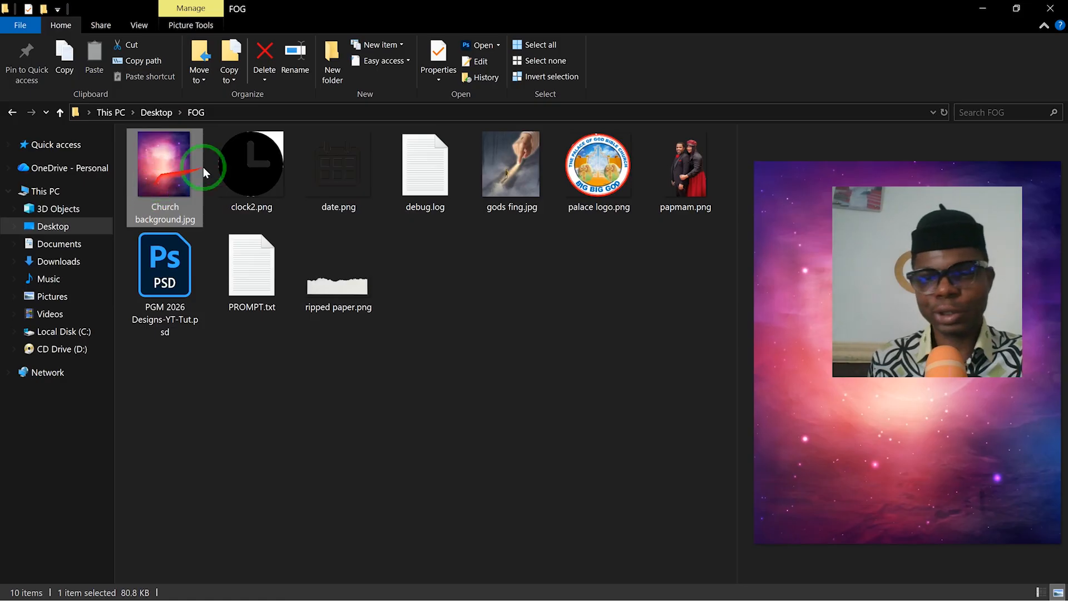
left_click_drag(895, 254, 530, 369)
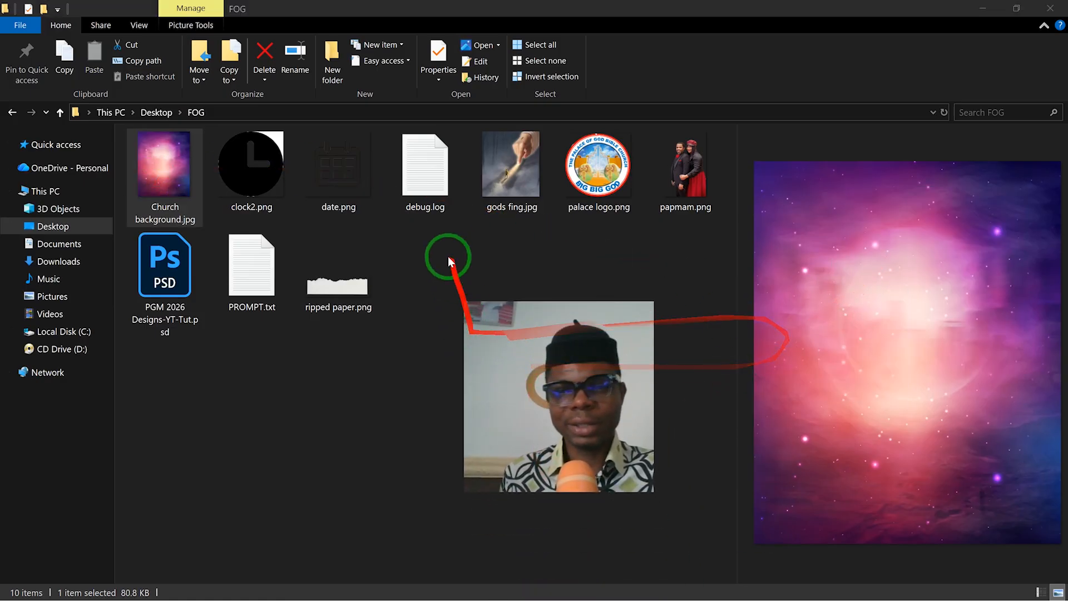
left_click(503, 167)
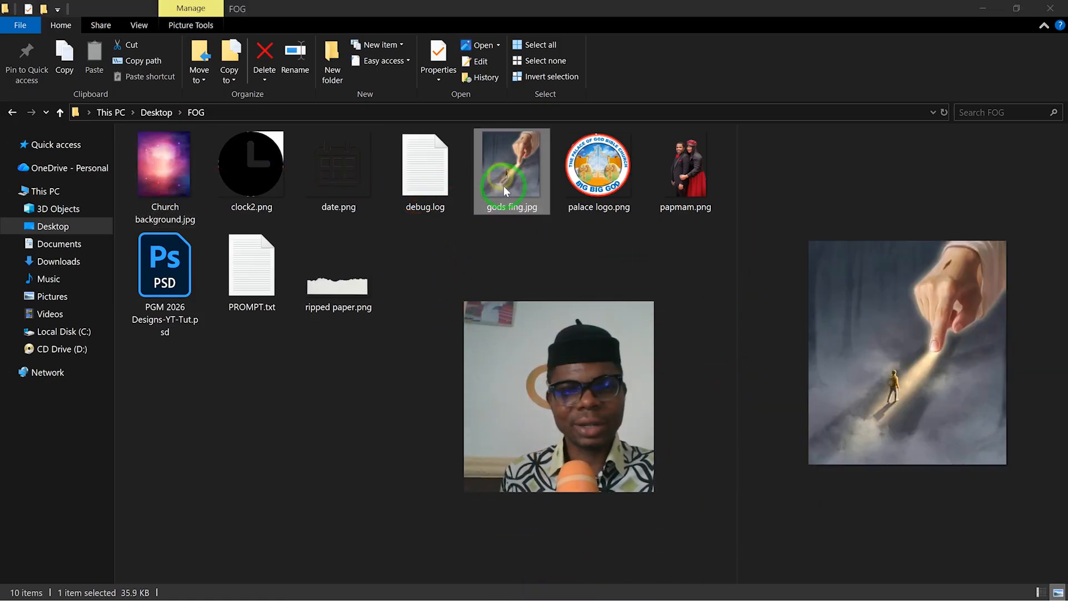
left_click(173, 190)
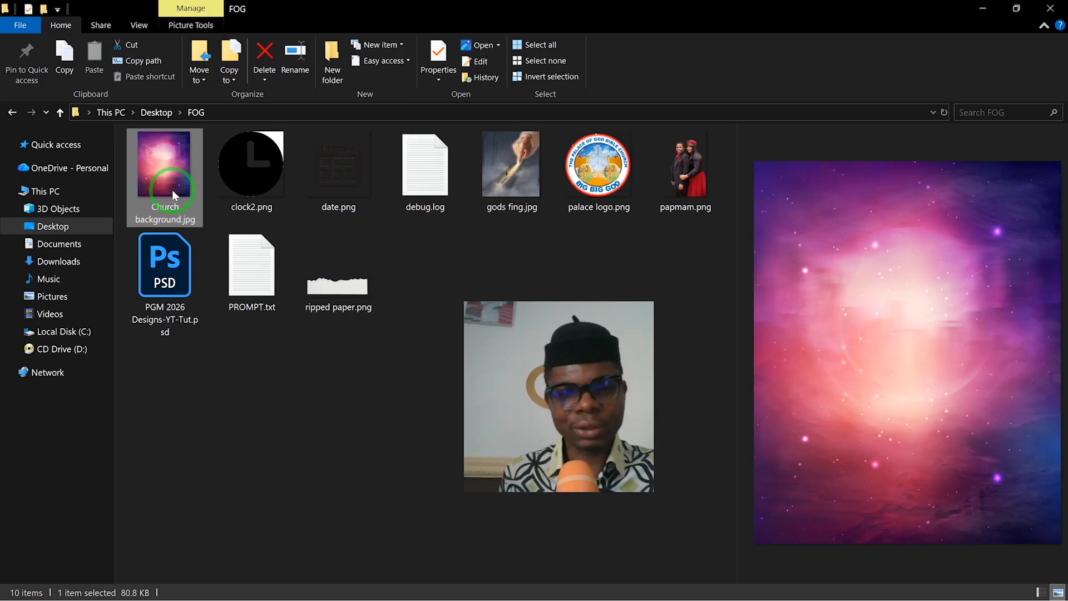
Switch back to the Pinterest home page in Google Chrome and bring up its recent searches.
key("super")
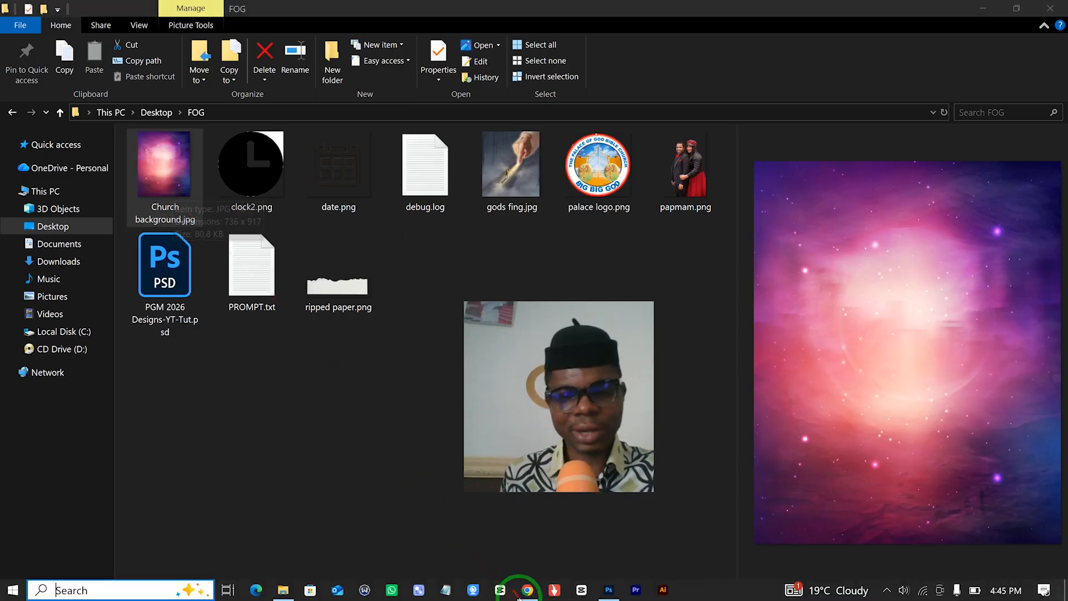
left_click(525, 589)
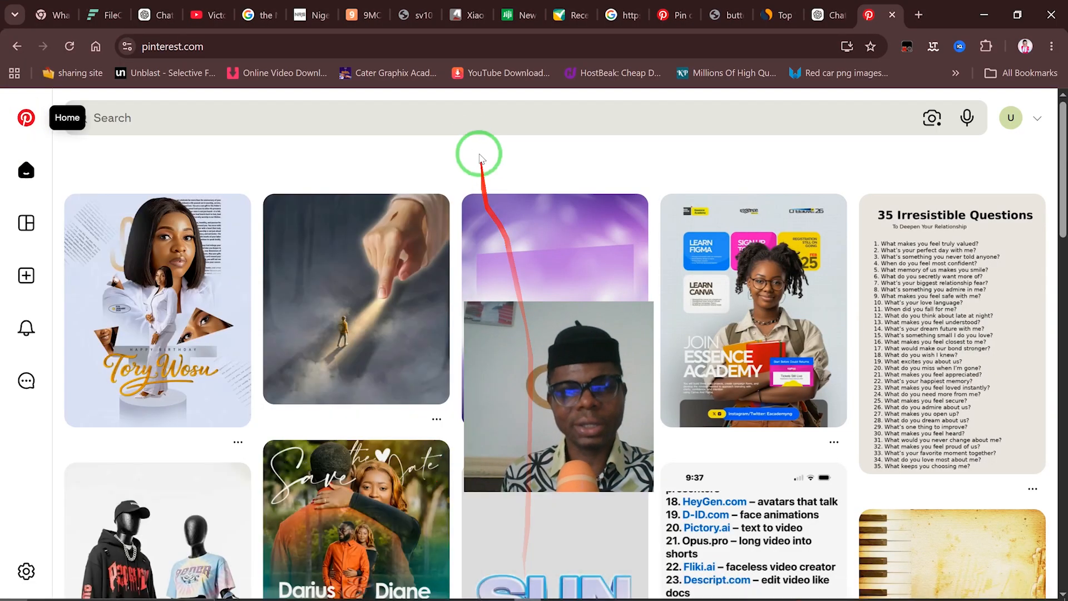
left_click(468, 119)
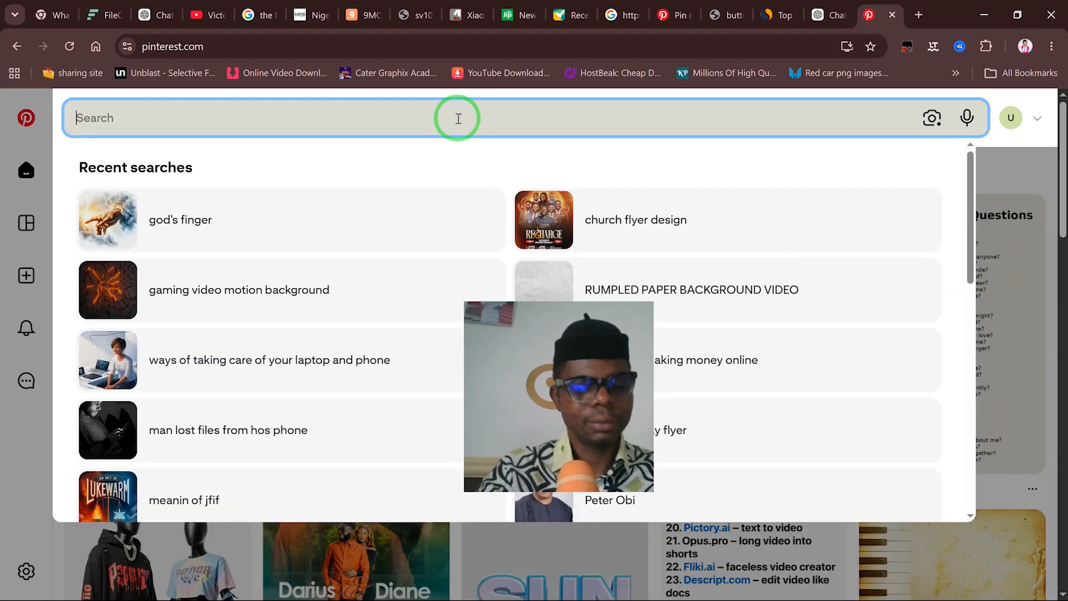
key("ctrl+2")
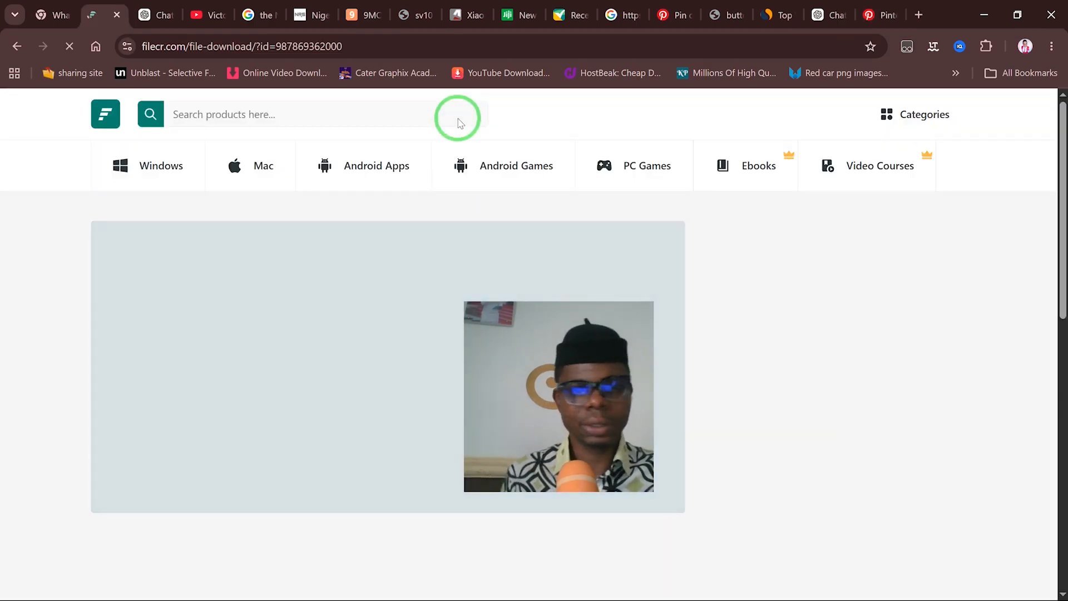
left_click(881, 15)
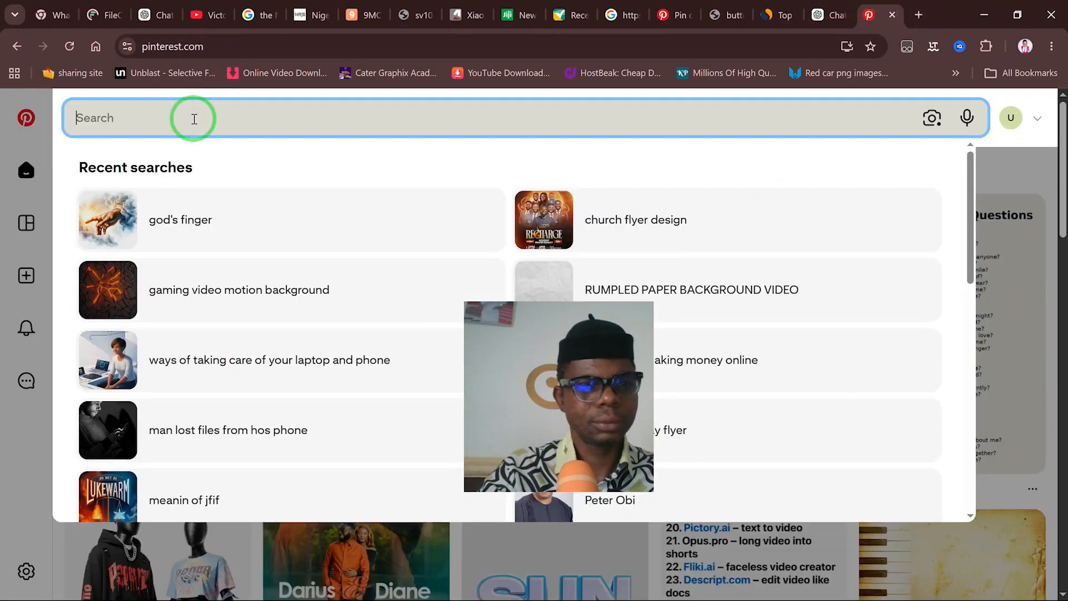
Search Pinterest for "chruch flyer background".
type("e")
key("BackSpace")
type("chruc")
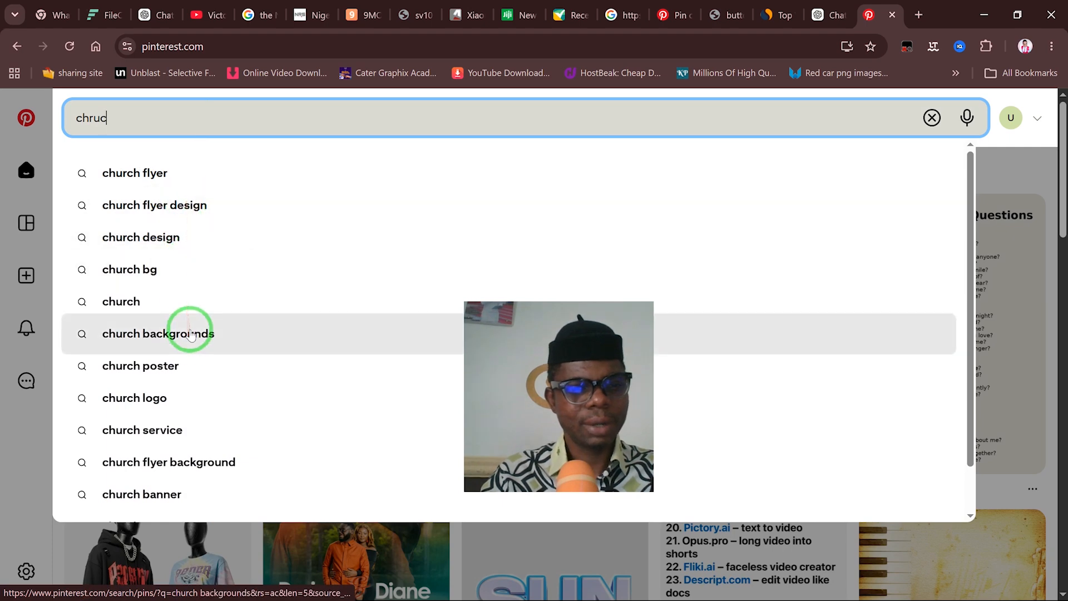
type("h")
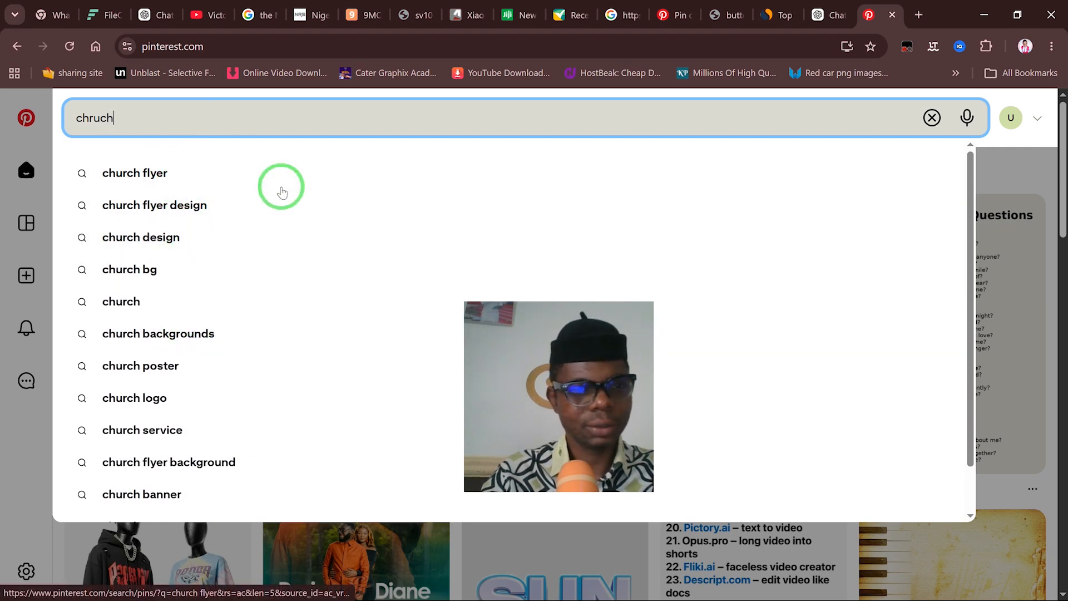
type(" flyer backgrou")
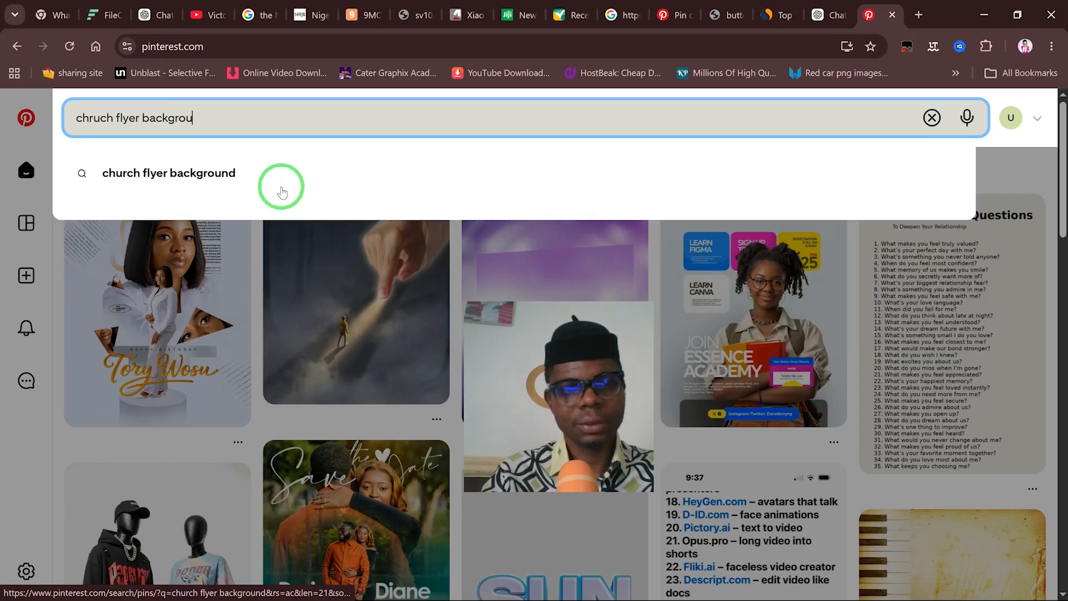
type("bs")
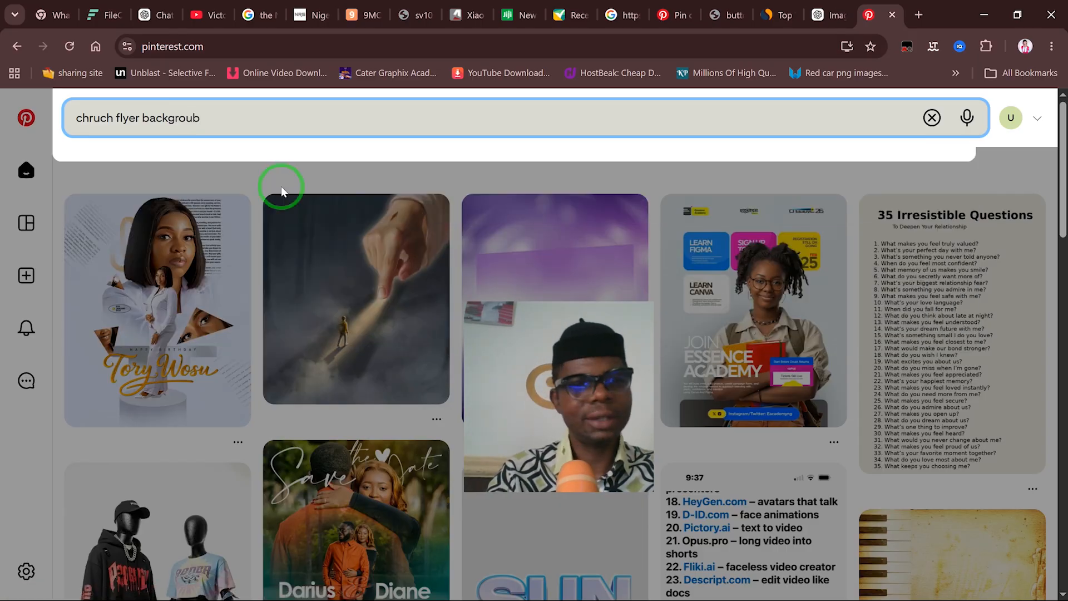
key("BackSpace")
type("b")
key("BackSpace")
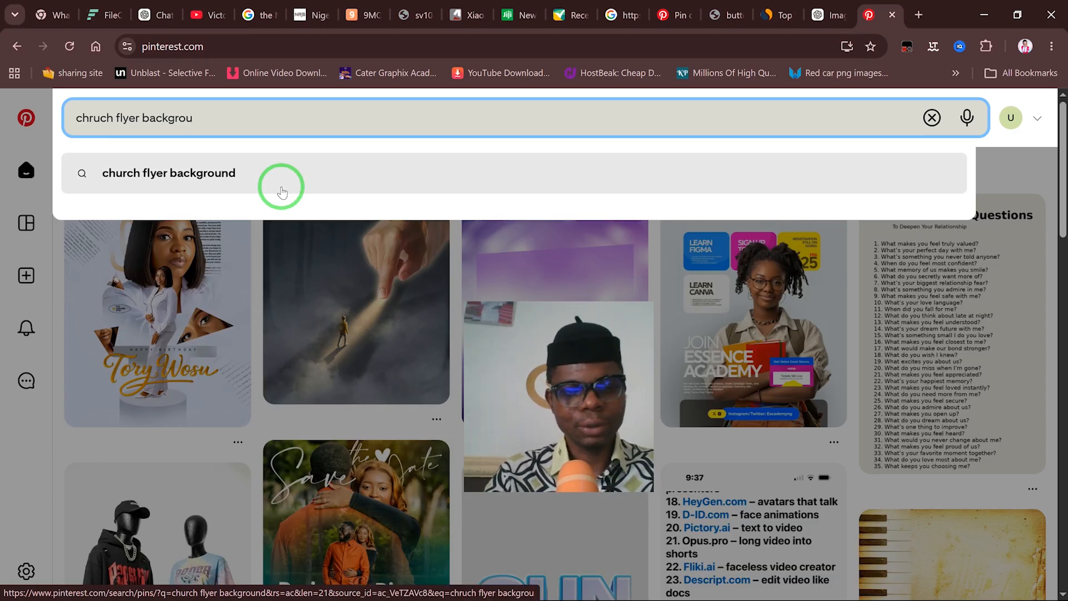
type("nd")
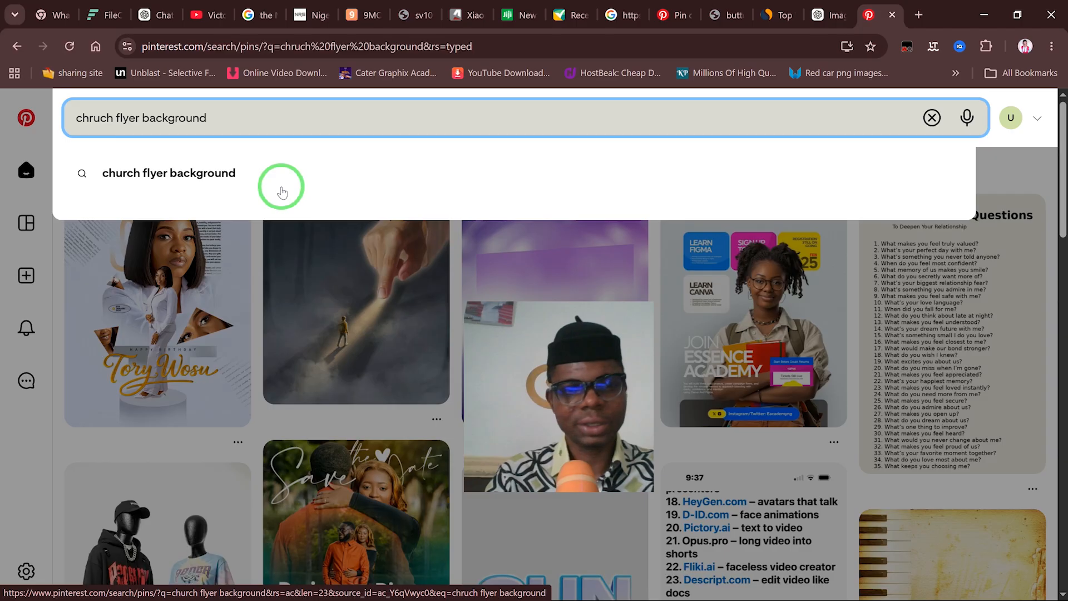
key("Return")
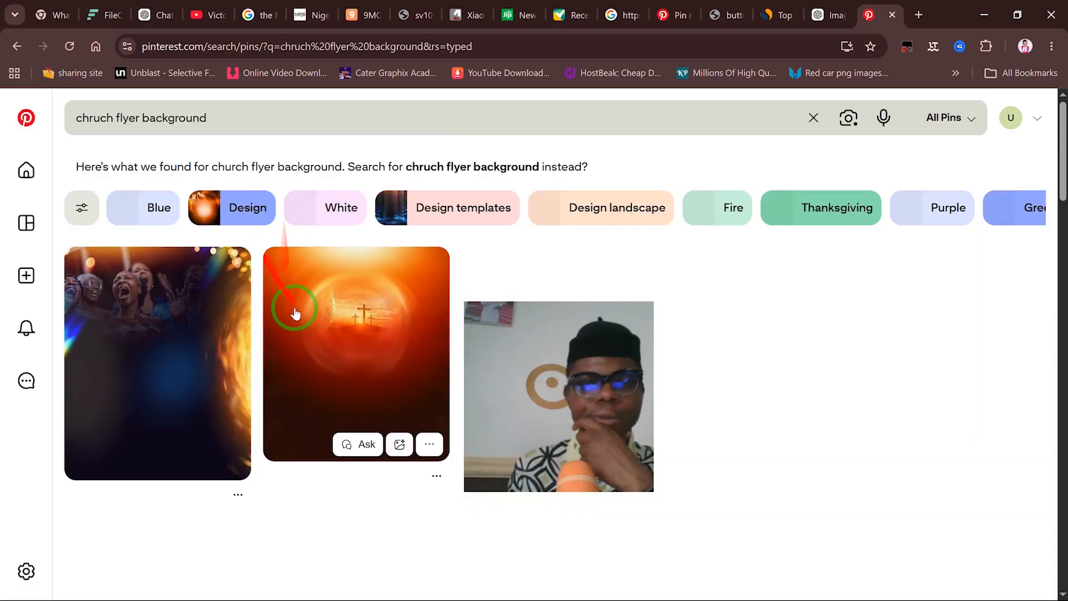
Browse the church flyer background results and open the blurred blue-and-orange aura background pin.
left_click_drag(590, 314, 853, 186)
left_click(178, 118)
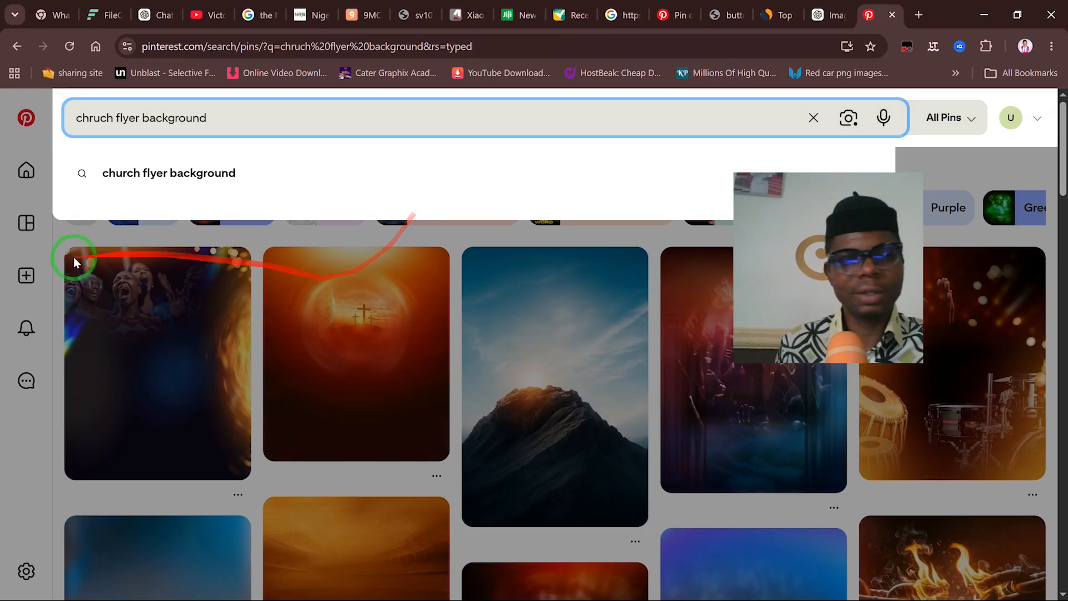
left_click(28, 451)
scroll(367, 321, "down", 3)
left_click_drag(803, 161, 908, 174)
scroll(435, 306, "down", 5)
scroll(372, 319, "up", 10)
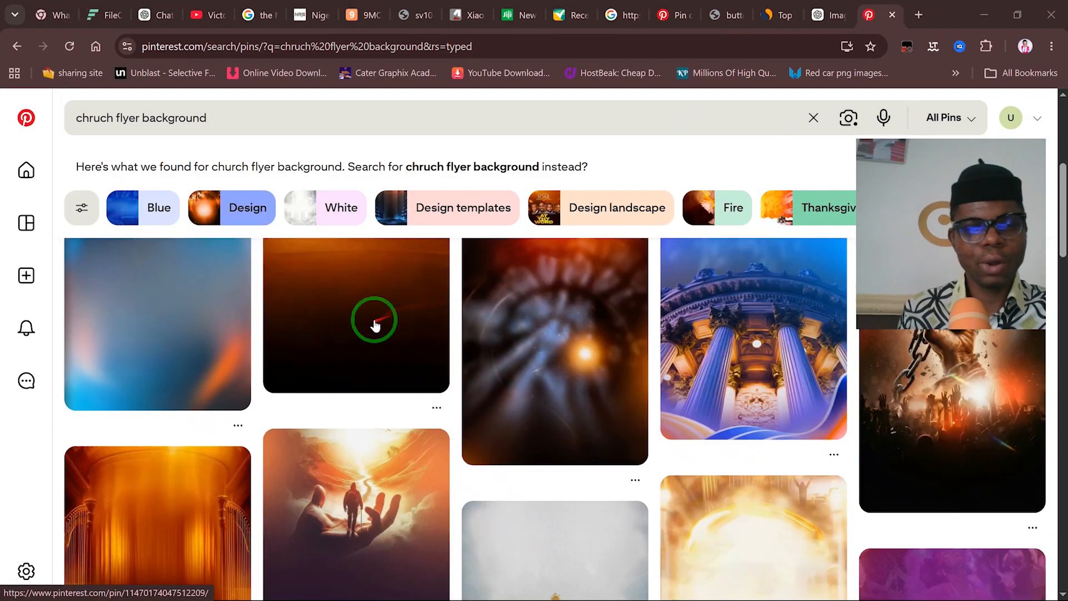
scroll(374, 319, "down", 5)
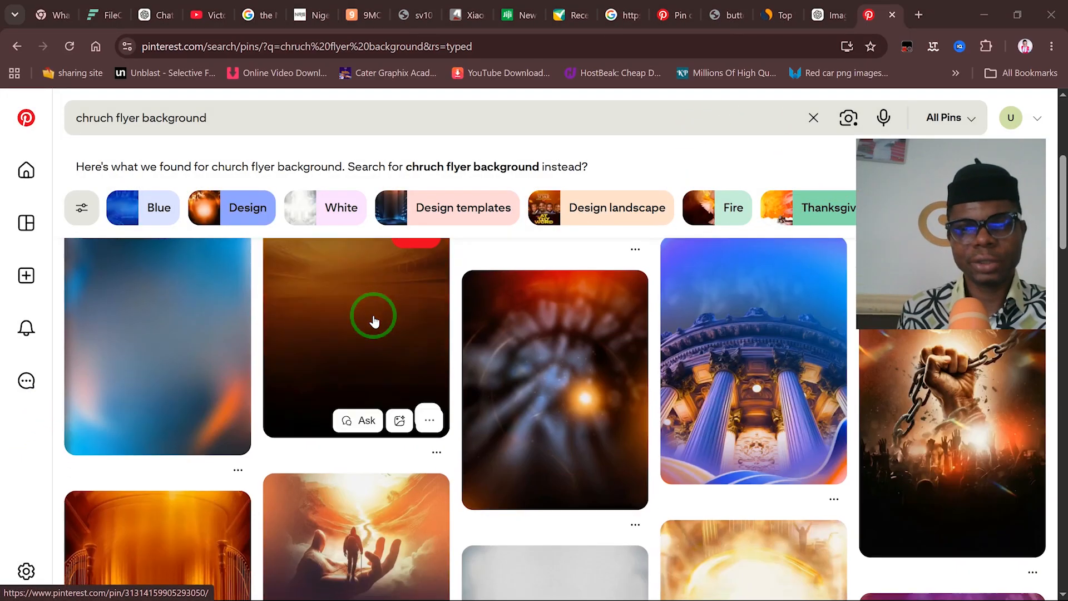
left_click(196, 346)
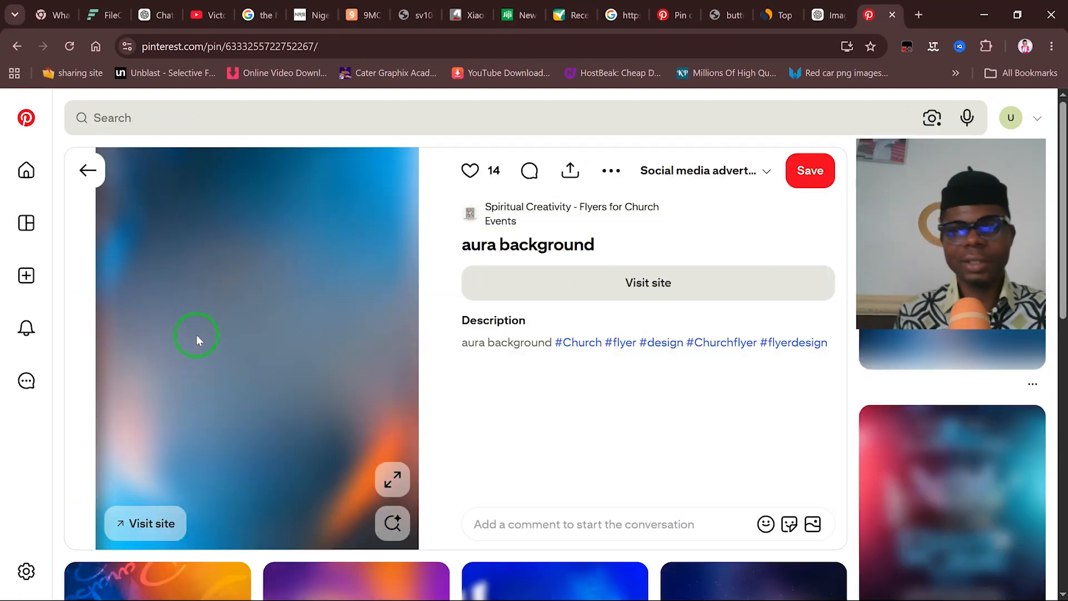
scroll(196, 335, "down", 6)
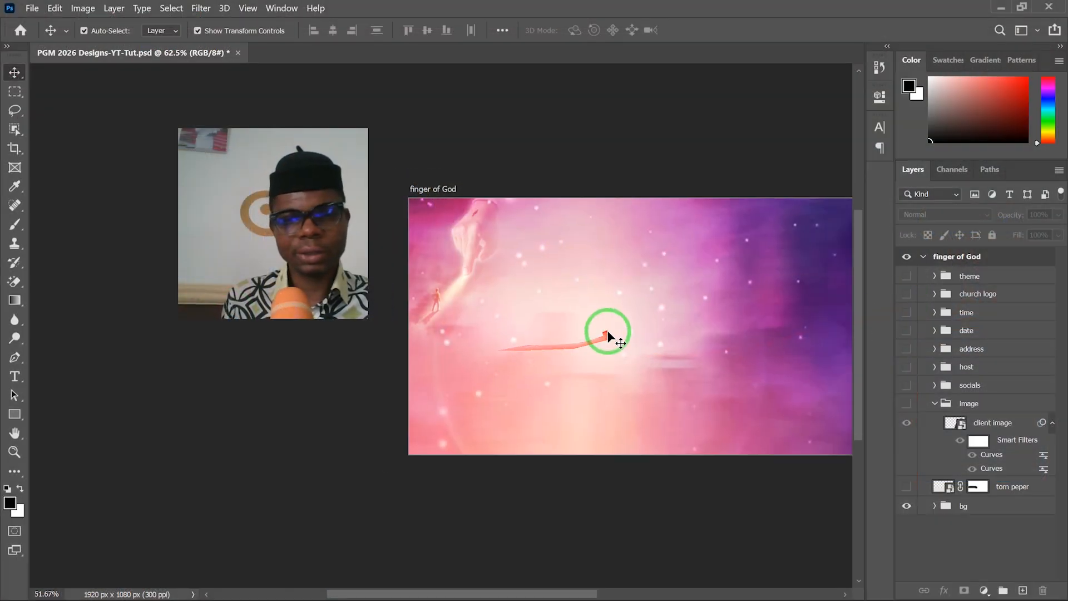
Switch to the FOG folder in File Explorer and select Church background.jpg.
scroll(608, 334, "down", 2)
left_click_drag(606, 341, 516, 373)
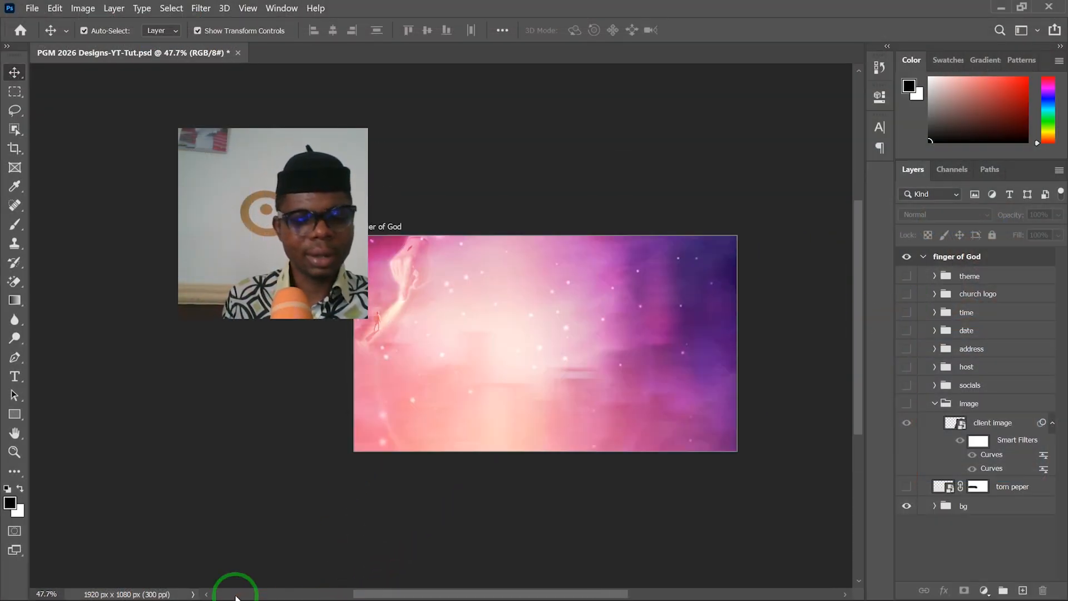
key("super")
left_click(284, 594)
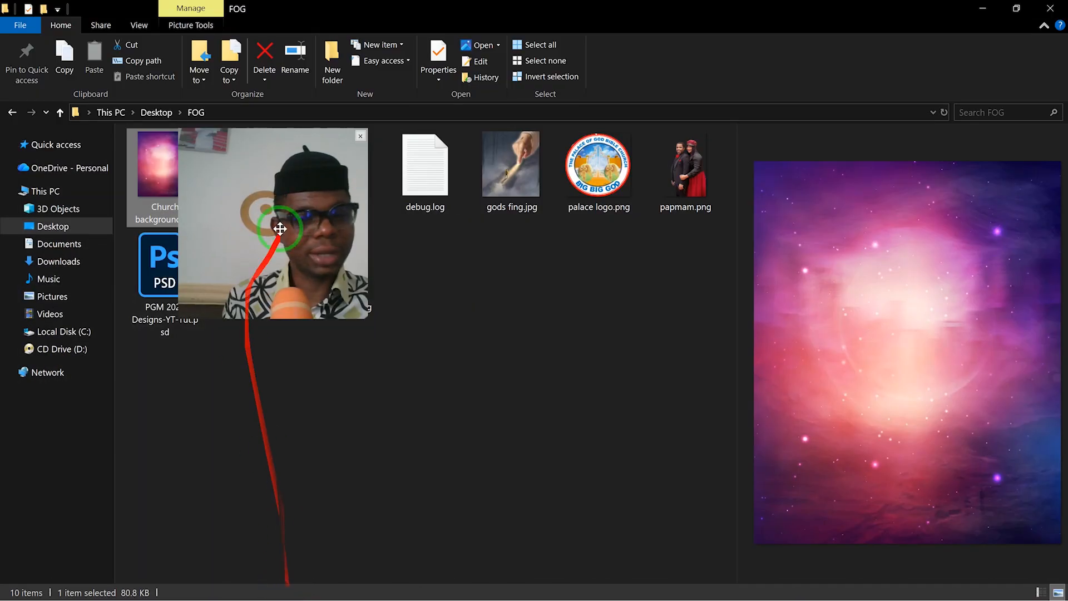
left_click(186, 198)
left_click(177, 177)
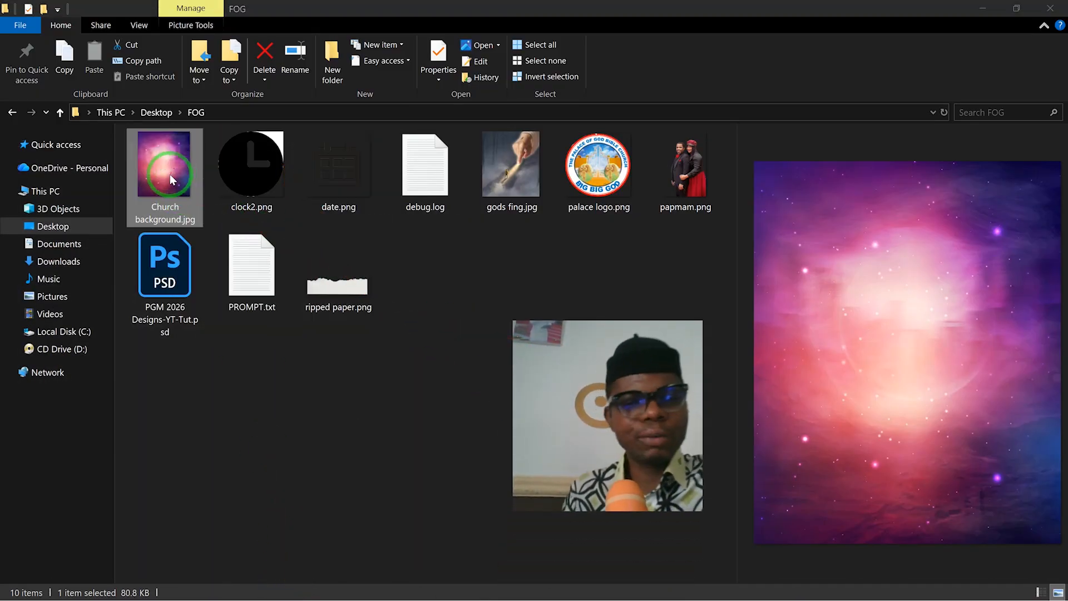
Open Church background.jpg with Adobe Photoshop 2020 and unlock its Background layer.
double_click(170, 164)
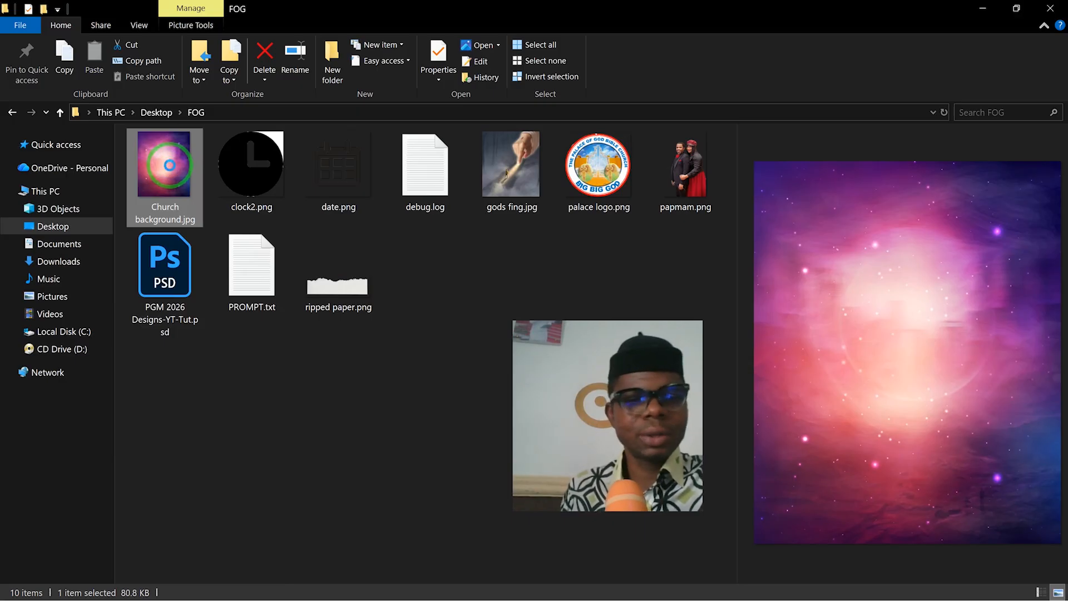
right_click(172, 164)
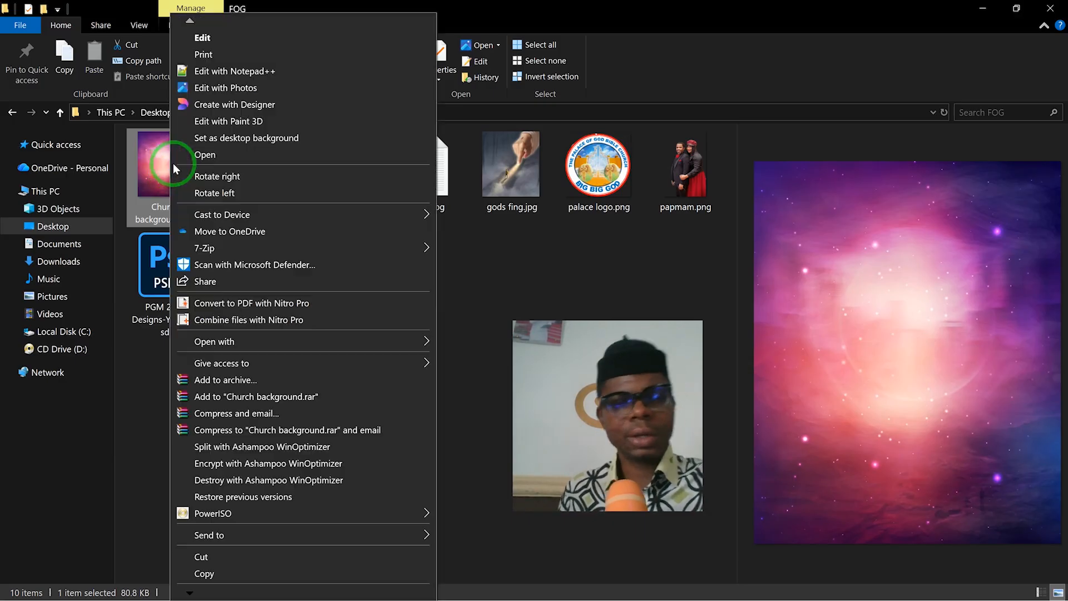
mouse_move(306, 341)
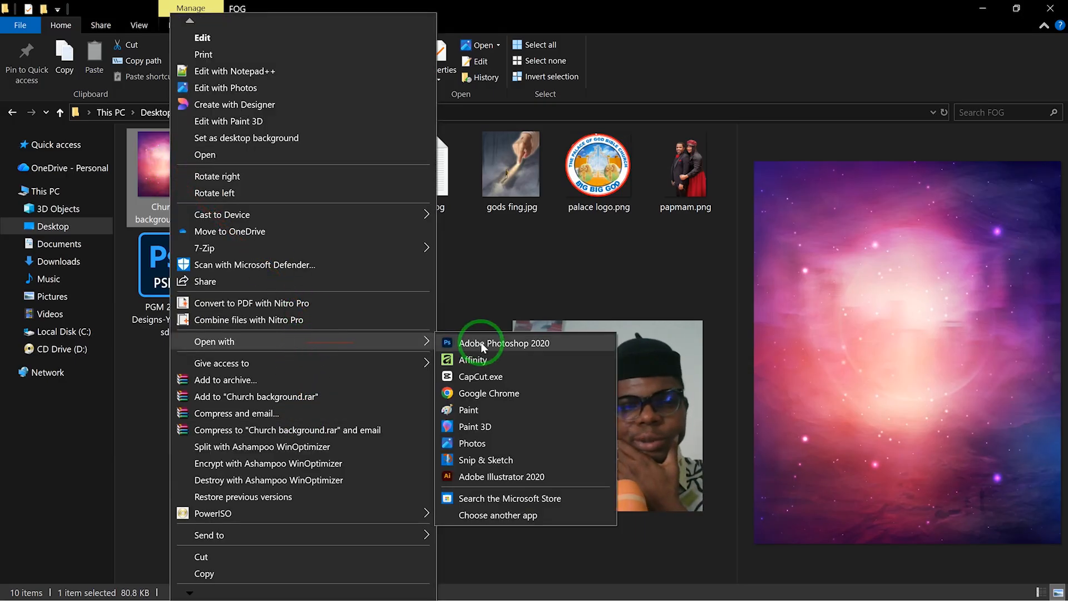
left_click(482, 341)
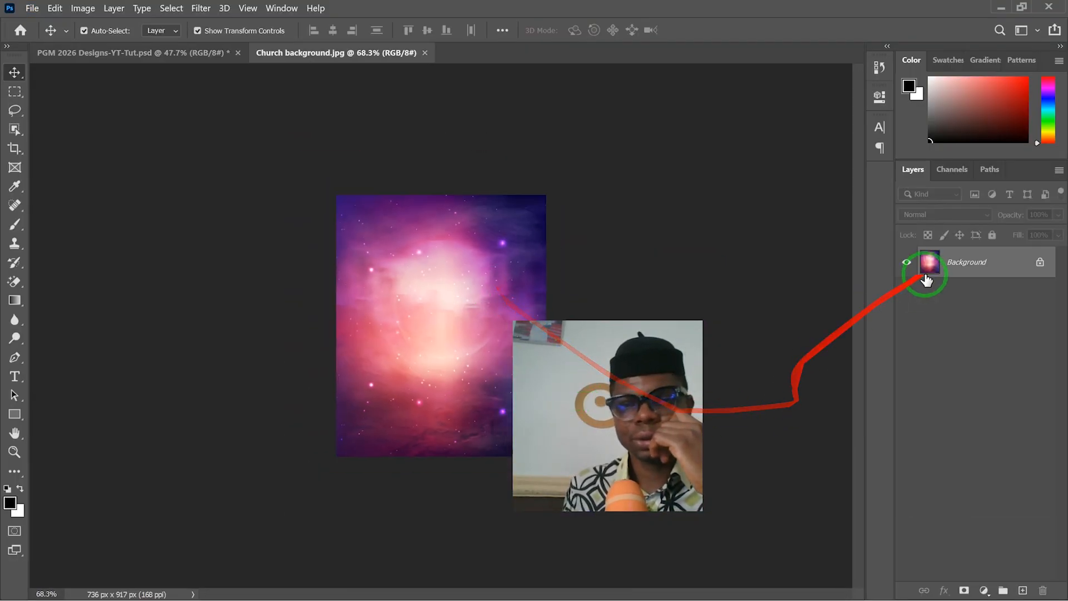
left_click(1038, 265)
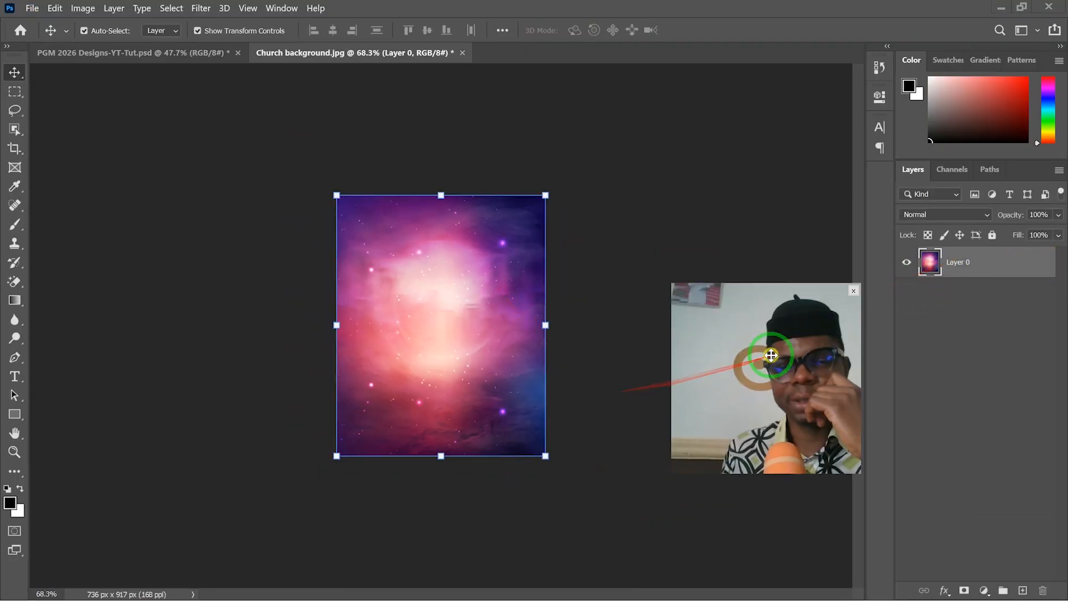
Return to the PGM 2026 Designs-YT-Tut.psd document, then collapse and select the finger of God artboard.
left_click(179, 49)
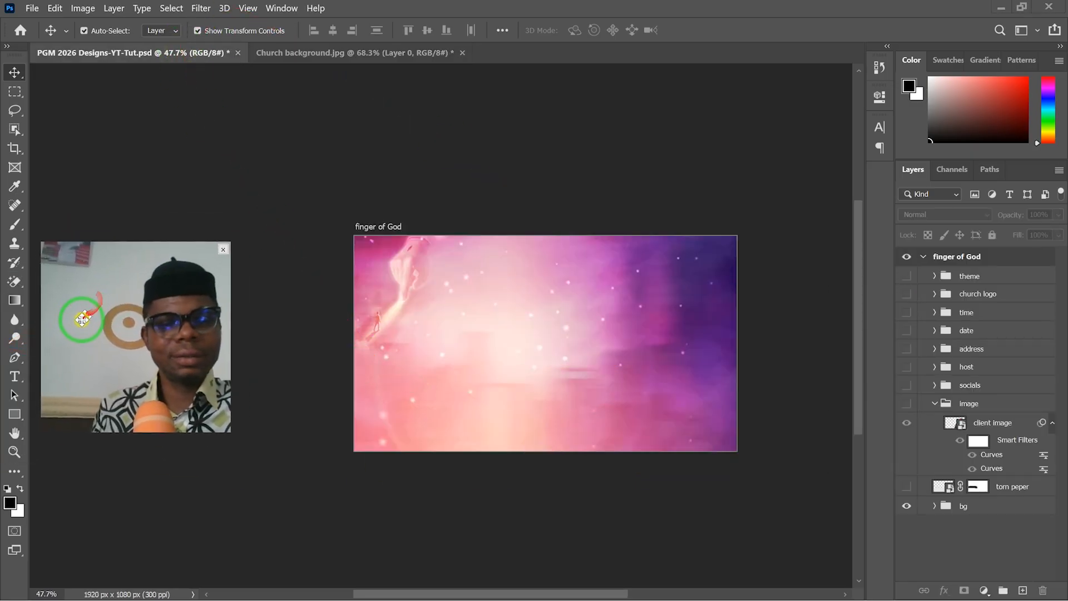
scroll(469, 353, "up", 3)
scroll(468, 346, "down", 3)
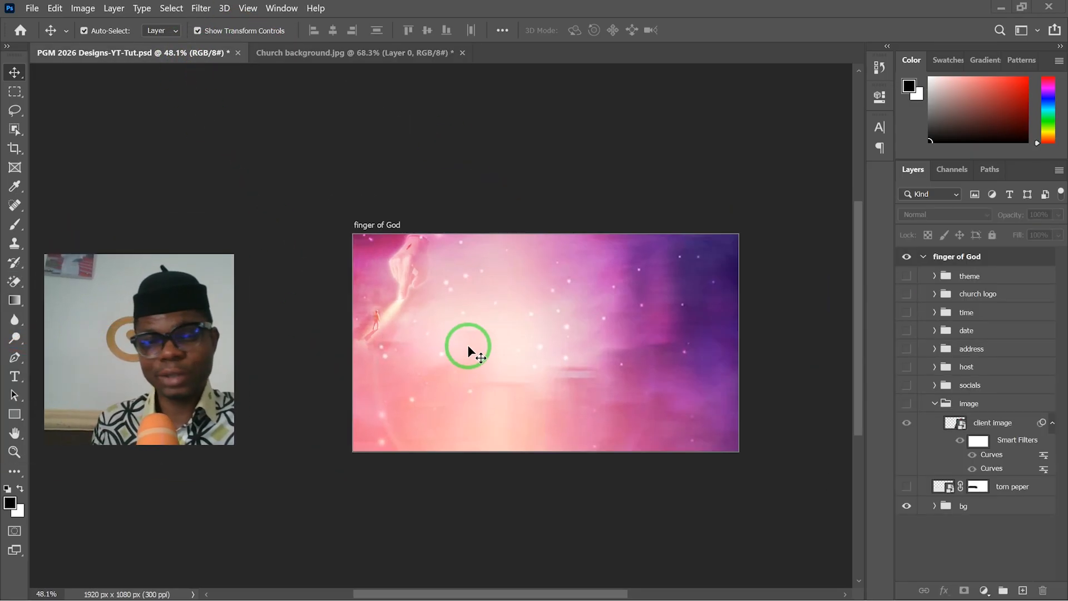
scroll(405, 238, "down", 1)
left_click_drag(472, 334, 415, 331)
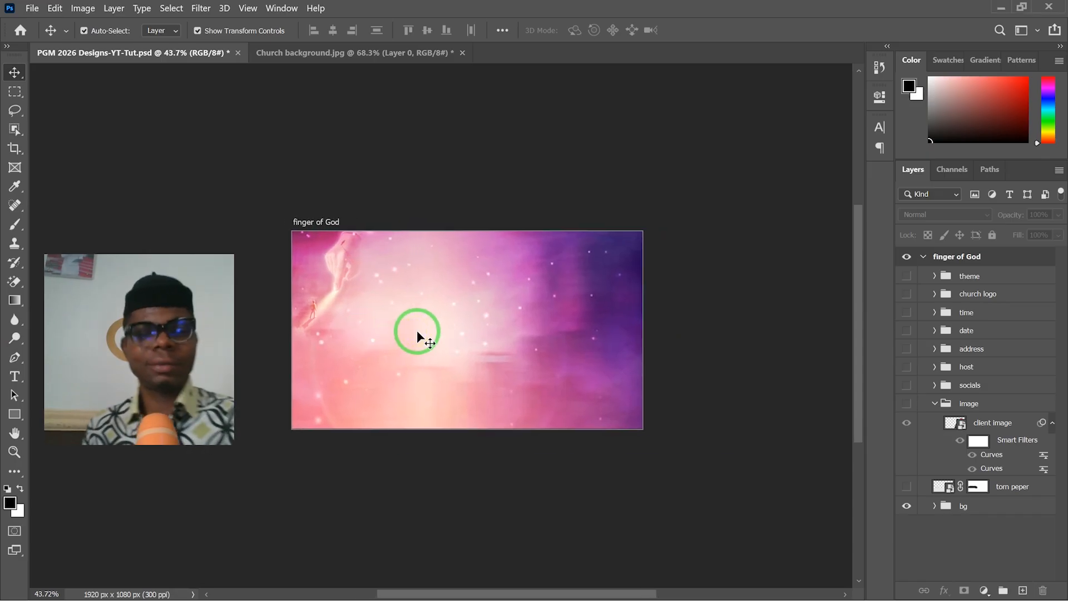
scroll(432, 307, "down", 1)
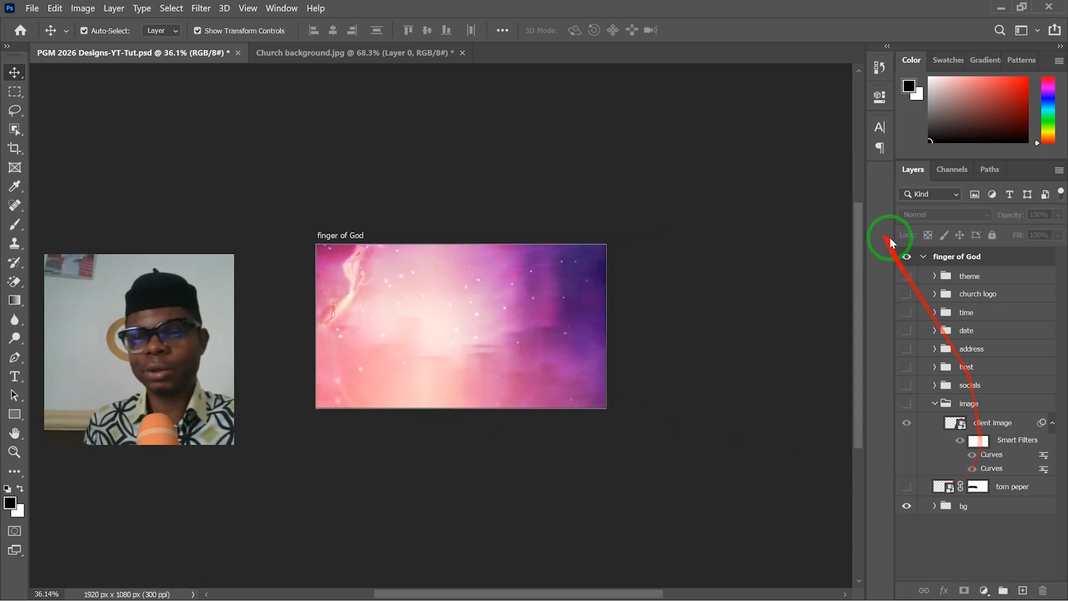
left_click(922, 257)
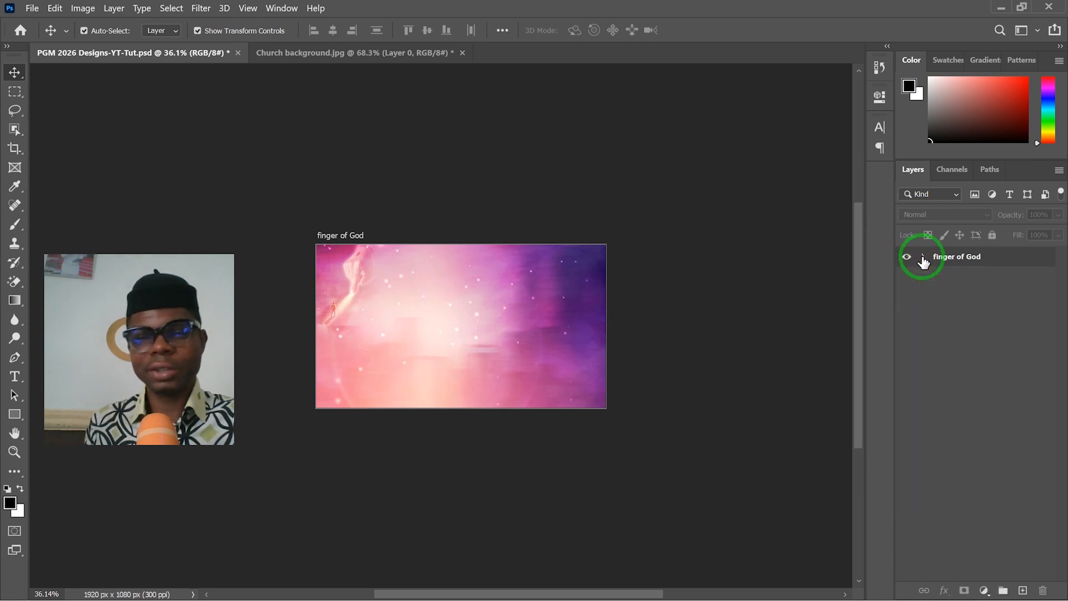
scroll(522, 287, "up", 1)
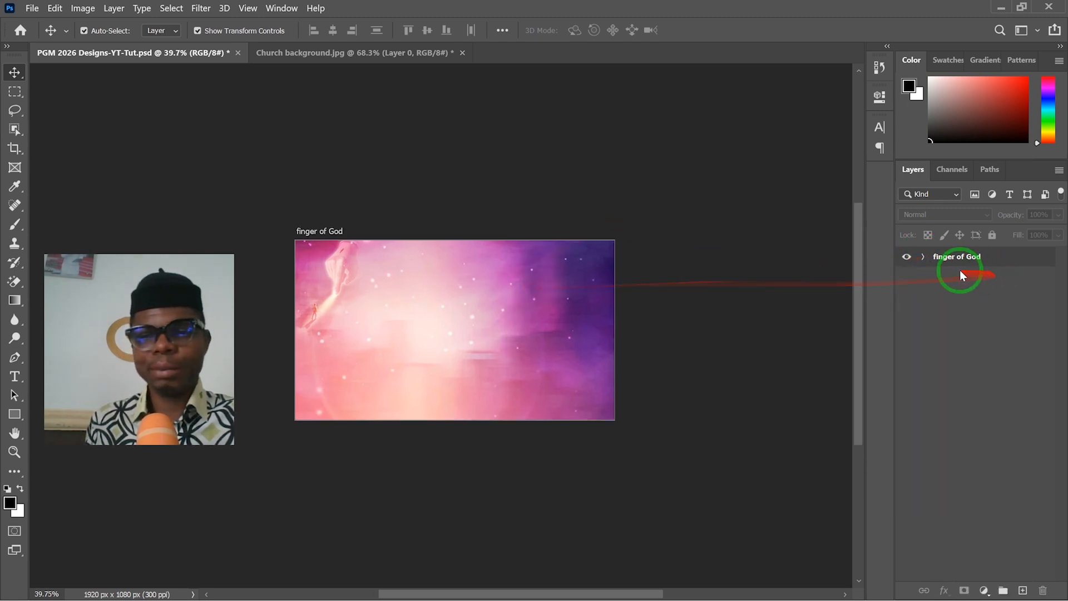
left_click(969, 263)
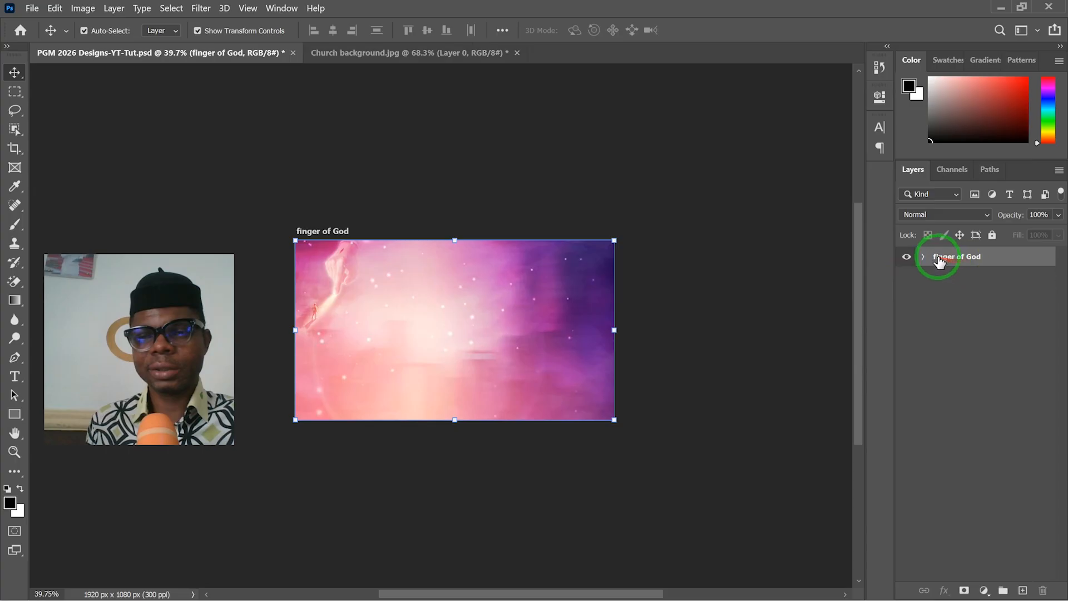
Add a blank white 1920 x 1080 px artboard to the right of the finger of God artboard and return to the Move tool.
left_click_drag(17, 73, 58, 88)
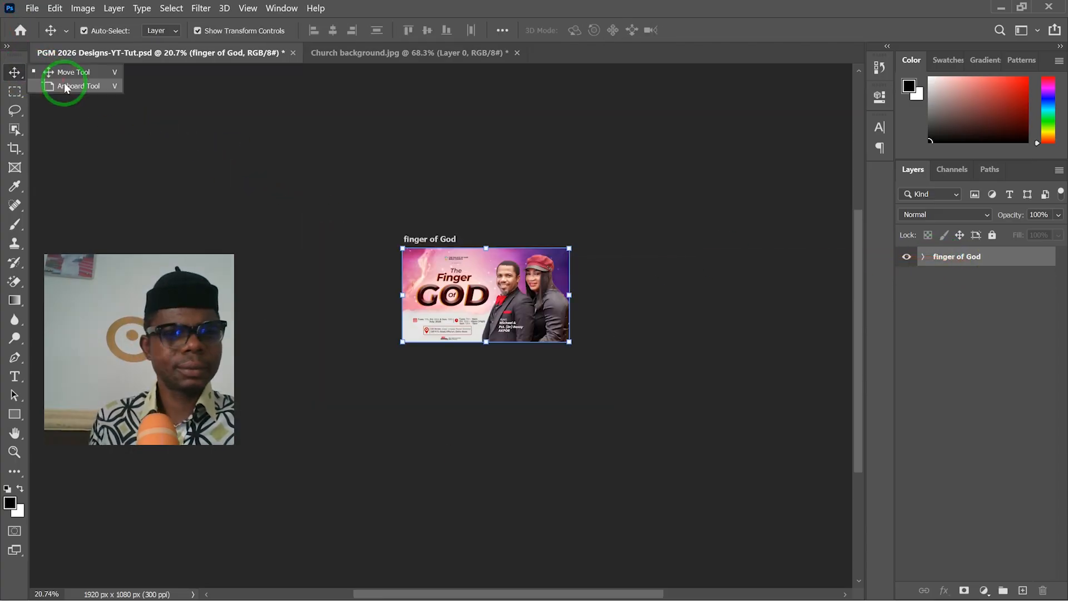
left_click(602, 295)
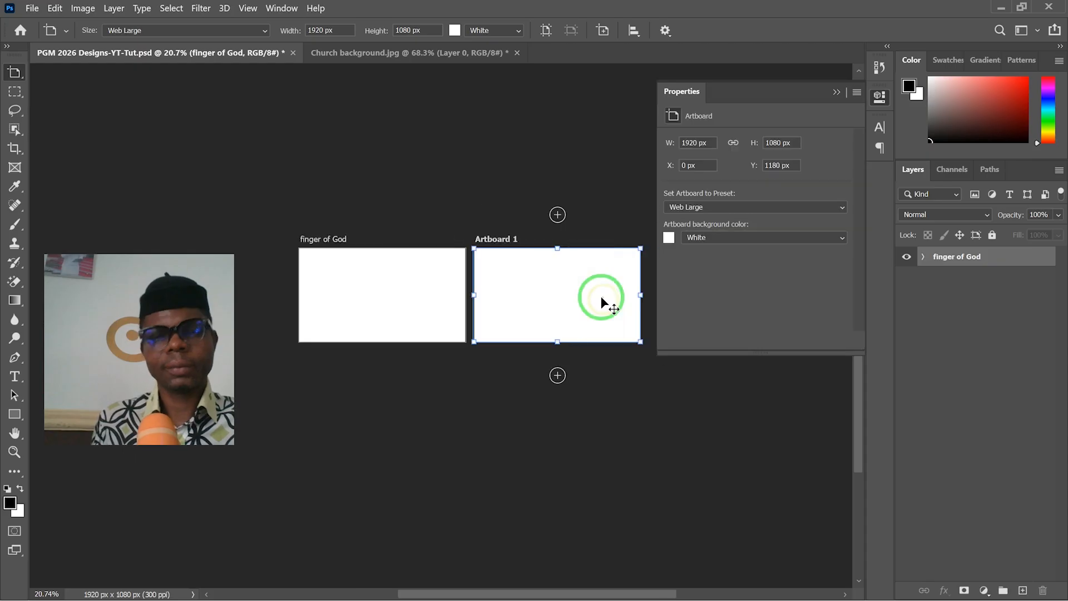
left_click_drag(15, 73, 52, 68)
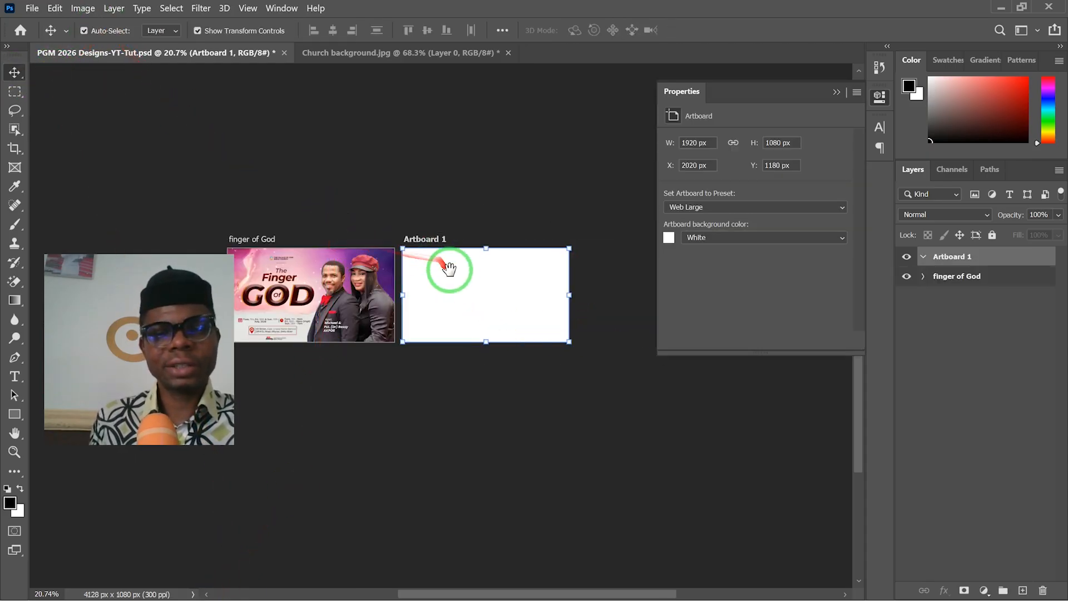
left_click_drag(452, 273, 496, 272)
left_click(840, 91)
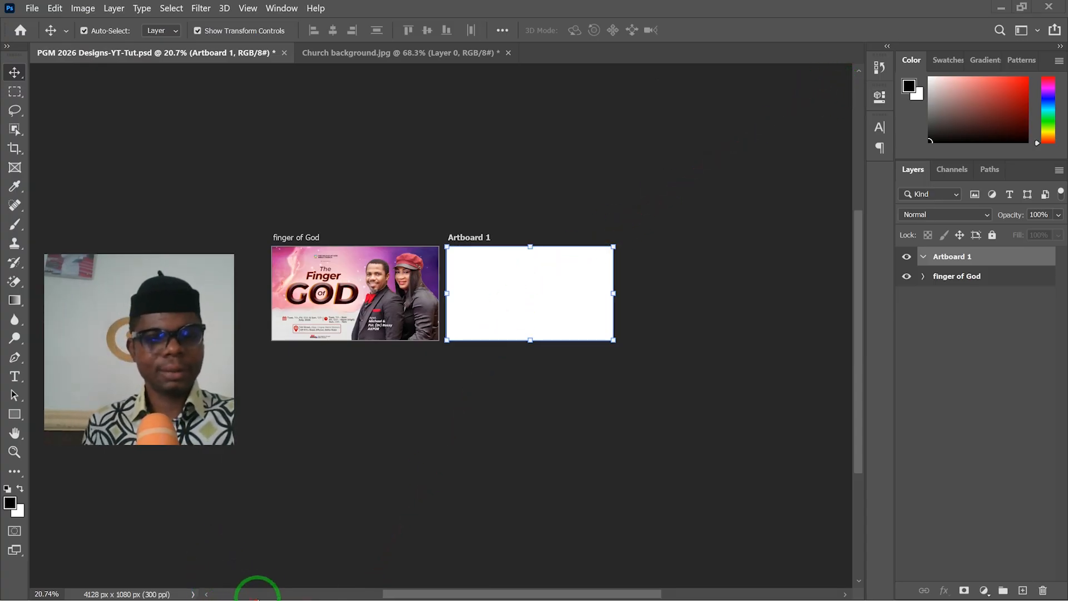
Place Church background.jpg from the FOG folder in File Explorer onto the blank artboard in Photoshop.
key("super")
left_click(281, 591)
left_click_drag(162, 155, 543, 276)
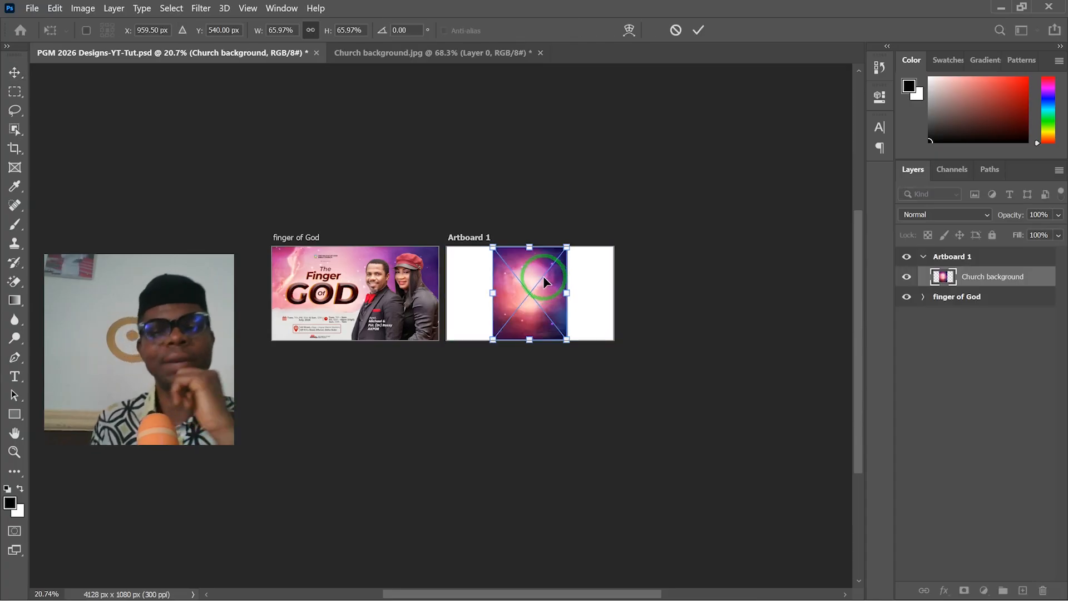
scroll(543, 275, "up", 2)
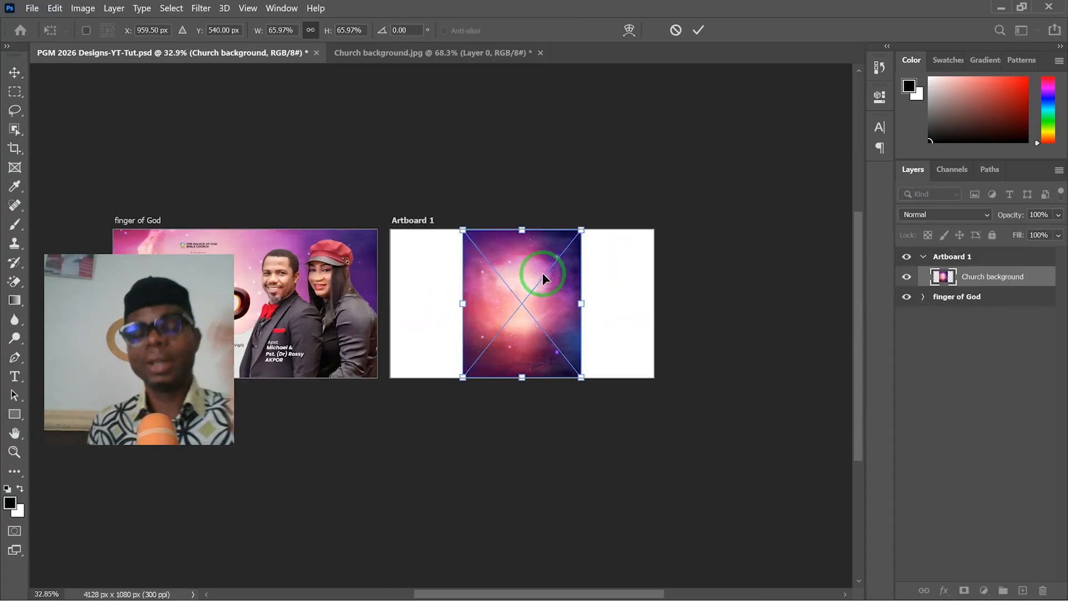
left_click_drag(546, 298, 642, 278)
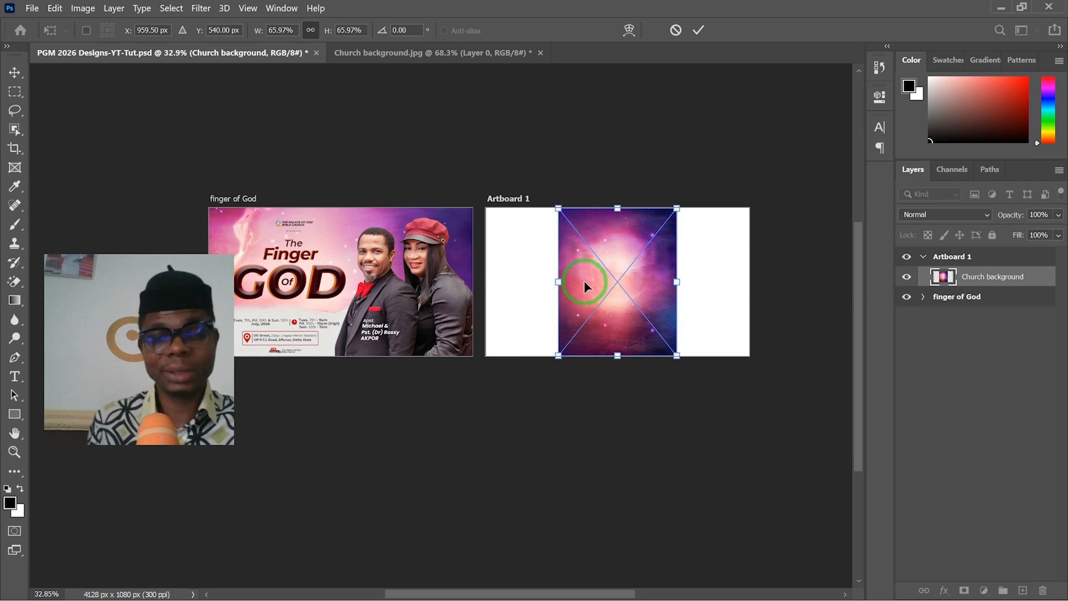
Scale the placed church background to about 209.70% so it covers the whole new artboard, commit the transform and deselect it.
left_click_drag(550, 282, 453, 282)
left_click_drag(686, 280, 830, 289)
left_click_drag(707, 300, 670, 316)
left_click(698, 30)
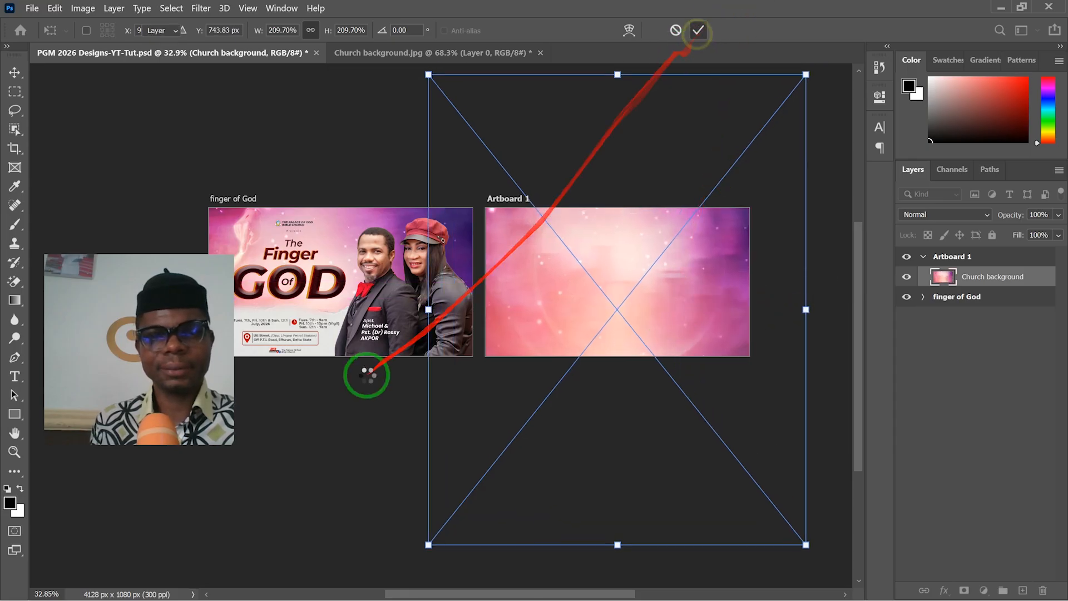
left_click(328, 421)
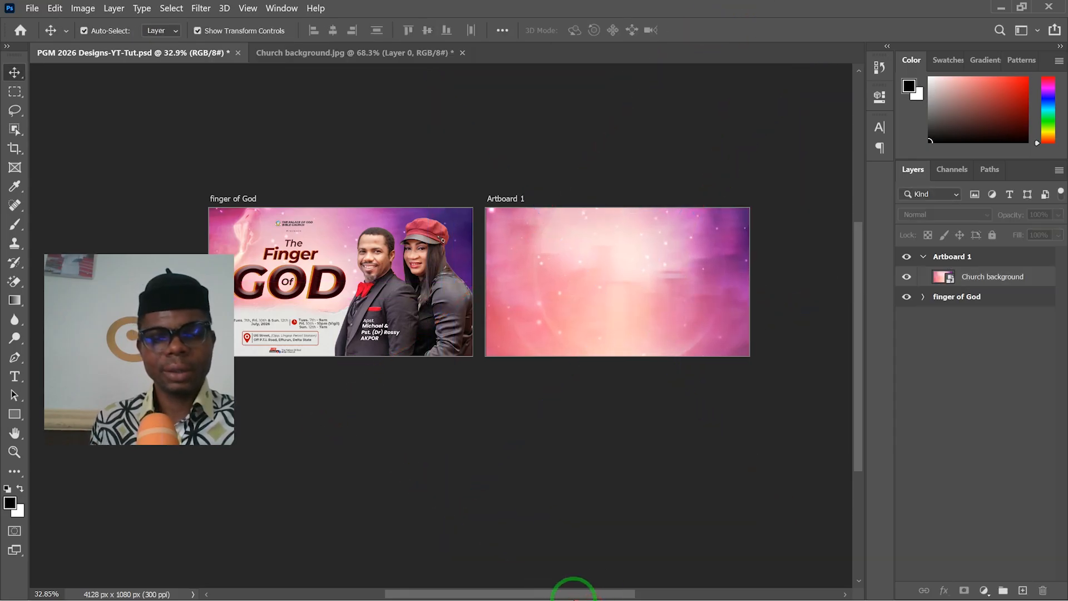
Switch to the Pinterest home page in Google Chrome and bring up its recent searches.
key("super")
left_click(527, 590)
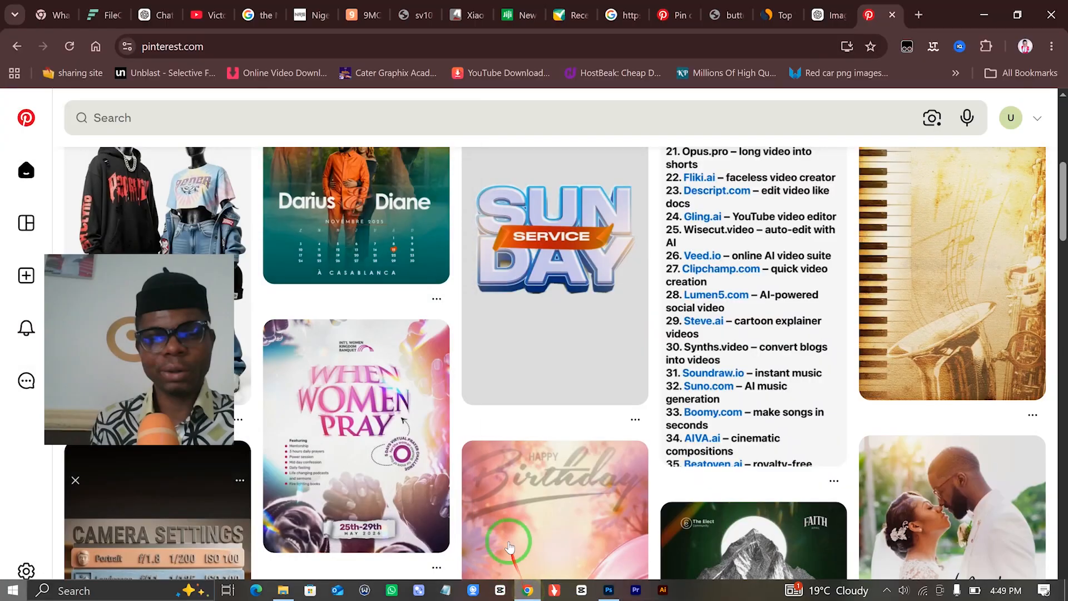
scroll(436, 327, "up", 10)
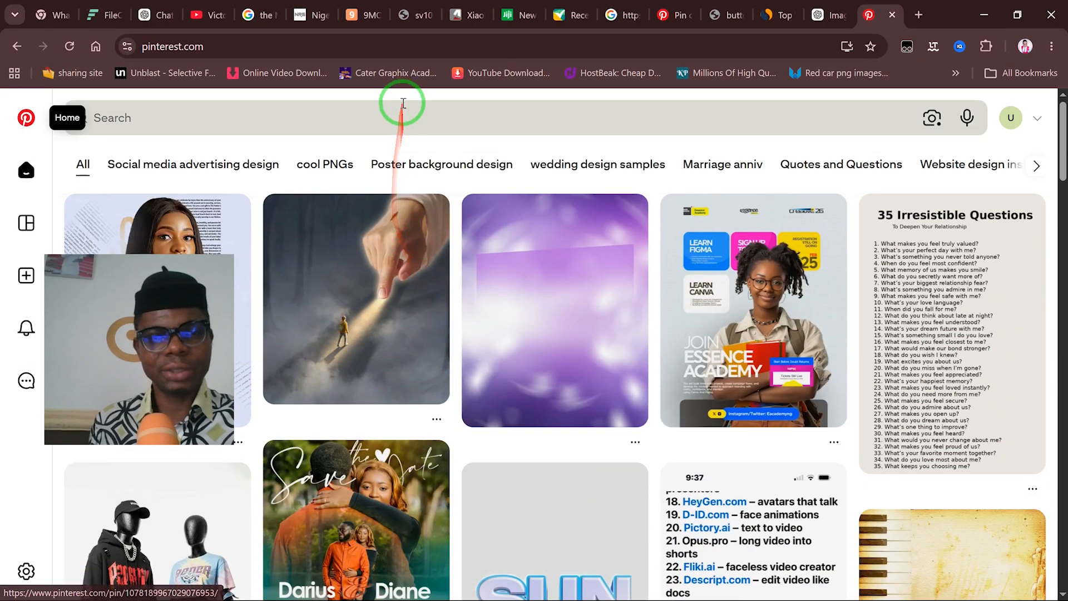
left_click(404, 114)
key("ctrl+2")
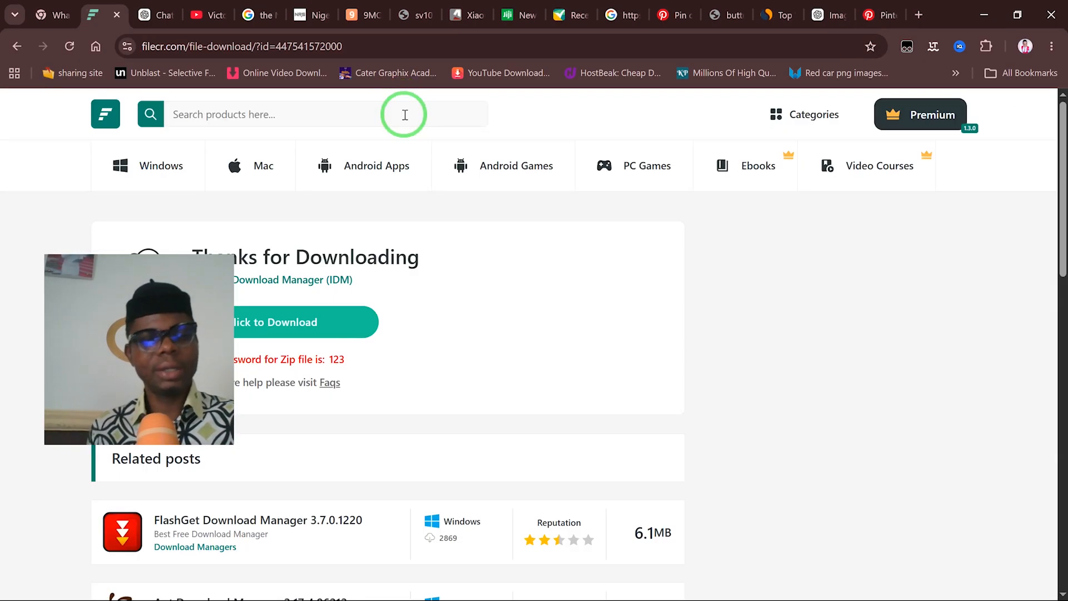
left_click(874, 16)
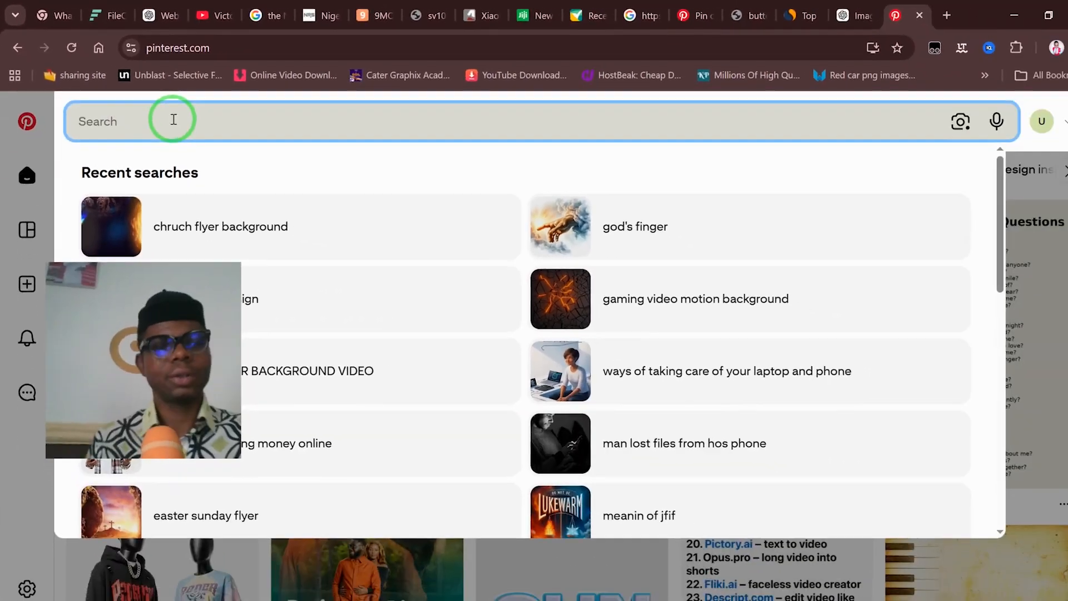
Switch to the FOG folder in File Explorer and preview papmam.png, palace logo.png and gods fing.jpg.
key("super")
left_click(282, 590)
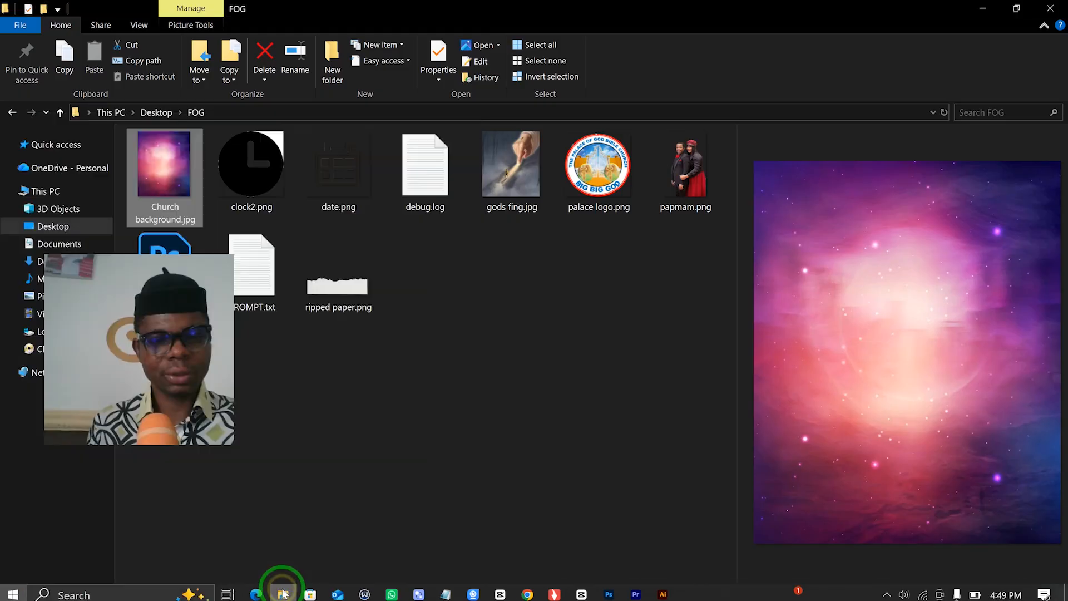
left_click_drag(145, 281, 495, 417)
left_click(687, 166)
left_click(601, 180)
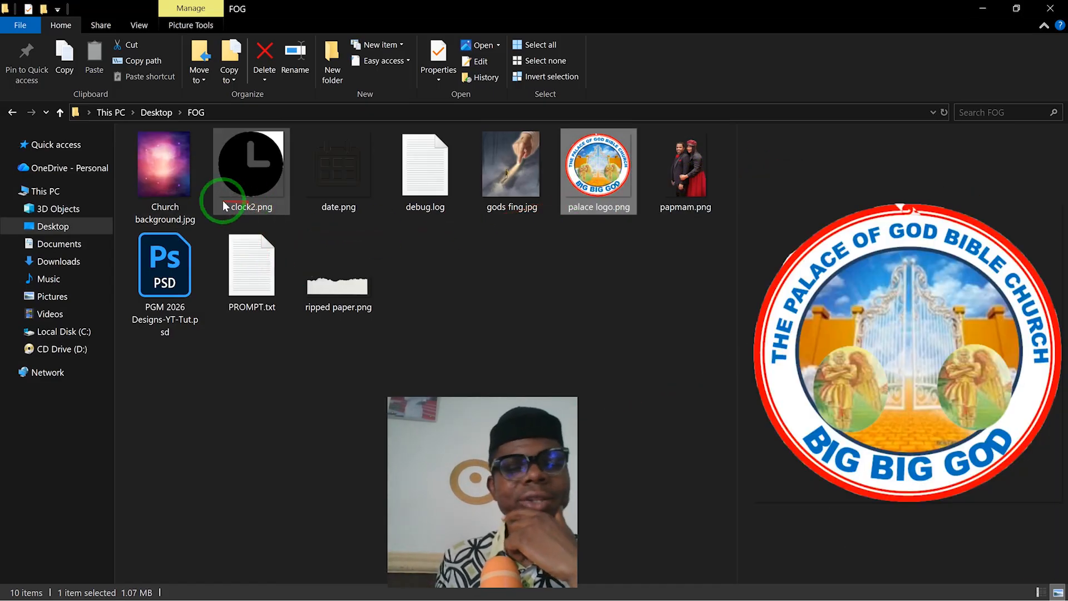
left_click(522, 172)
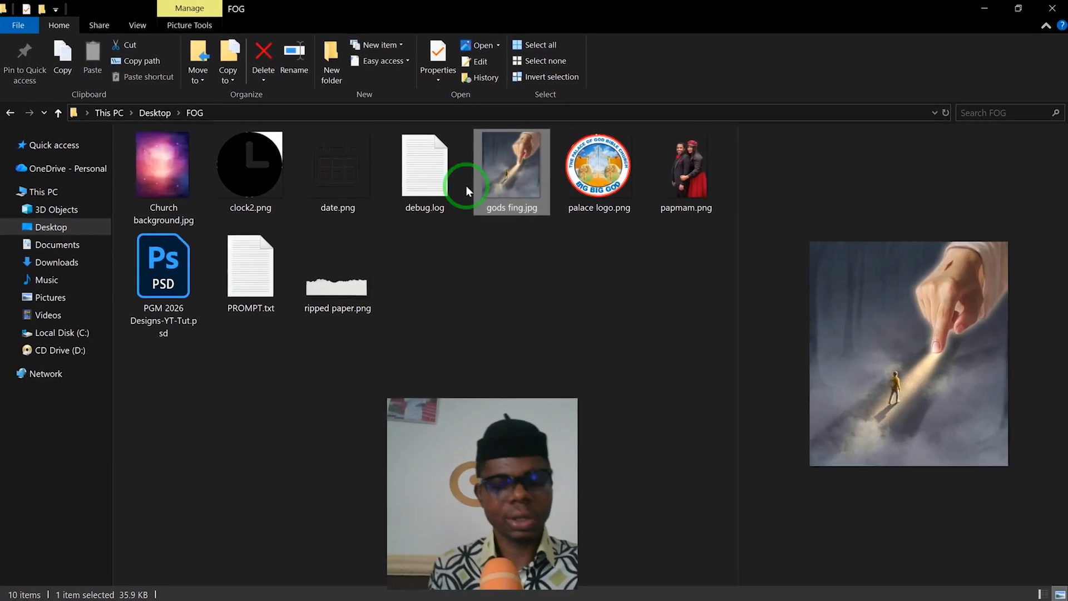
Switch to Pinterest in Google Chrome, search for "god's finger" and open the pin of a giant hand pointing at a man.
key("super")
key("super")
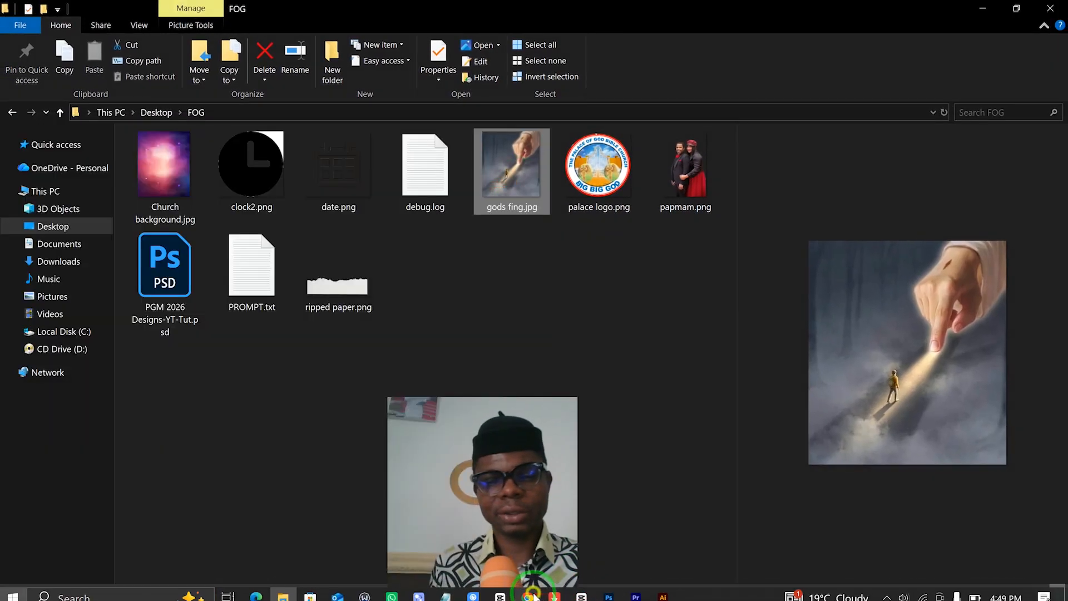
left_click(532, 594)
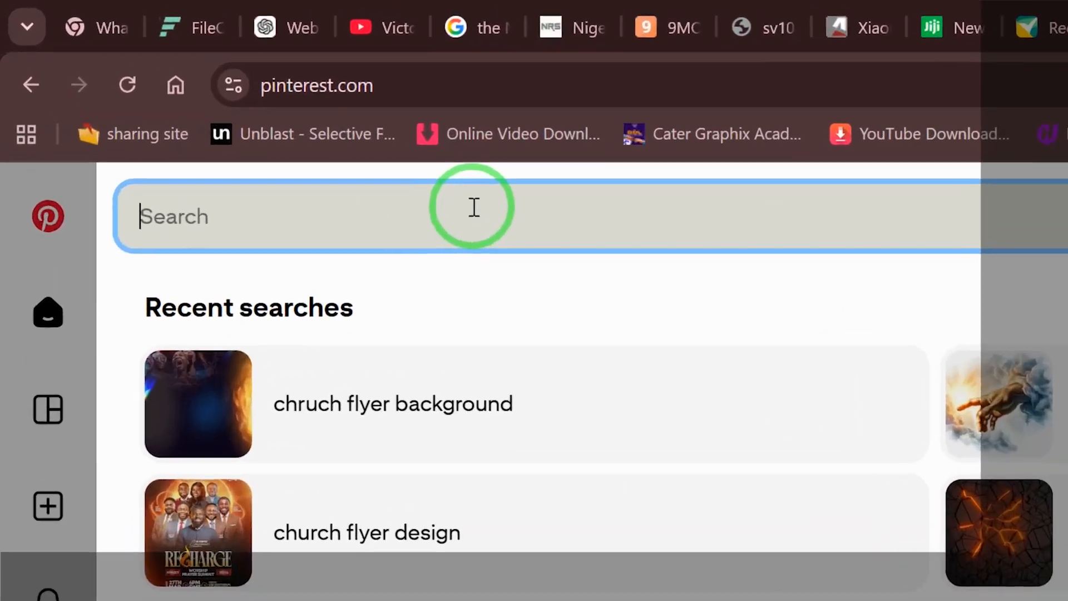
type("god")
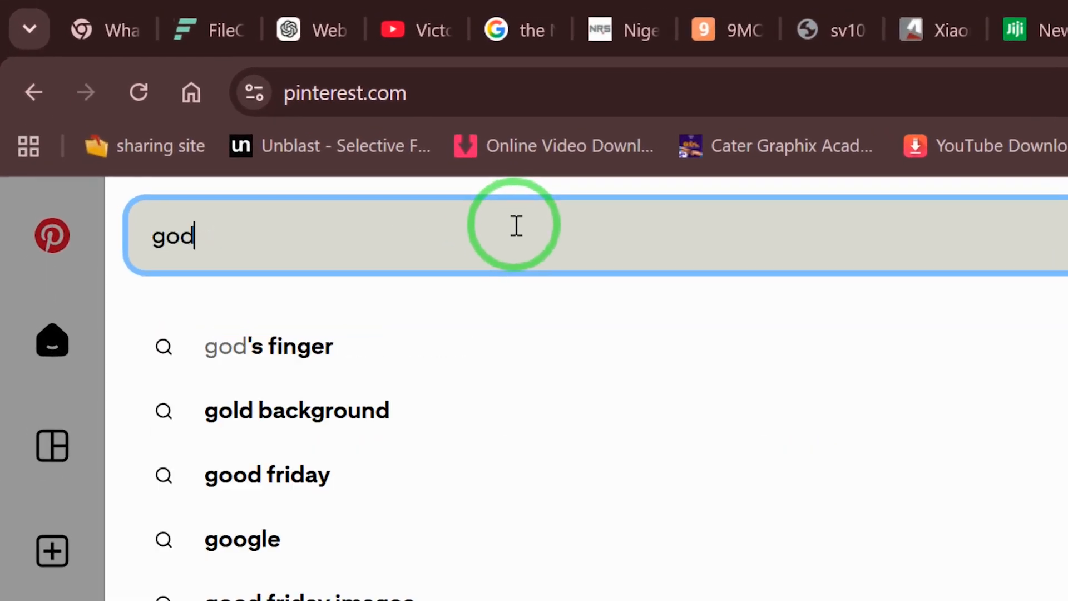
type("'s finger")
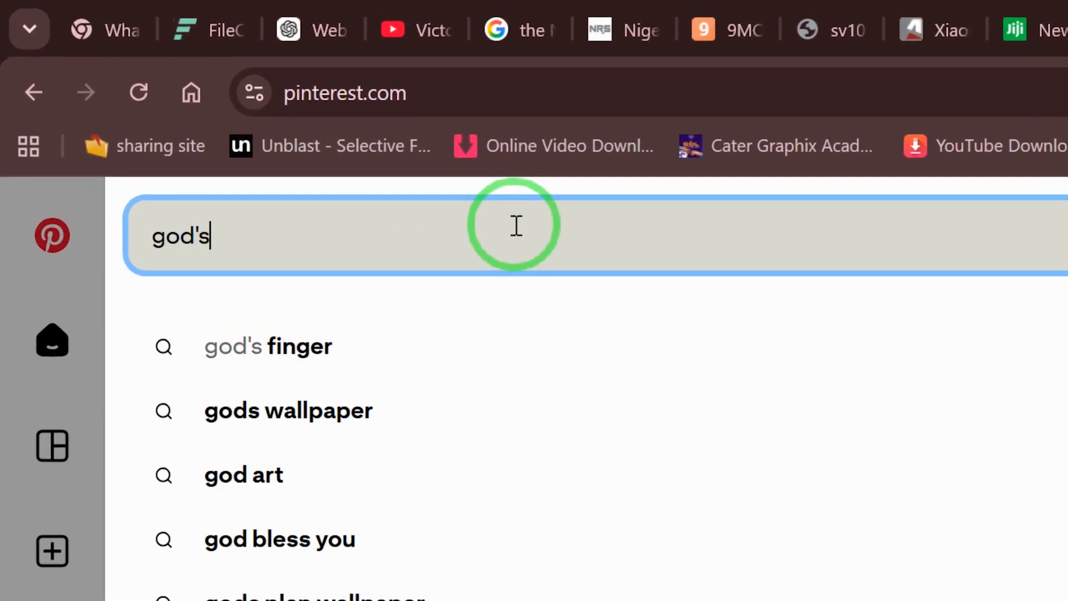
key("Return")
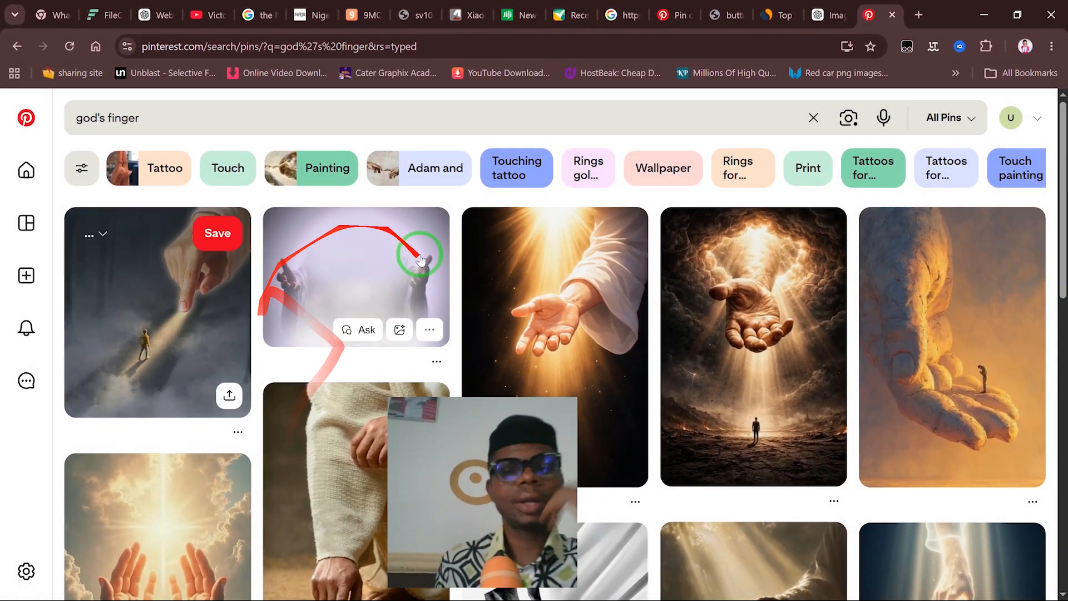
scroll(424, 278, "down", 5)
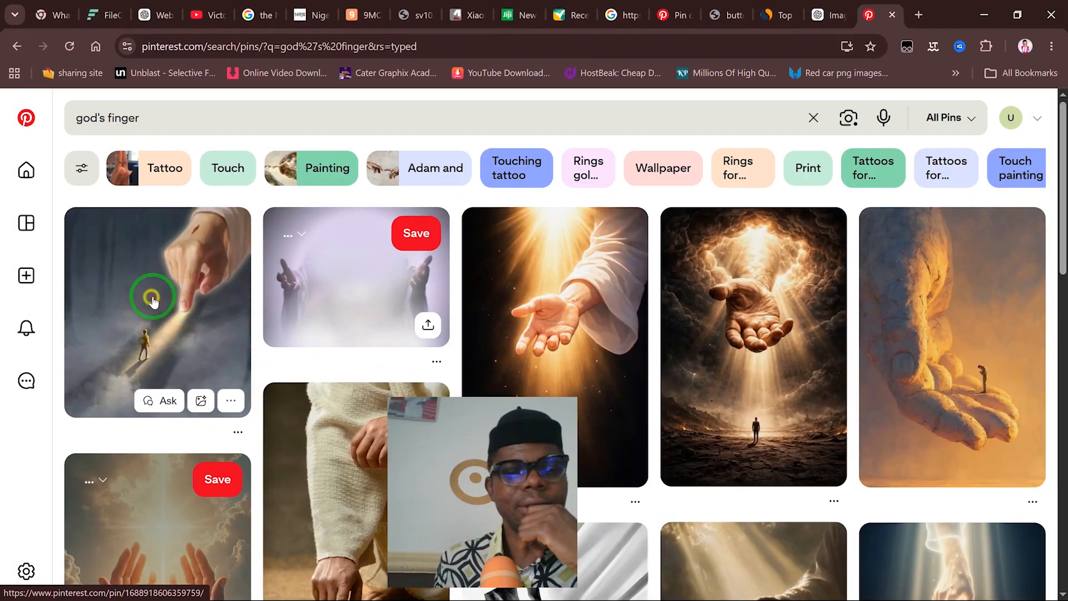
left_click(152, 296)
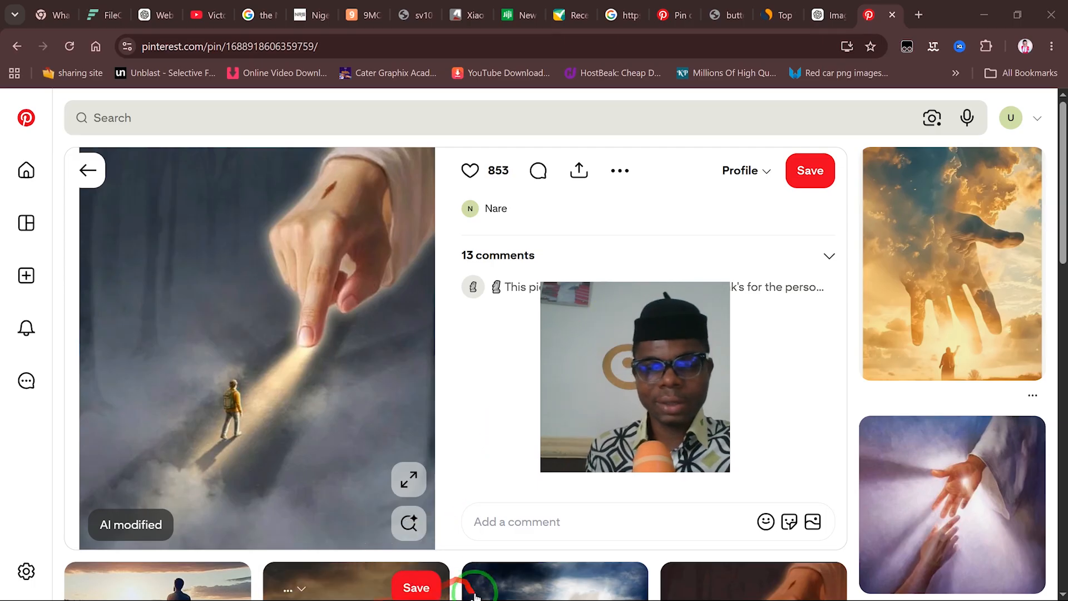
Switch to Photoshop and examine how the pointing hand blends into the background of the finger of God artboard.
key("super")
left_click(608, 590)
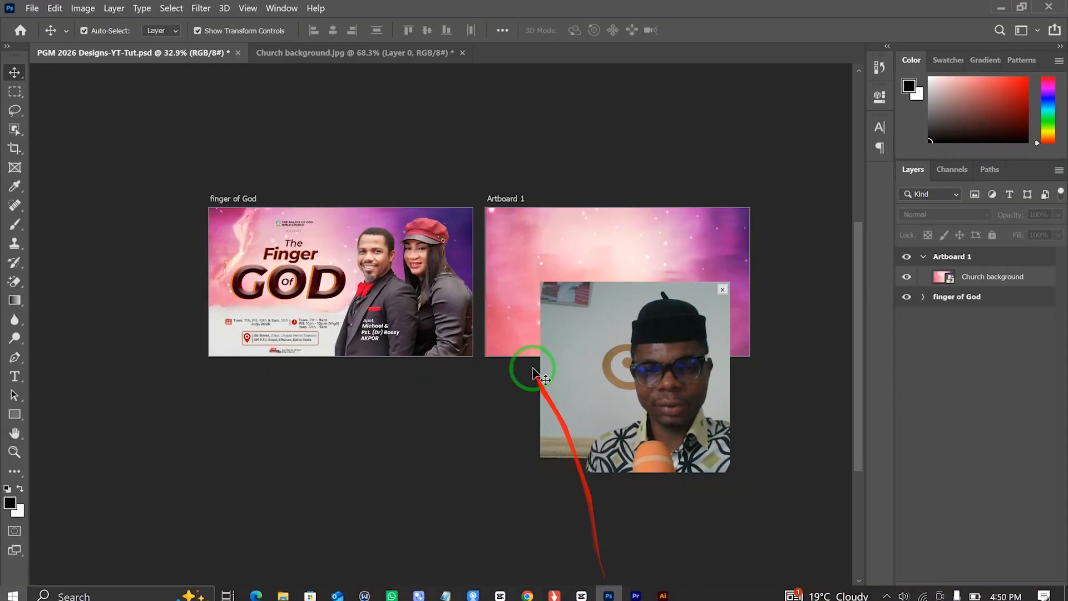
scroll(291, 253, "up", 2)
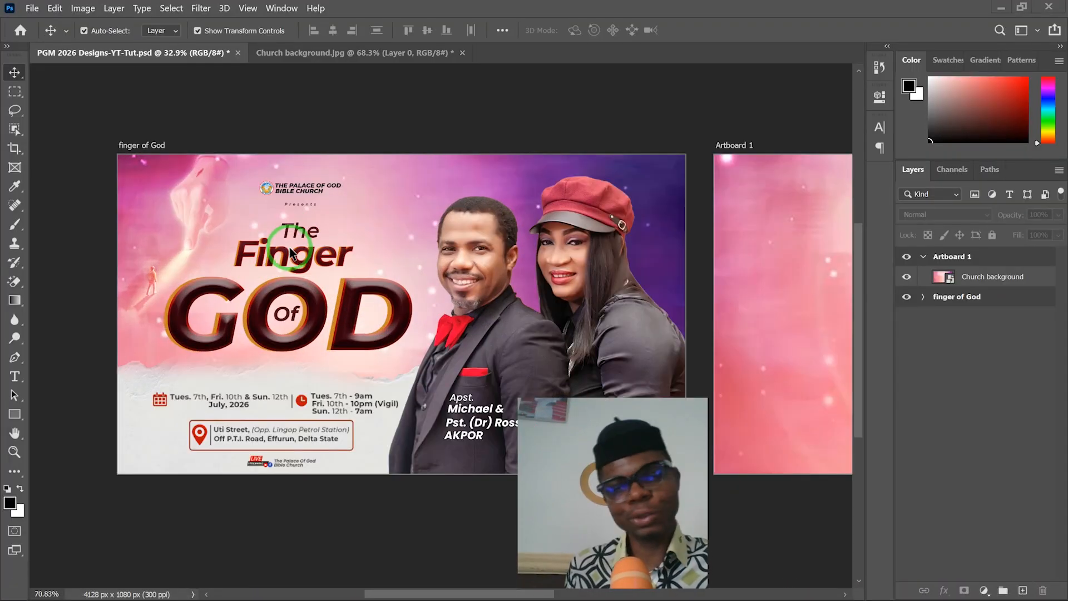
scroll(180, 252, "up", 3)
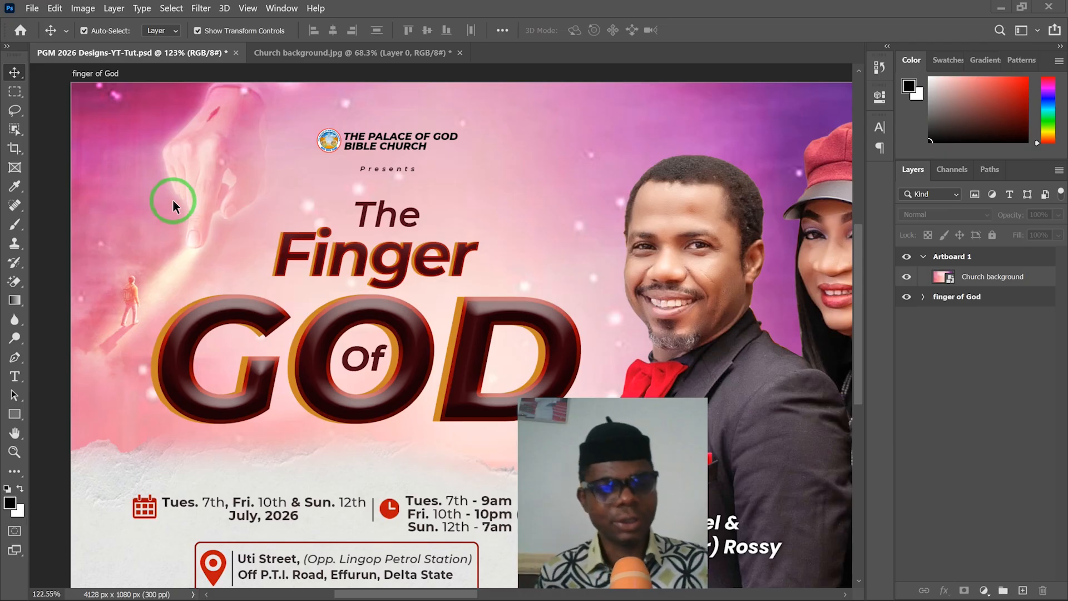
scroll(197, 198, "up", 1)
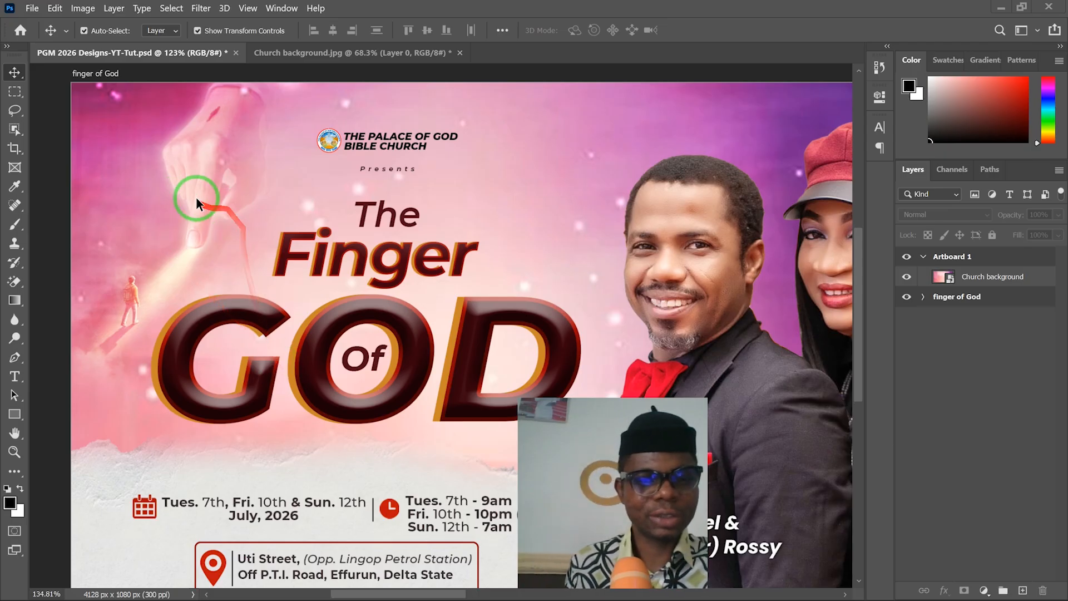
scroll(209, 216, "up", 1)
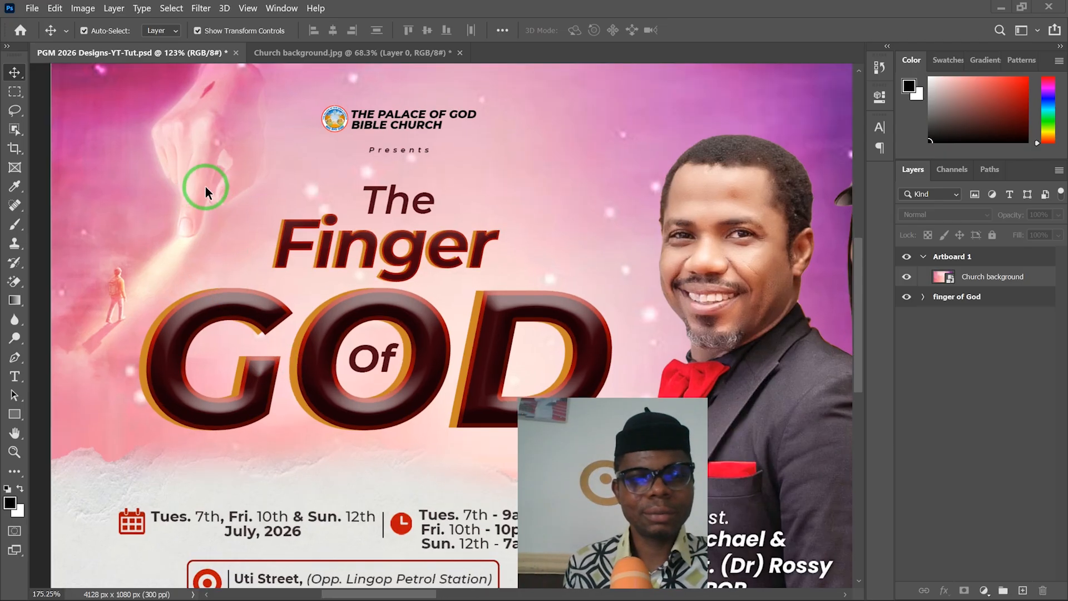
scroll(379, 328, "down", 3)
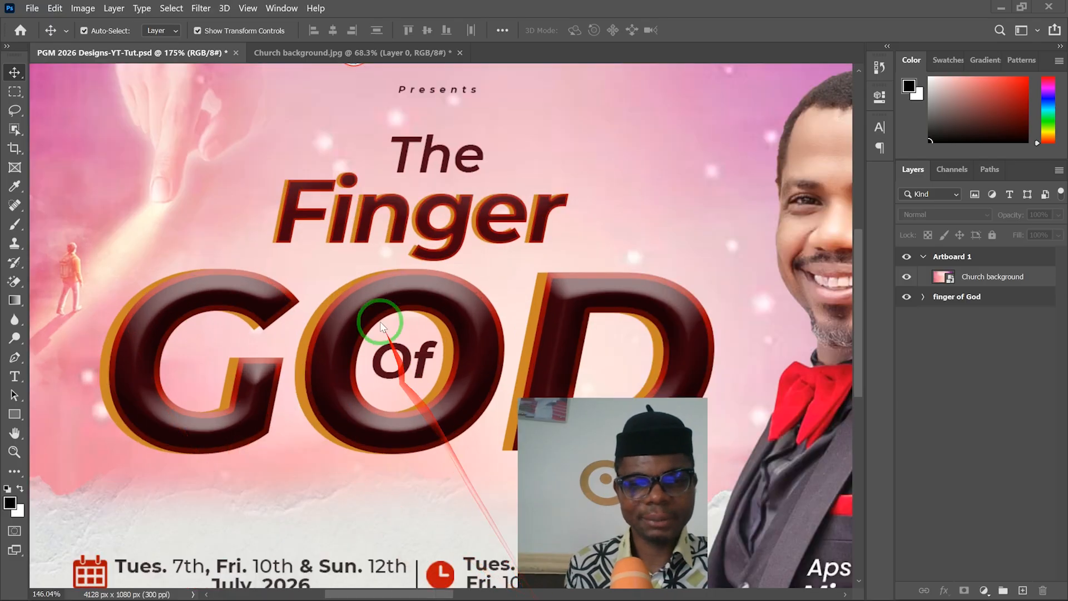
scroll(376, 340, "down", 2)
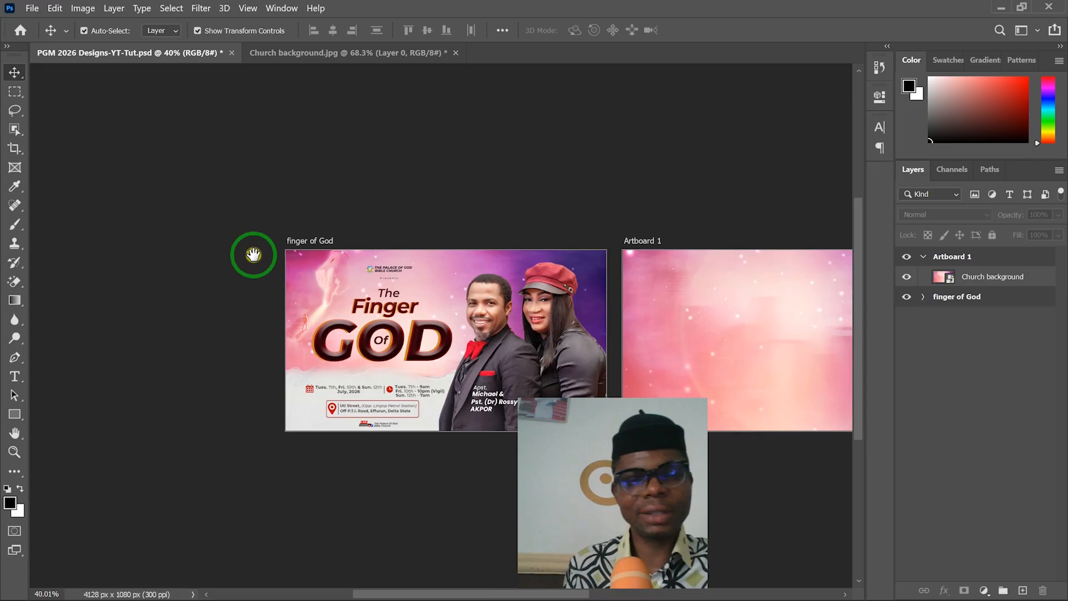
left_click_drag(252, 256, 224, 242)
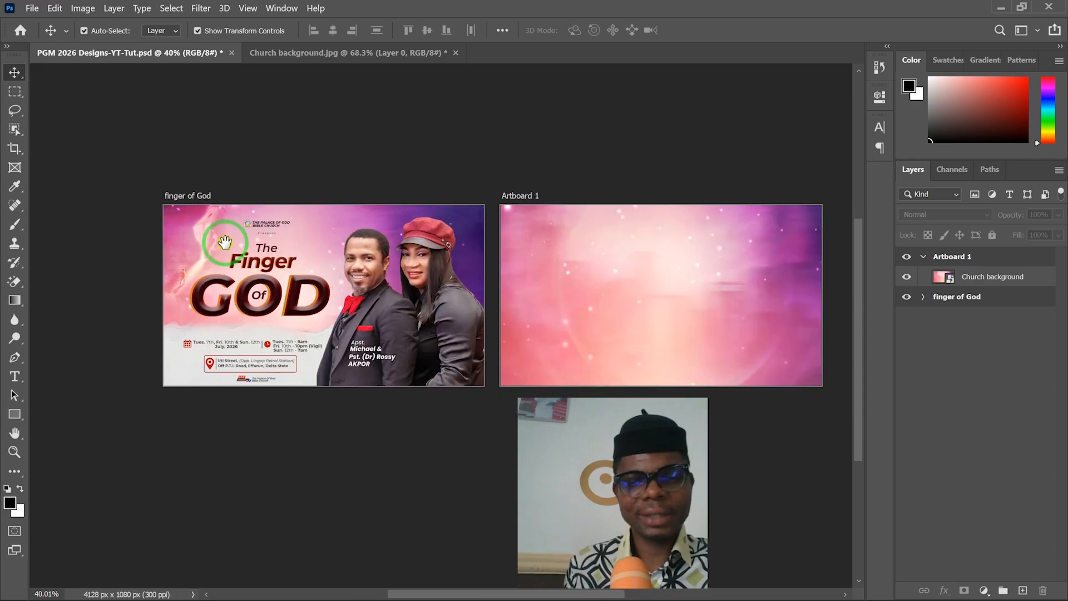
scroll(247, 226, "up", 1)
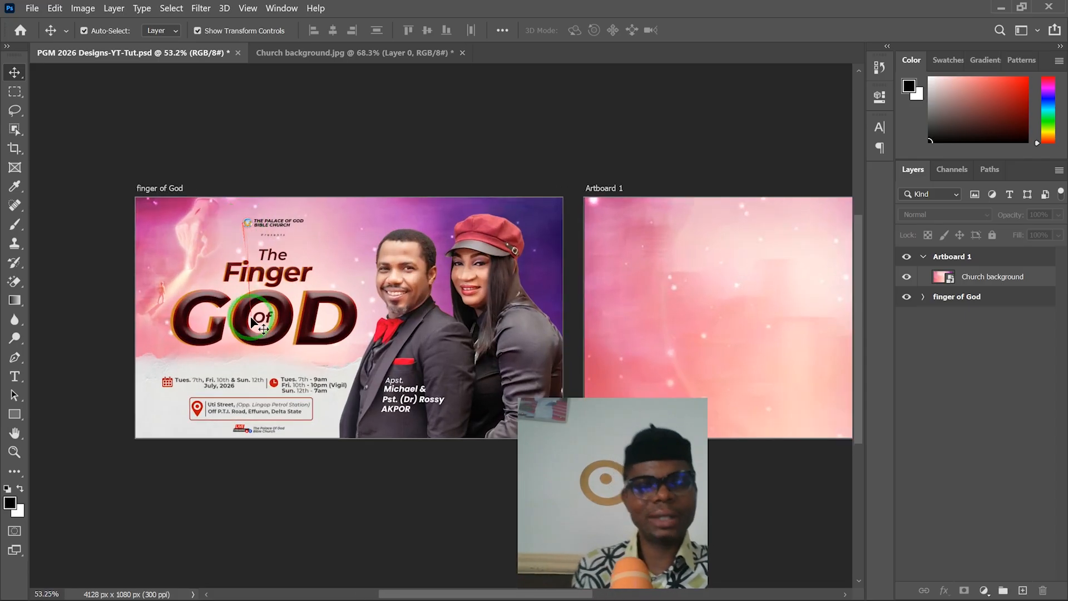
key("super")
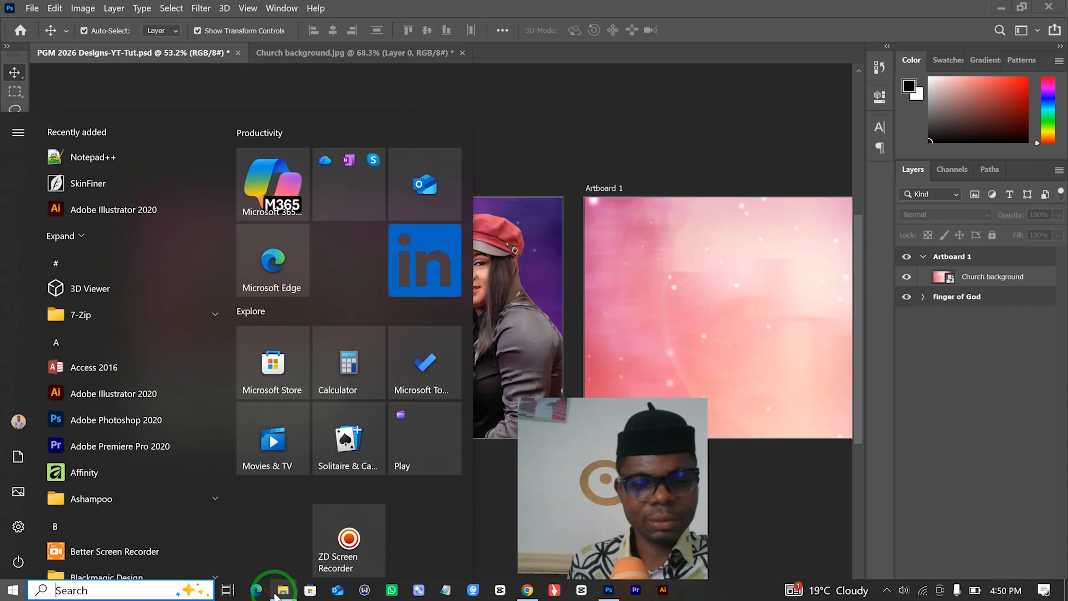
left_click(285, 590)
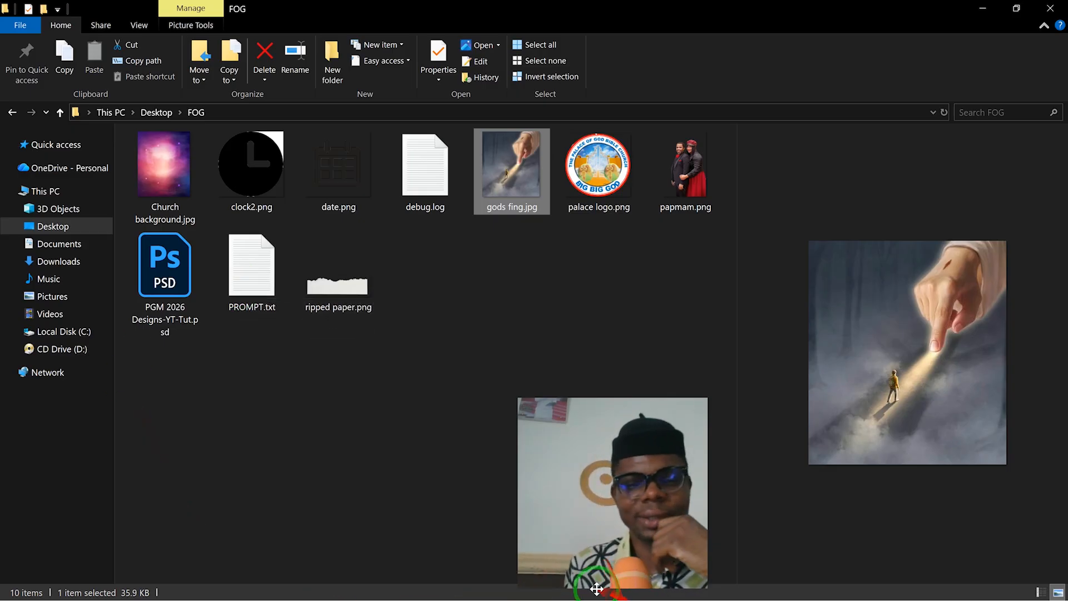
key("super")
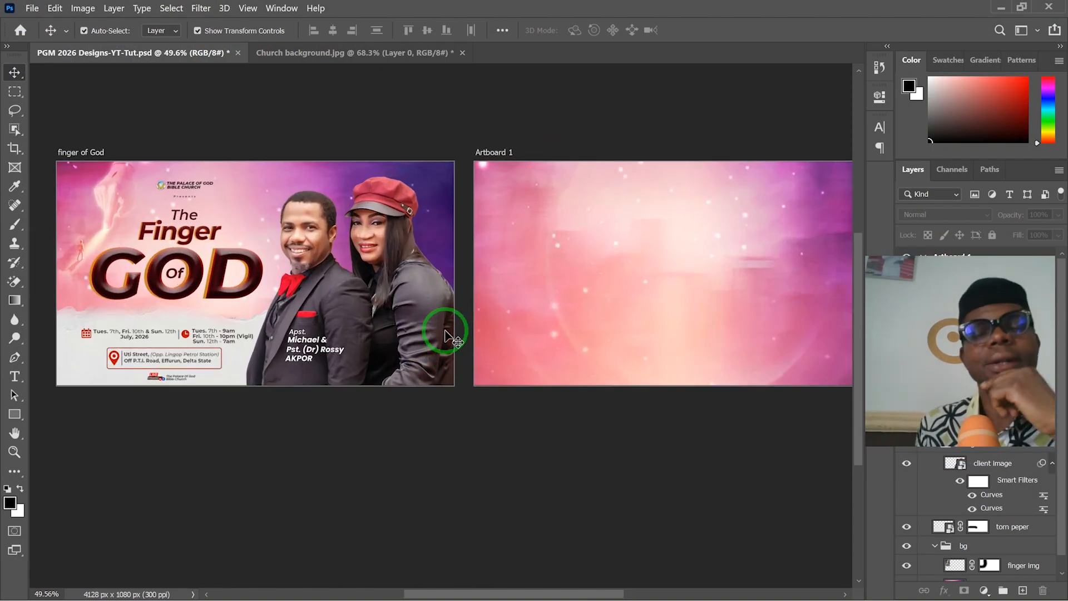
scroll(448, 345, "up", 1)
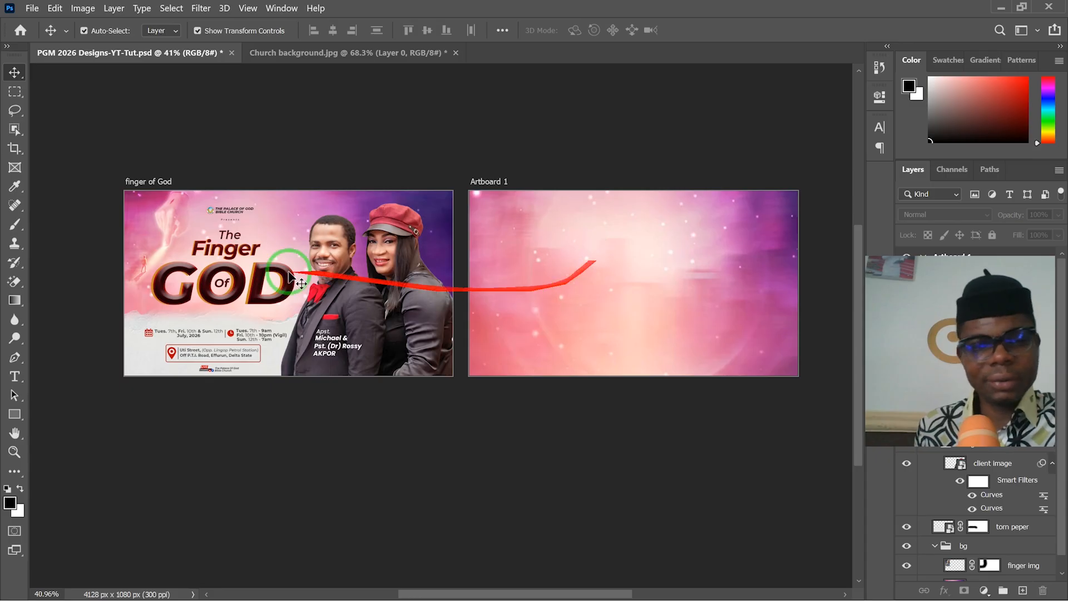
left_click_drag(942, 275, 619, 402)
Open gods fing.jpg from the FOG folder in Adobe Photoshop 2020 and unlock its background layer.
key("super")
left_click(282, 589)
left_click(523, 184)
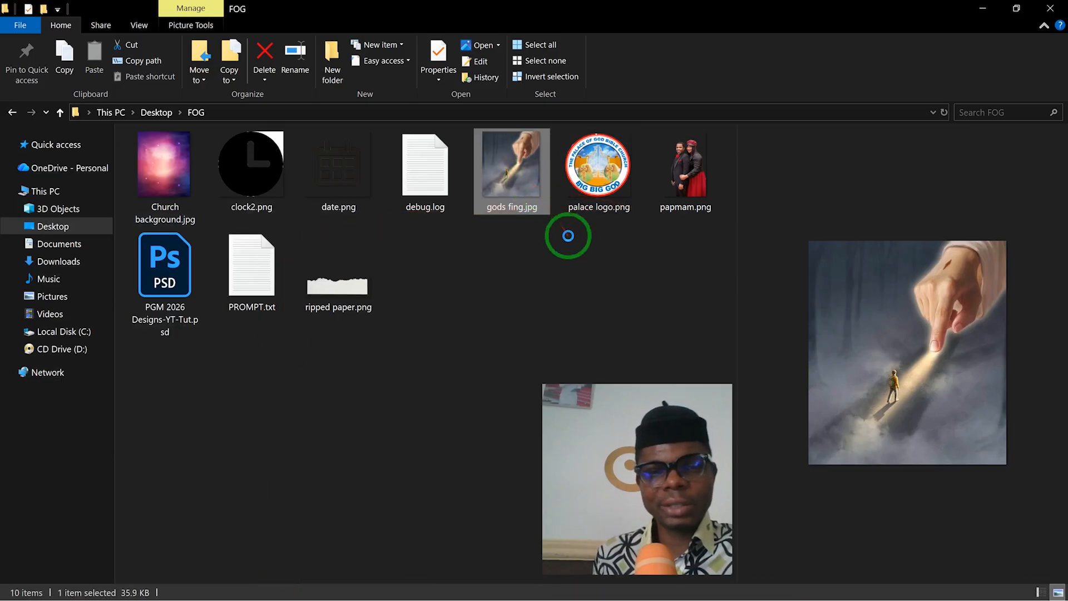
right_click(523, 184)
mouse_move(578, 341)
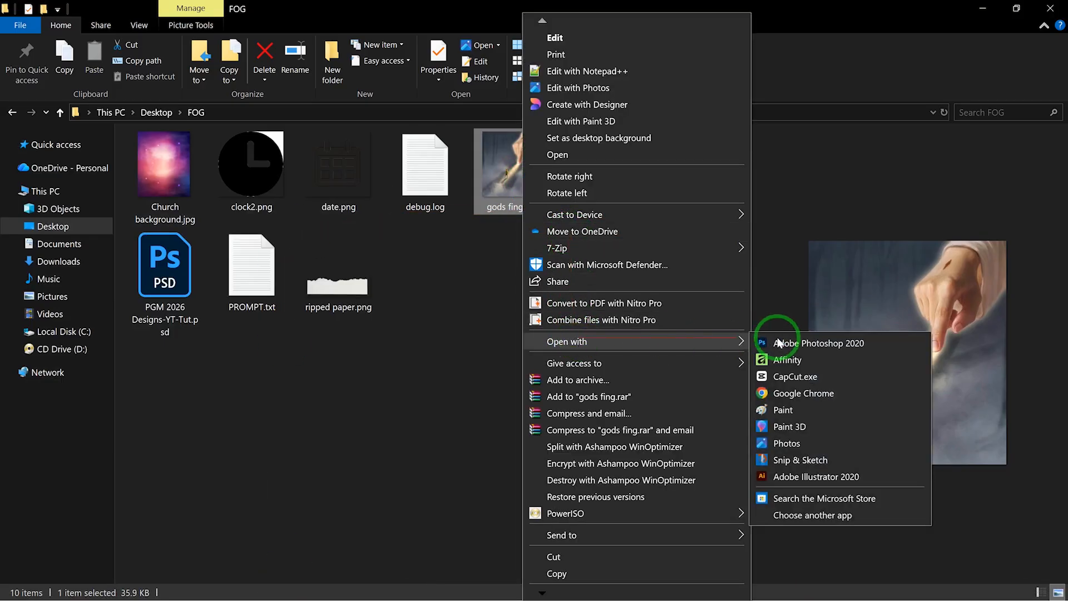
left_click(779, 342)
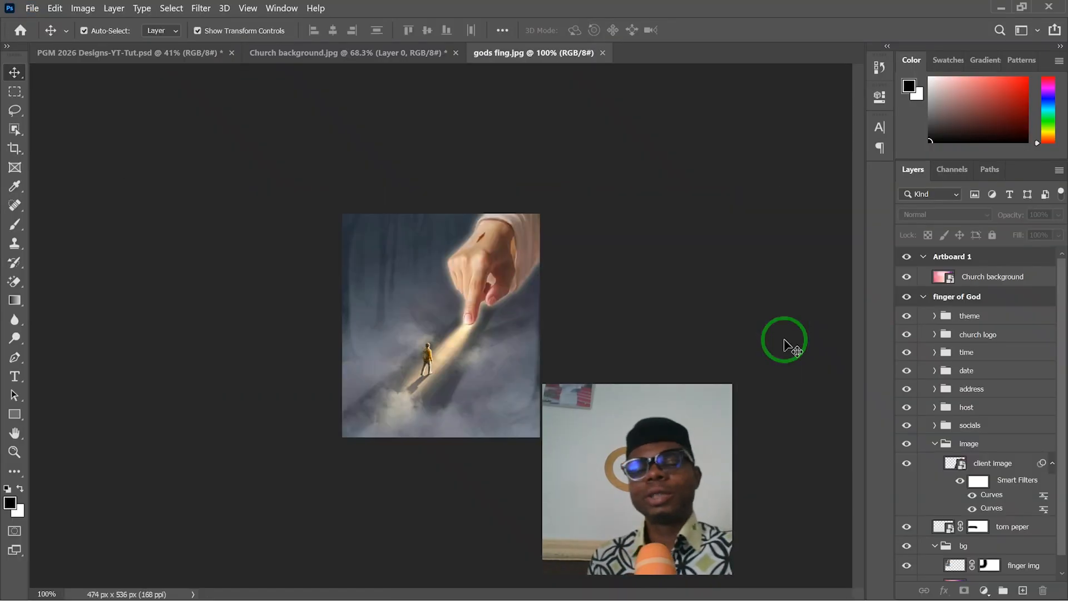
left_click(1040, 264)
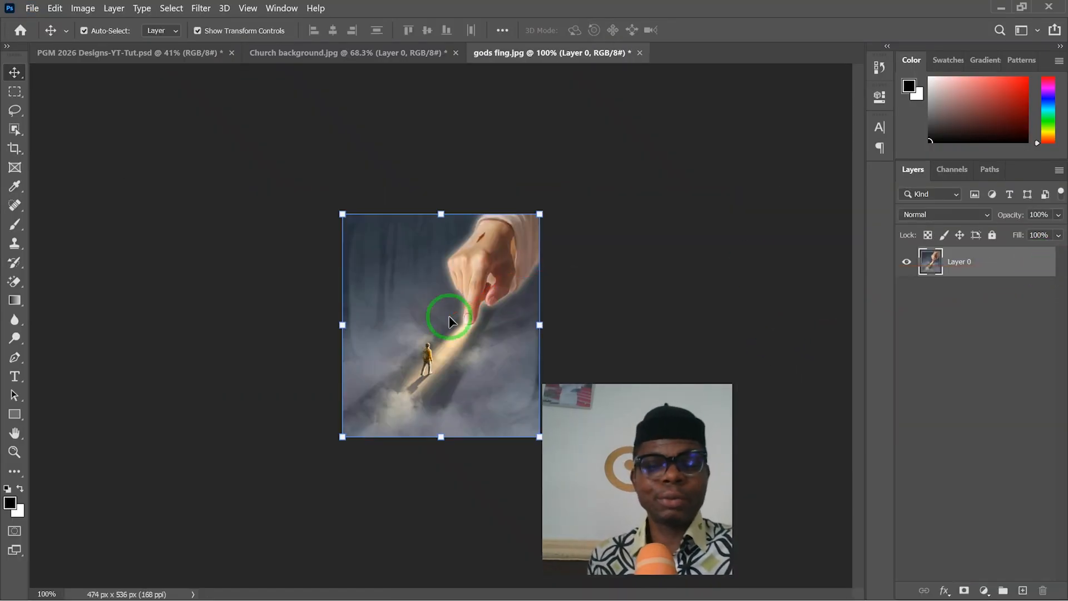
Bring the hand image into the PGM 2026 Designs-YT-Tut.psd document and position it in the upper-left corner of Artboard 1.
left_click_drag(467, 342, 376, 61)
left_click_drag(402, 226, 473, 229)
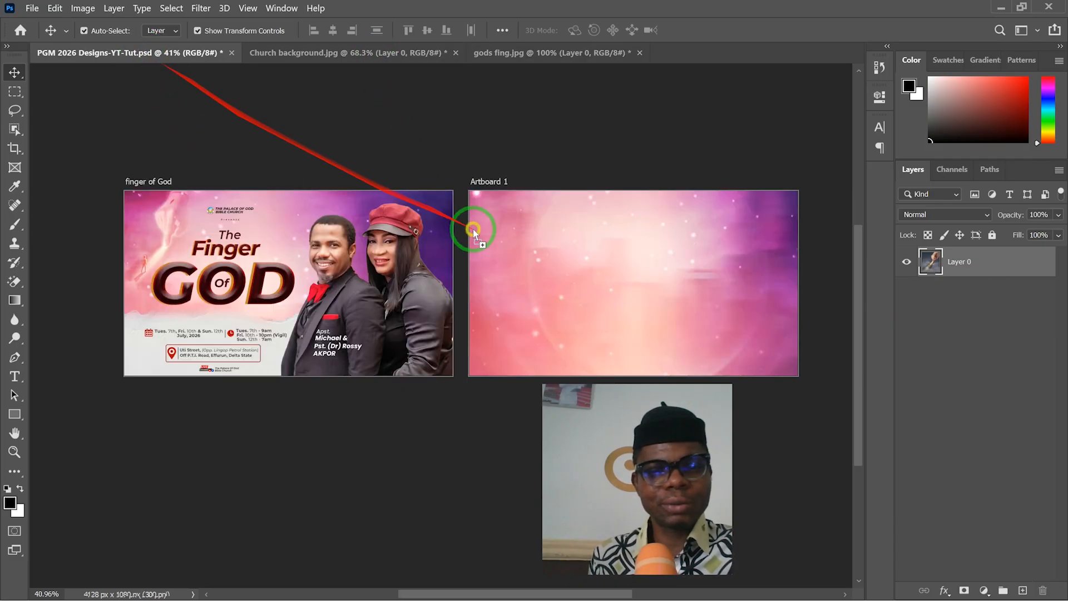
left_click_drag(573, 255, 574, 252)
scroll(576, 251, "up", 3)
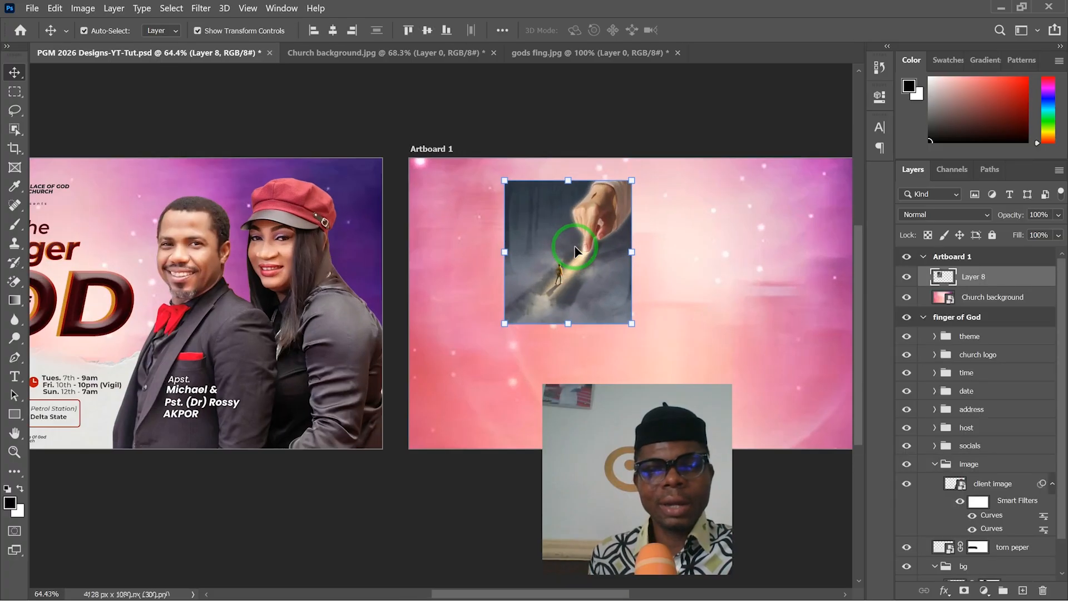
scroll(579, 255, "down", 2)
left_click_drag(559, 248, 525, 244)
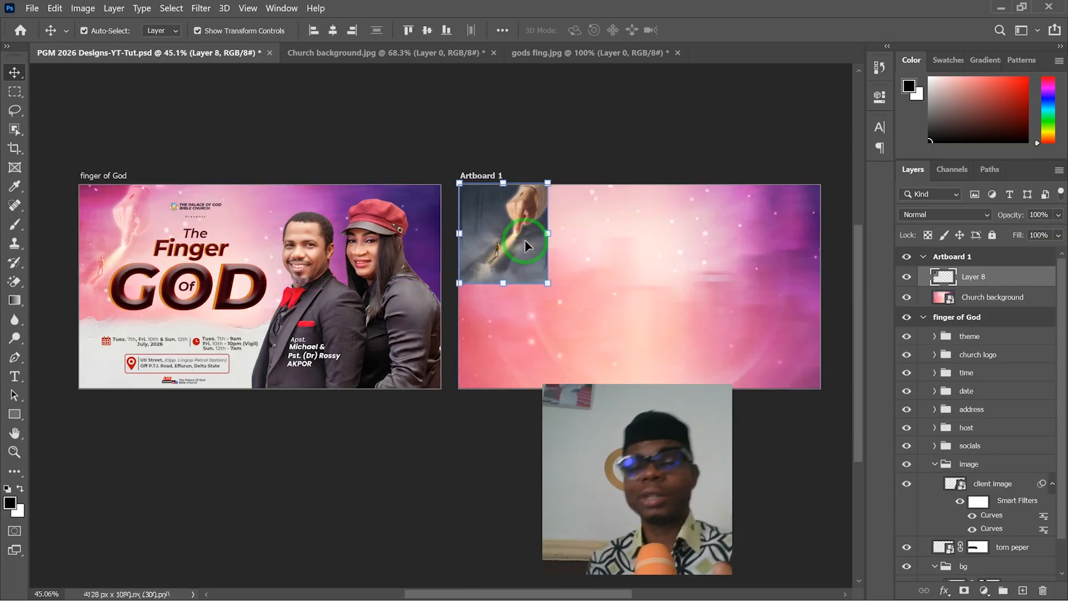
Set the blending mode of the hand image layer on Artboard 1 to Overlay and deselect the layer.
scroll(234, 339, "up", 3)
left_click_drag(275, 304, 357, 291)
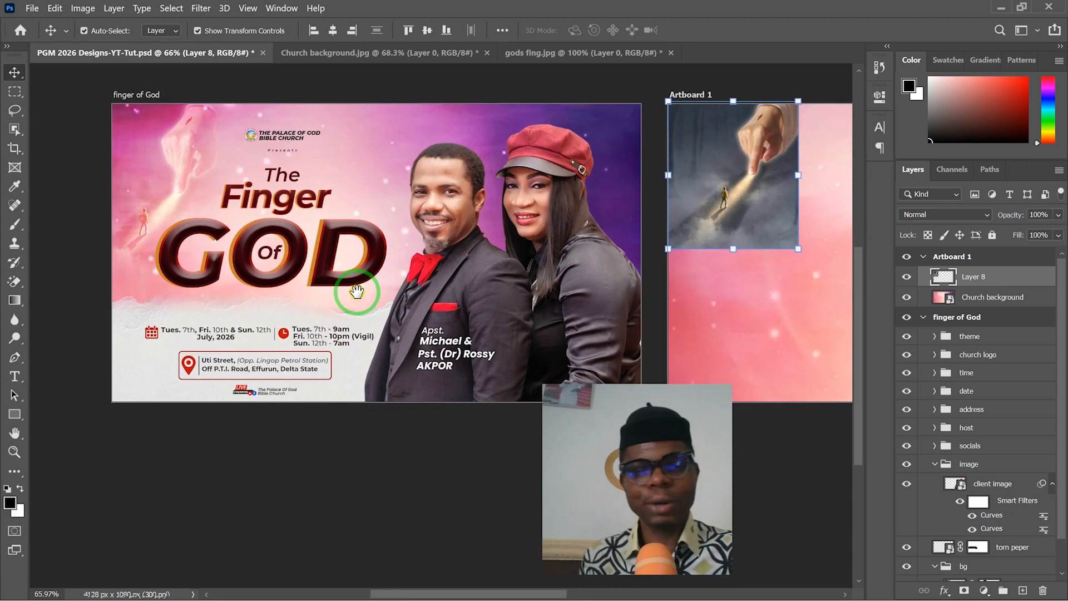
scroll(356, 284, "down", 2)
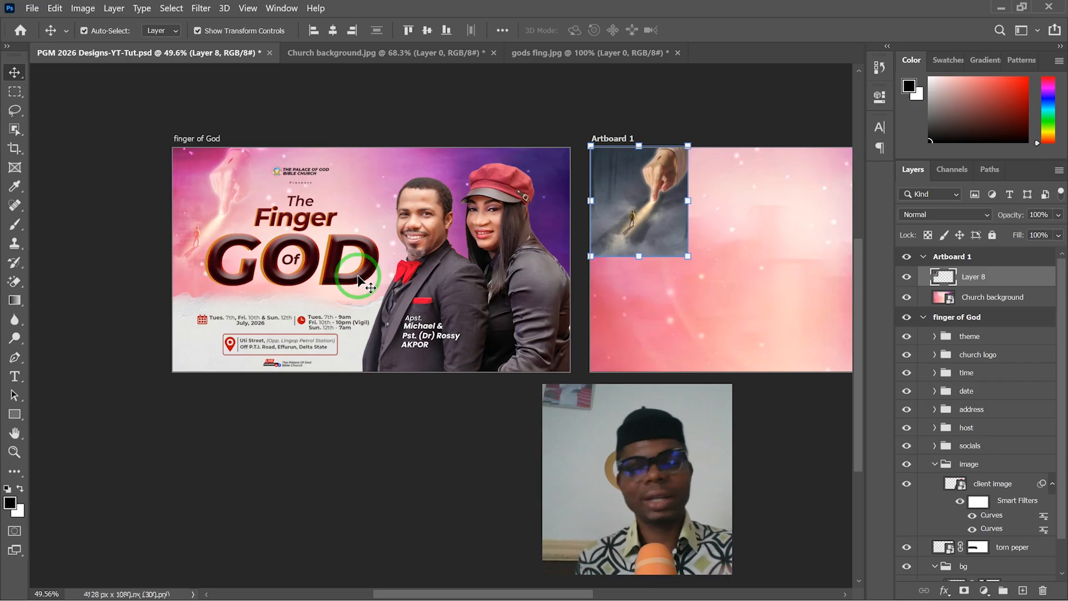
left_click_drag(703, 224, 652, 234)
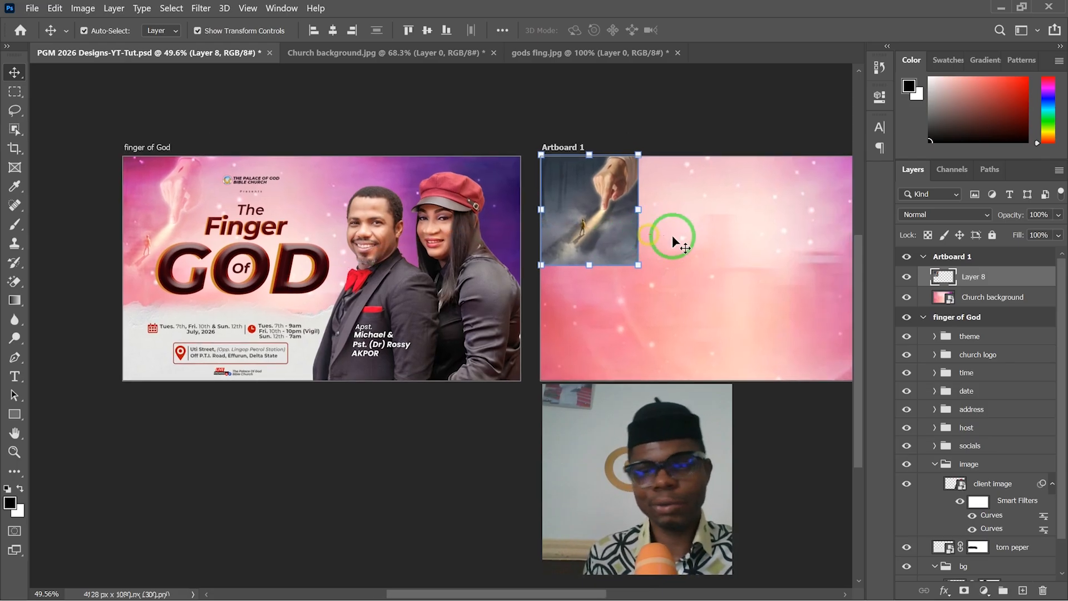
scroll(590, 246, "up", 2)
scroll(590, 242, "down", 3)
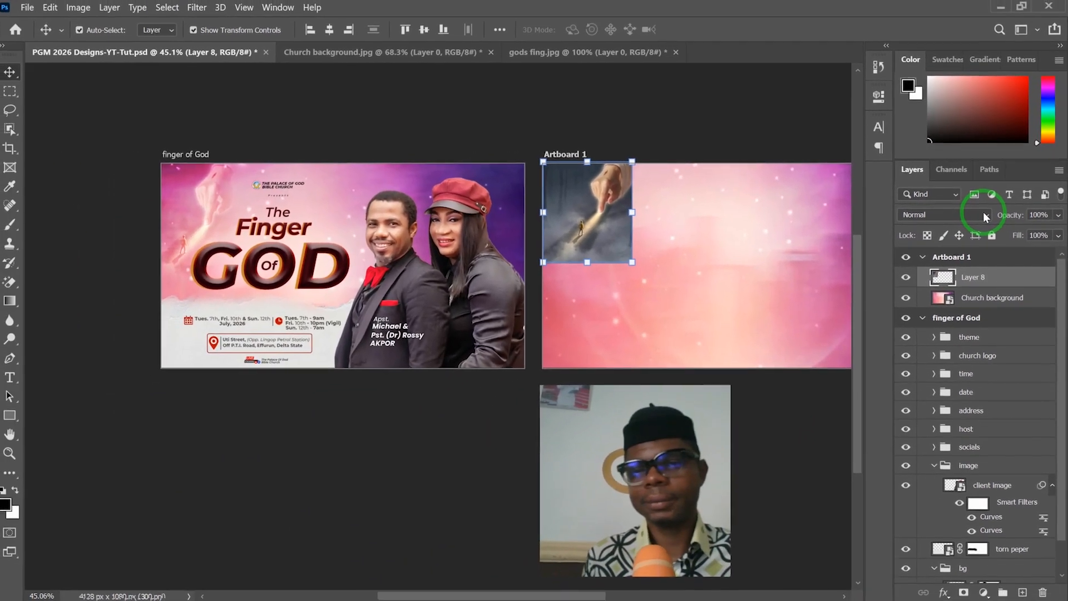
left_click(900, 290)
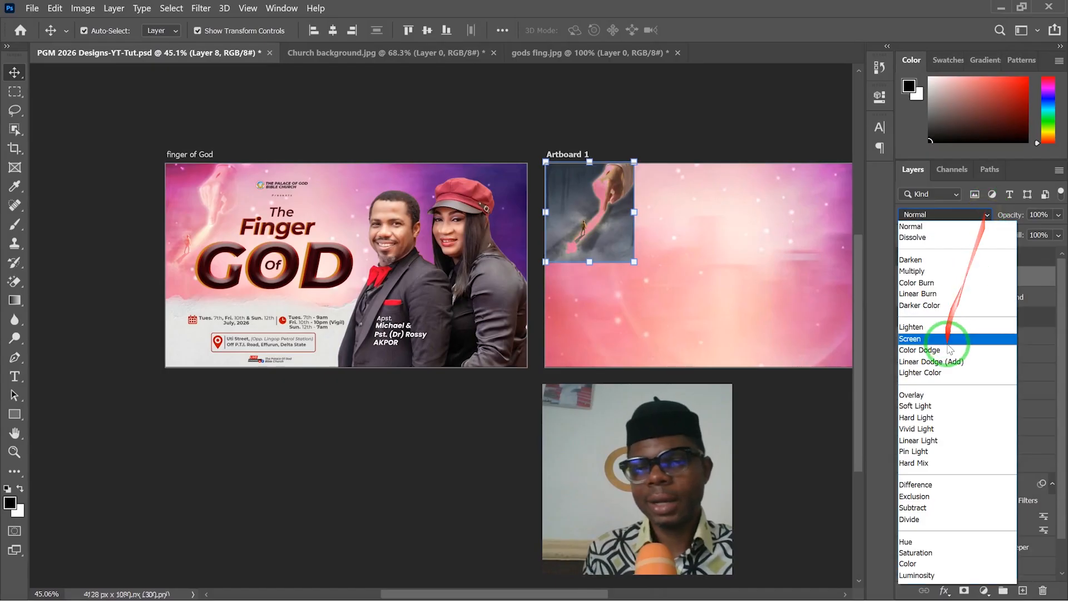
left_click(941, 395)
left_click(696, 100)
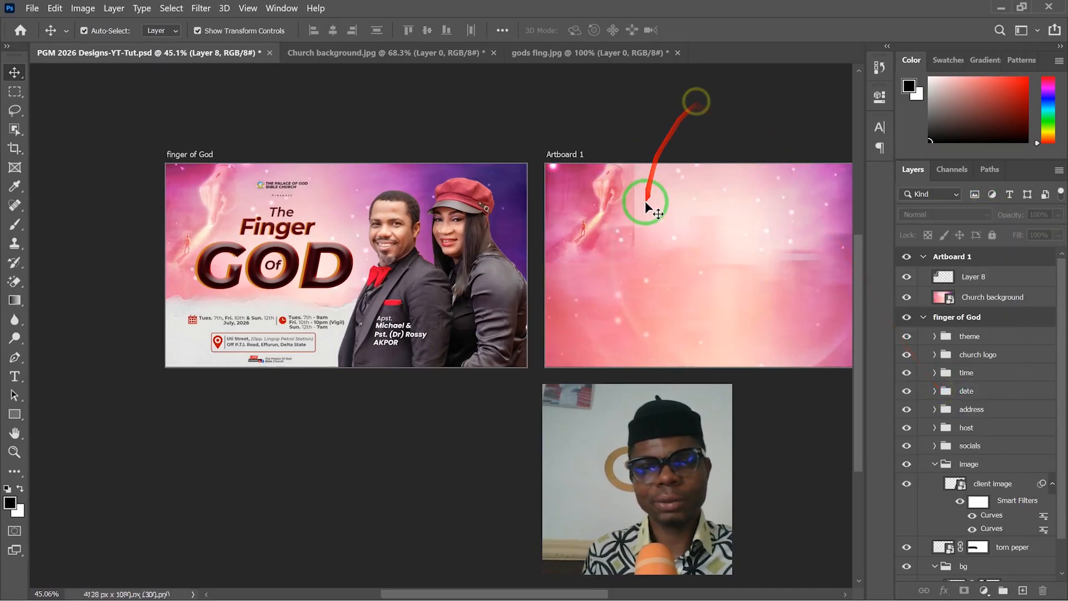
Scale the hand image on Artboard 1 up to about 114.75%, keeping it in the upper-left corner, and commit the transform.
left_click_drag(626, 203, 551, 186)
left_click(551, 198)
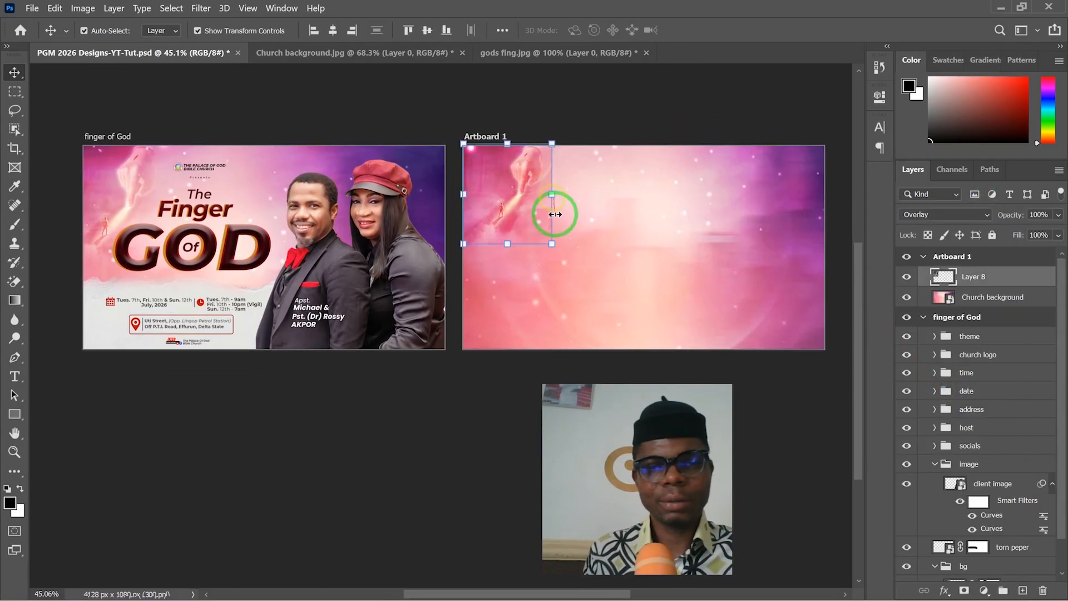
left_click_drag(567, 254, 573, 259)
left_click(723, 30)
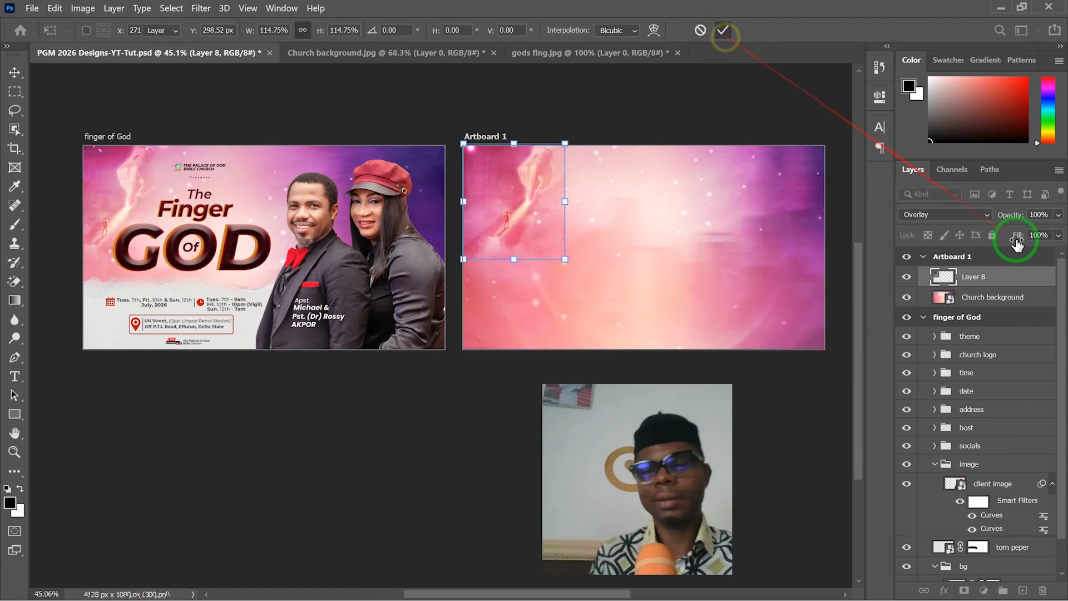
Add a layer mask to the hand image layer on Artboard 1 and paint it black with a 400 px soft brush to fade the edges.
scroll(565, 191, "up", 4)
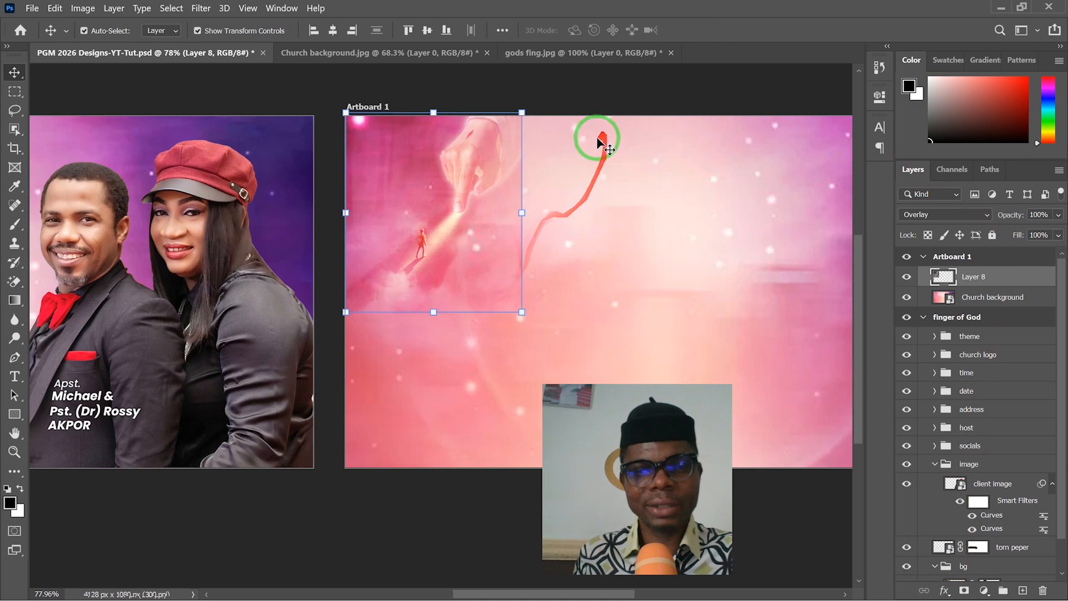
left_click(606, 149)
left_click(499, 239)
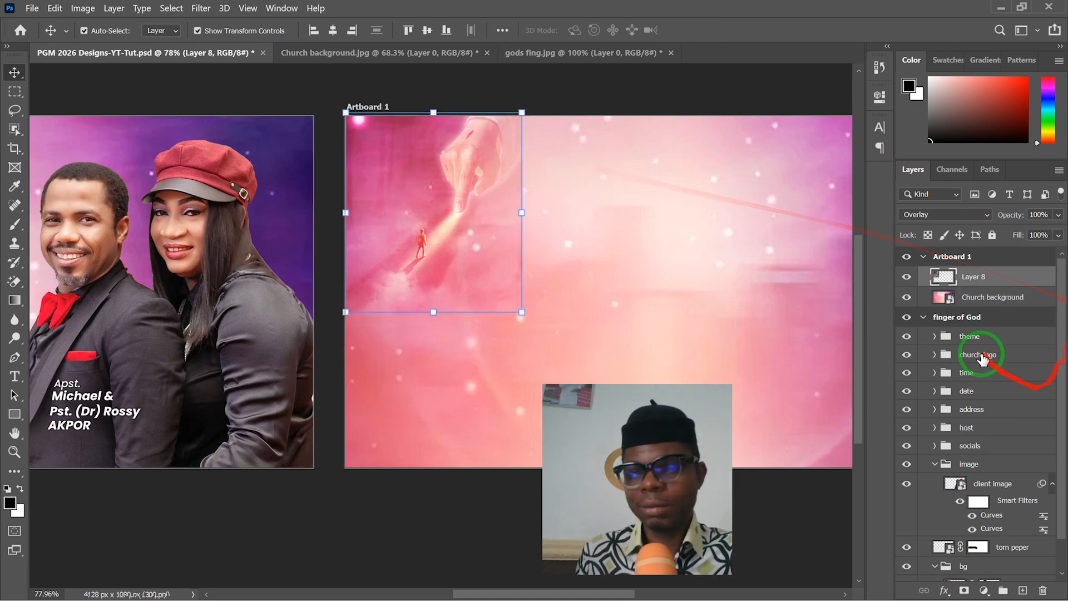
left_click(964, 591)
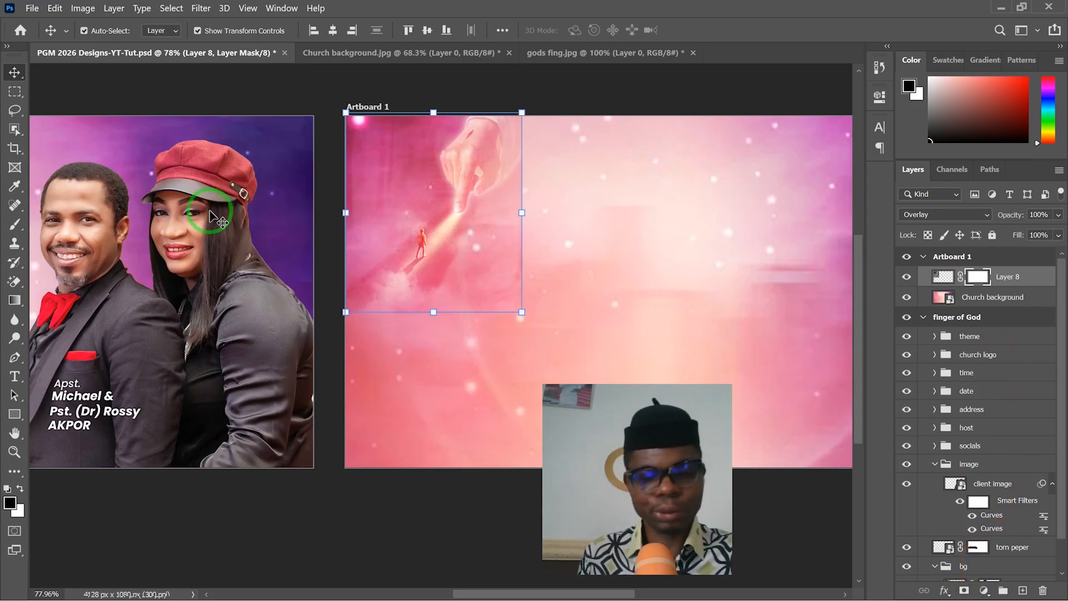
key("b")
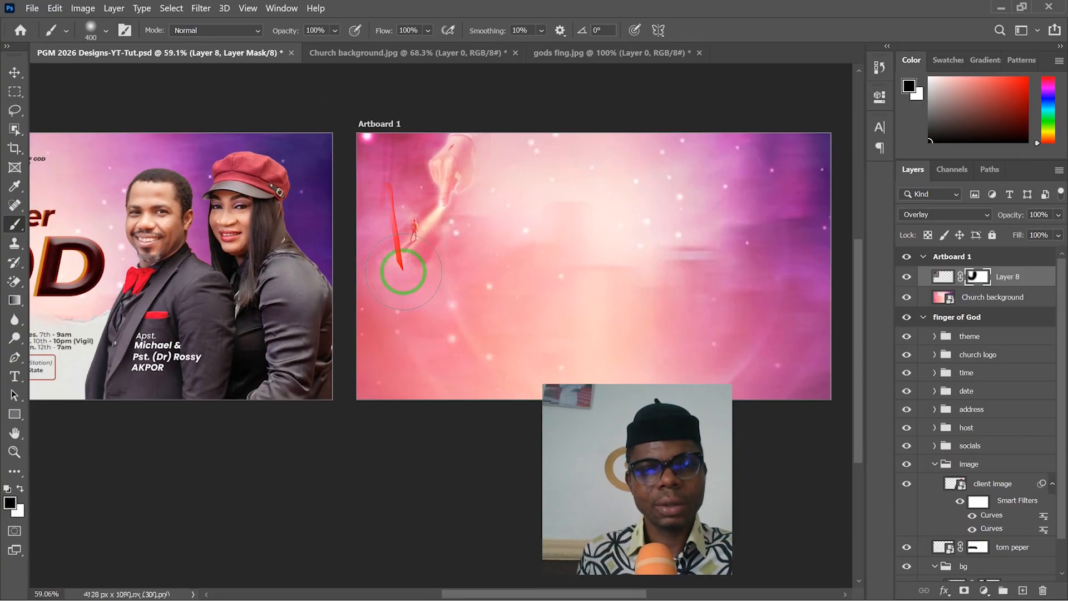
scroll(111, 175, "down", 2)
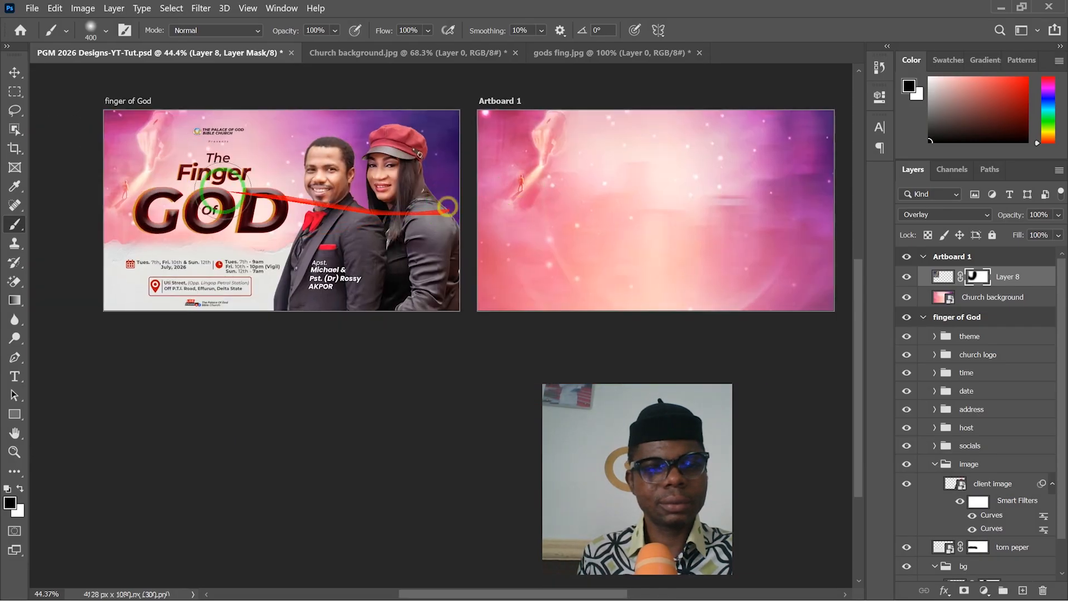
Reduce the hand image layer's opacity to 79% and deselect the layer.
left_click(14, 73)
scroll(489, 362, "up", 3)
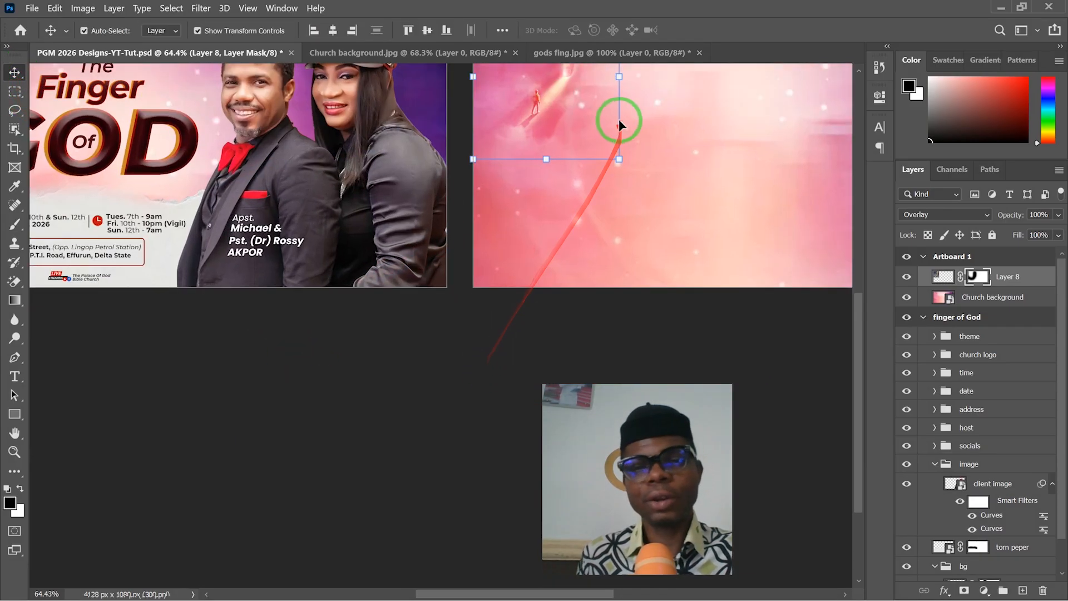
left_click_drag(592, 174, 553, 222)
scroll(547, 201, "up", 3)
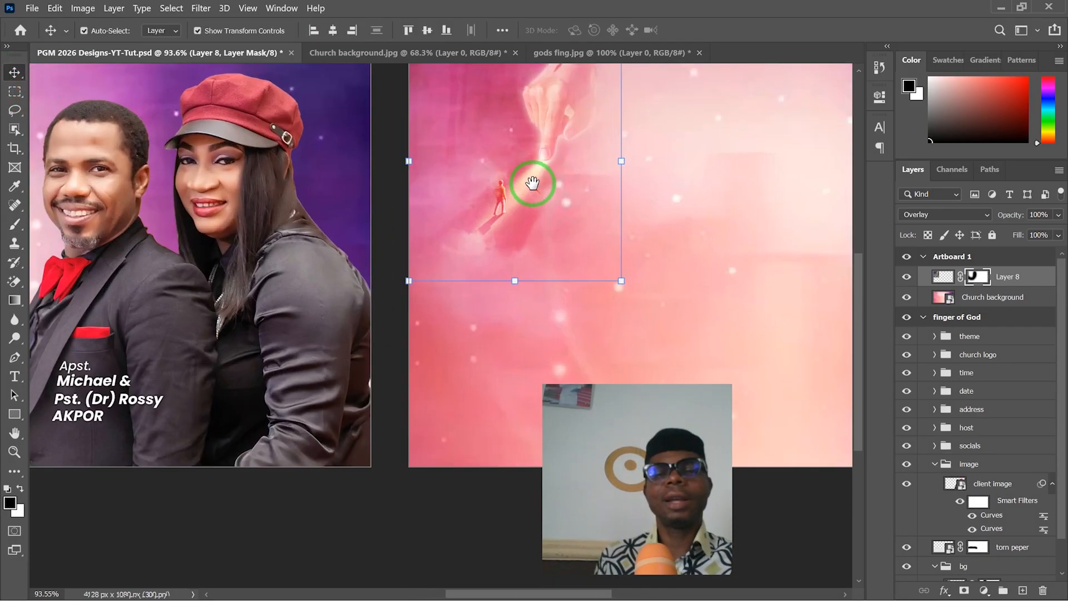
left_click_drag(532, 182, 484, 241)
left_click(953, 285)
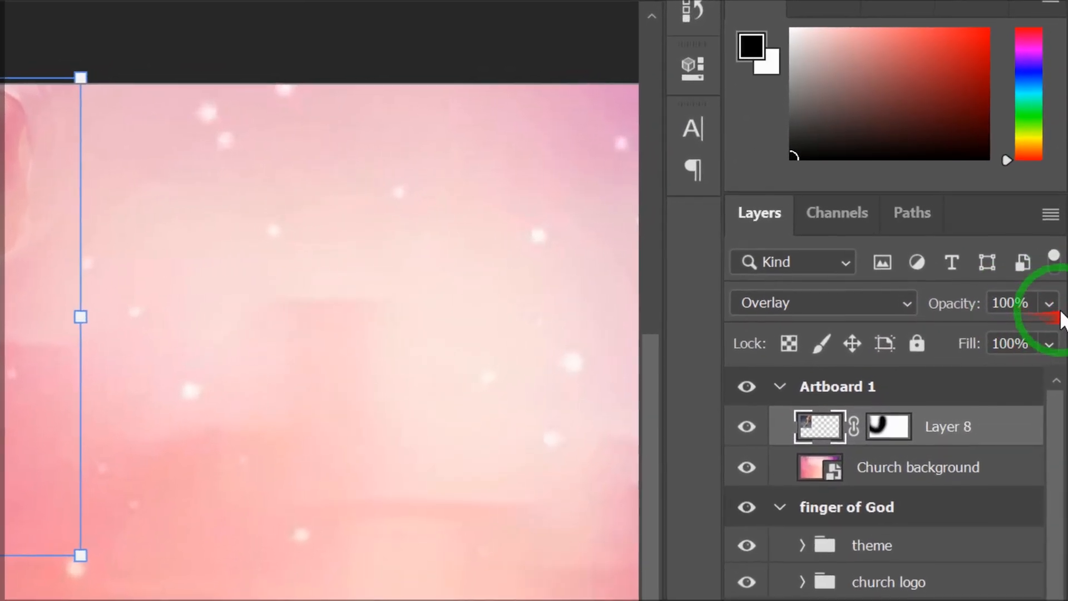
left_click(1058, 216)
left_click_drag(1046, 335, 980, 329)
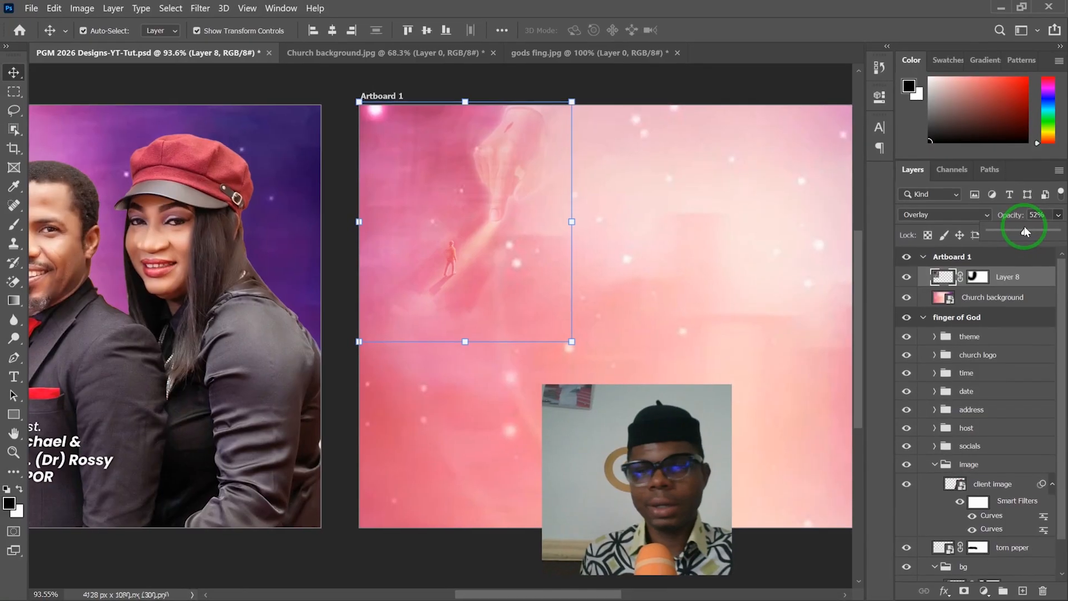
left_click_drag(1016, 248, 1038, 228)
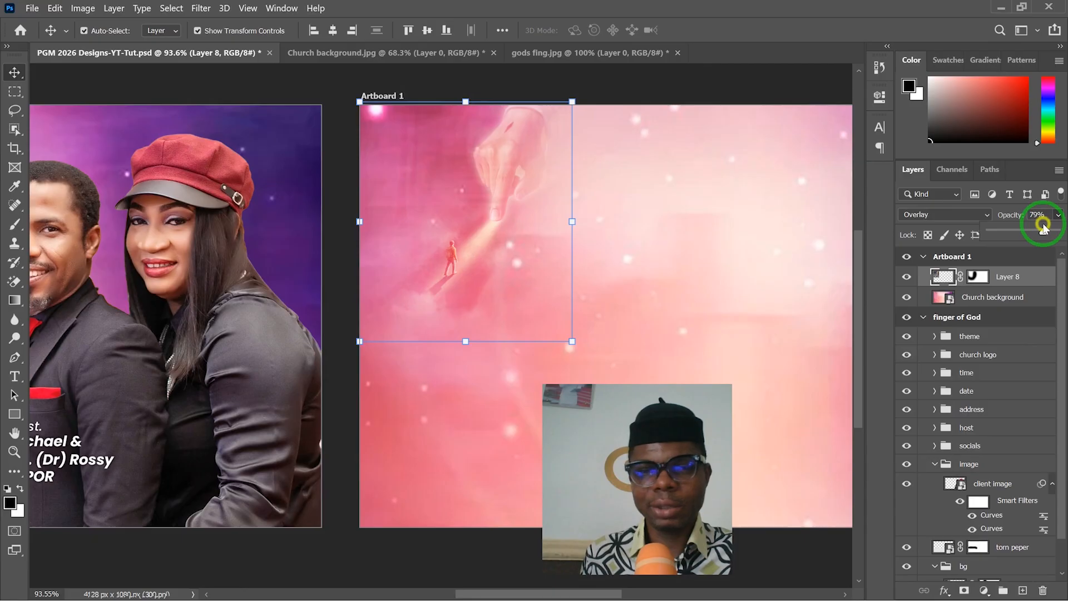
scroll(666, 198, "down", 6)
left_click(378, 452)
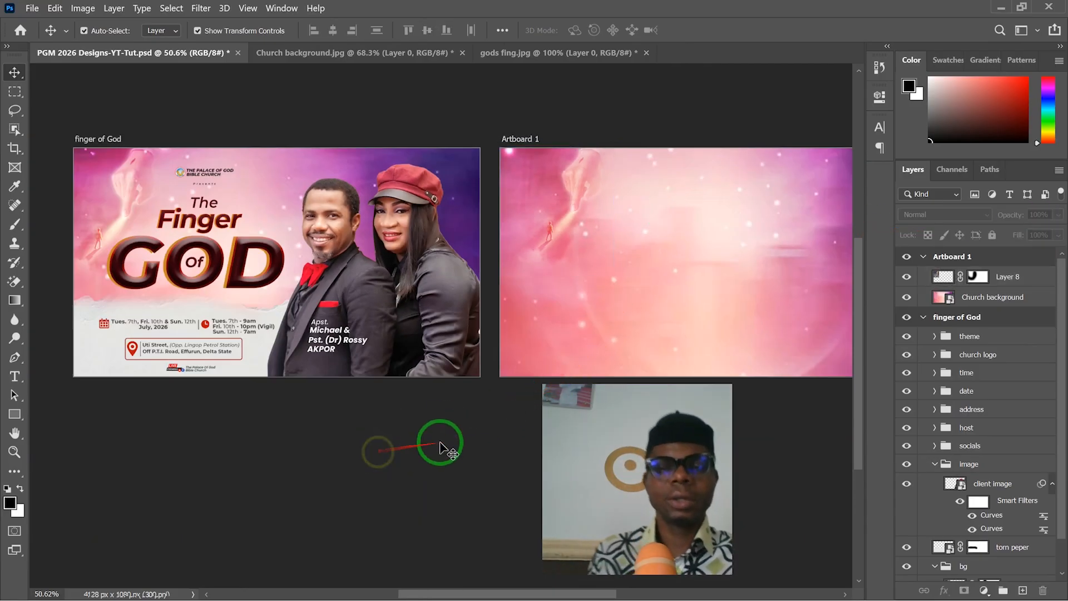
Collapse the image and bg groups under the finger of God artboard.
left_click_drag(591, 417, 536, 427)
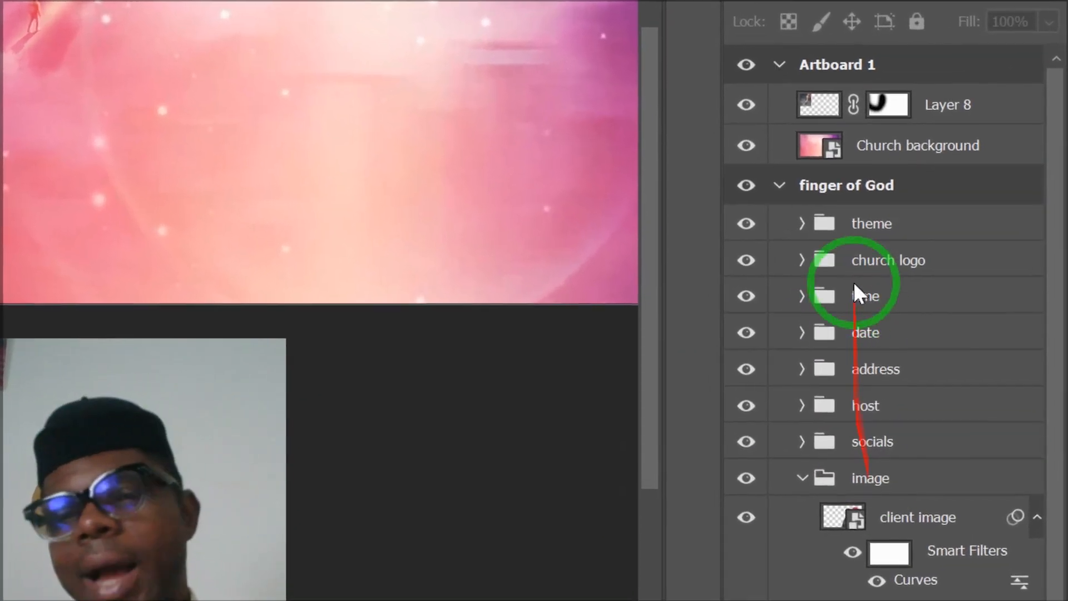
left_click(805, 477)
left_click(802, 476)
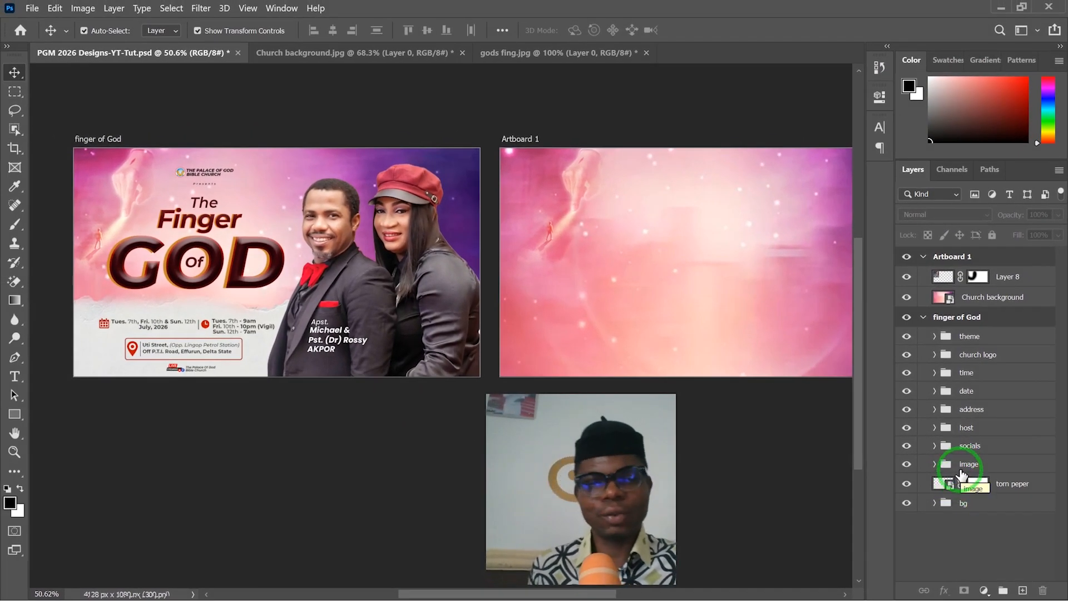
Examine the couple's picture in the finger of God artboard and the client image layer inside the image group.
scroll(371, 281, "up", 3)
scroll(370, 268, "down", 3)
left_click(372, 272)
scroll(370, 267, "up", 1)
scroll(369, 267, "down", 3)
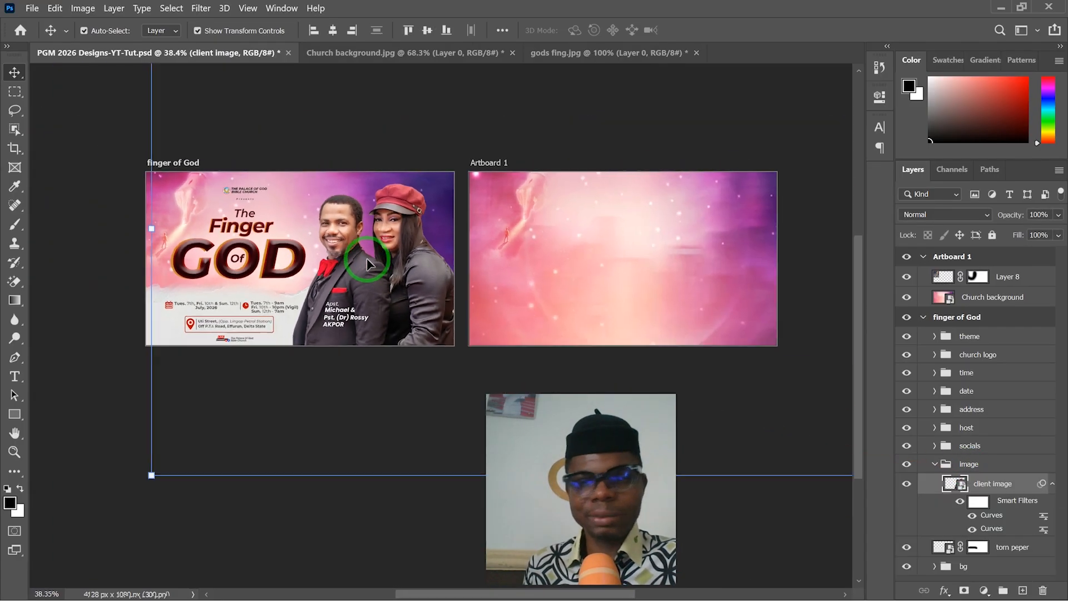
left_click(936, 464)
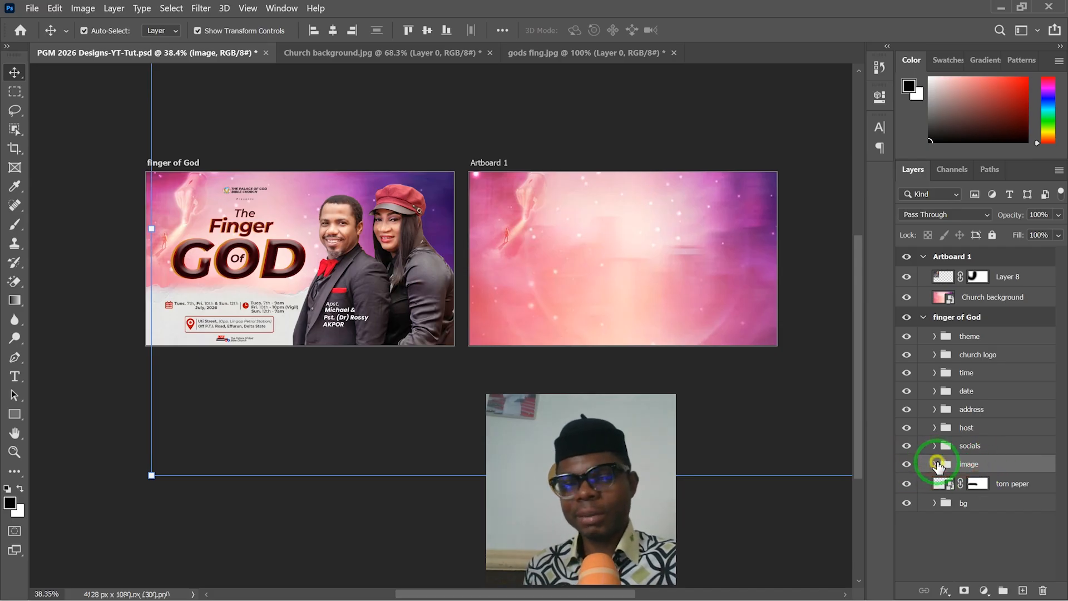
left_click(935, 464)
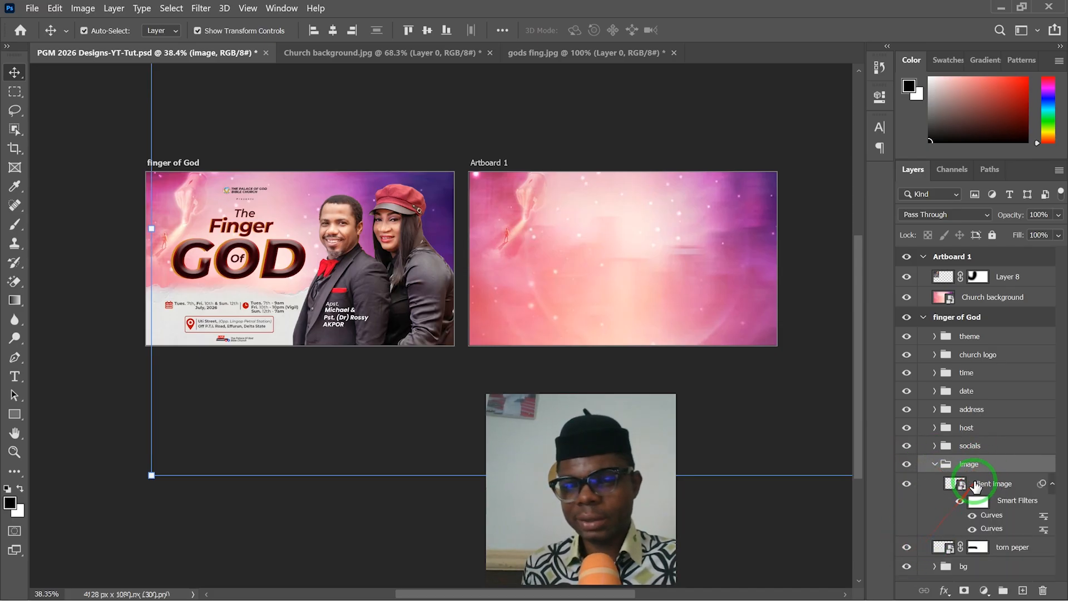
left_click(935, 464)
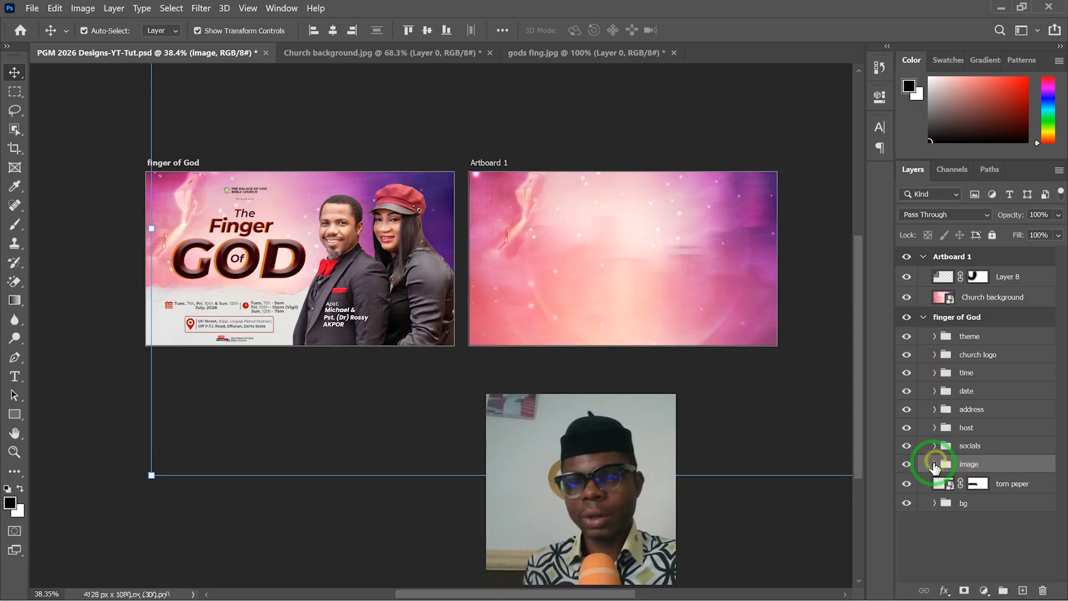
left_click(109, 504)
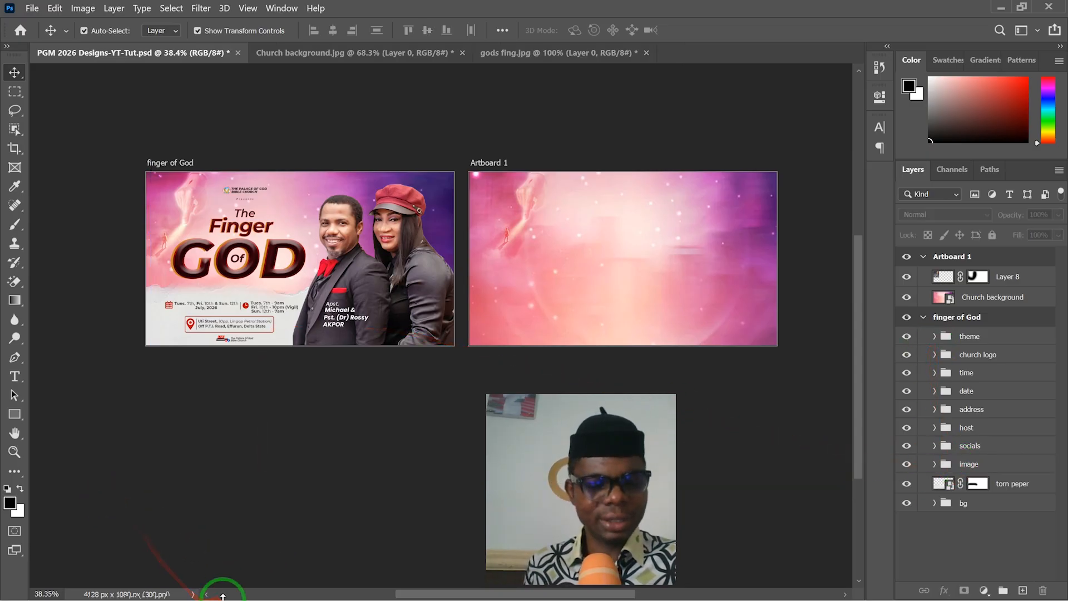
Place papmam.png from the FOG folder into the PGM 2026 Designs-YT-Tut.psd document.
key("super")
left_click(270, 593)
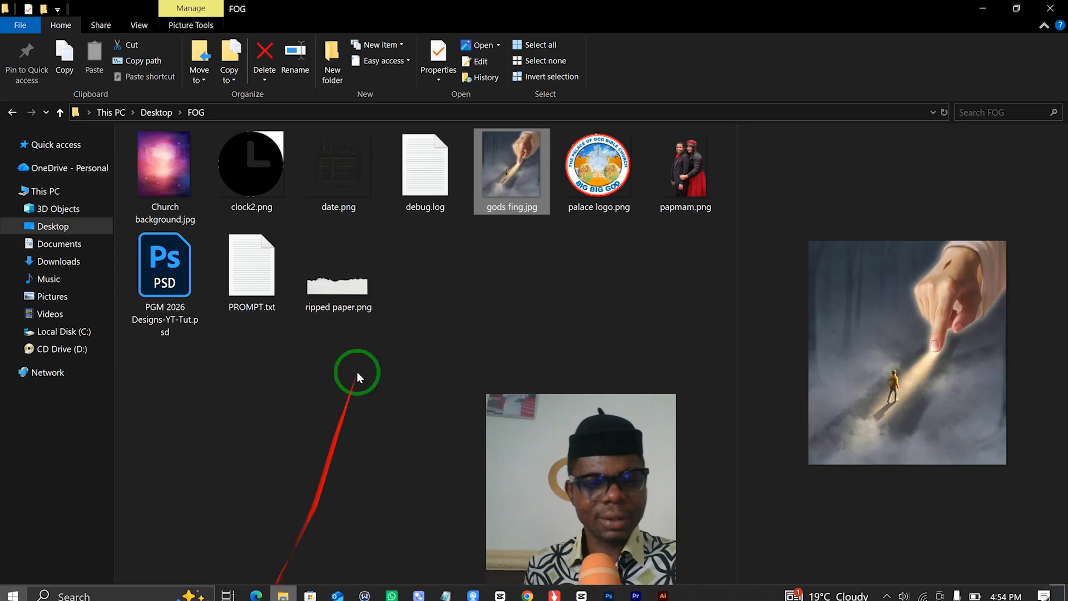
left_click(693, 165)
left_click_drag(694, 165, 681, 256)
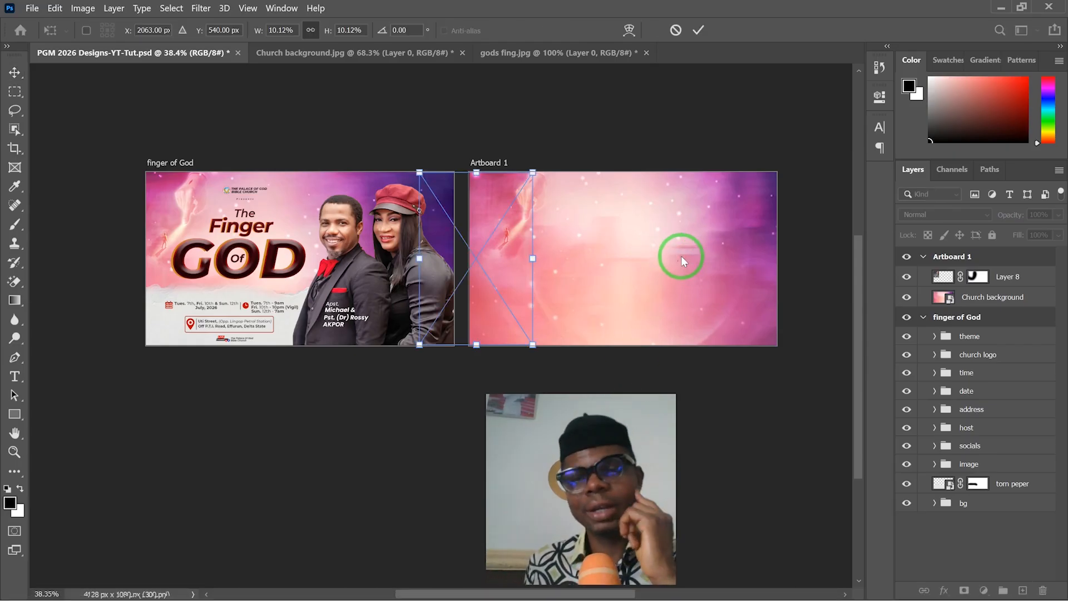
left_click(699, 36)
Move the couple image to the right side of Artboard 1, scale it to 15.90%, and commit the transform.
left_click_drag(494, 243, 717, 261)
left_click_drag(720, 408, 727, 434)
mouse_move(750, 296)
left_mouse_down()
mouse_move(741, 276)
mouse_move(735, 283)
left_mouse_up()
left_click(699, 30)
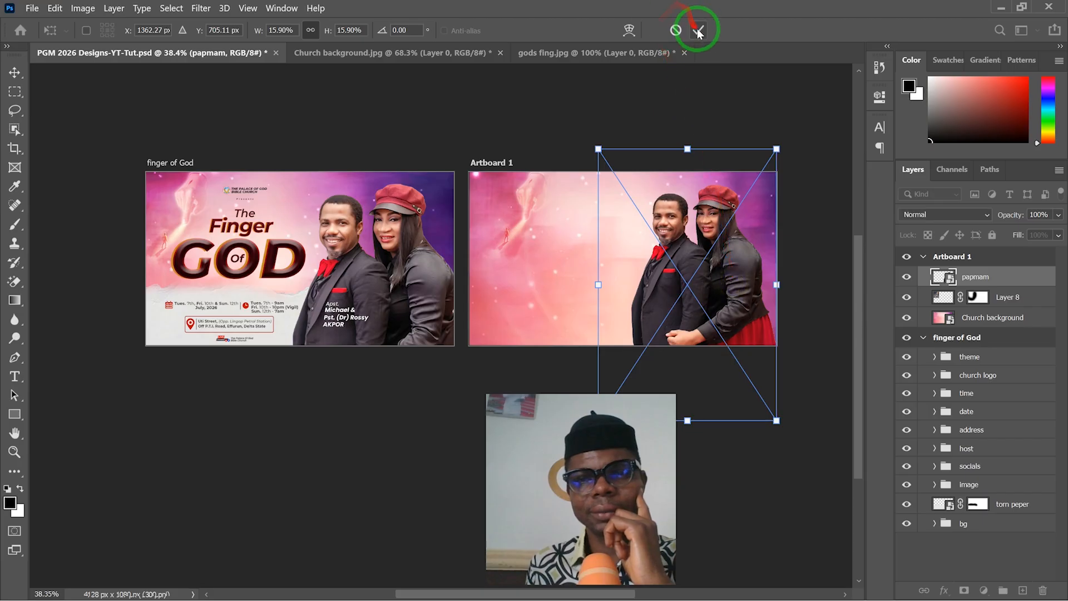
Enlarge the couple image to 17.68%, shift it about 40 px right and 37 px up, and deselect it.
scroll(665, 207, "up", 3)
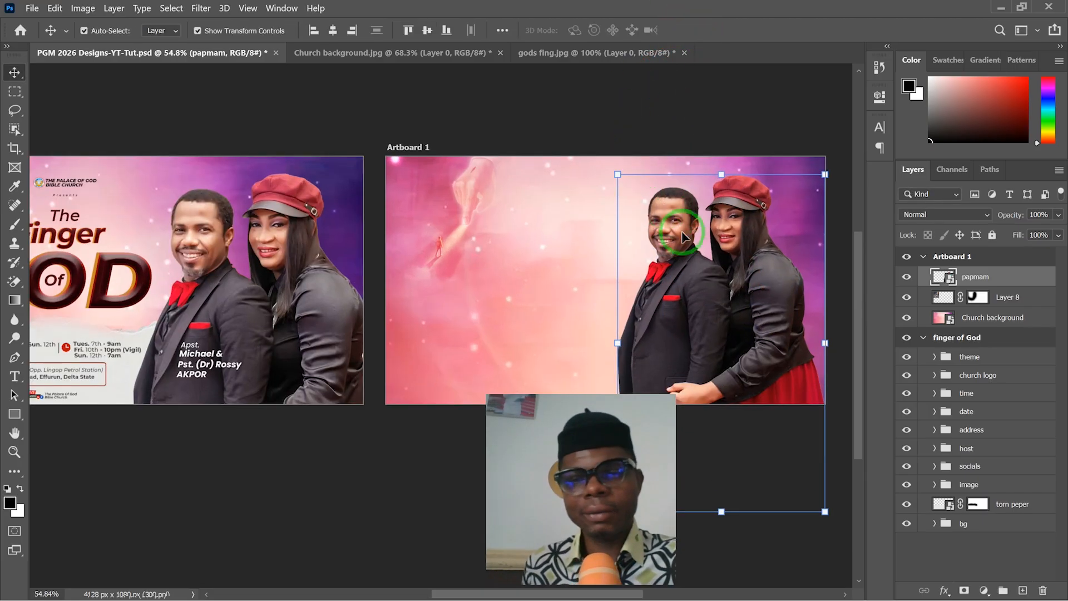
scroll(685, 254, "down", 3)
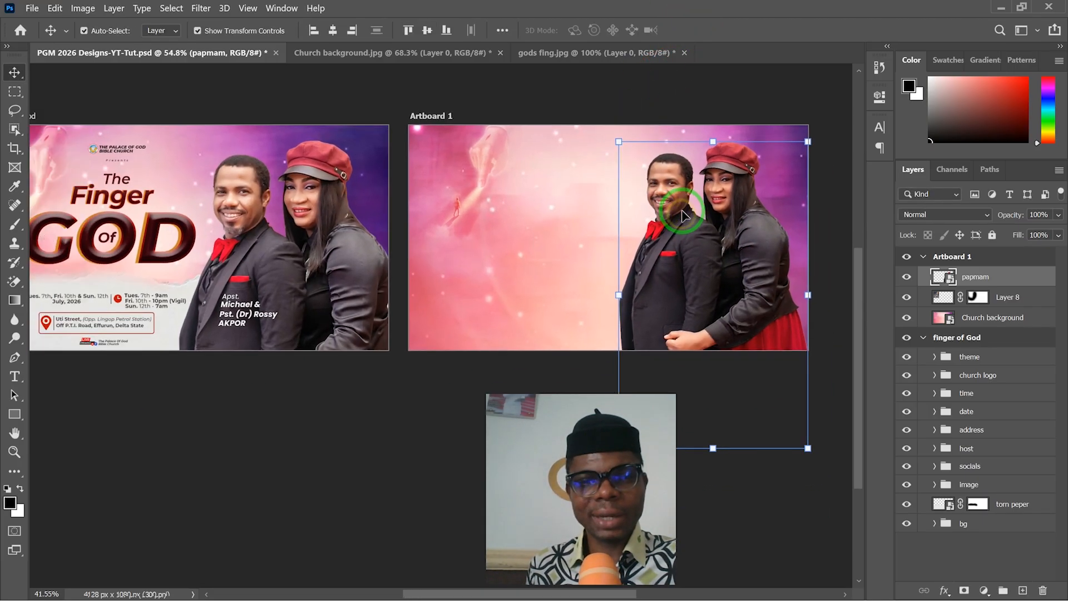
left_click_drag(625, 280, 608, 281)
left_click_drag(766, 401, 783, 418)
left_click(702, 31)
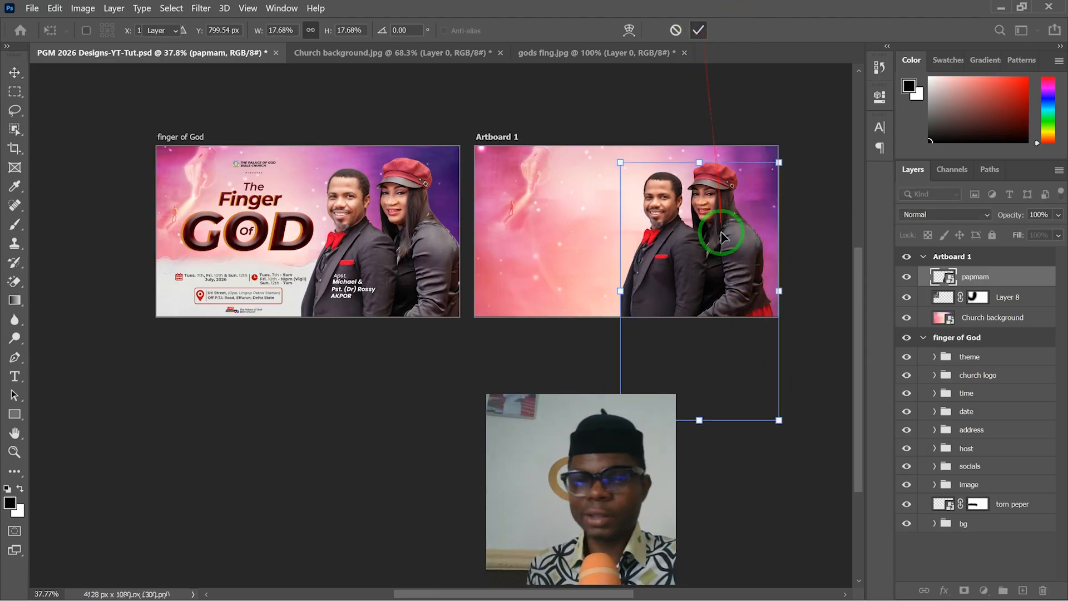
left_click_drag(727, 235, 733, 231)
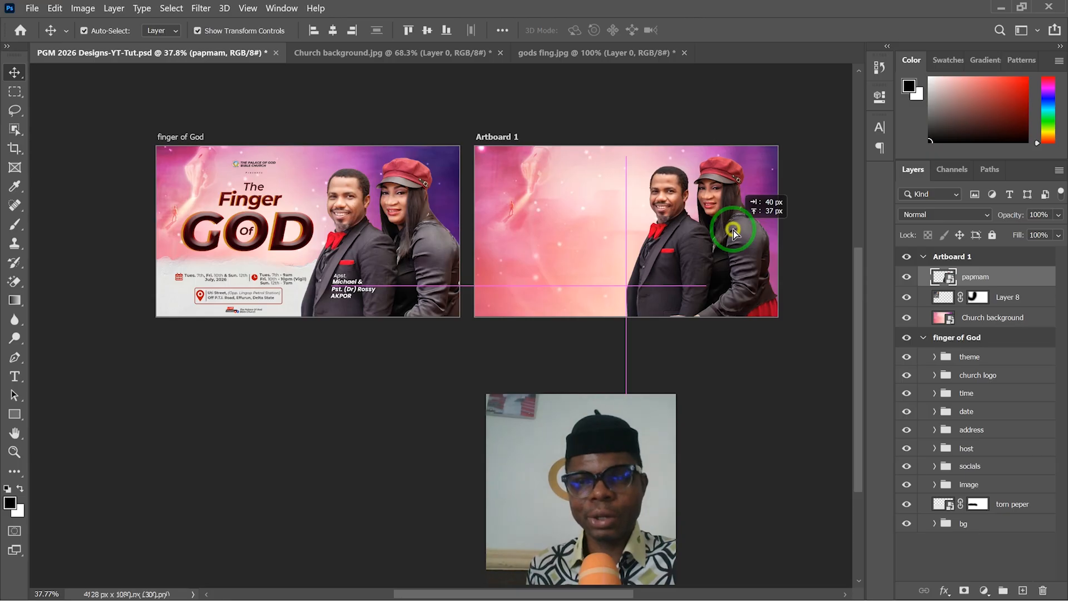
left_click(794, 107)
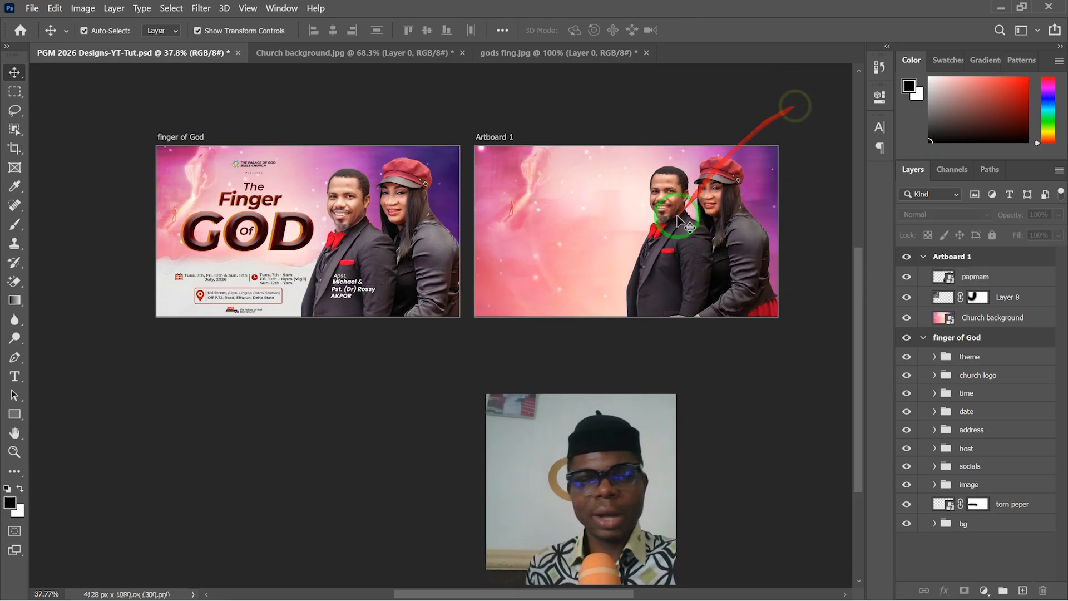
Brighten the couple image on Artboard 1 with a Curves adjustment, raising the RGB midtone point to input 110, output 125.
scroll(675, 222, "up", 2)
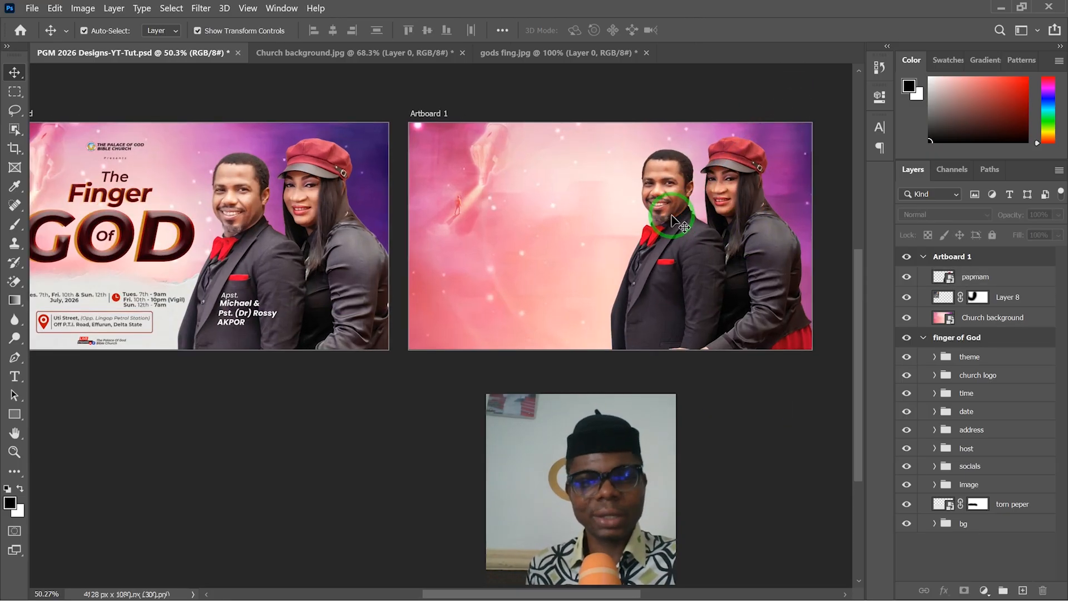
scroll(688, 217, "up", 2)
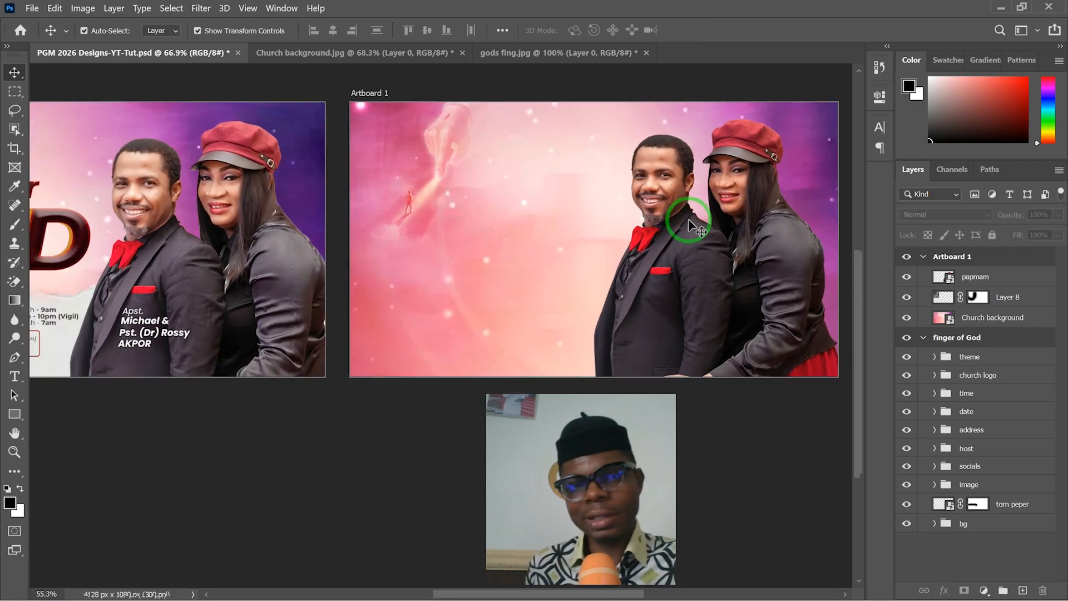
scroll(688, 217, "down", 2)
left_click(690, 222)
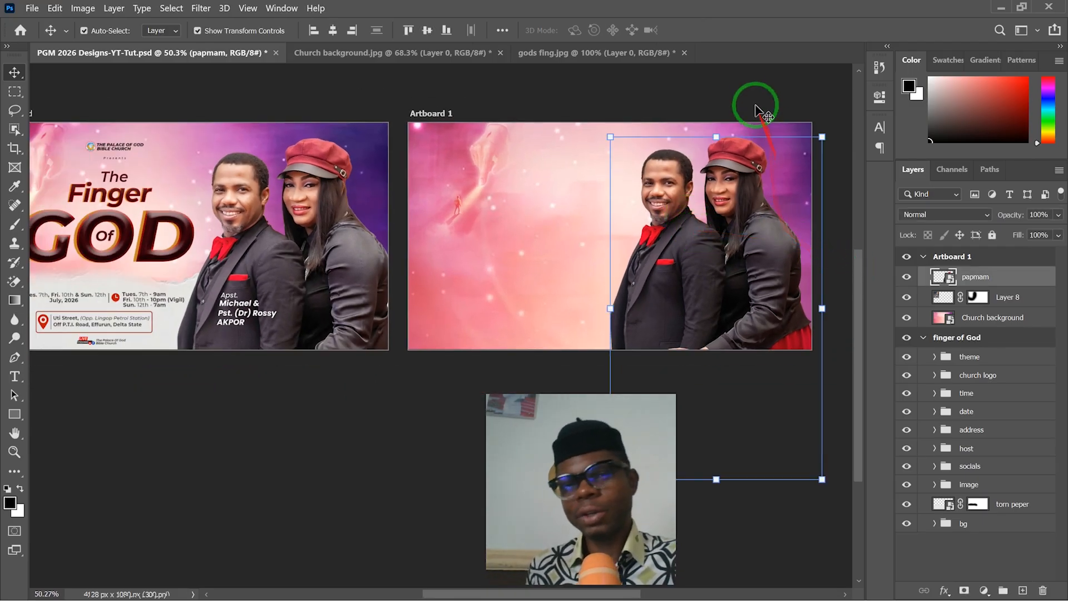
key("ctrl+m")
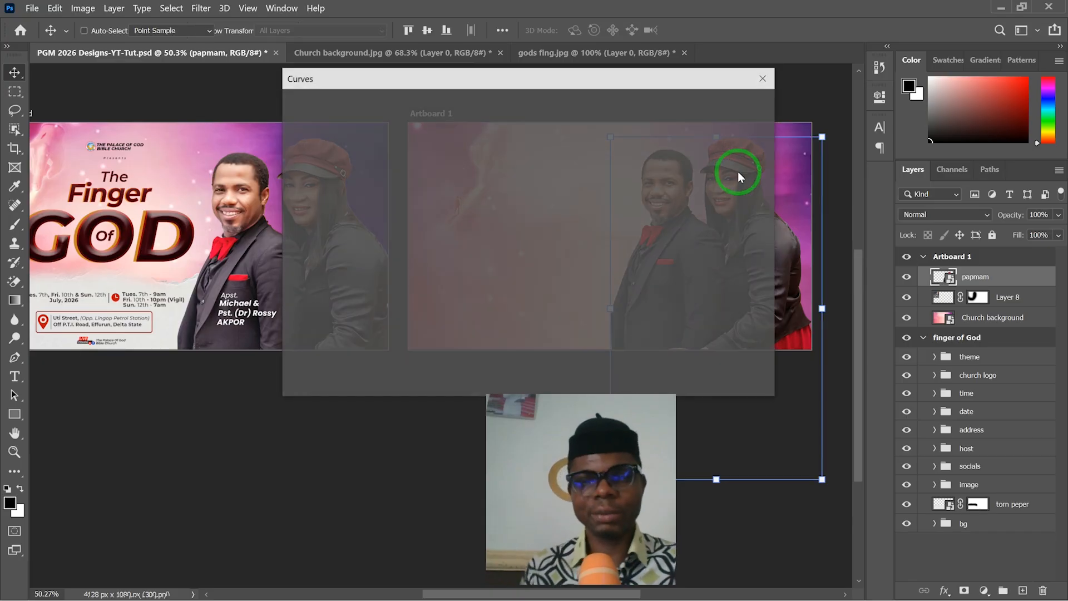
left_click_drag(662, 78, 407, 149)
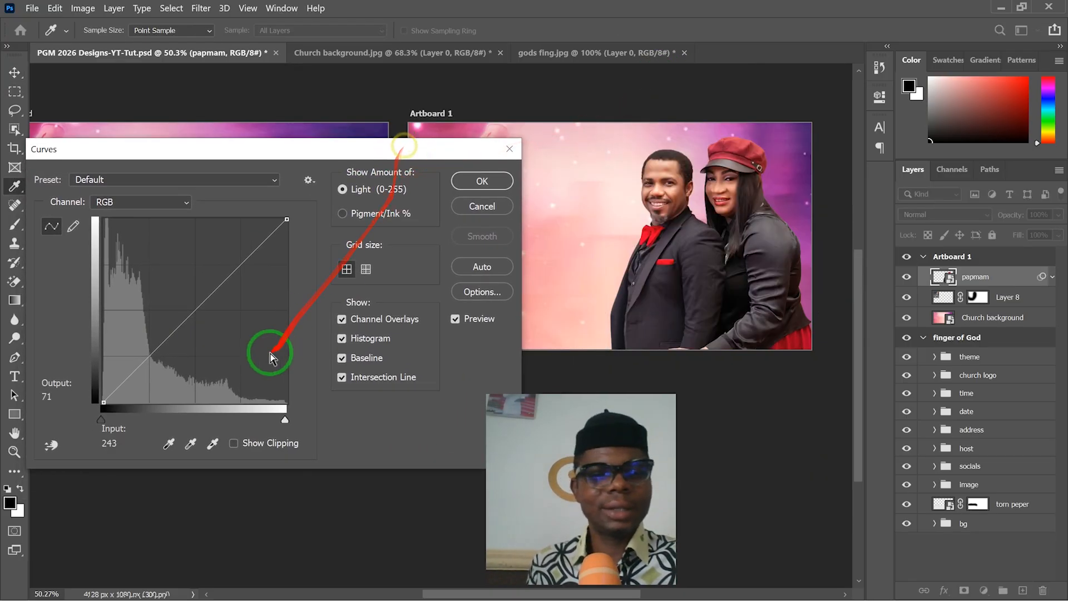
left_click(183, 316)
left_click_drag(183, 316, 179, 313)
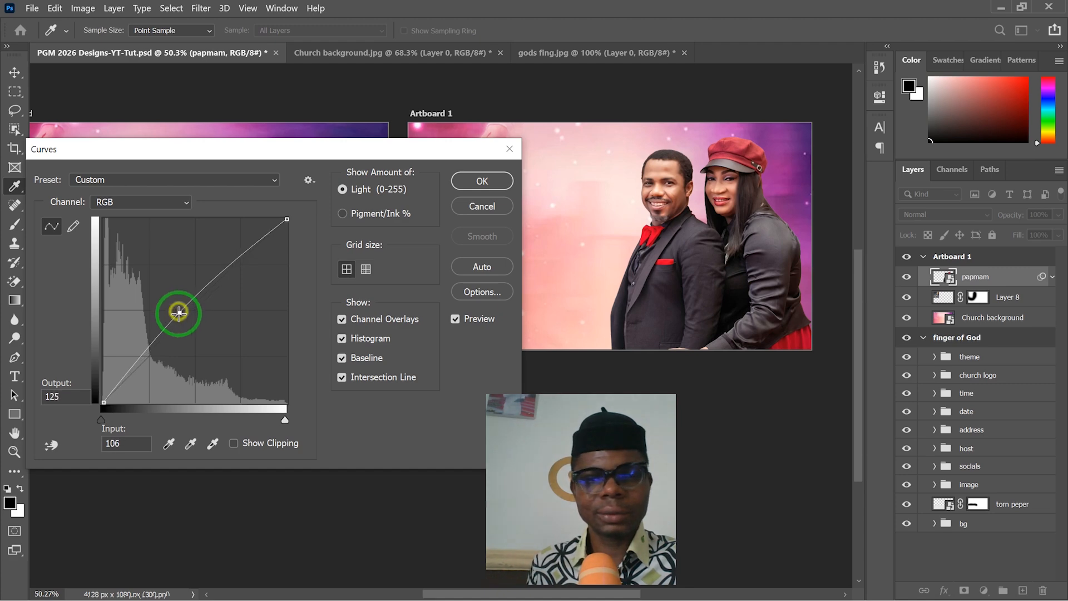
left_click(495, 189)
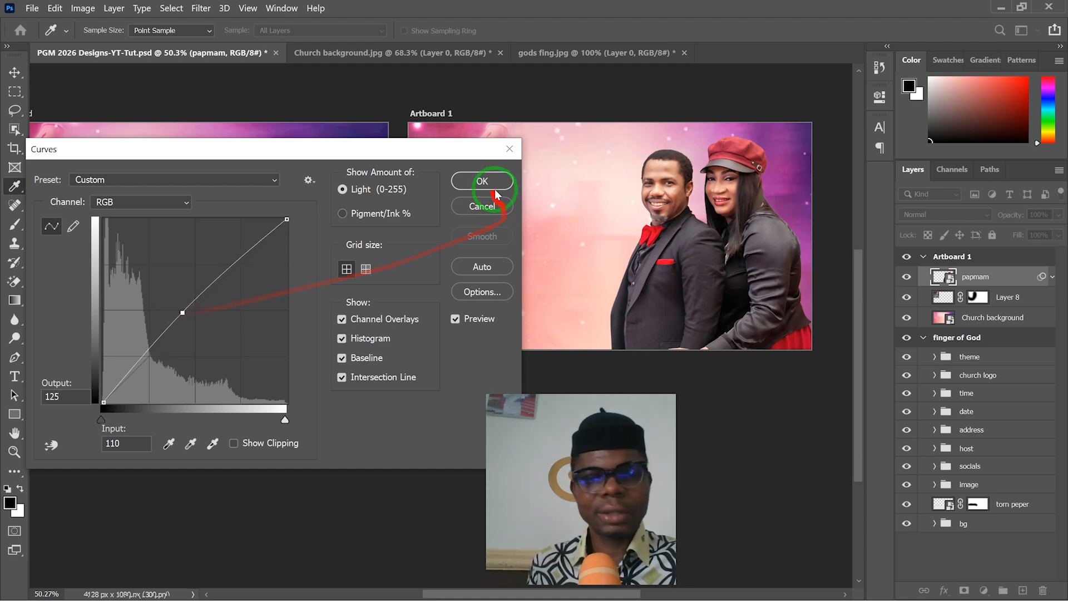
Put the papmam layer on Artboard 1 into a new group.
scroll(436, 322, "down", 2)
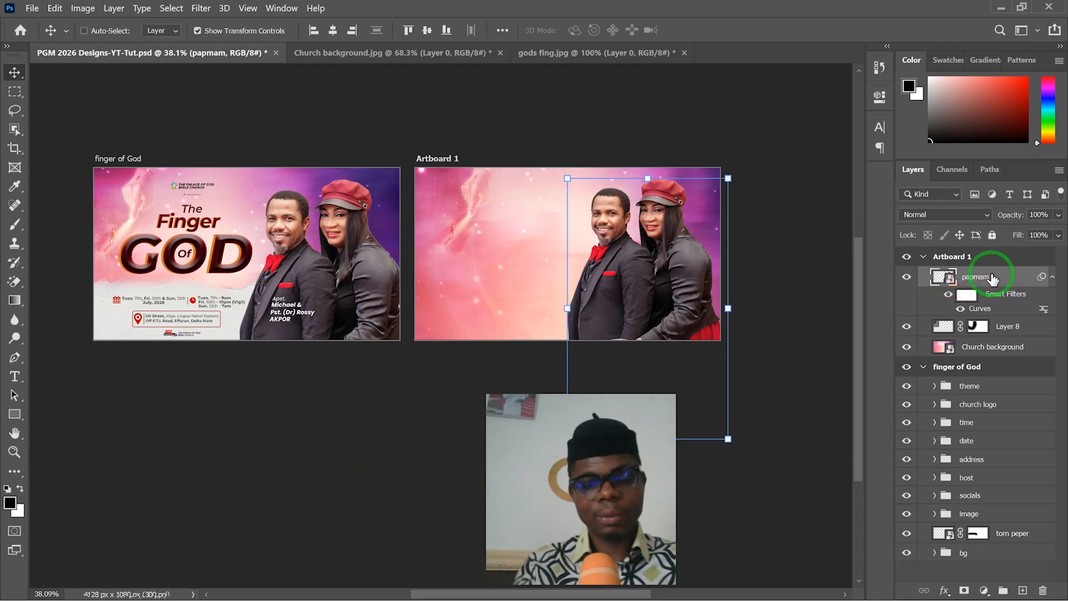
key("ctrl+g")
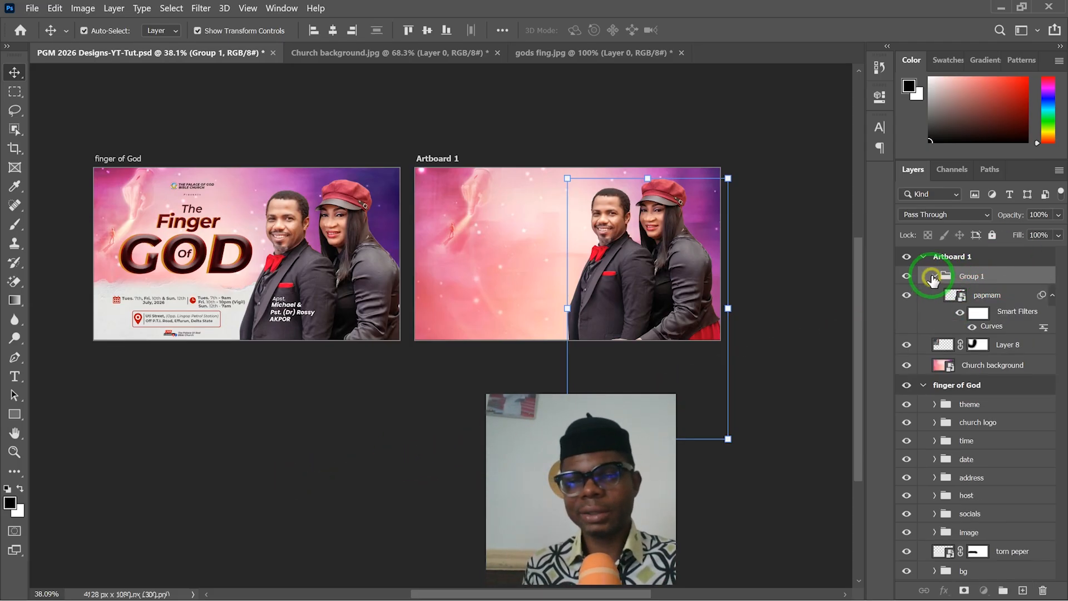
Rename the new group holding the couple image on Artboard 1 as client and deselect it.
left_click(935, 277)
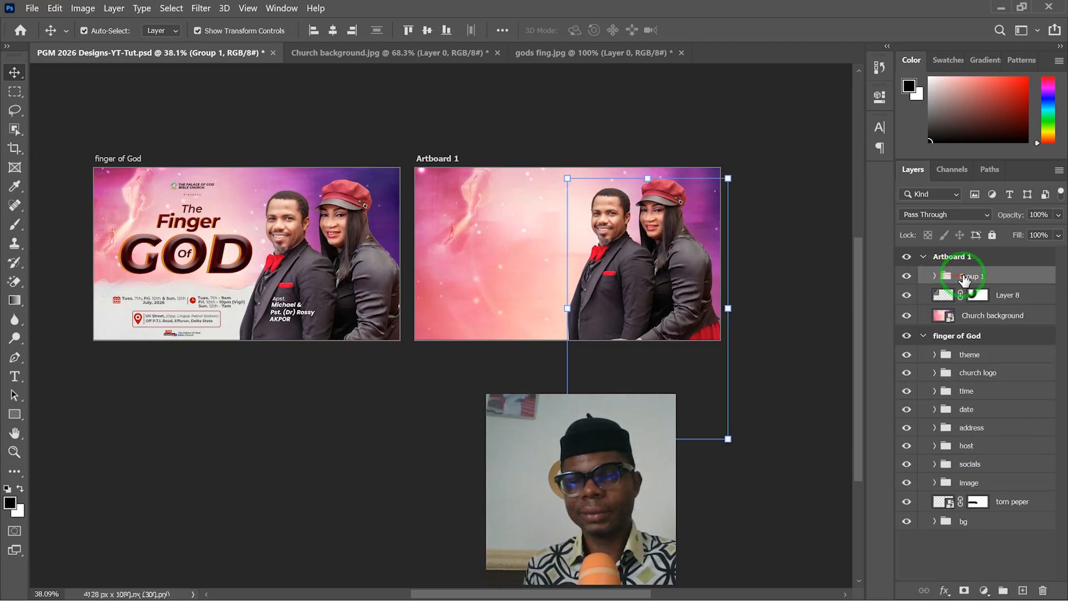
type("client")
key("Return")
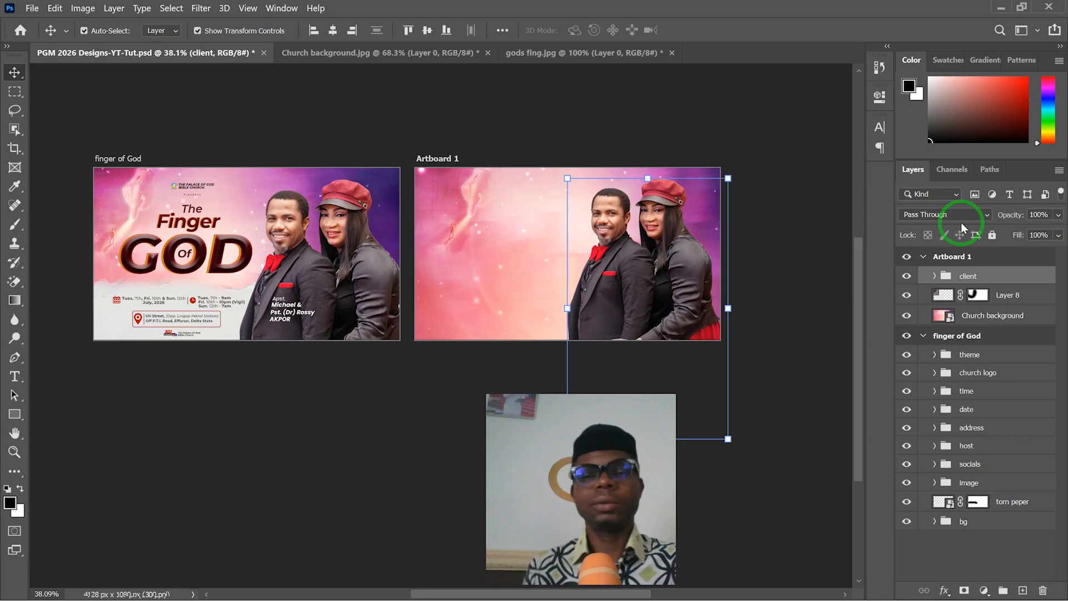
left_click(274, 494)
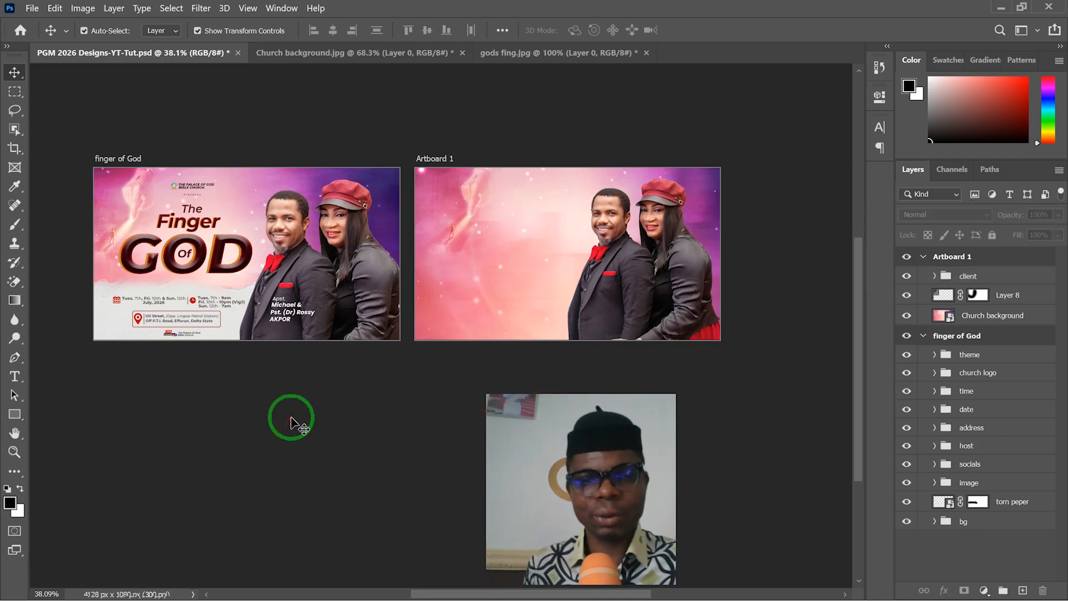
Duplicate the church logo group from the finger of God artboard and place the copy above the client group on Artboard 1.
scroll(291, 418, "up", 2)
left_click_drag(278, 288, 301, 316)
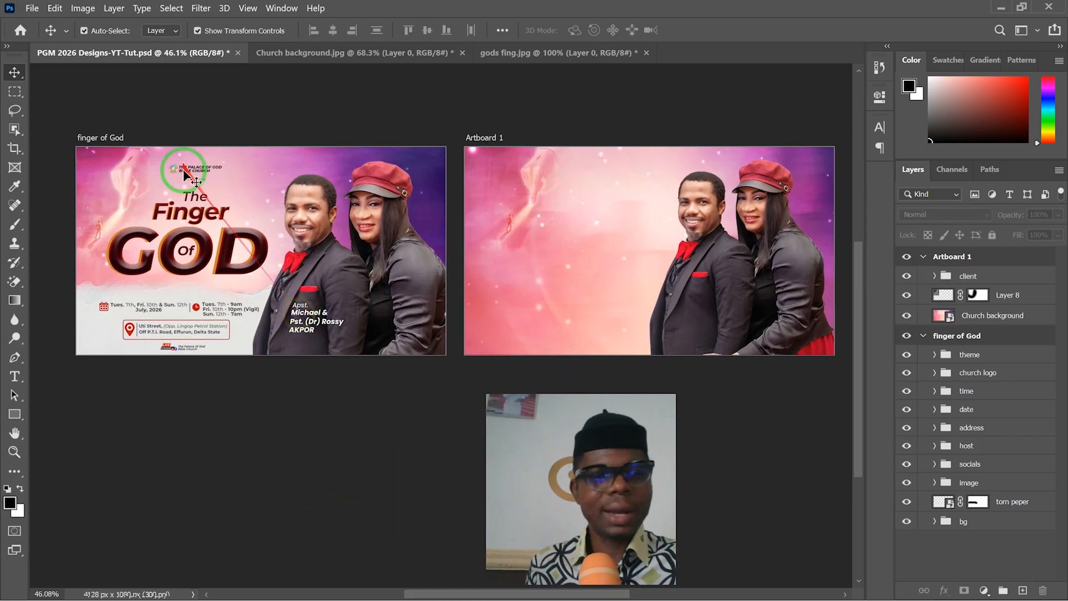
scroll(183, 170, "up", 5)
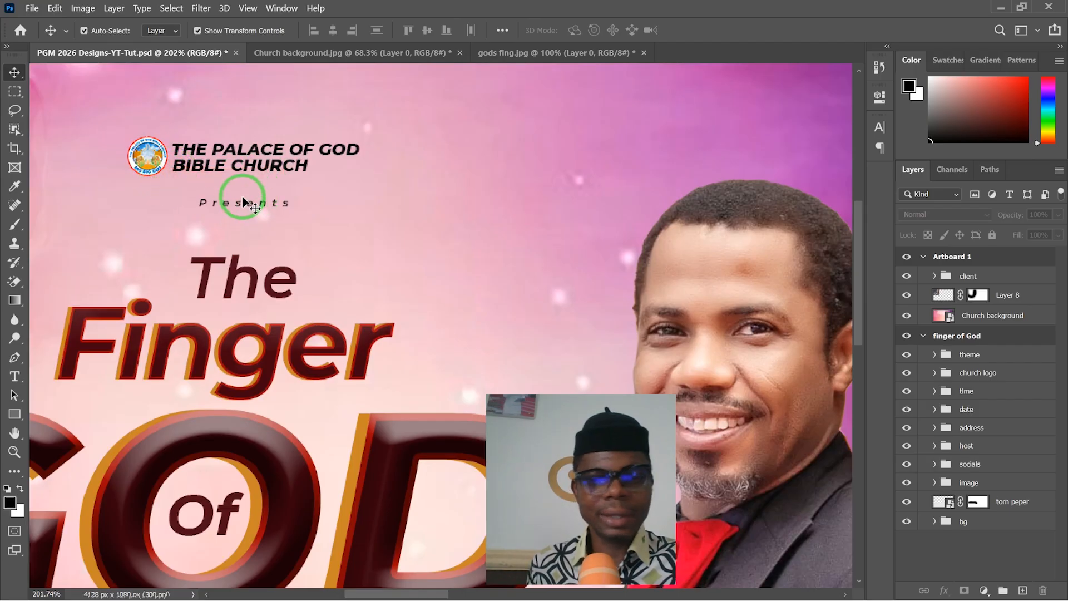
scroll(243, 198, "down", 5)
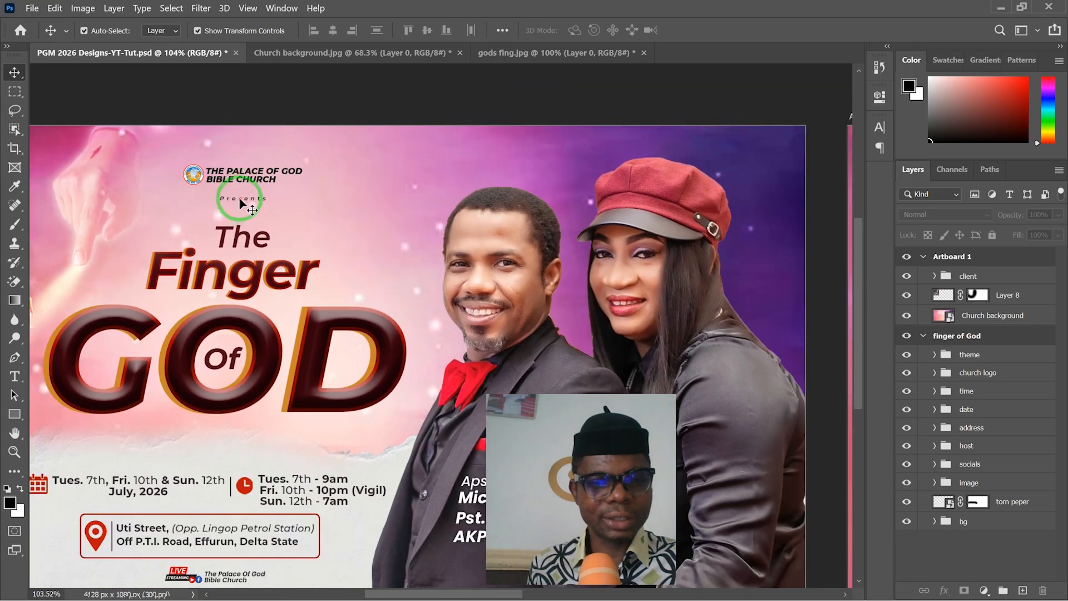
scroll(239, 198, "up", 1)
scroll(237, 190, "down", 2)
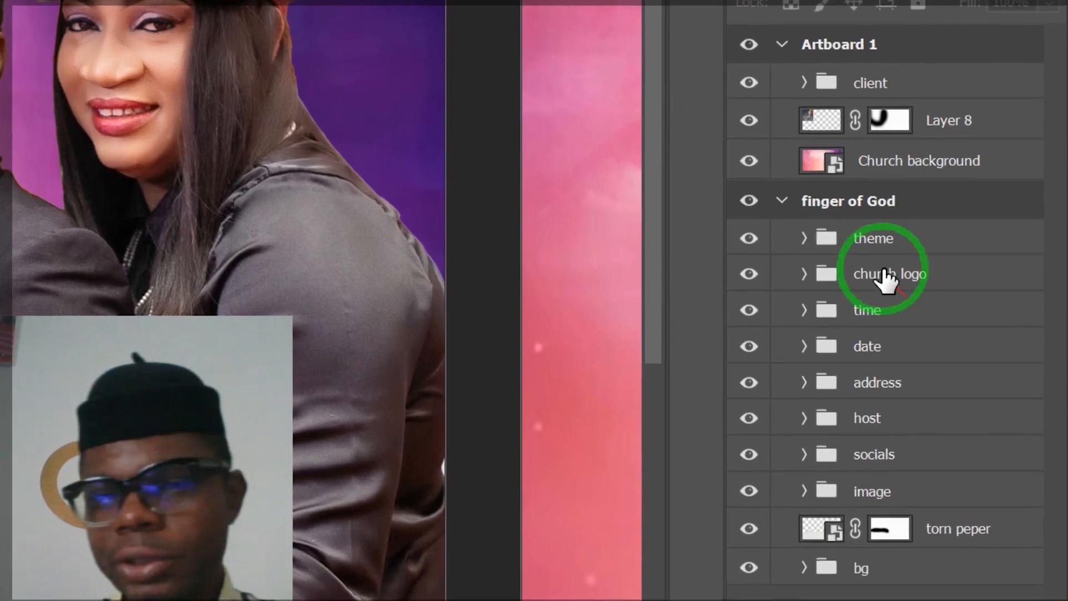
left_click(986, 374)
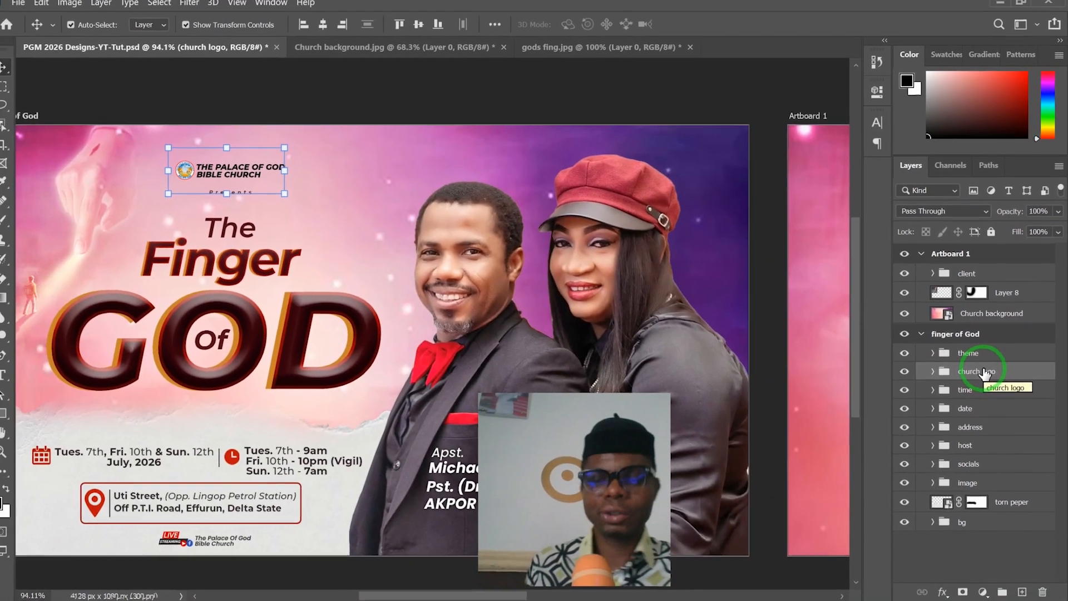
key("ctrl+j")
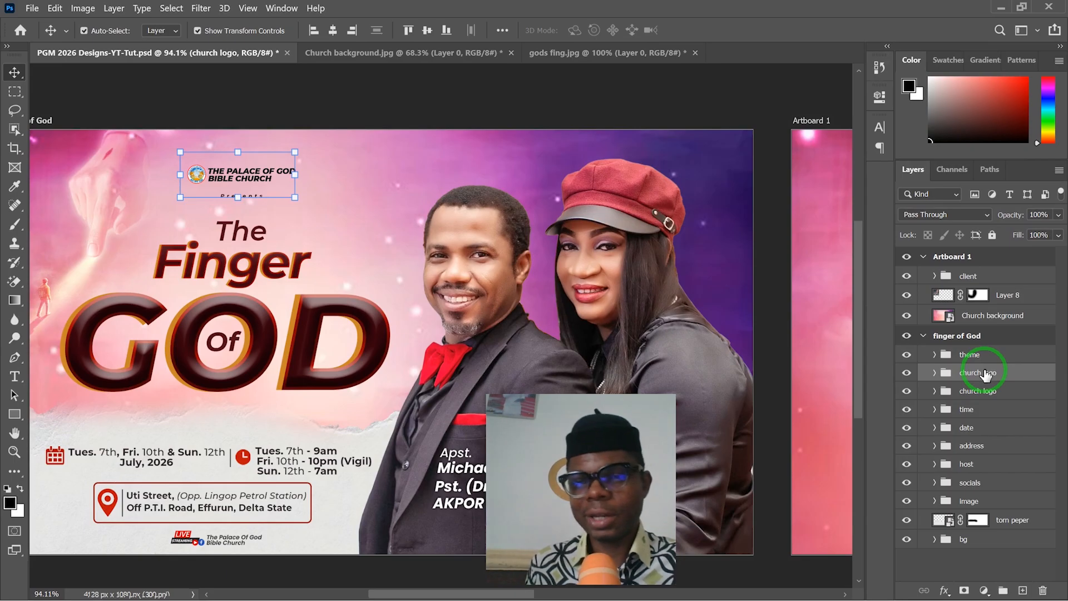
scroll(572, 248, "down", 6)
left_click_drag(573, 252, 481, 244)
left_click_drag(1001, 373, 990, 270)
scroll(692, 241, "up", 2)
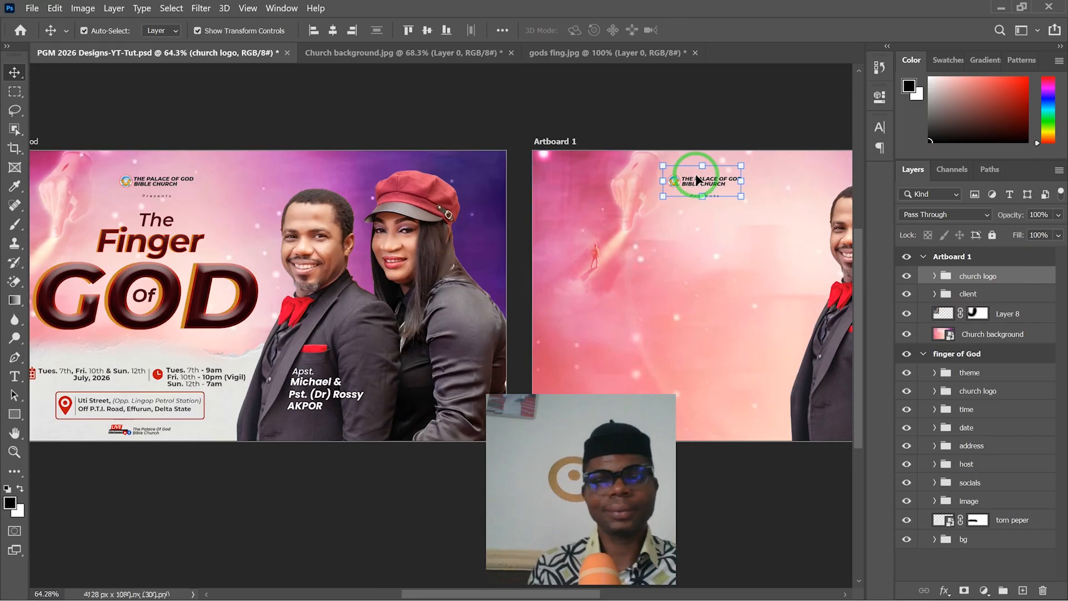
Try to shift the copied church logo group slightly to the right on Artboard 1.
scroll(529, 262, "right", 5)
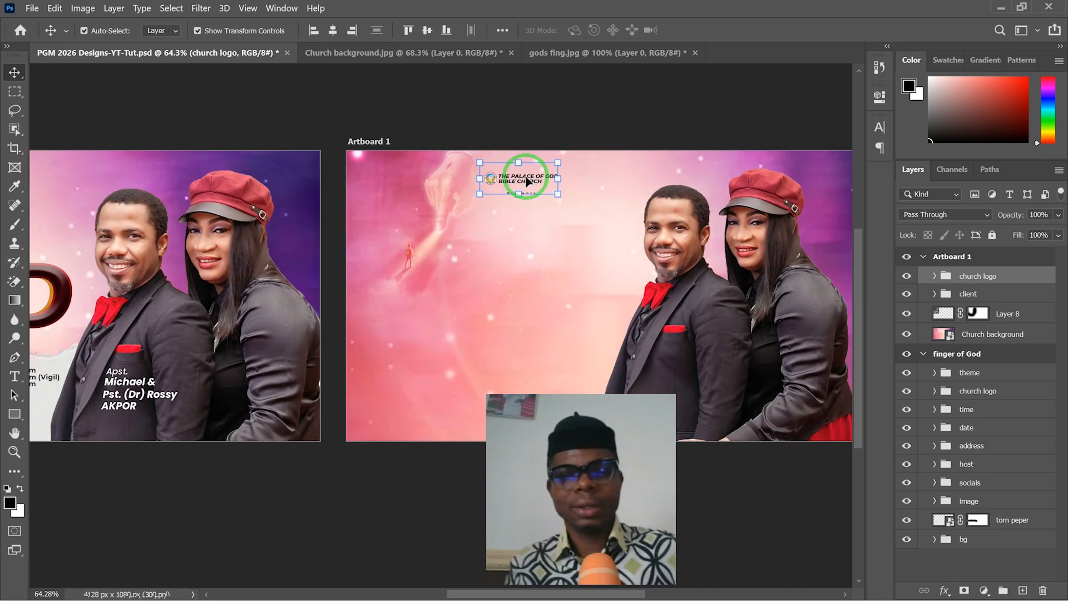
left_click_drag(522, 181, 544, 176)
key("ctrl+z")
left_click(934, 276)
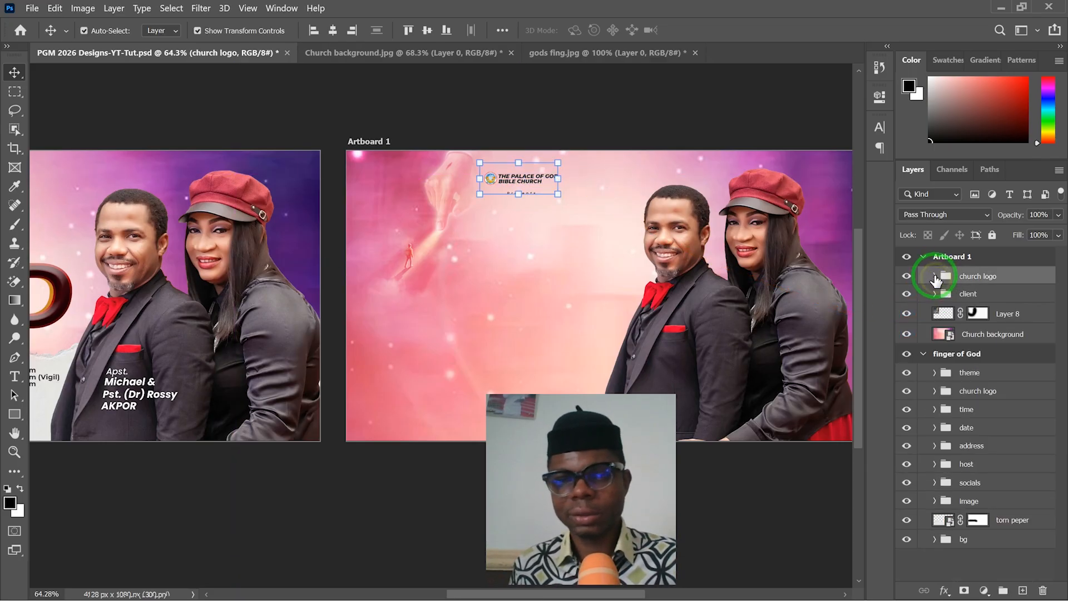
left_click_drag(529, 179, 557, 176)
left_click(996, 279)
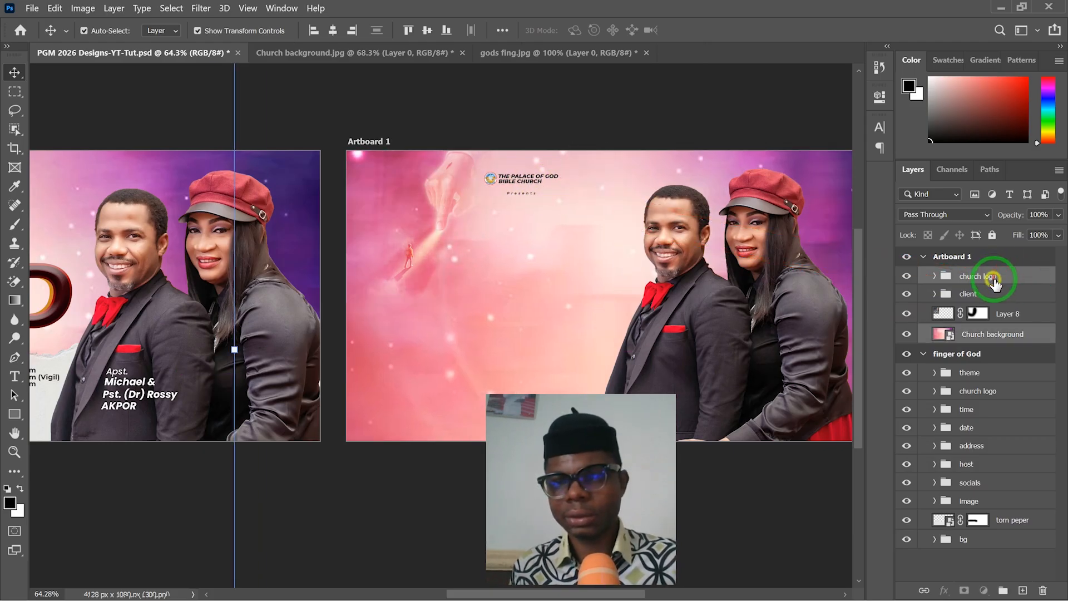
left_click_drag(995, 281, 1000, 336)
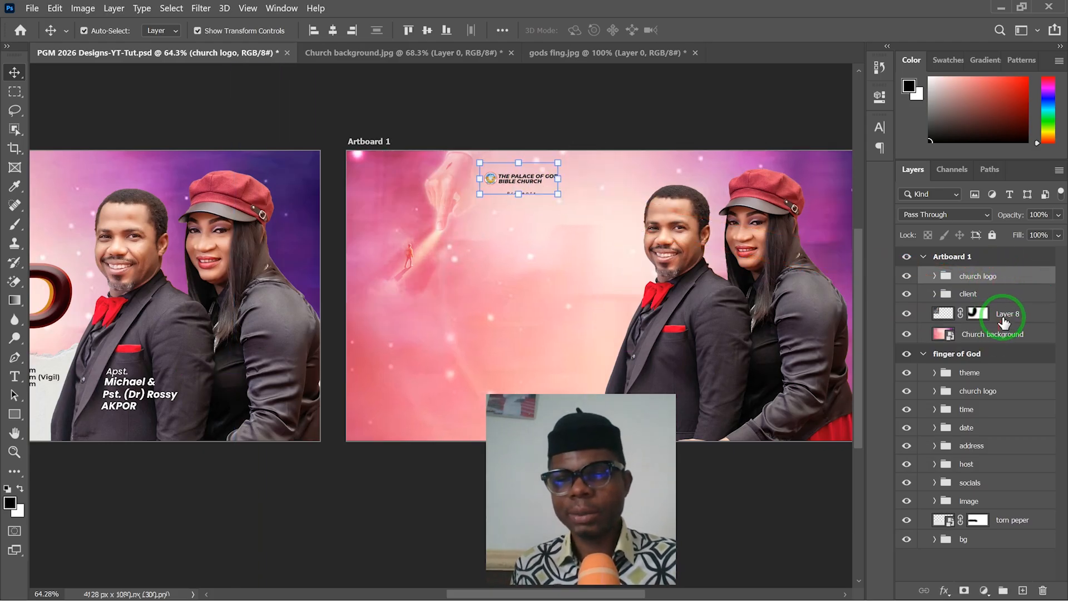
Put the Church background layer on Artboard 1 into a new group named bg and lock the group.
left_click(1014, 336)
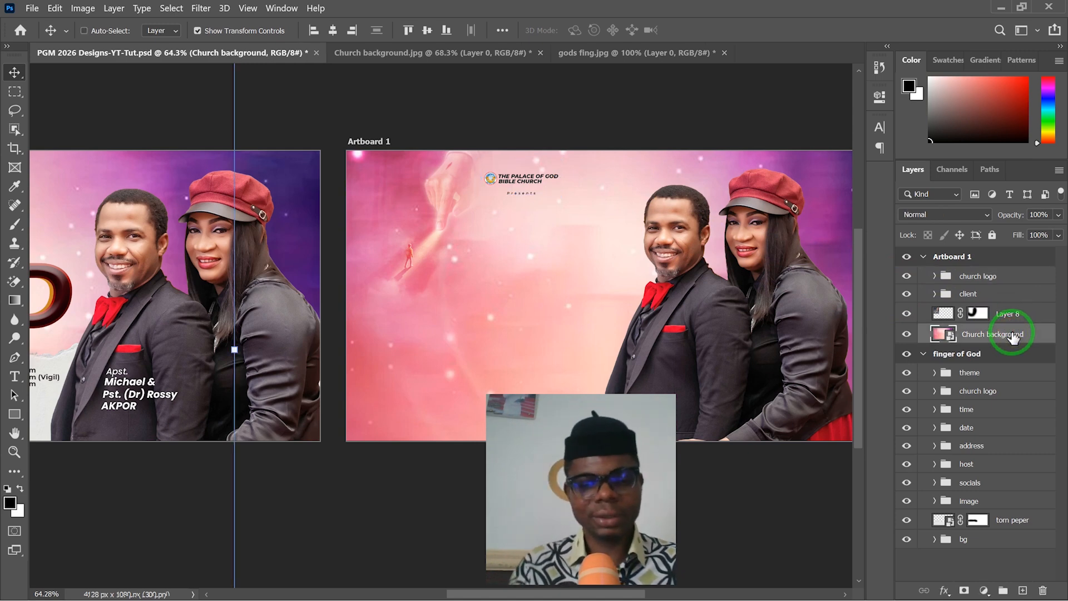
key("ctrl+g")
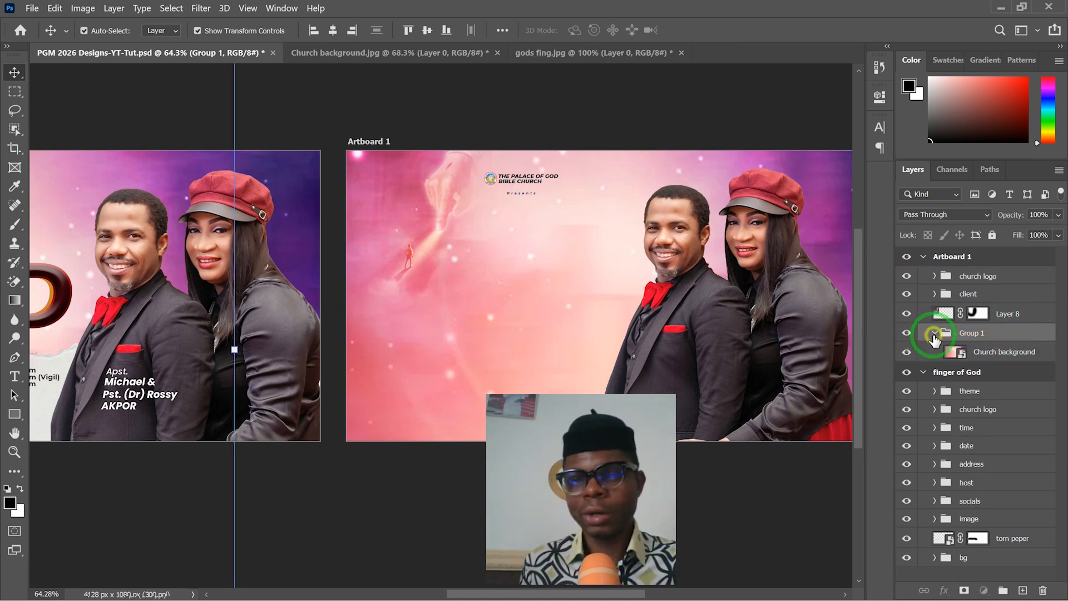
left_click(935, 333)
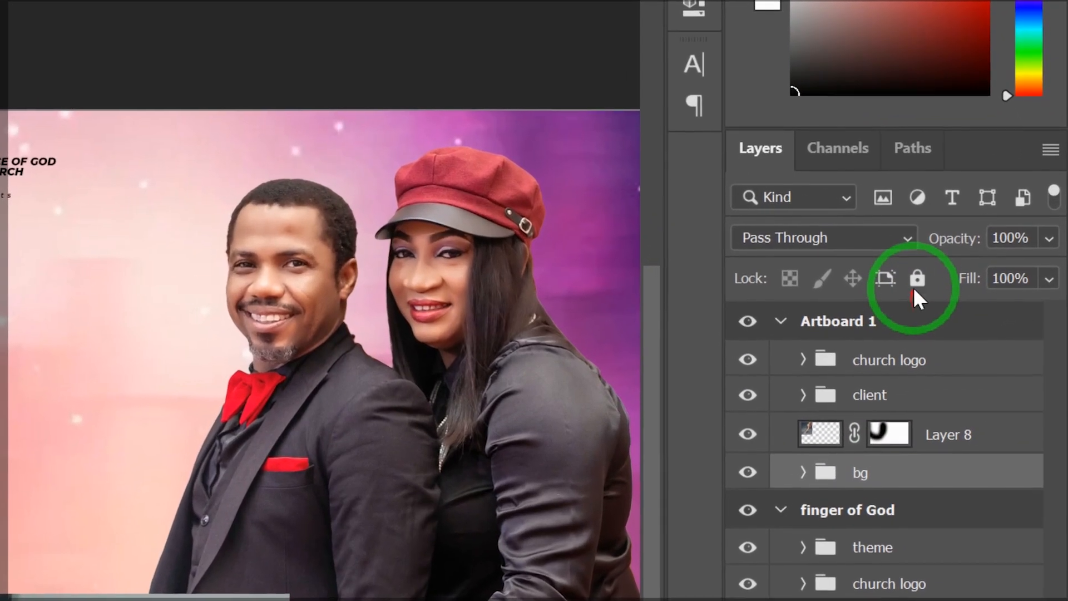
left_click(917, 277)
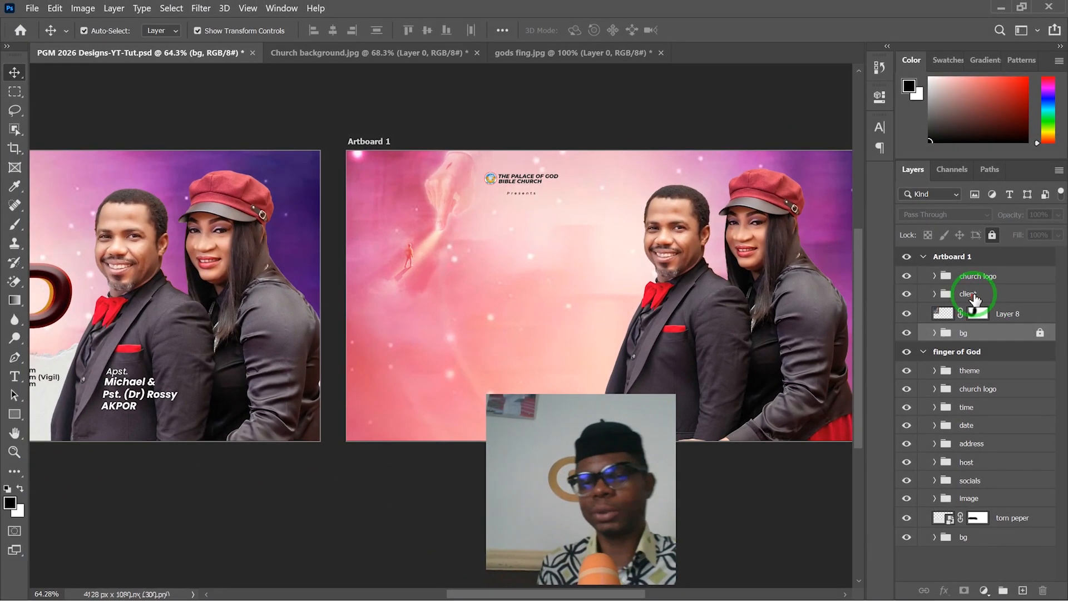
Move Layer 8 into the bg group on Artboard 1 and lock the group.
left_click(995, 315)
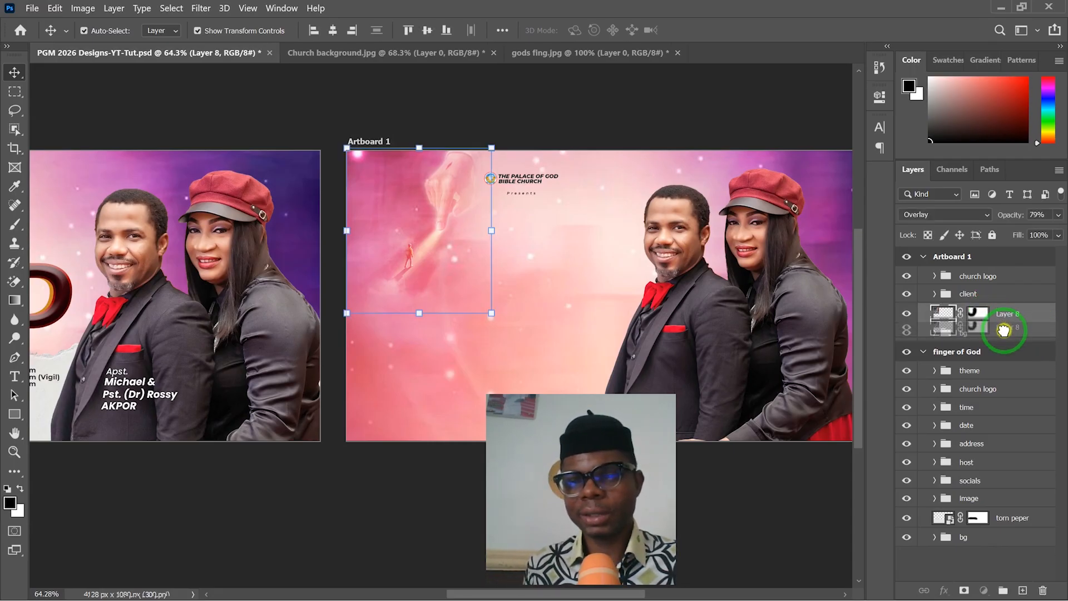
key("Delete")
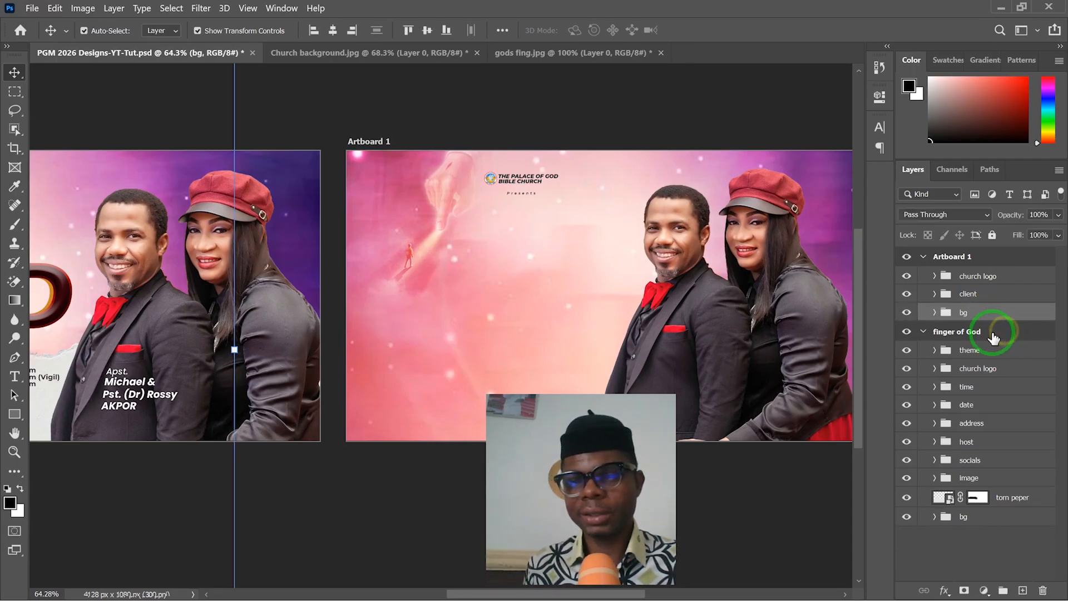
left_click(936, 313)
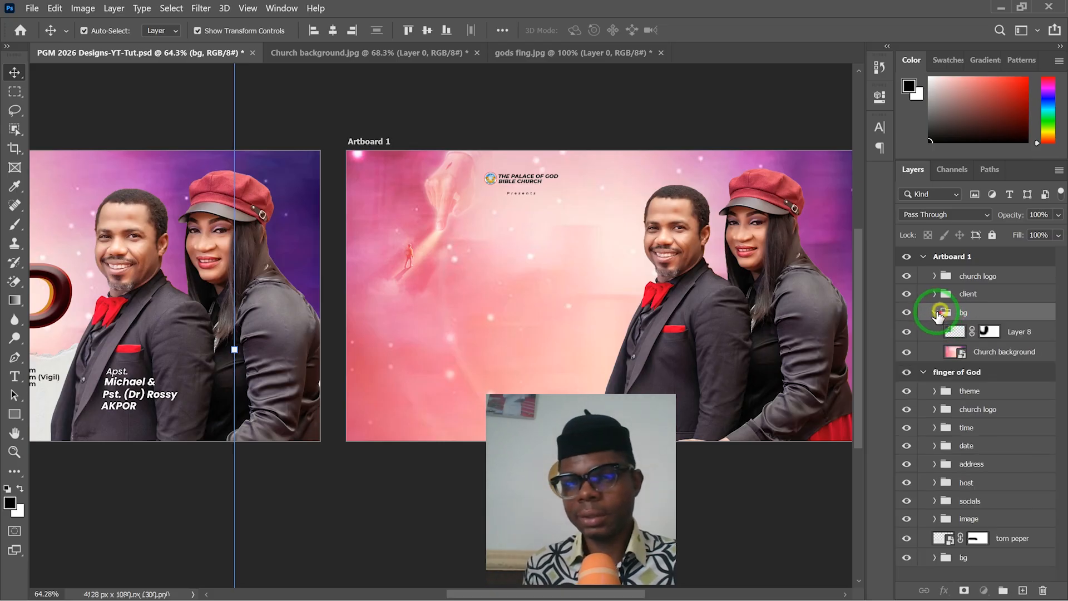
left_click(937, 313)
left_click(991, 235)
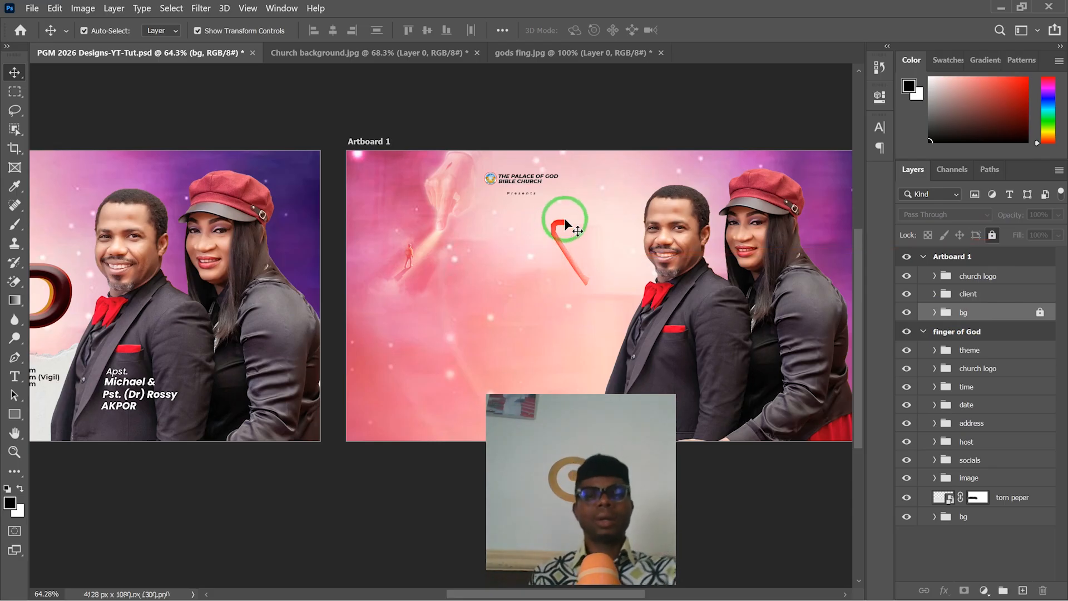
Shift the church logo group slightly to the right on Artboard 1 and deselect it.
left_click(985, 276)
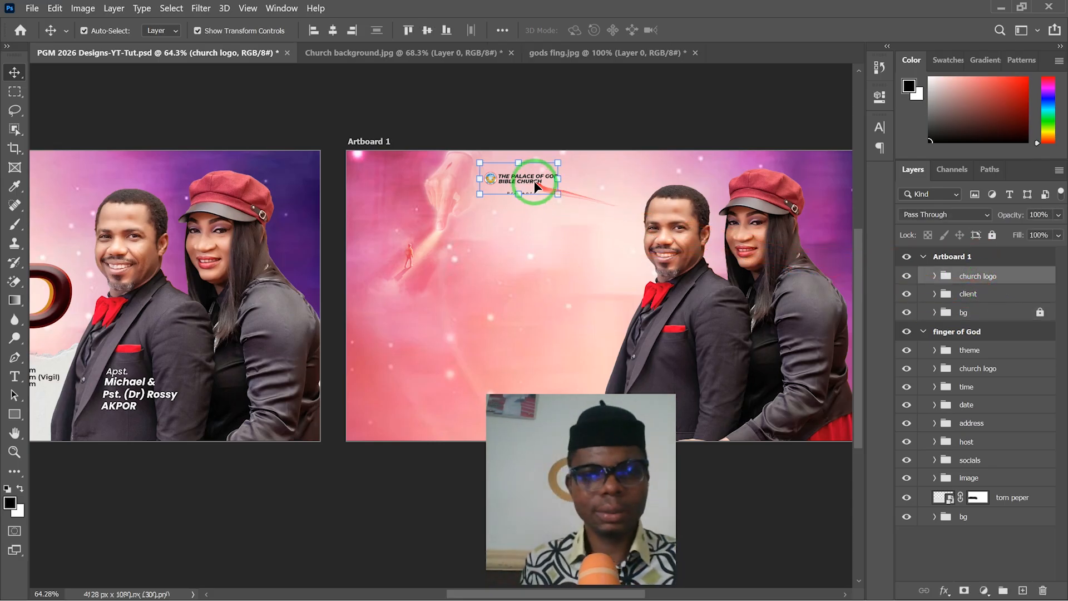
left_click_drag(531, 178, 556, 176)
left_click(977, 278)
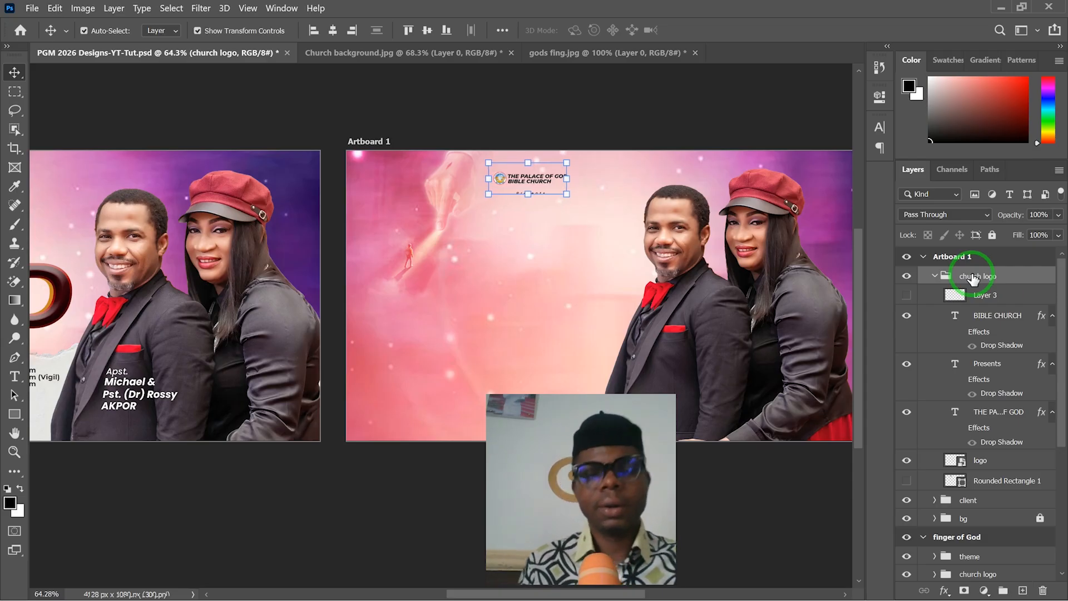
scroll(745, 199, "down", 4)
left_click(701, 111)
Add the title word "The" below "Presents" on Artboard 1 in Montserrat SemiBold Italic at 12 pt.
scroll(205, 322, "up", 1)
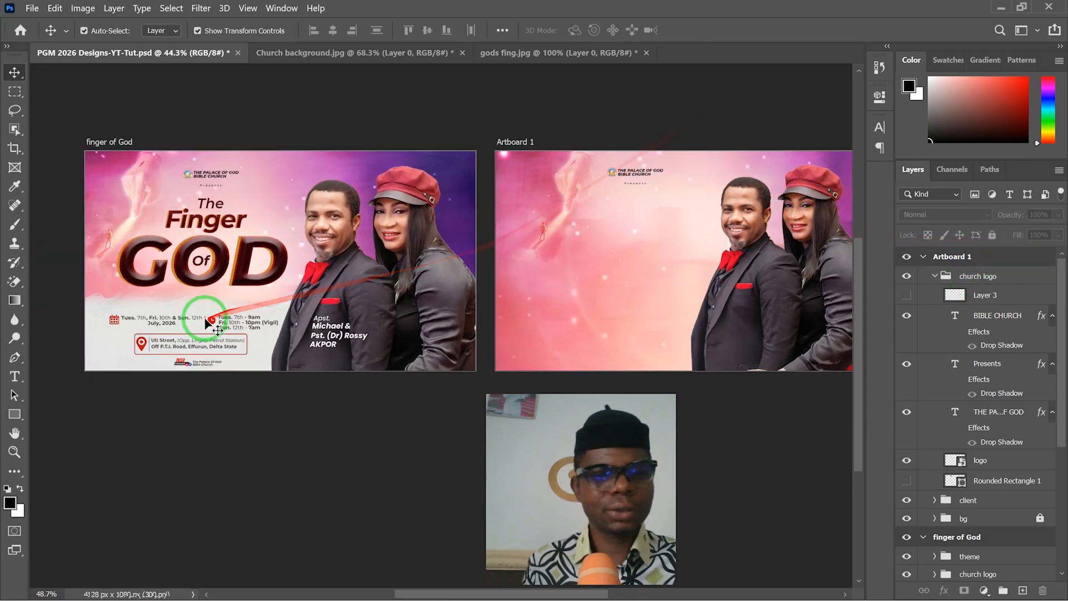
scroll(208, 323, "up", 4)
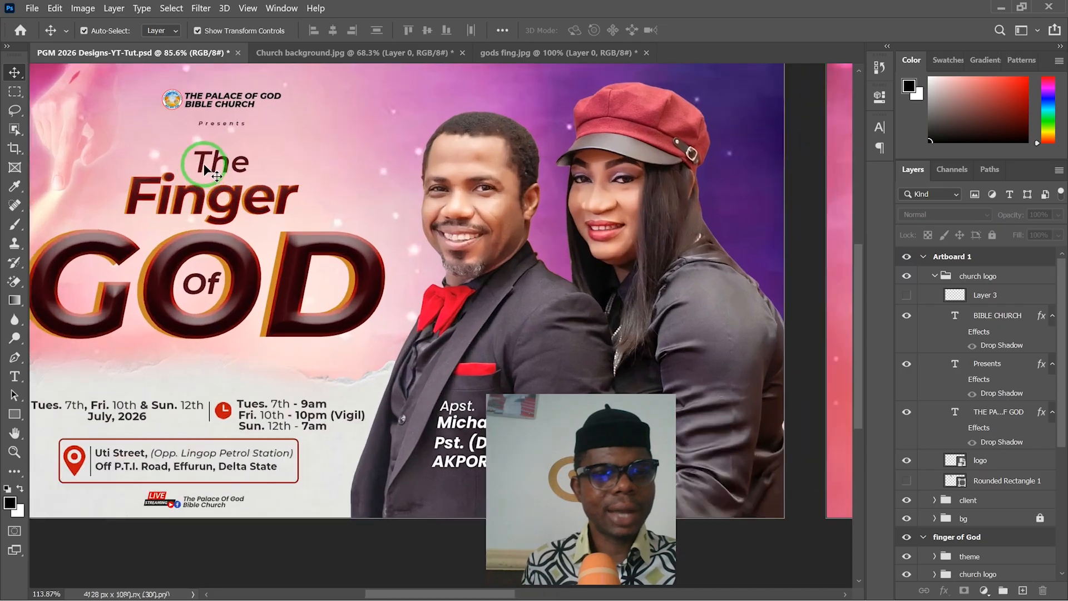
left_click(205, 168)
scroll(205, 168, "down", 3)
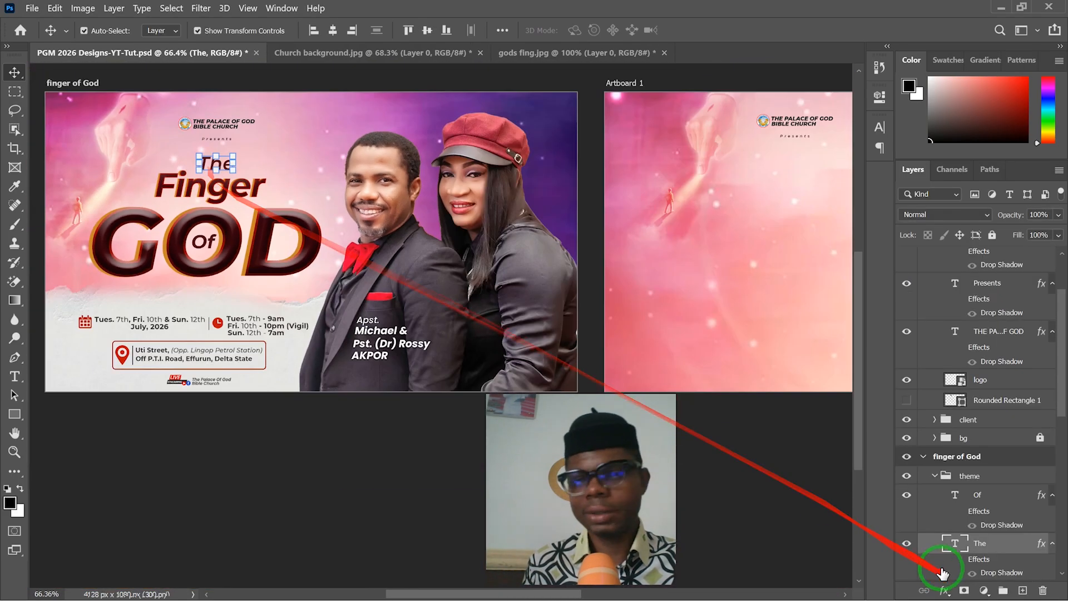
left_click_drag(257, 211, 180, 233)
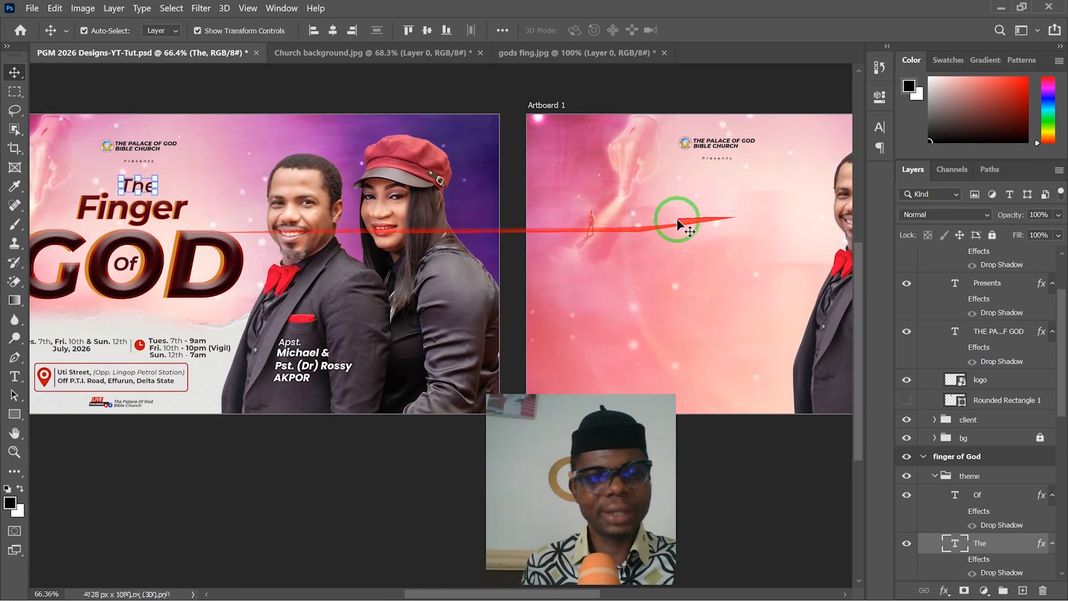
left_click(15, 376)
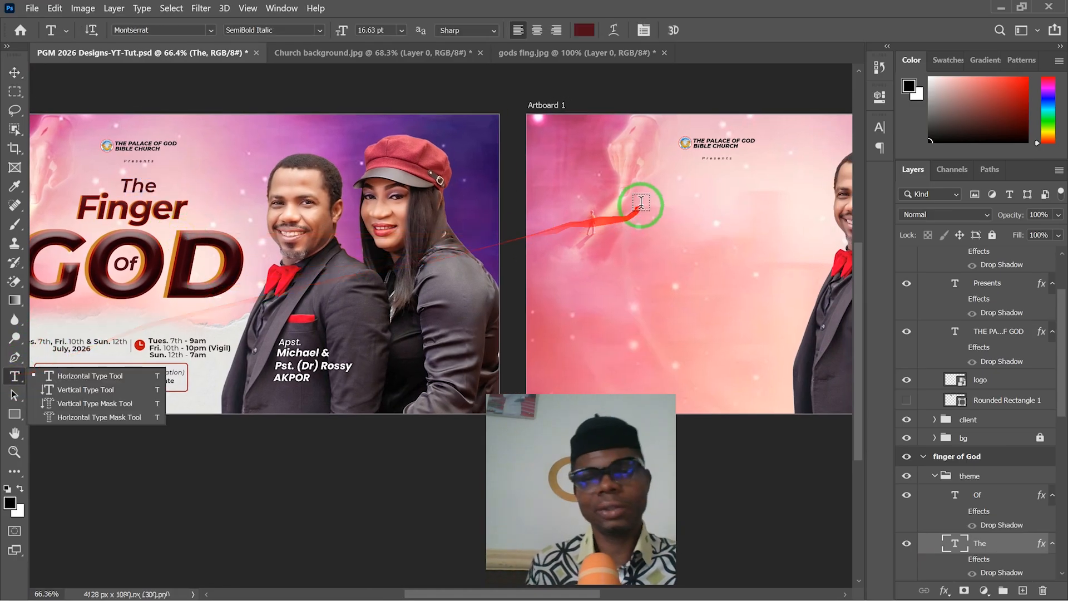
left_click(672, 190)
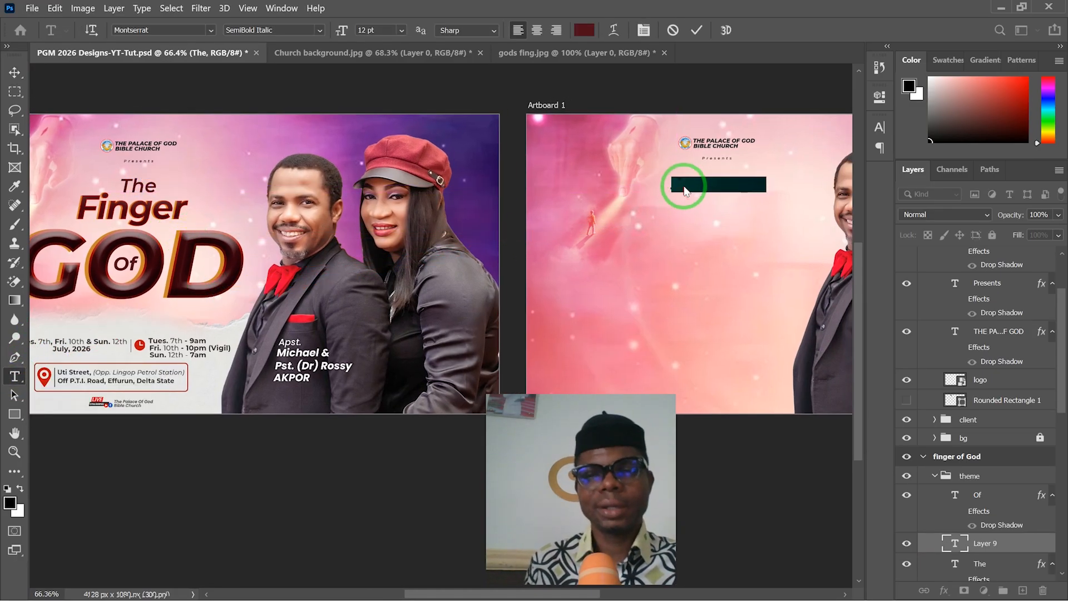
key("BackSpace")
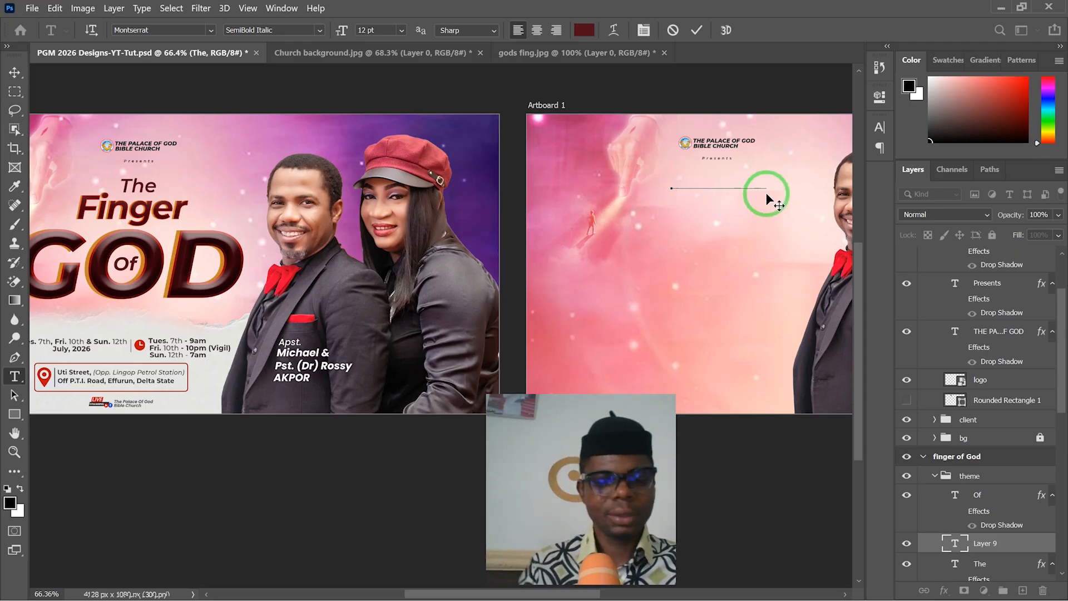
key("ctrl+a")
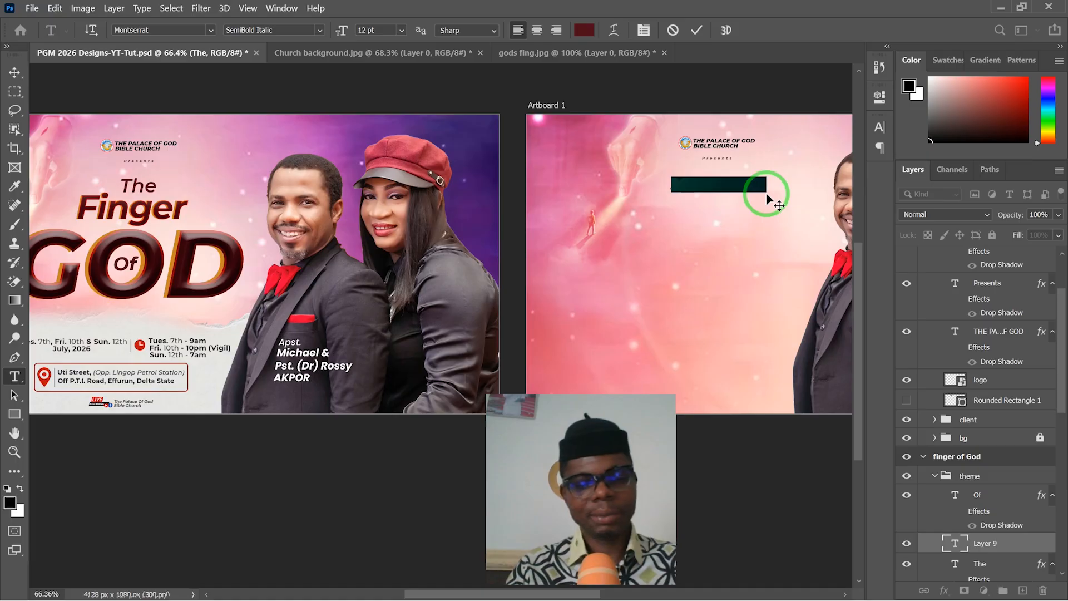
key("BackSpace")
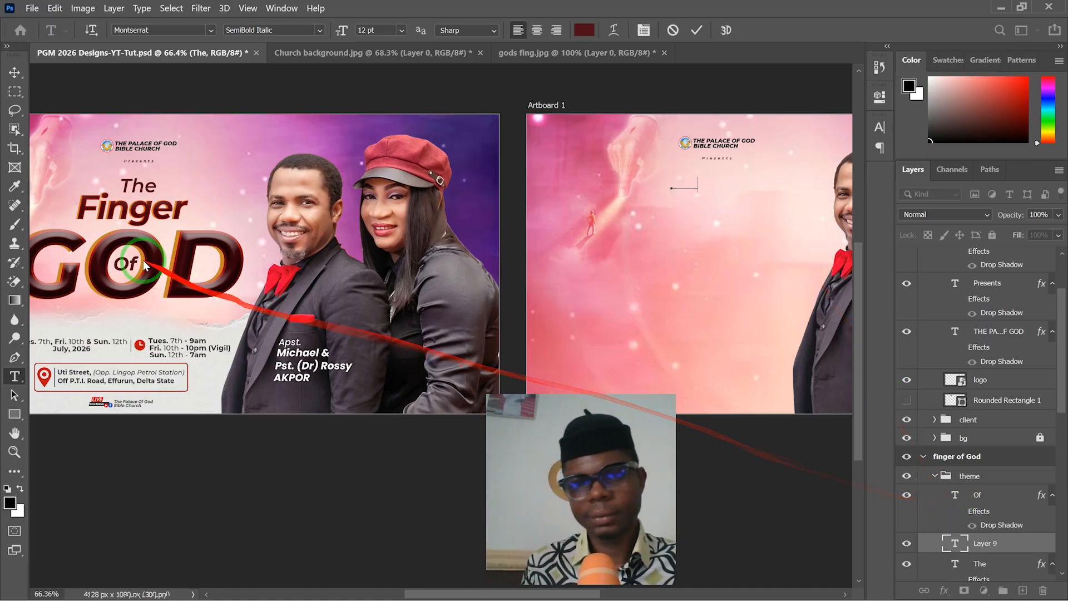
left_click(13, 72)
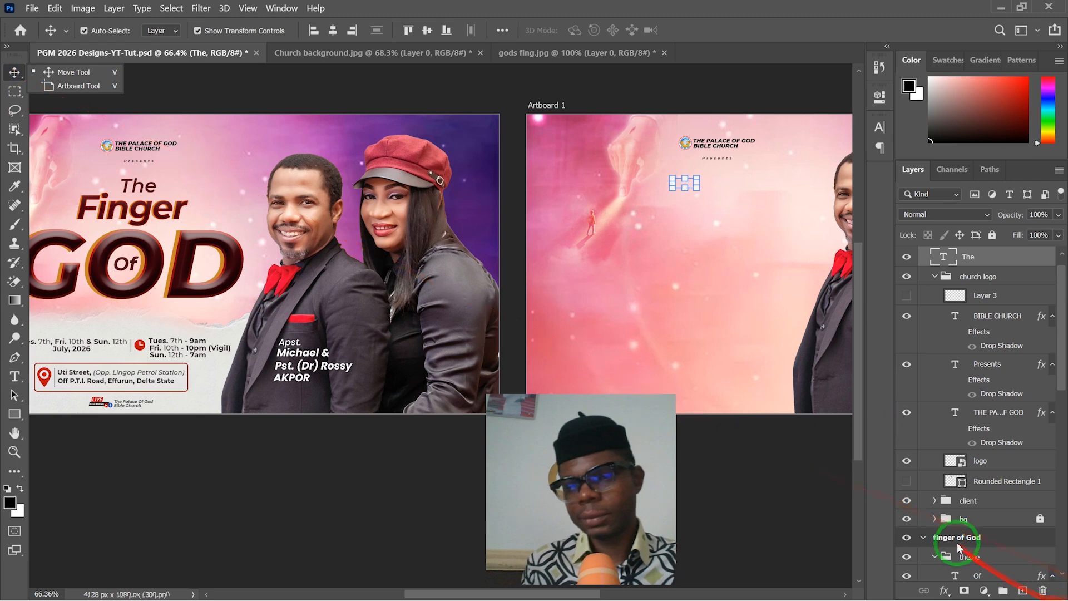
scroll(974, 289, "up", 1)
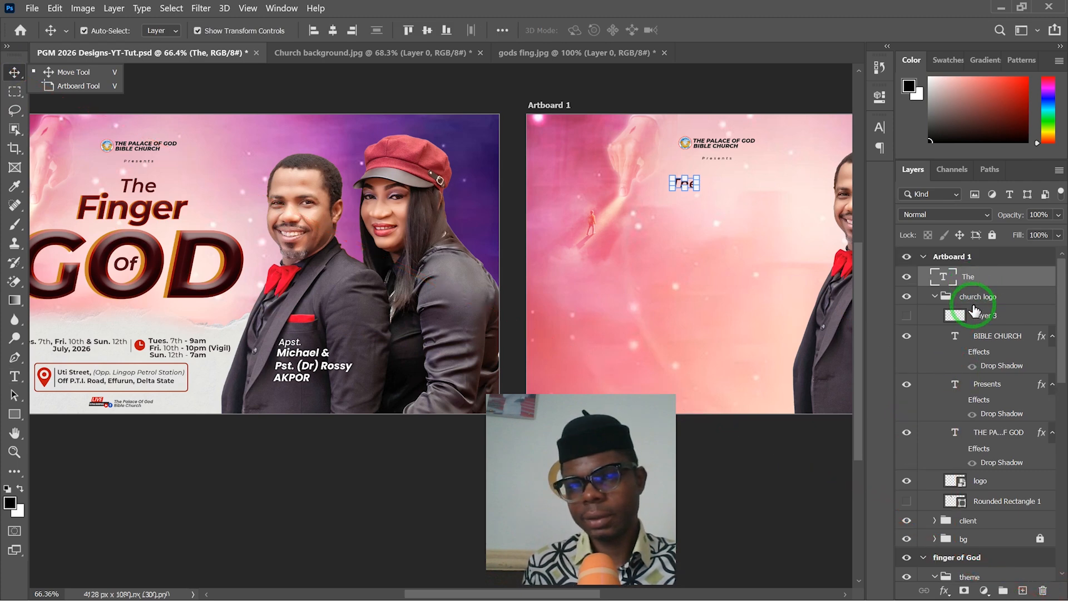
Check the font style, size and color properties of the title word "The" on Artboard 1 and deselect it.
left_click_drag(693, 267, 644, 269)
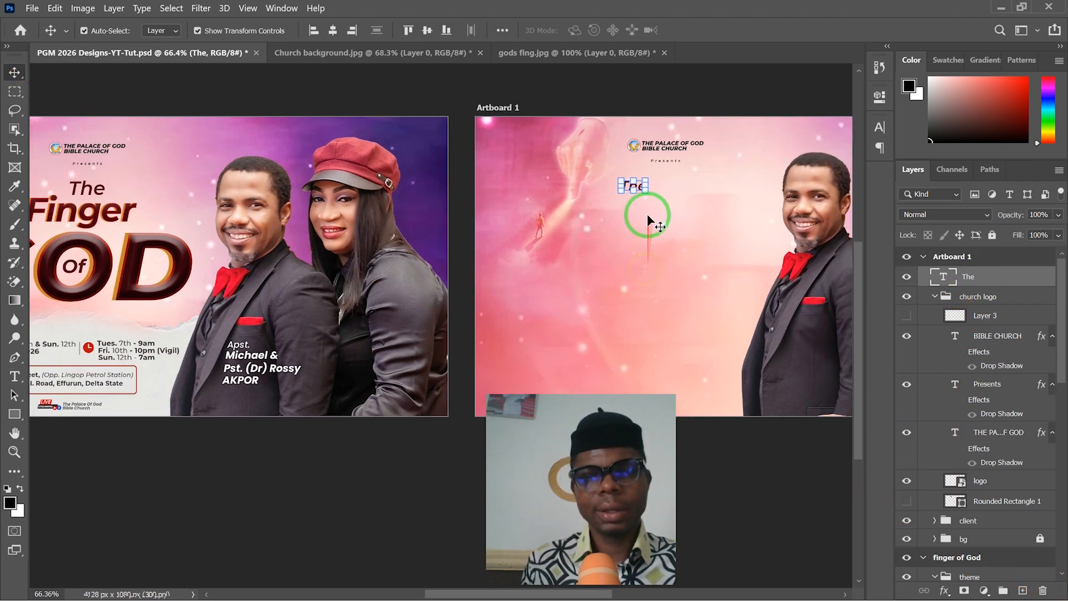
scroll(648, 220, "up", 2)
left_click_drag(640, 183, 683, 203)
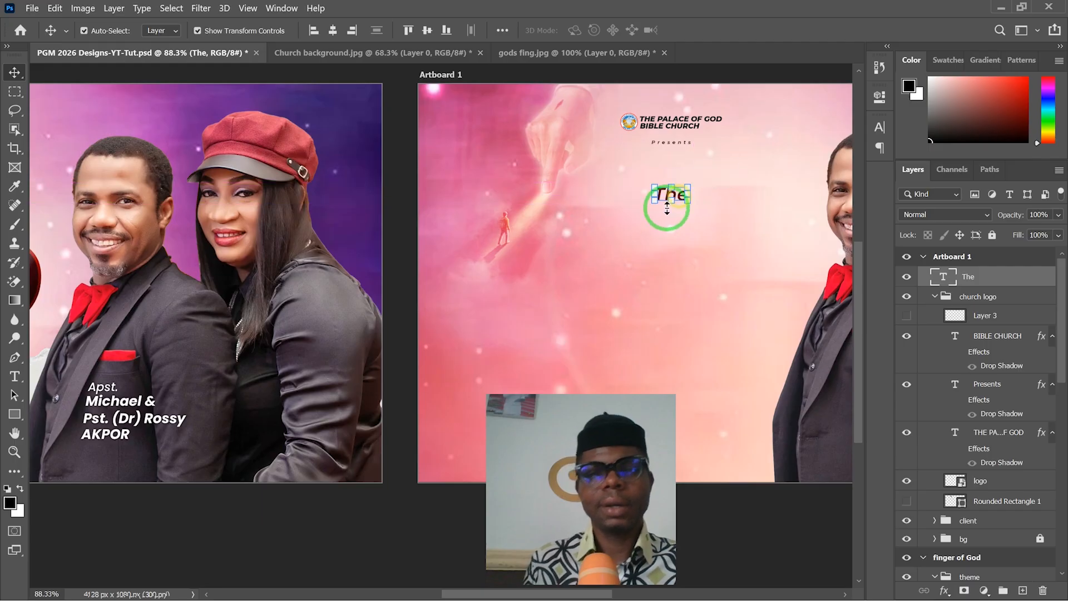
left_click(879, 97)
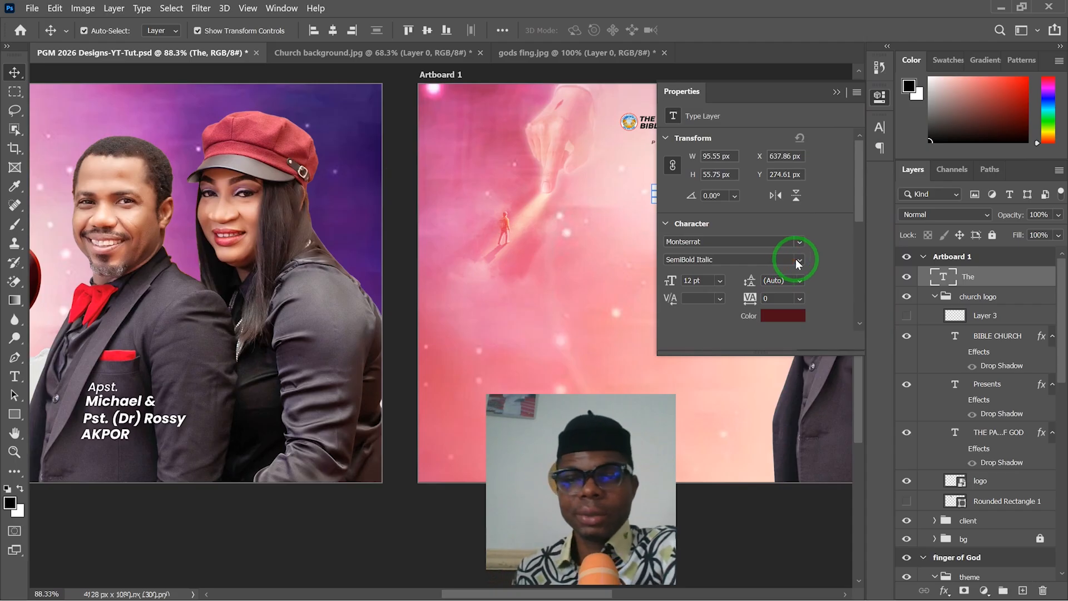
left_click(558, 297)
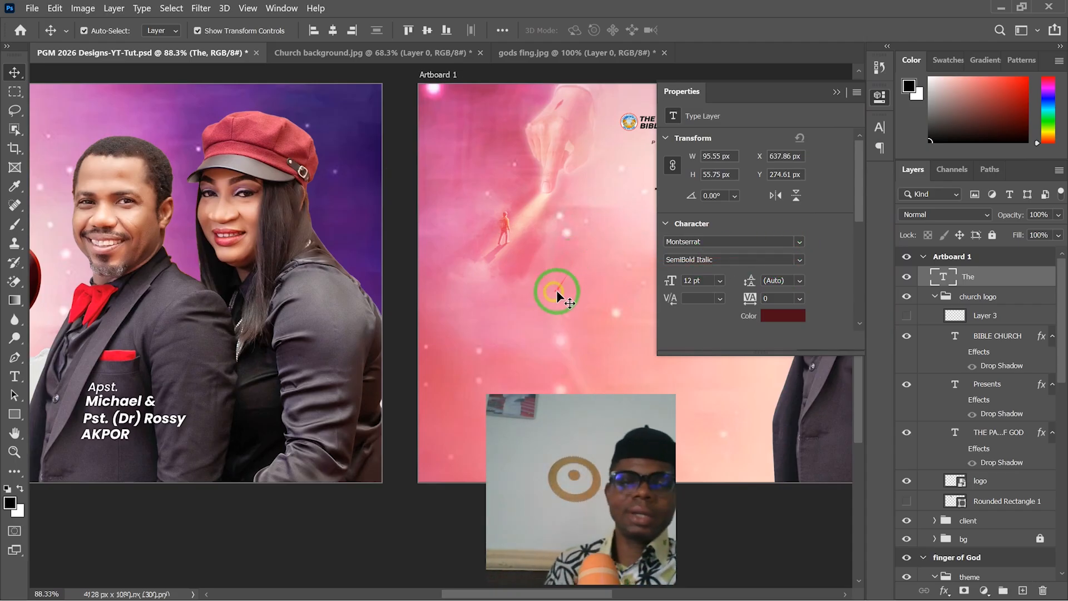
scroll(558, 297, "down", 1)
scroll(557, 296, "down", 2)
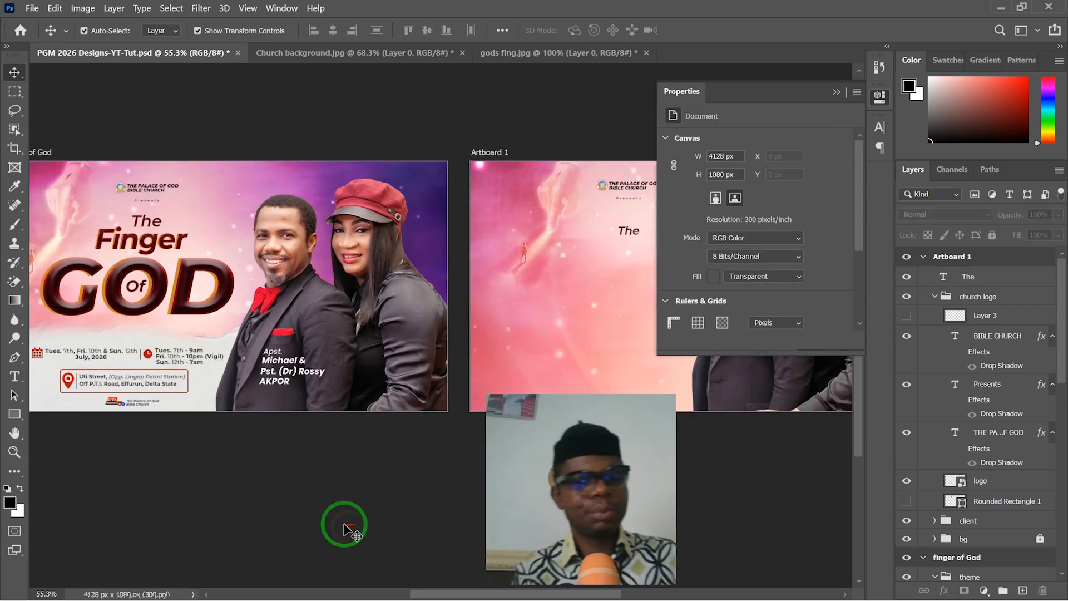
left_click(836, 91)
Examine the lettering and layered color effect of the "The Finger Of GOD" title on the finger of God artboard.
scroll(139, 245, "up", 3)
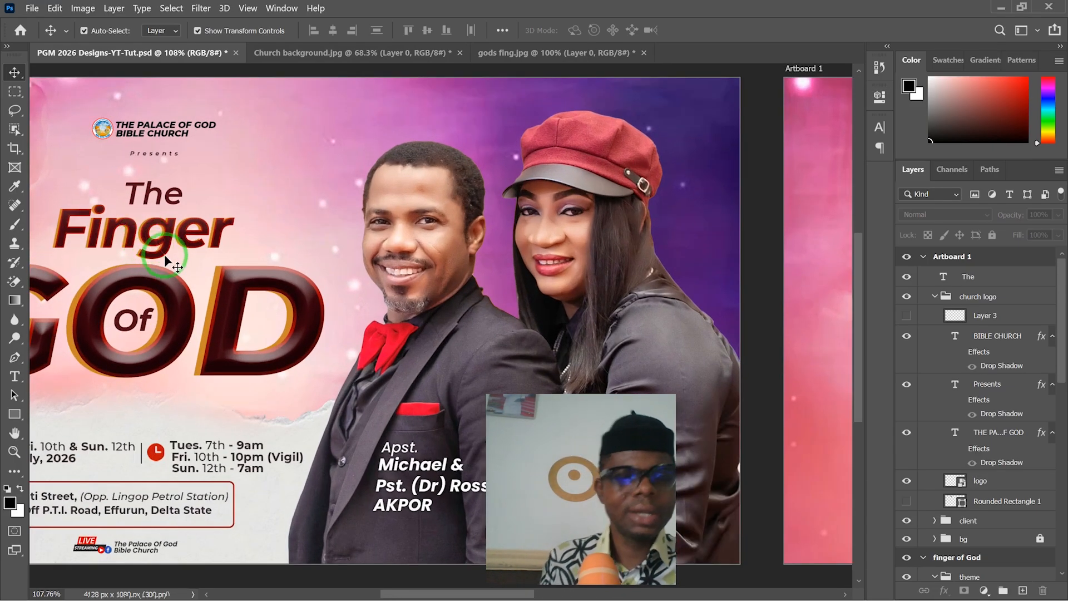
scroll(183, 267, "down", 1)
scroll(222, 239, "down", 3)
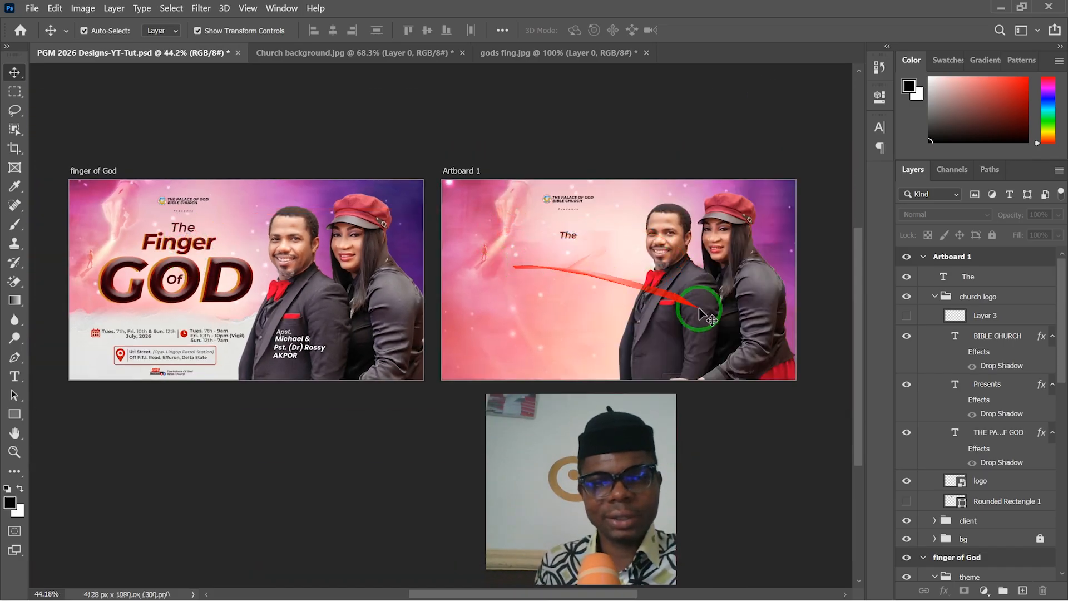
scroll(146, 284, "up", 5)
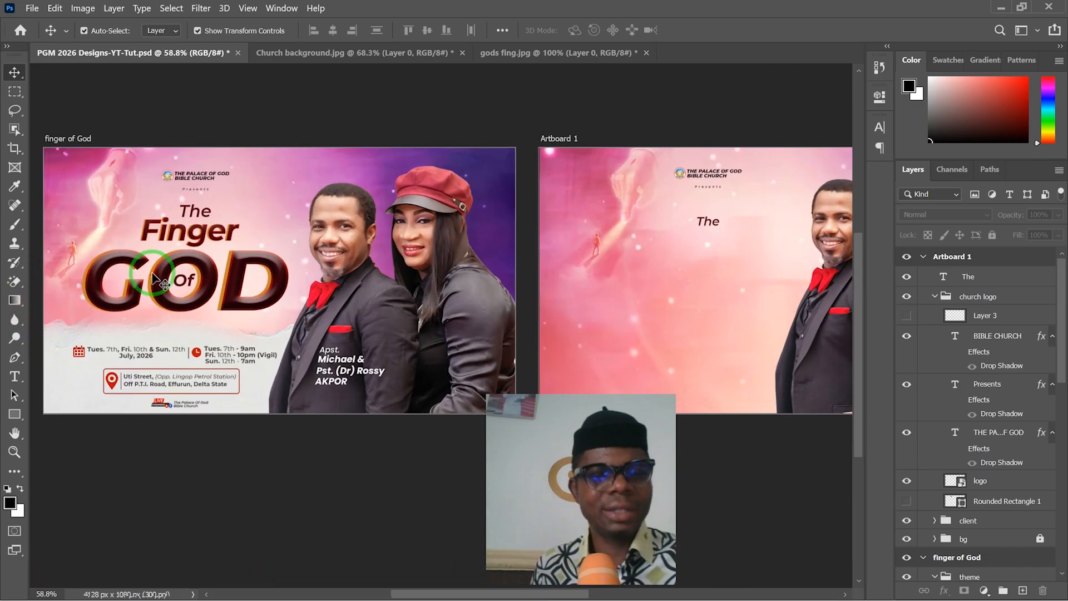
scroll(210, 256, "up", 2)
scroll(295, 233, "down", 3)
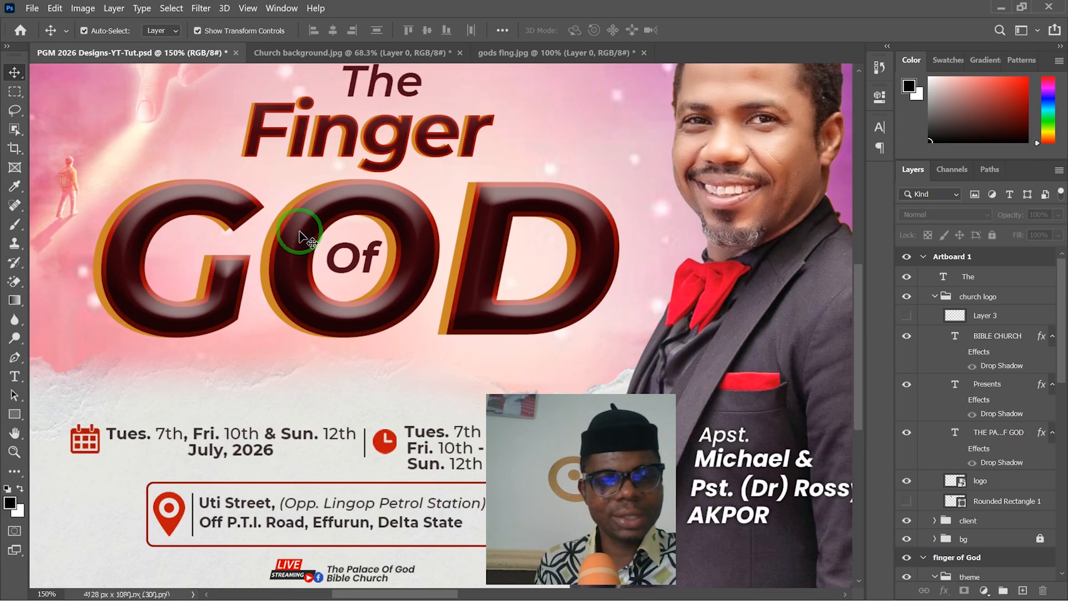
scroll(301, 236, "up", 2)
scroll(300, 234, "down", 4)
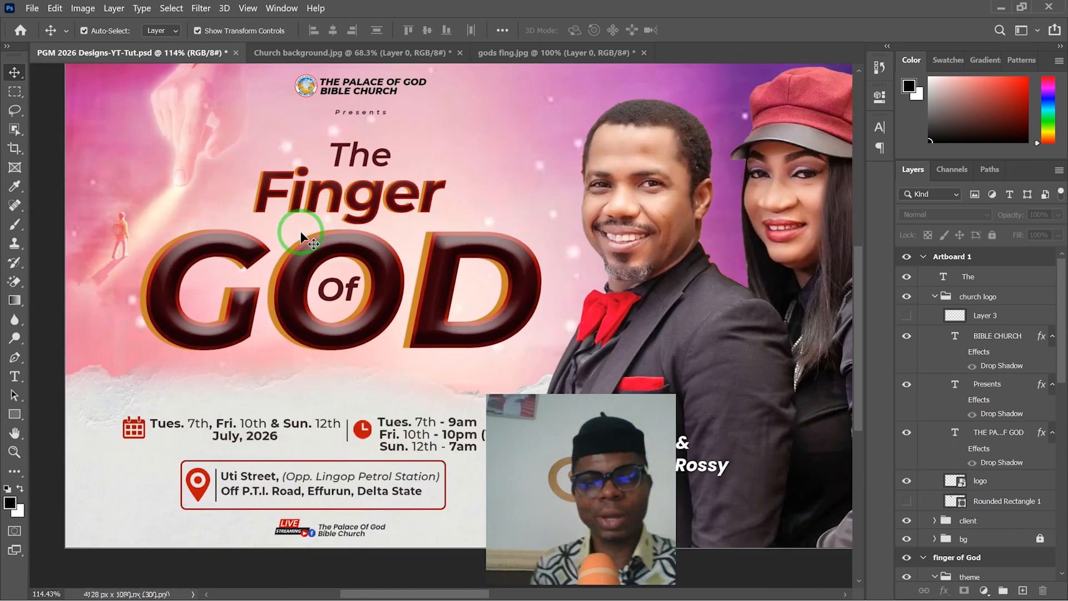
scroll(309, 235, "down", 2)
left_click_drag(445, 220, 273, 209)
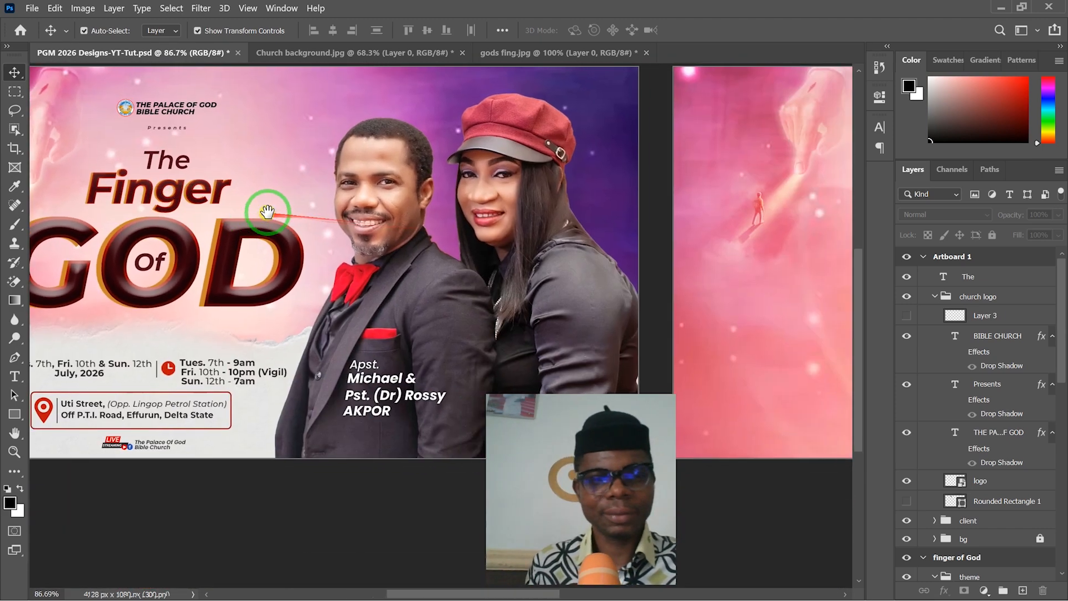
scroll(270, 207, "down", 2)
left_click_drag(619, 250, 528, 252)
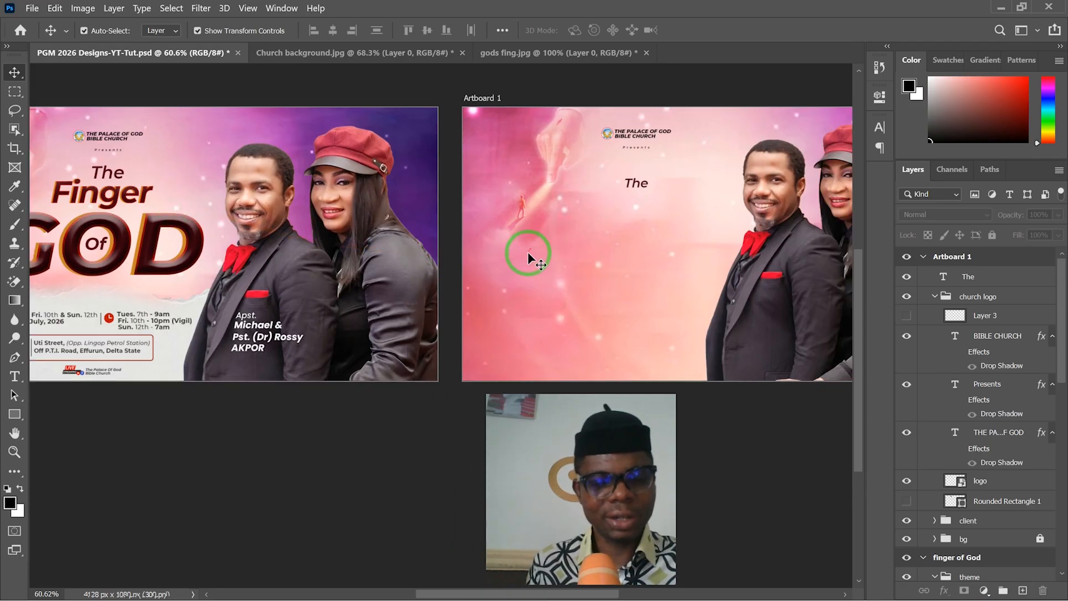
Add the title word "GOD" below "The" on Artboard 1 in Montserrat ExtraBold Italic.
key("t")
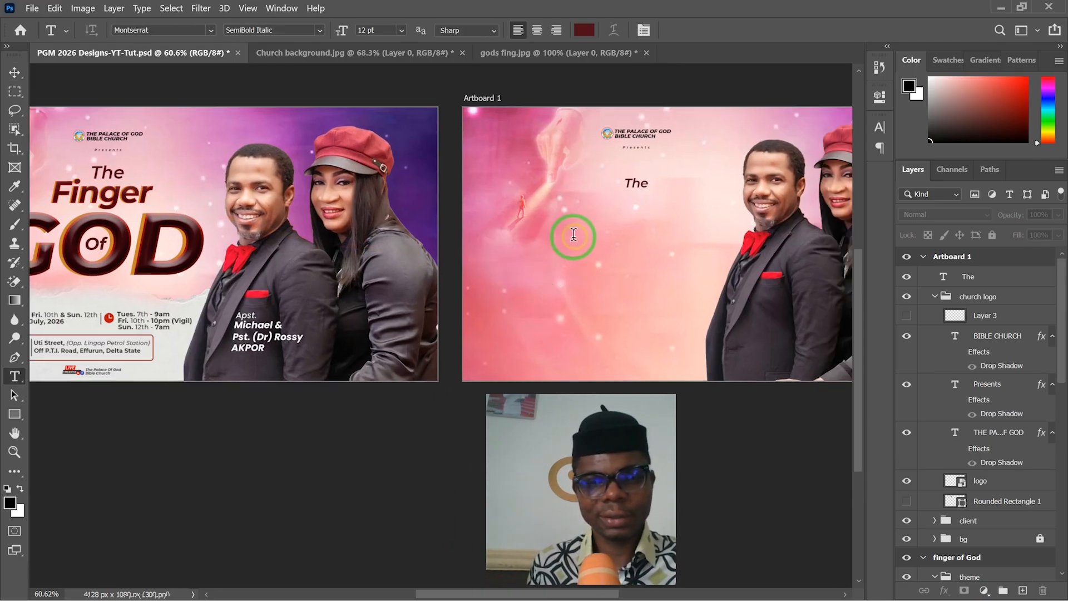
left_click(574, 234)
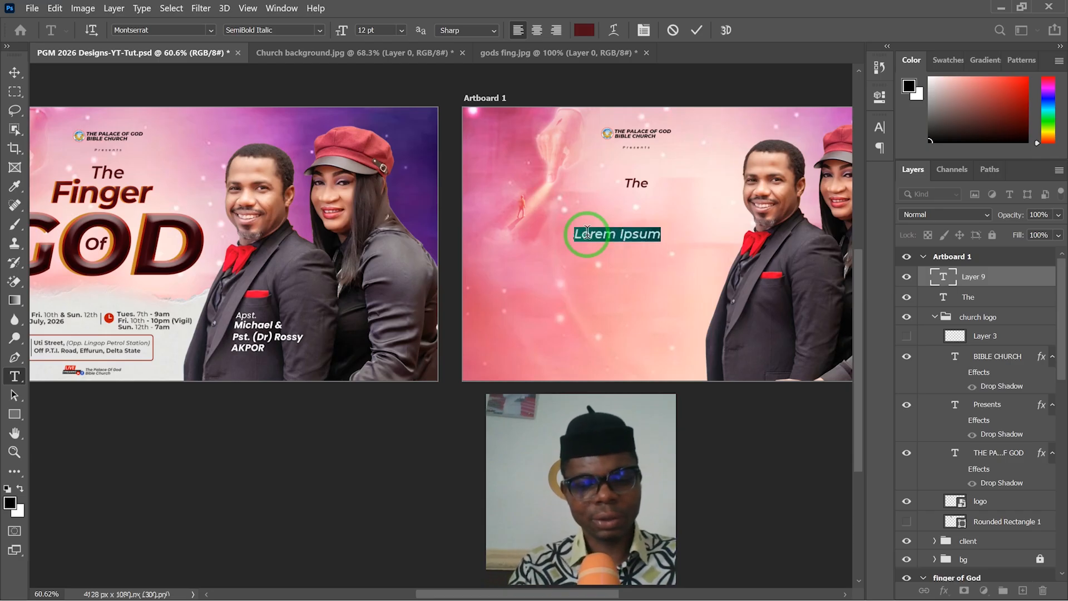
type("GOD")
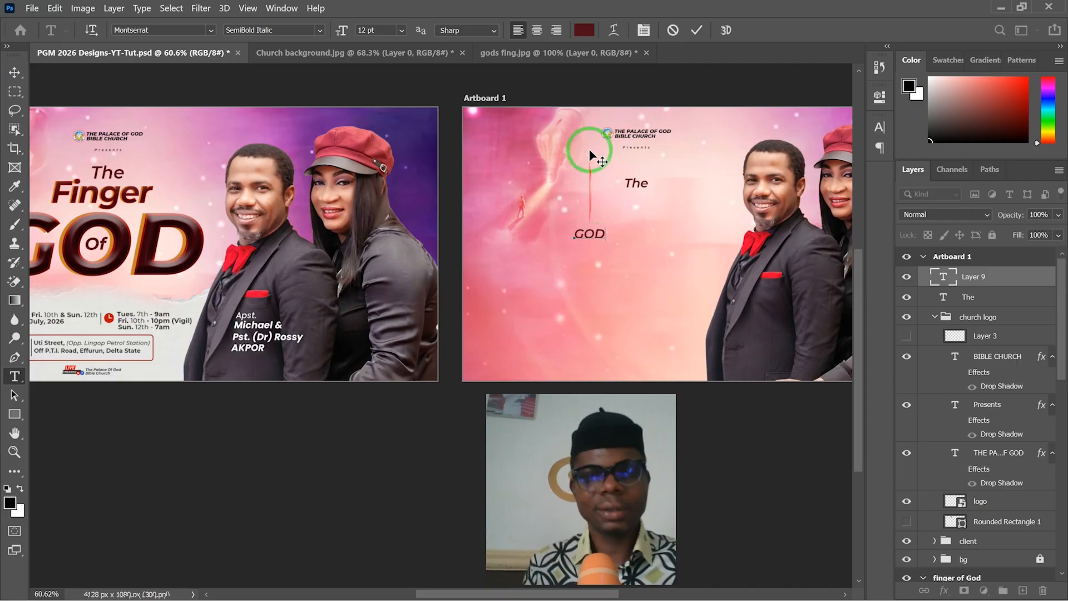
key("ctrl")
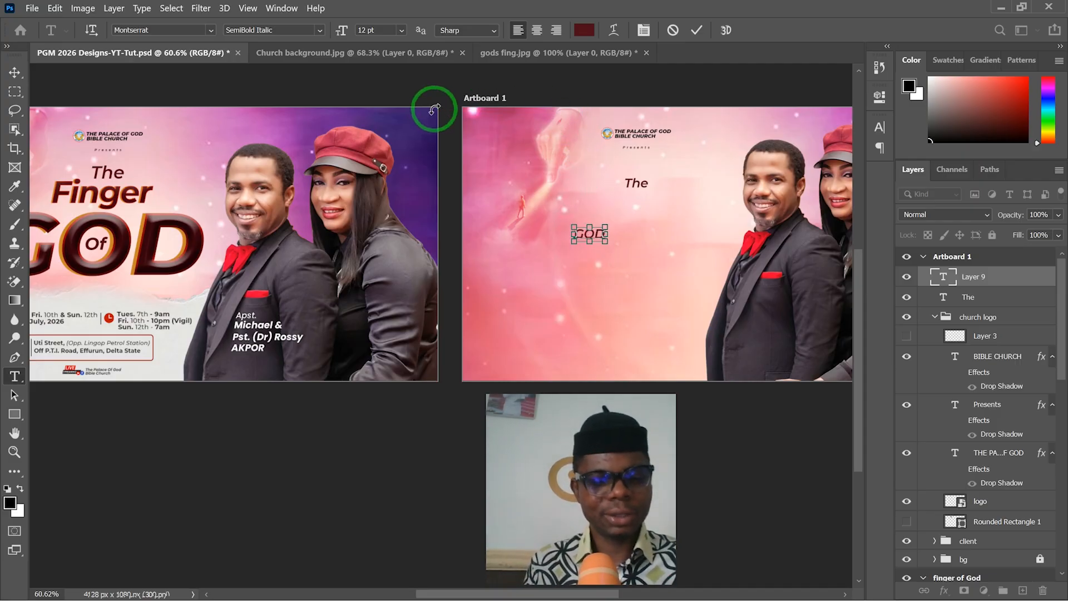
left_click(318, 30)
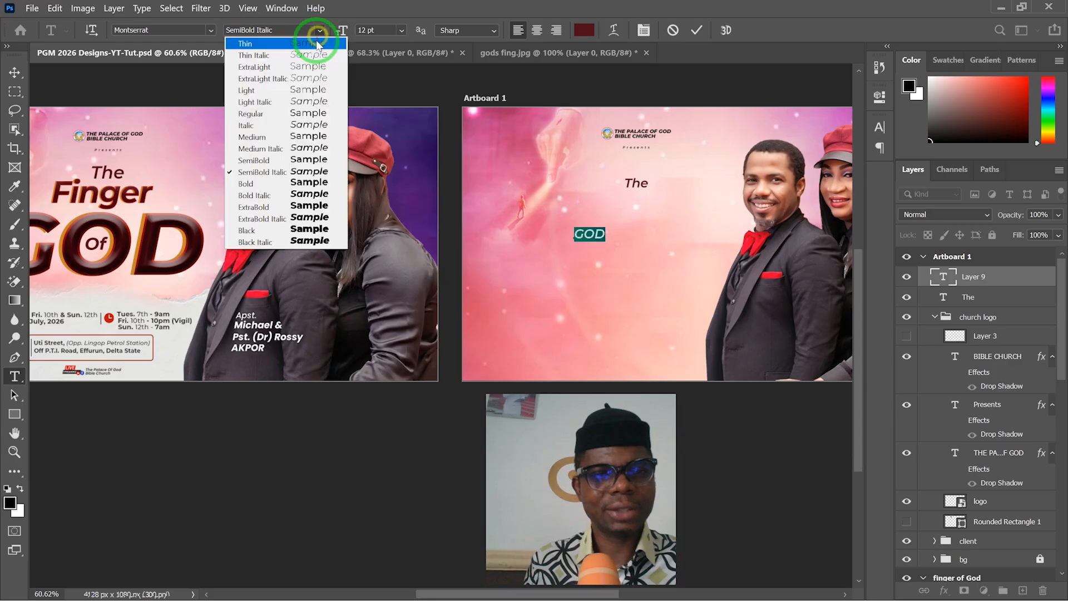
left_click(285, 218)
Enlarge the word "GOD" to about 425% and center it beneath "The" on Artboard 1.
left_click(14, 72)
mouse_move(606, 239)
left_mouse_down()
mouse_move(657, 272)
mouse_move(703, 265)
left_mouse_up()
mouse_move(582, 256)
left_mouse_down()
mouse_move(615, 255)
mouse_move(739, 117)
left_mouse_up()
left_click(722, 29)
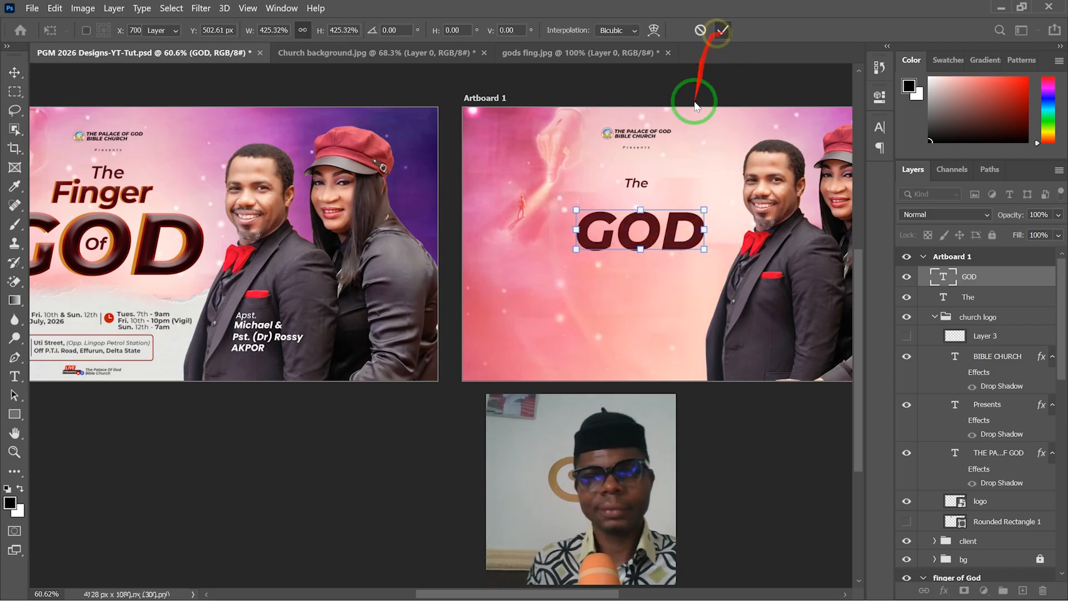
Recolor the "GOD" text by sampling the red bow tie and darkening it to deep red 620717.
scroll(661, 244, "up", 2)
left_click_drag(661, 243, 482, 233)
scroll(482, 234, "down", 3)
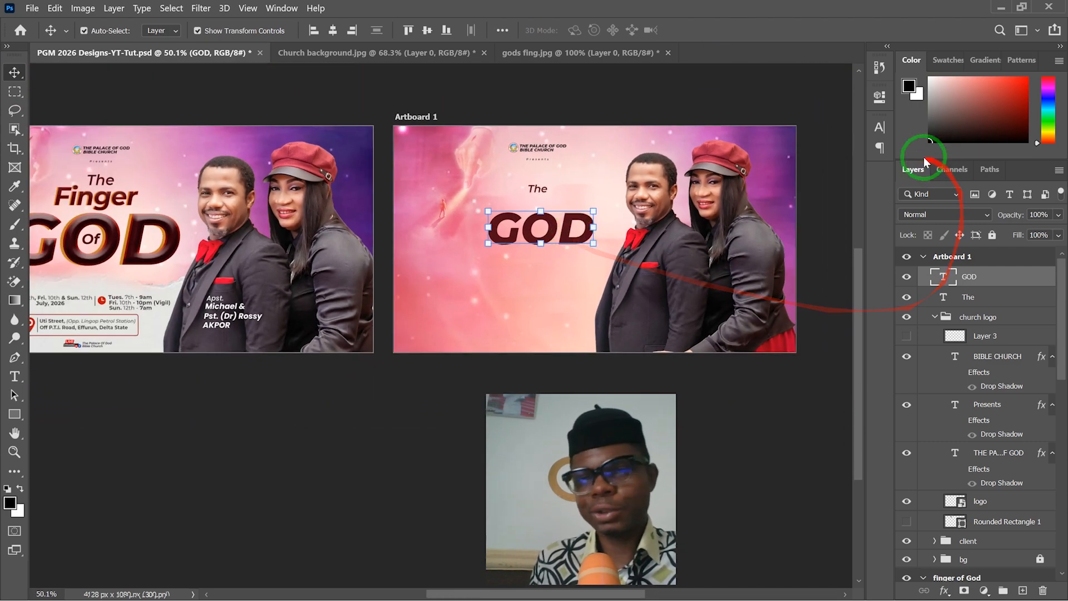
left_click(879, 98)
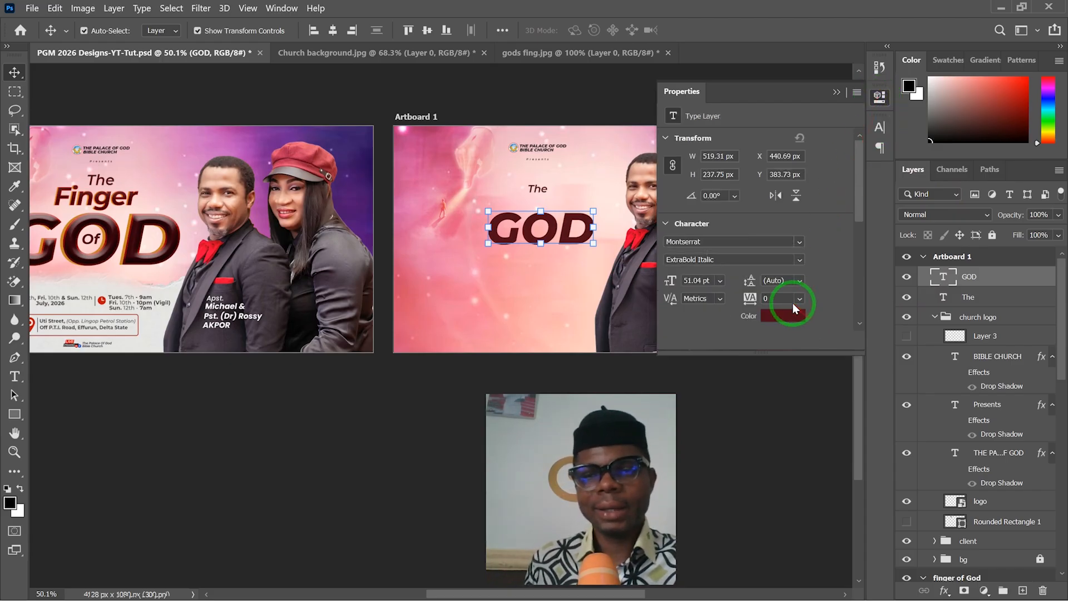
left_click(777, 316)
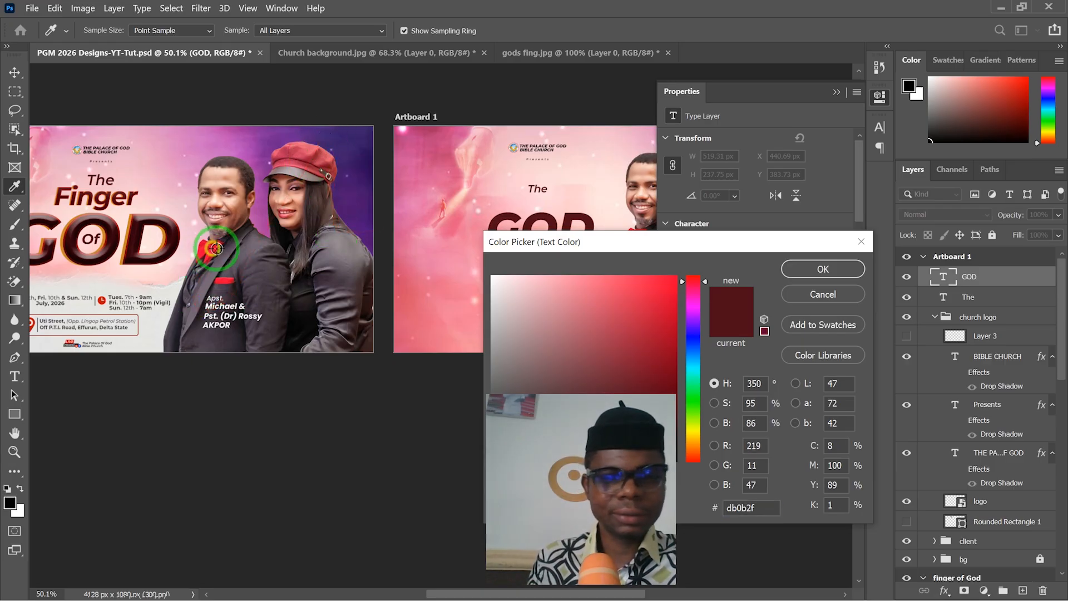
left_click(212, 247)
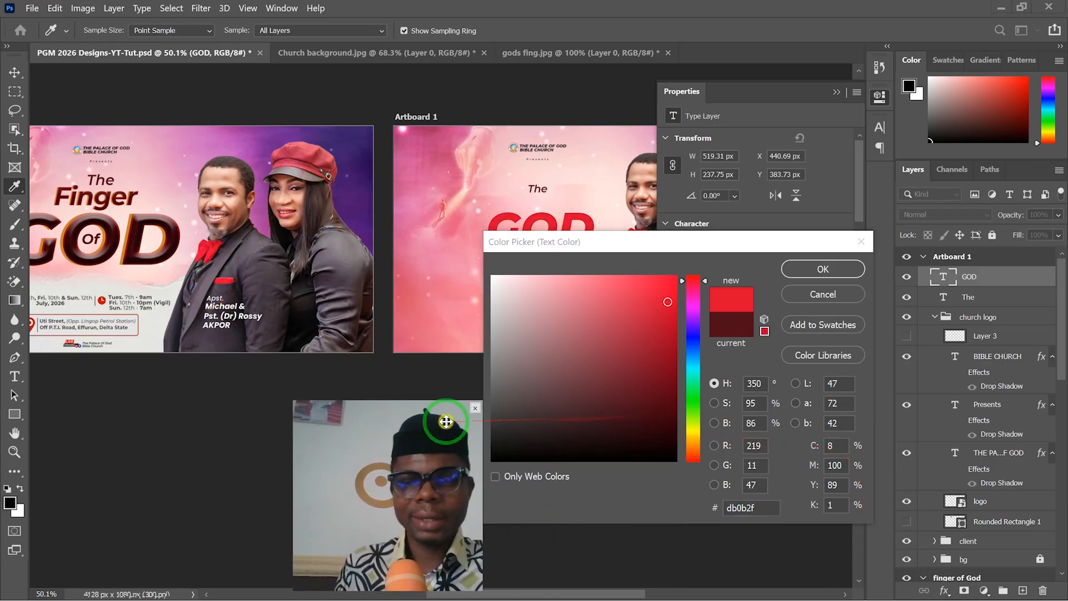
left_click_drag(742, 238, 801, 228)
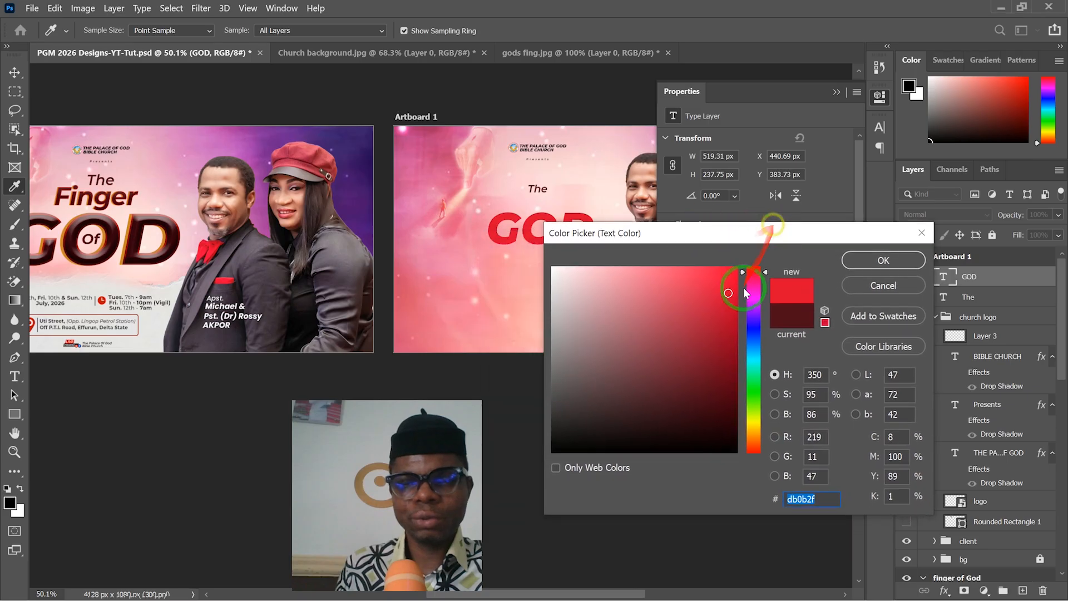
left_click_drag(728, 293, 724, 379)
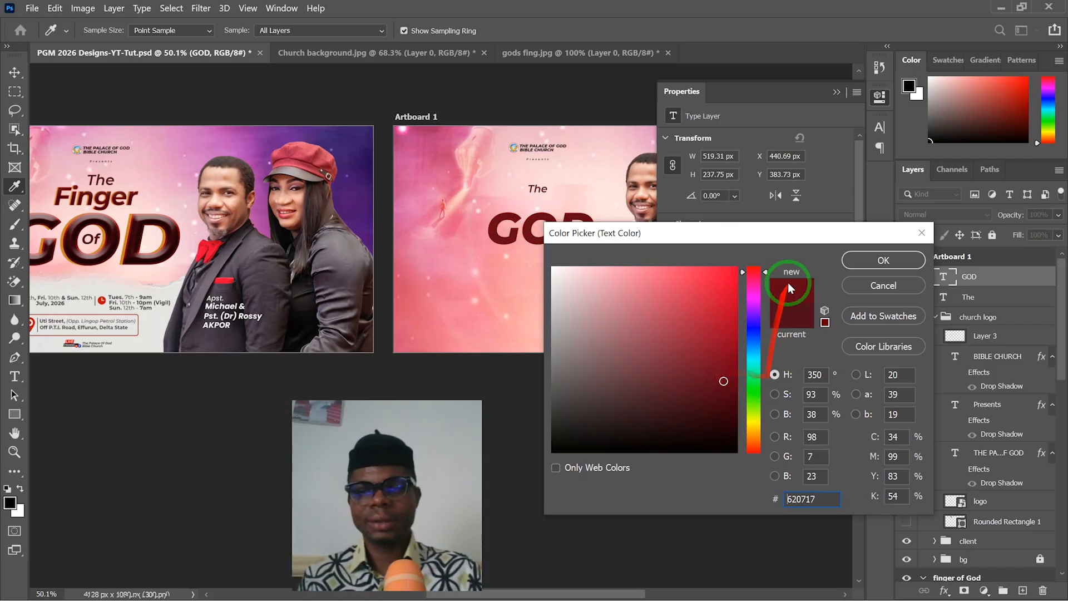
left_click(869, 261)
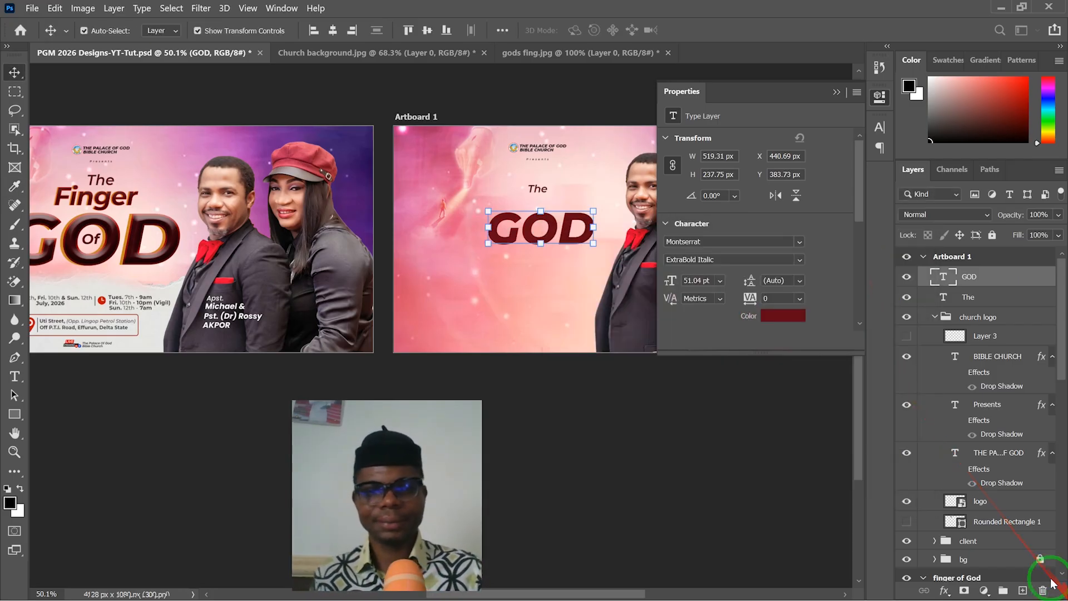
left_click_drag(340, 261, 374, 258)
left_click(836, 92)
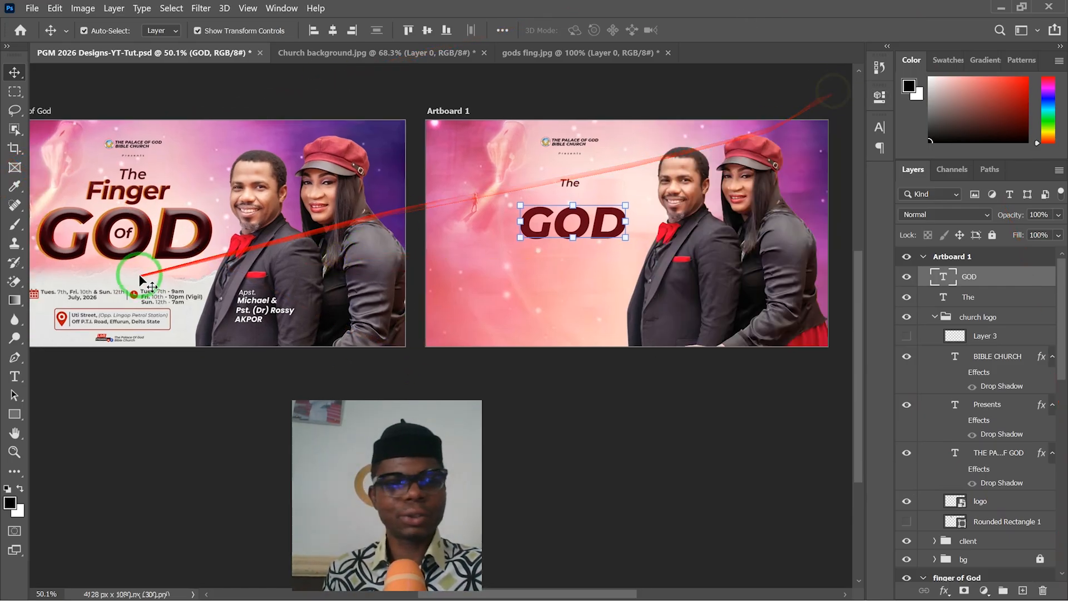
Duplicate the "GOD" text on Artboard 1, offsetting the copy about 21 px to the left and 3 px up.
scroll(140, 268, "up", 4)
scroll(727, 219, "up", 1)
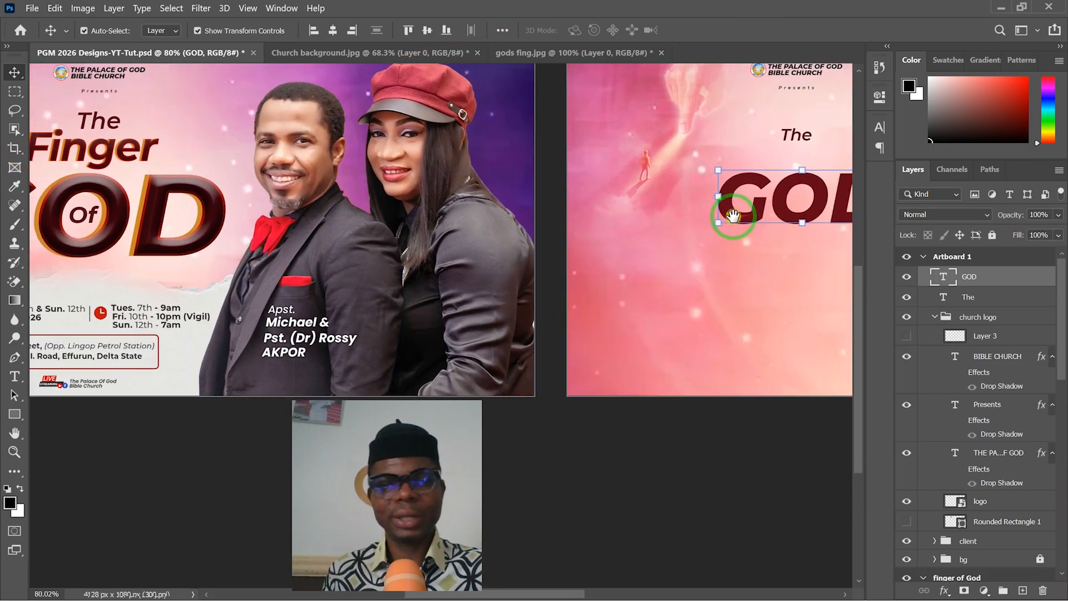
left_click_drag(752, 220, 659, 223)
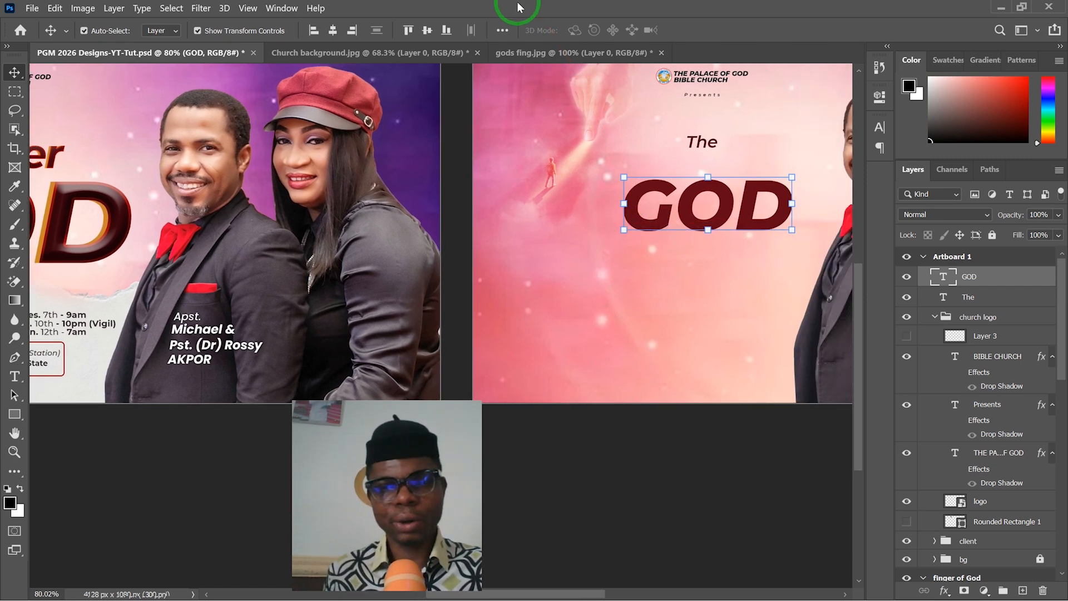
mouse_move(644, 233)
left_mouse_down()
mouse_move(623, 220)
mouse_move(648, 223)
left_mouse_up()
scroll(332, 217, "down", 2)
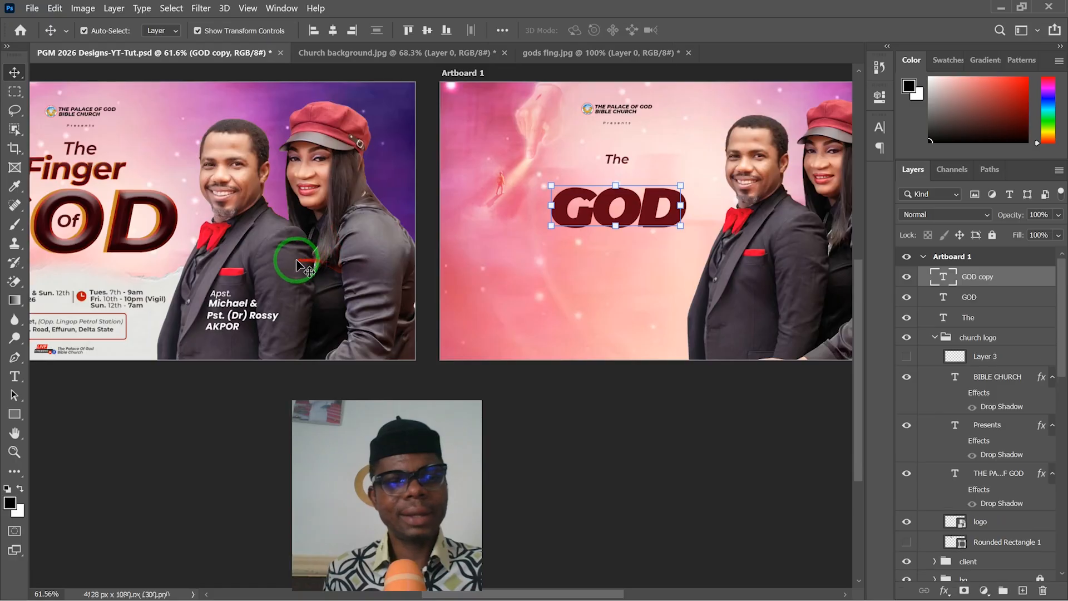
Recolor the "GOD" copy orange e08e23, starting from the golden edge color of the finished flyer's title.
left_click_drag(315, 268, 328, 284)
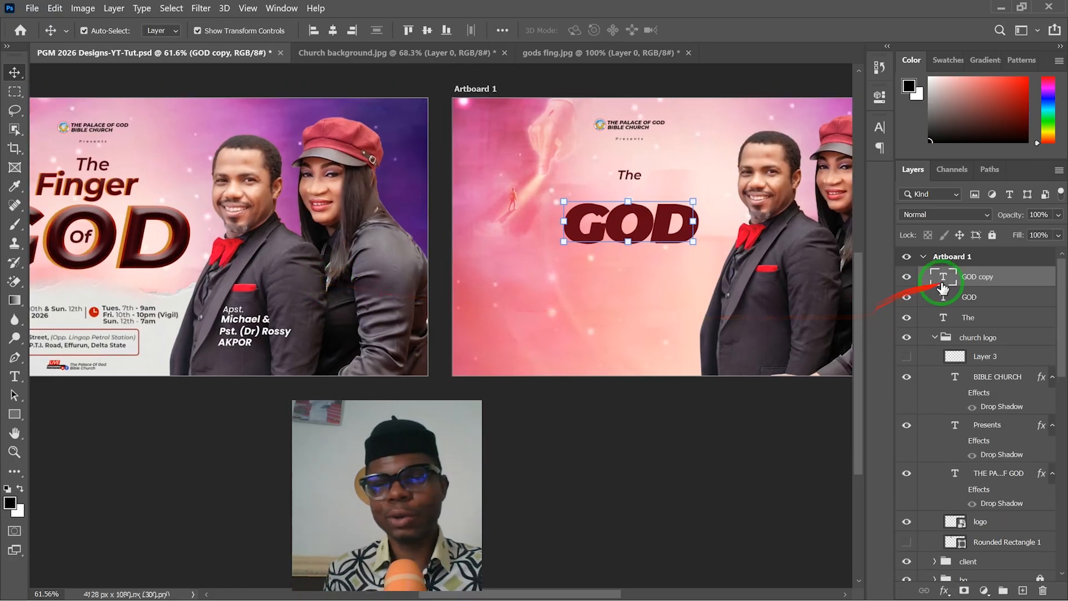
left_click(879, 96)
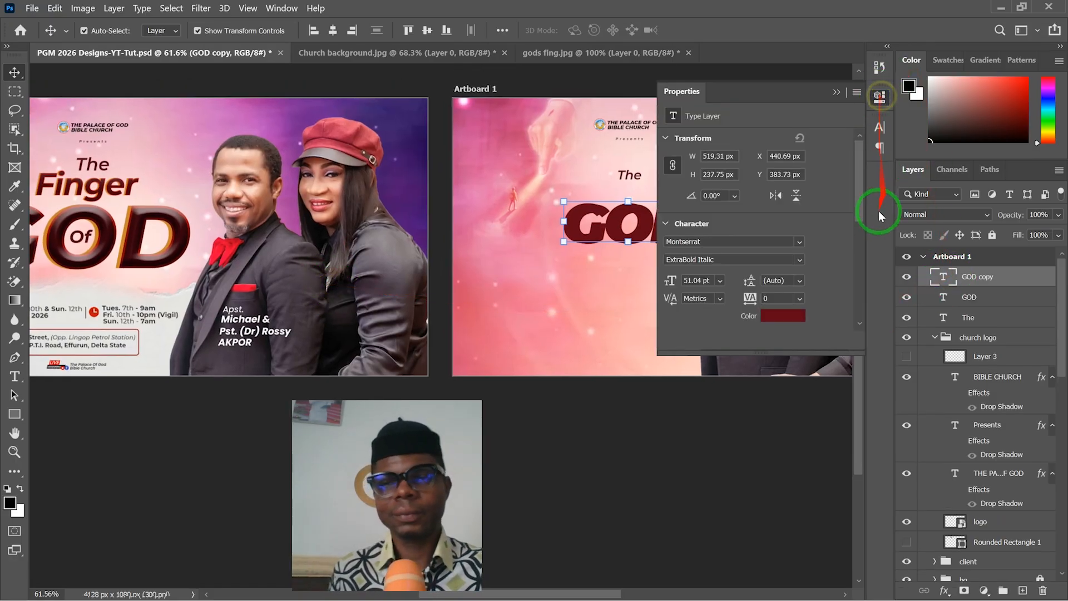
left_click(793, 319)
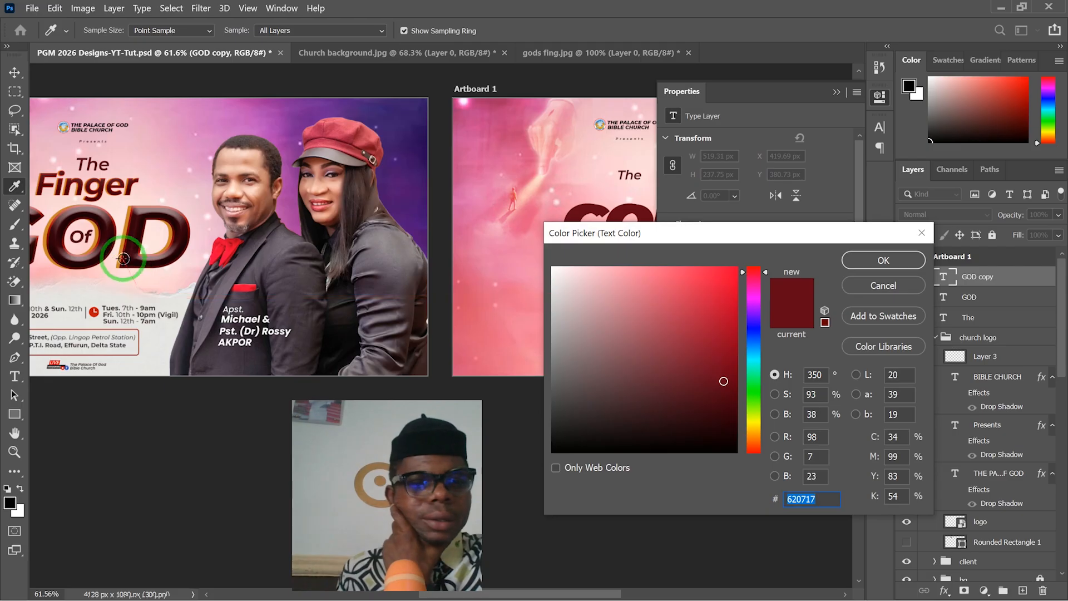
left_click_drag(120, 253, 650, 306)
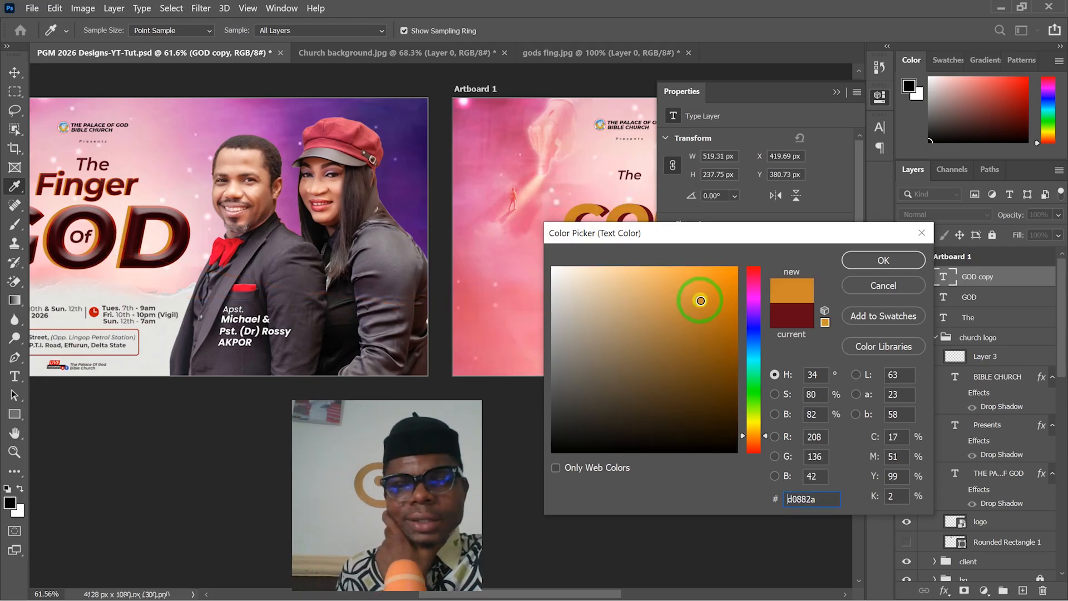
left_click(884, 260)
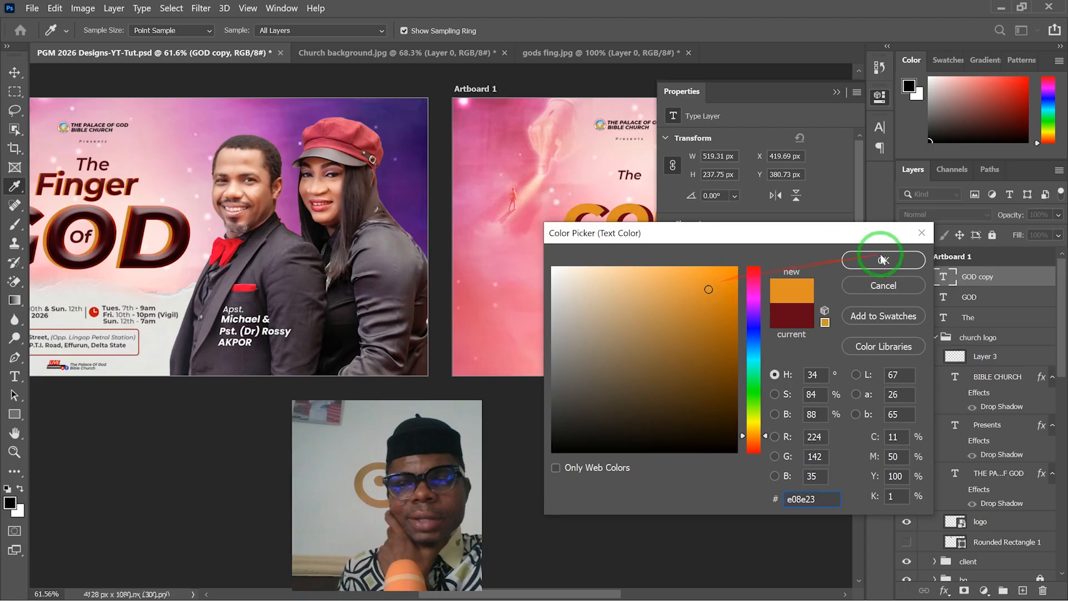
left_click(839, 94)
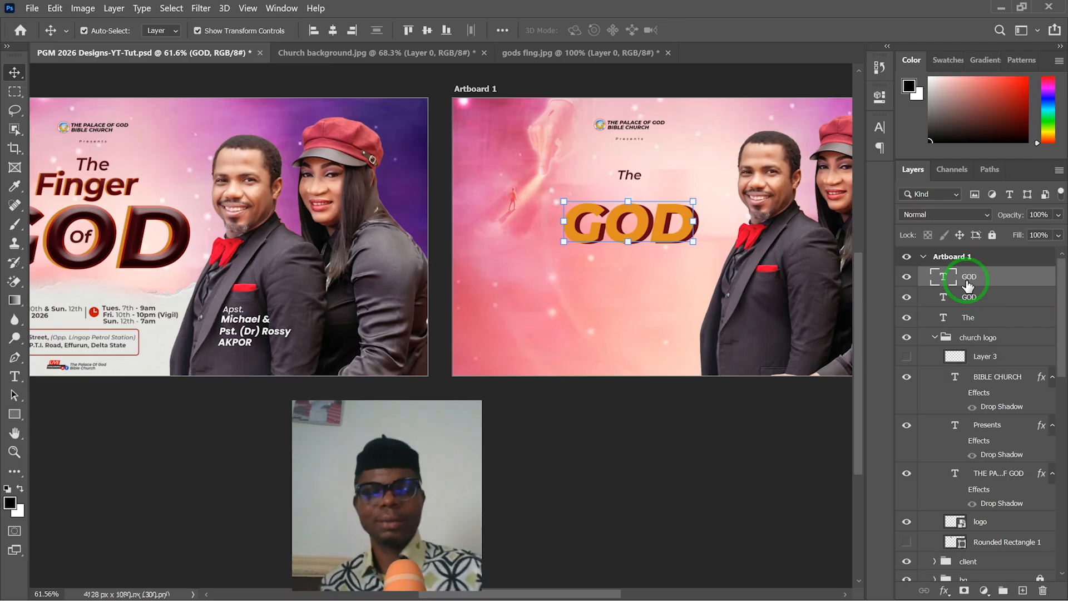
Move the orange "GOD" copy below the deep red "GOD" text in Artboard 1's layer order.
left_click_drag(973, 284, 973, 307)
scroll(667, 286, "up", 1)
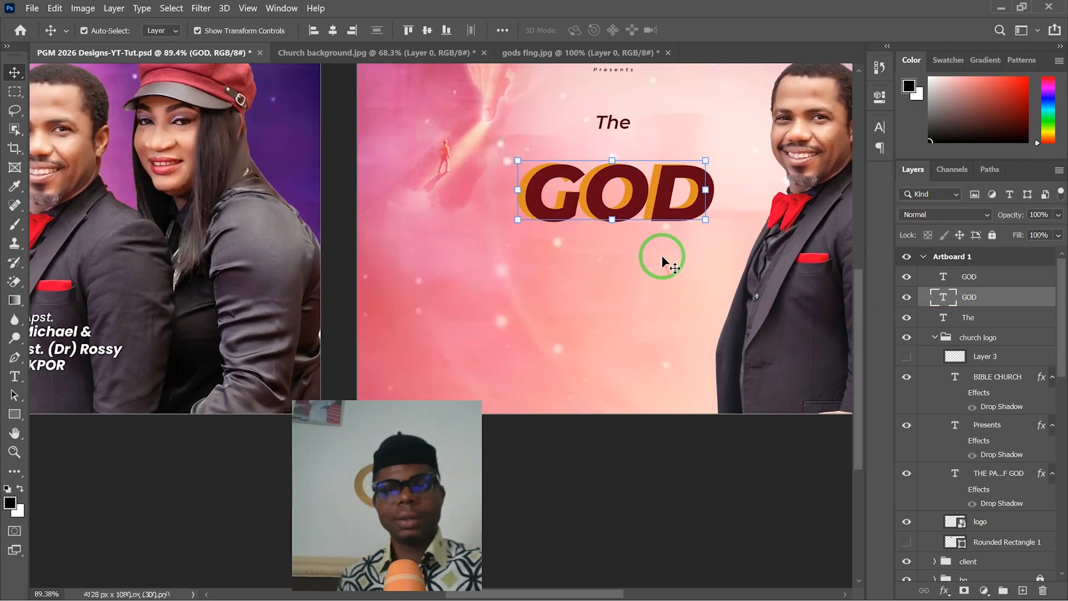
scroll(662, 257, "down", 1)
scroll(659, 255, "down", 1)
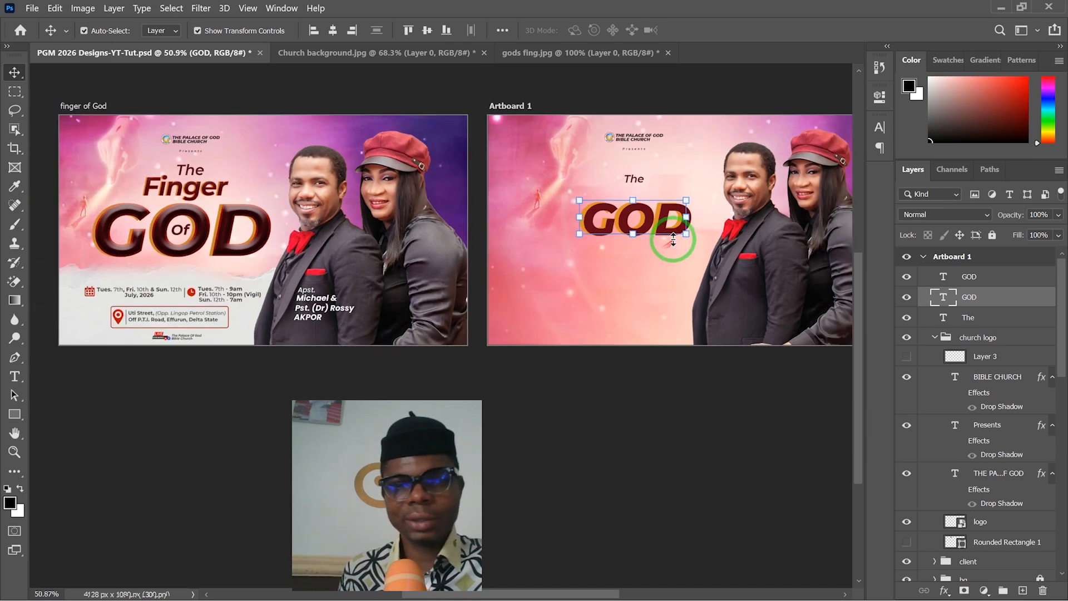
scroll(674, 239, "up", 1)
Nudge the deep red "GOD" text 10 px left and 2 px up to tighten its offset over the orange copy.
left_click(673, 233)
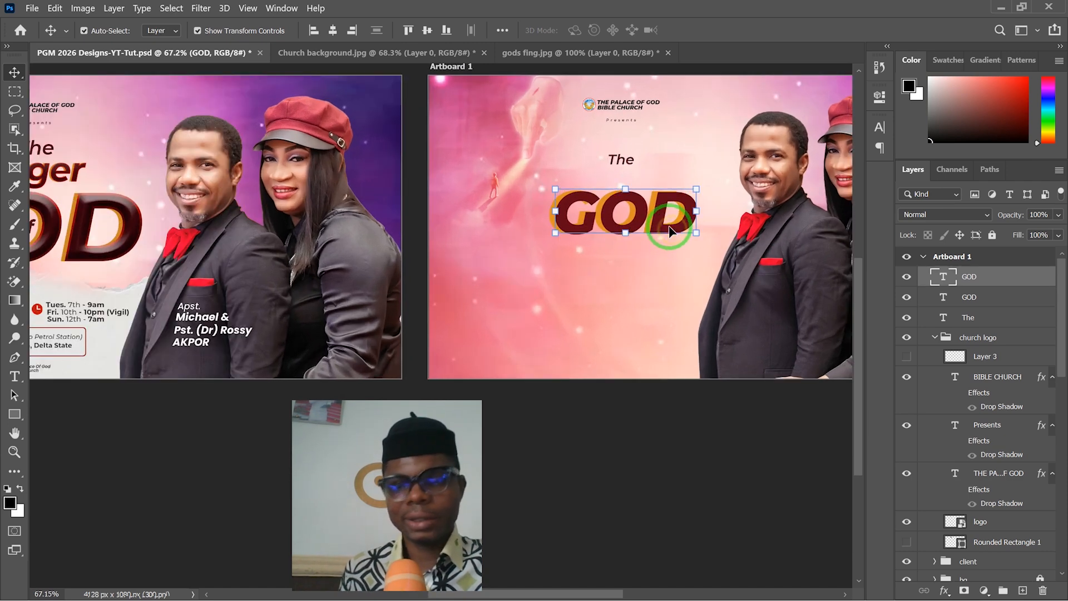
key("shift+Left")
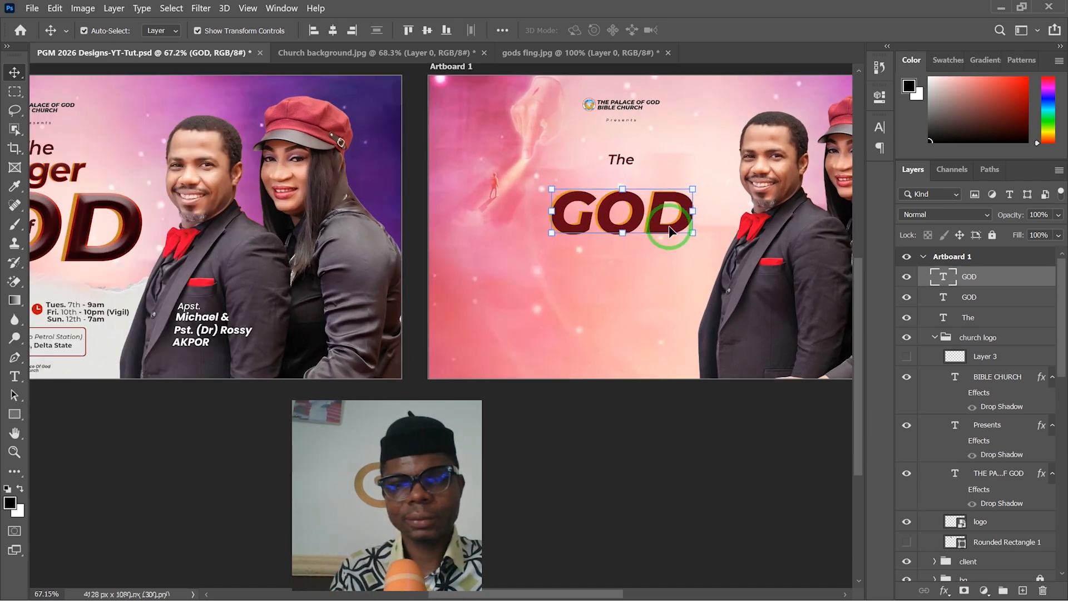
key("Up")
key("Up")
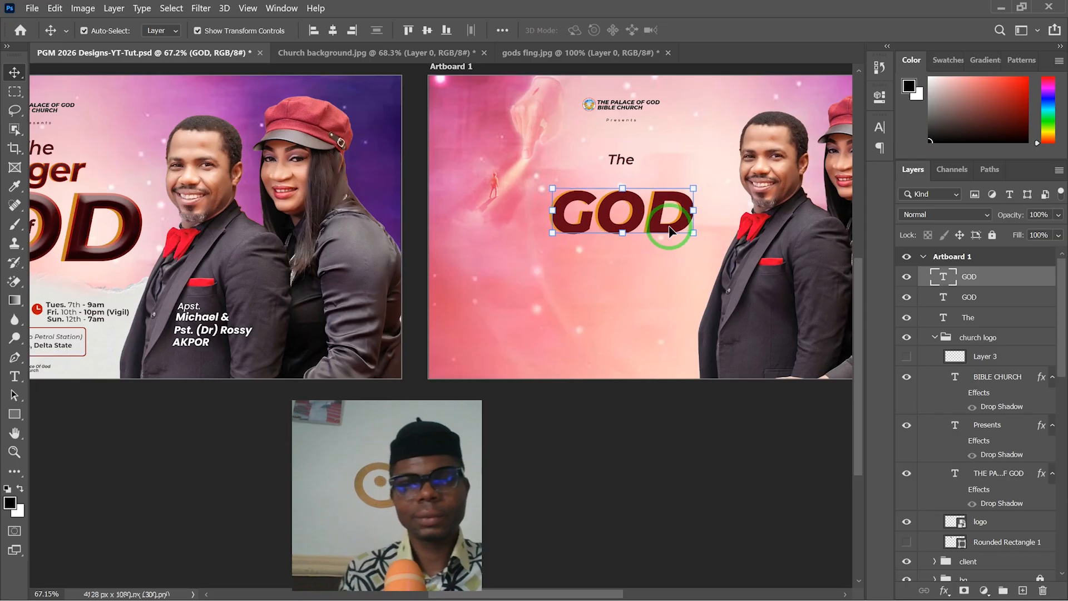
Examine the edges and bevel of "GOD" on the finished flyer and compare them with Artboard 1's title.
scroll(406, 282, "down", 4)
left_click_drag(598, 296, 616, 295)
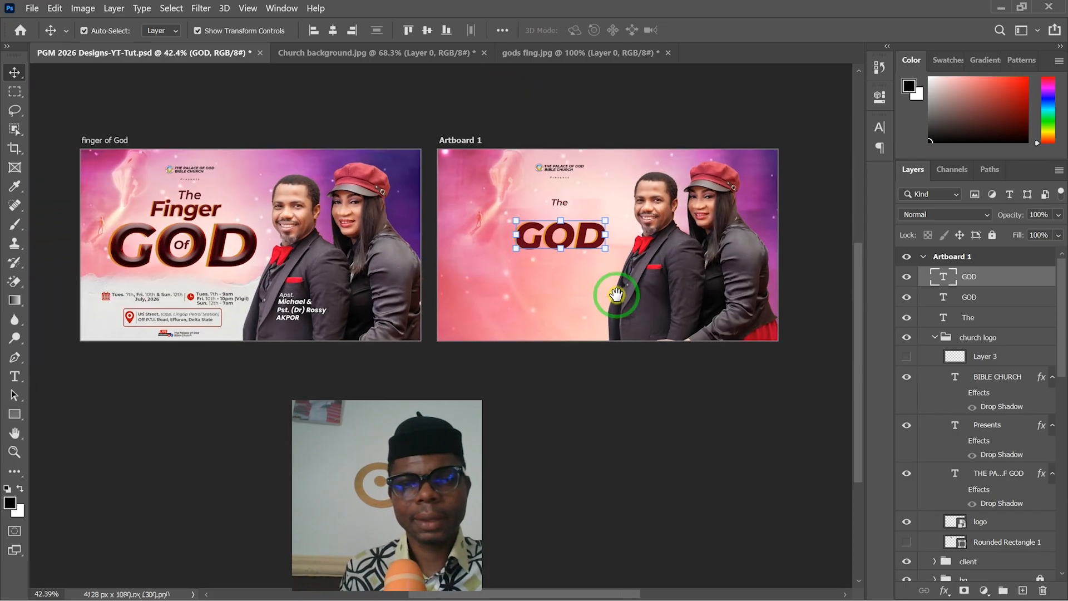
scroll(573, 262, "up", 6)
left_click_drag(429, 299, 632, 269)
left_click_drag(315, 267, 362, 243)
scroll(272, 244, "up", 5)
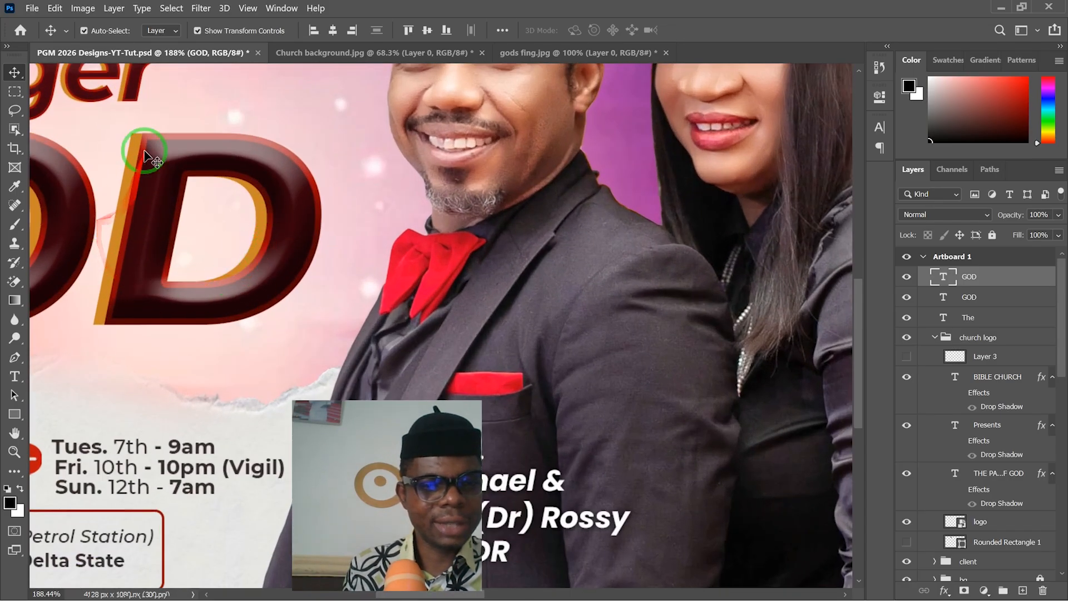
scroll(210, 186, "down", 5)
left_click_drag(719, 255, 439, 283)
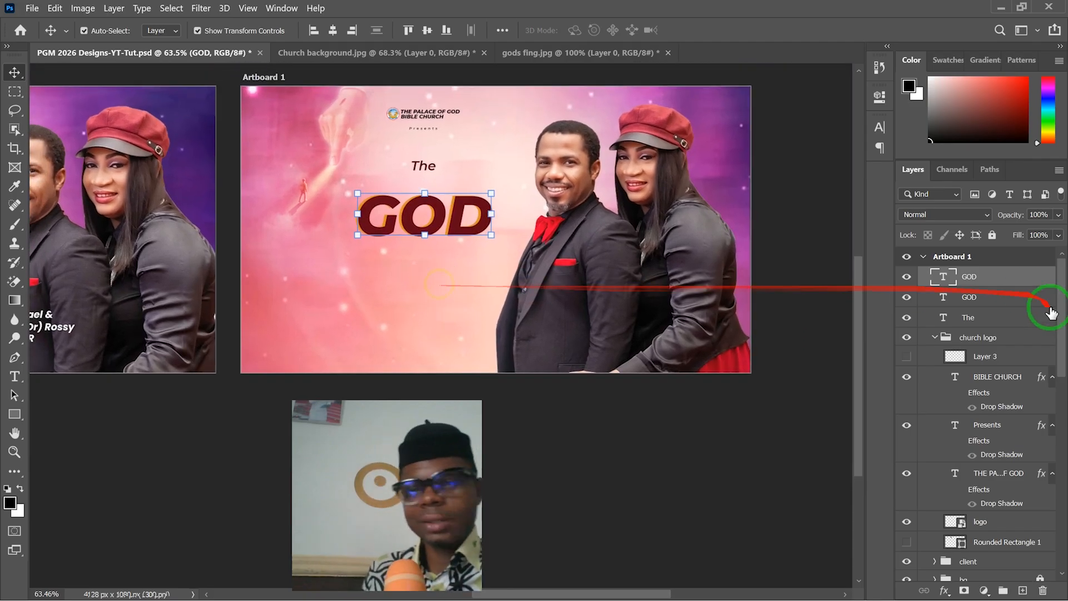
Add a Stroke layer style to the deep red "GOD" text, keeping the artboard title in view.
right_click(1002, 276)
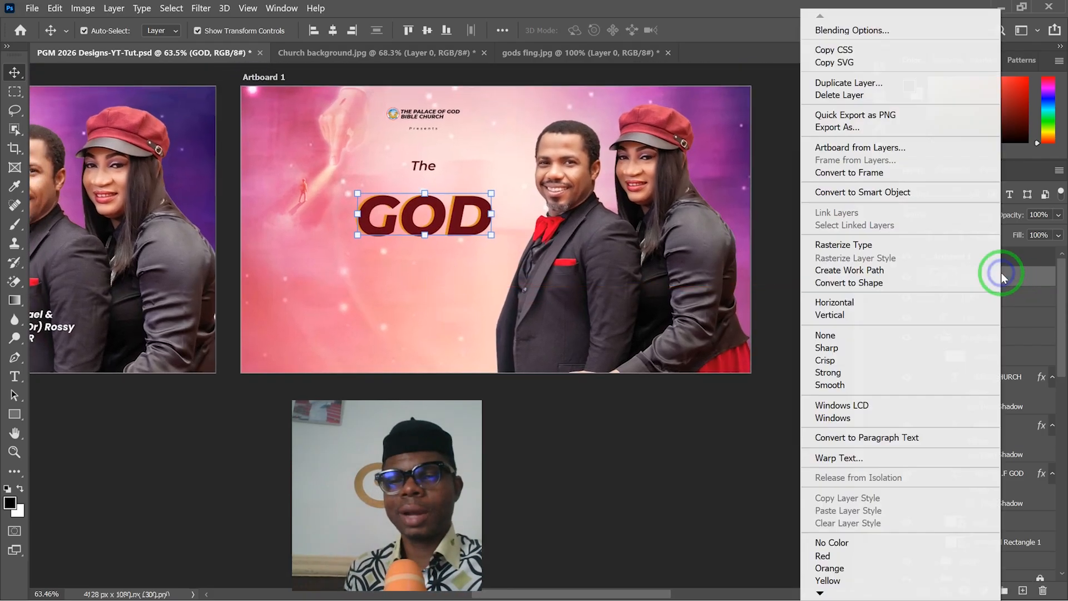
left_click(880, 31)
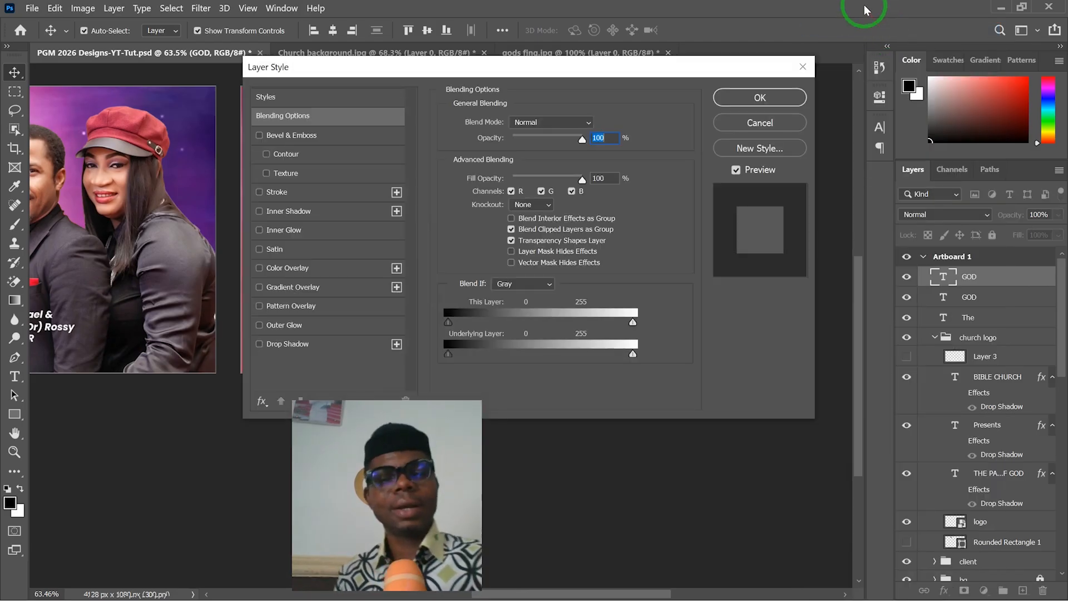
left_click_drag(616, 67, 925, 25)
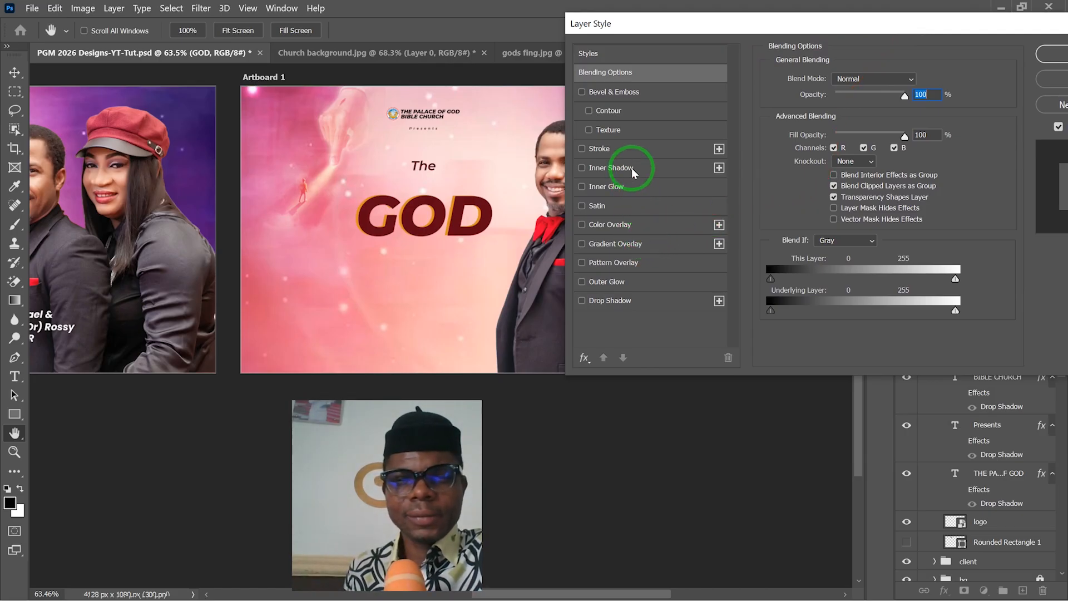
left_click(629, 148)
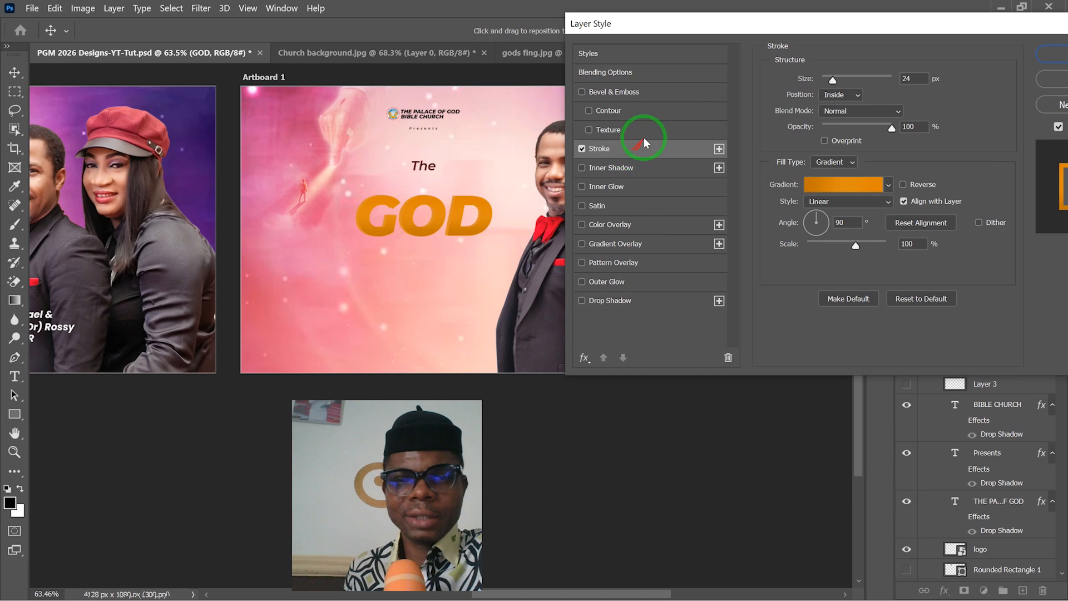
left_click_drag(759, 24, 820, 19)
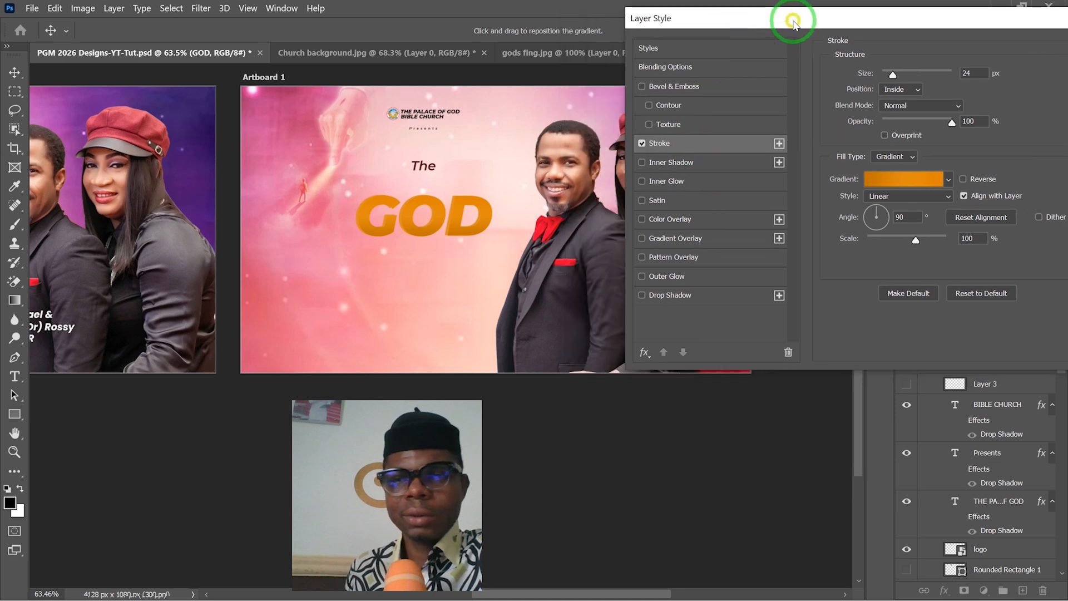
Change the stroke's fill type on the deep red "GOD" from gradient to a solid color.
left_click(887, 181)
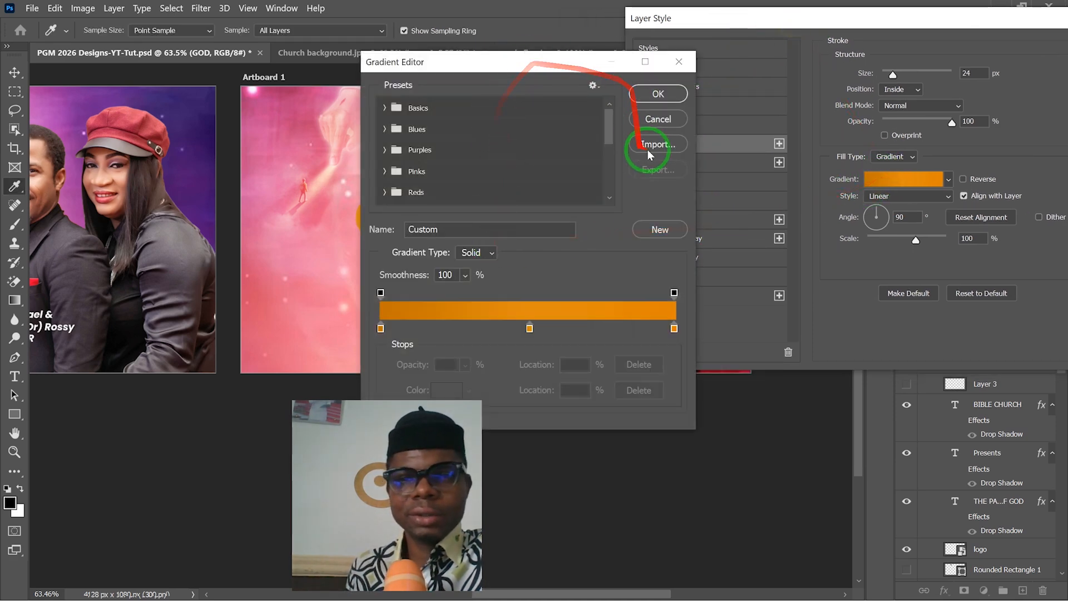
left_click(646, 119)
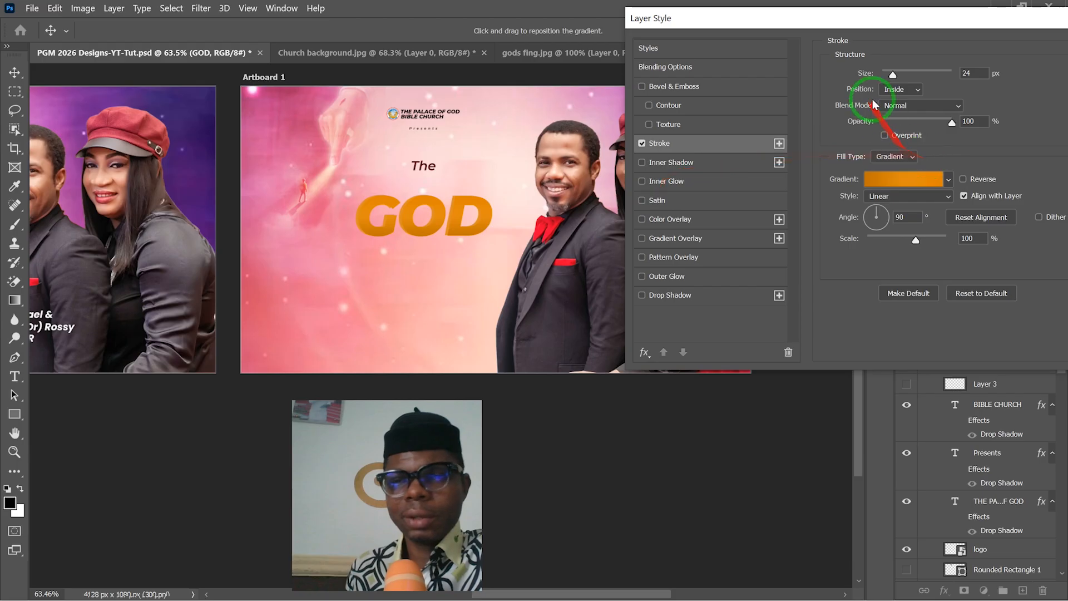
left_click(912, 157)
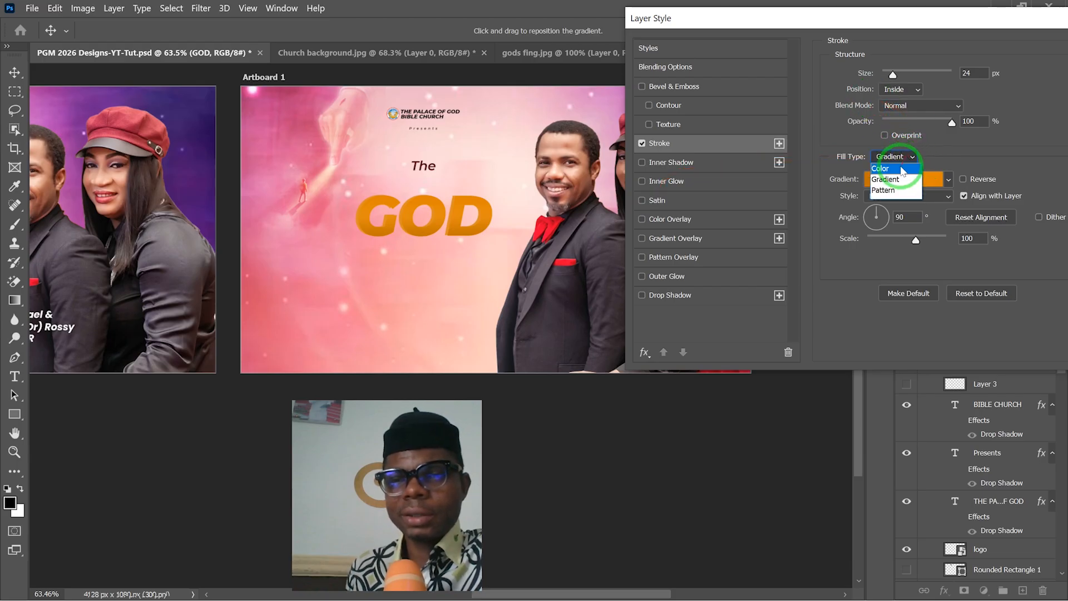
left_click(918, 156)
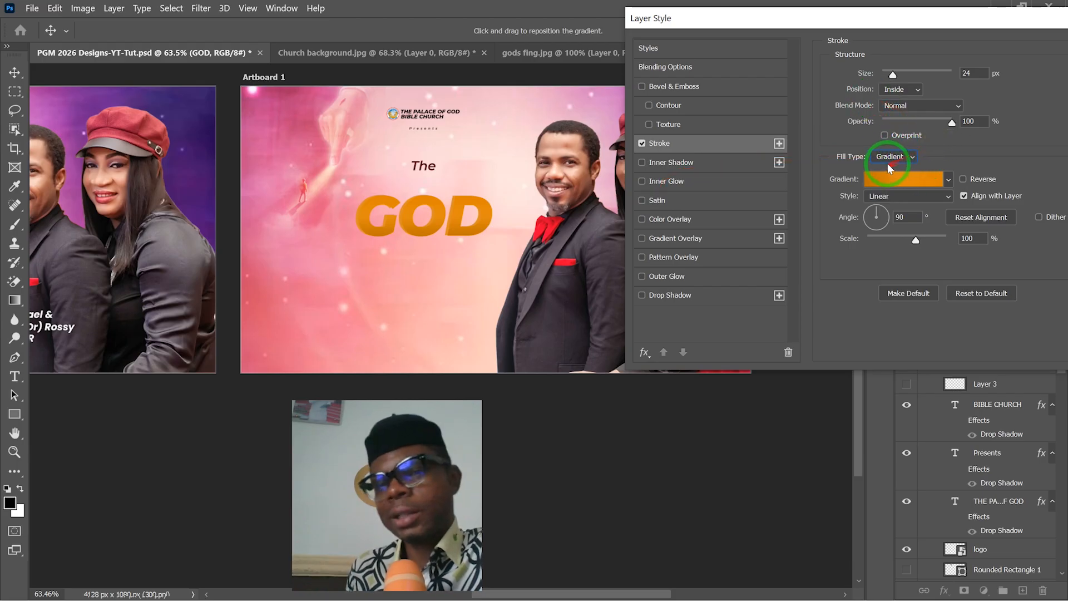
left_click(913, 157)
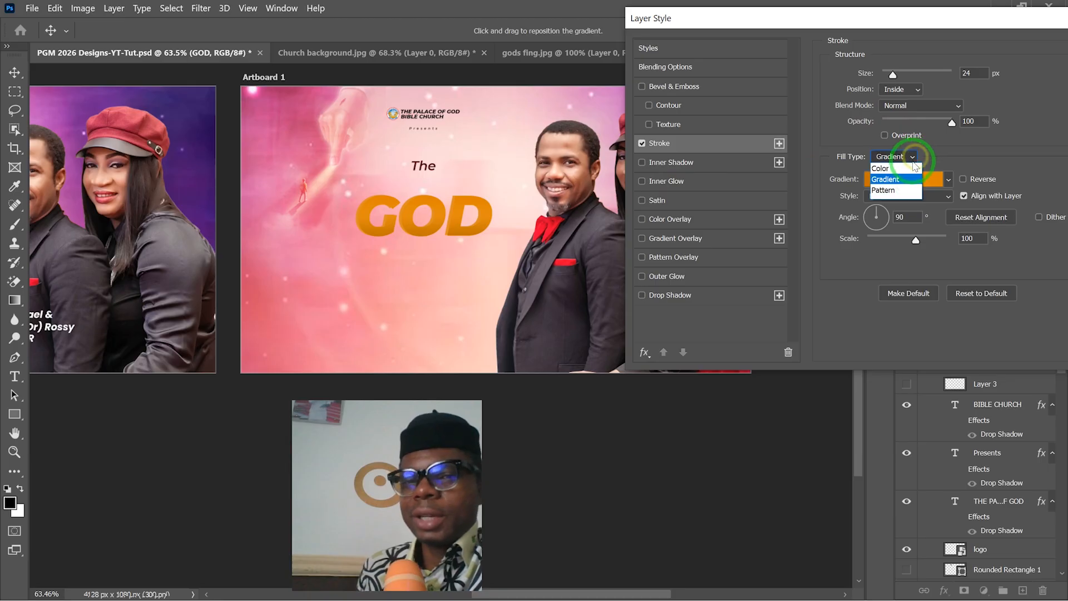
left_click(905, 165)
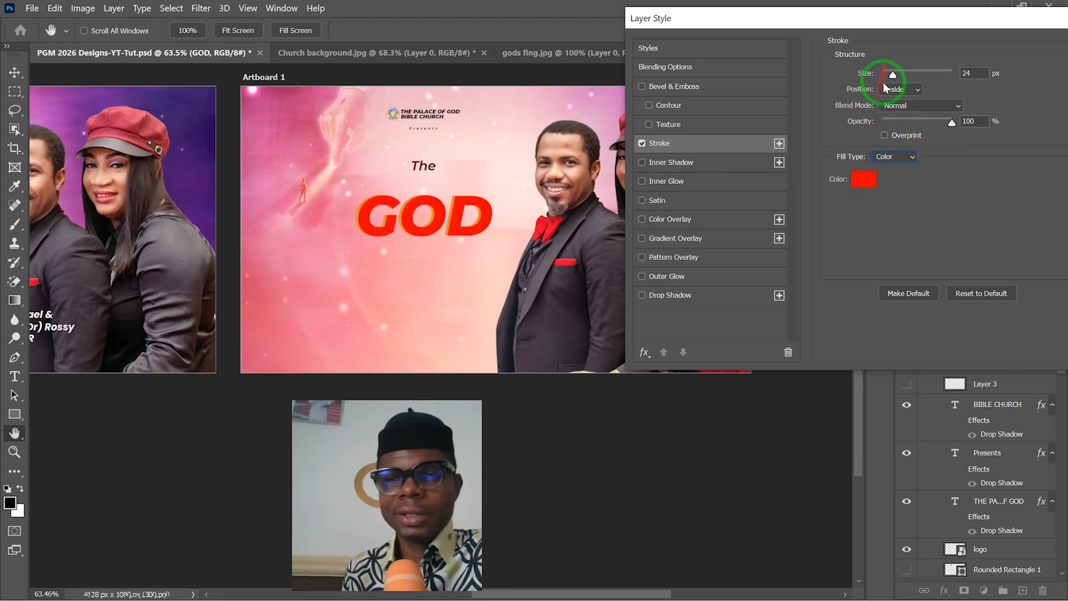
Reduce the inside red stroke on the "GOD" text to 3 px and apply the layer style.
left_click_drag(892, 76, 888, 76)
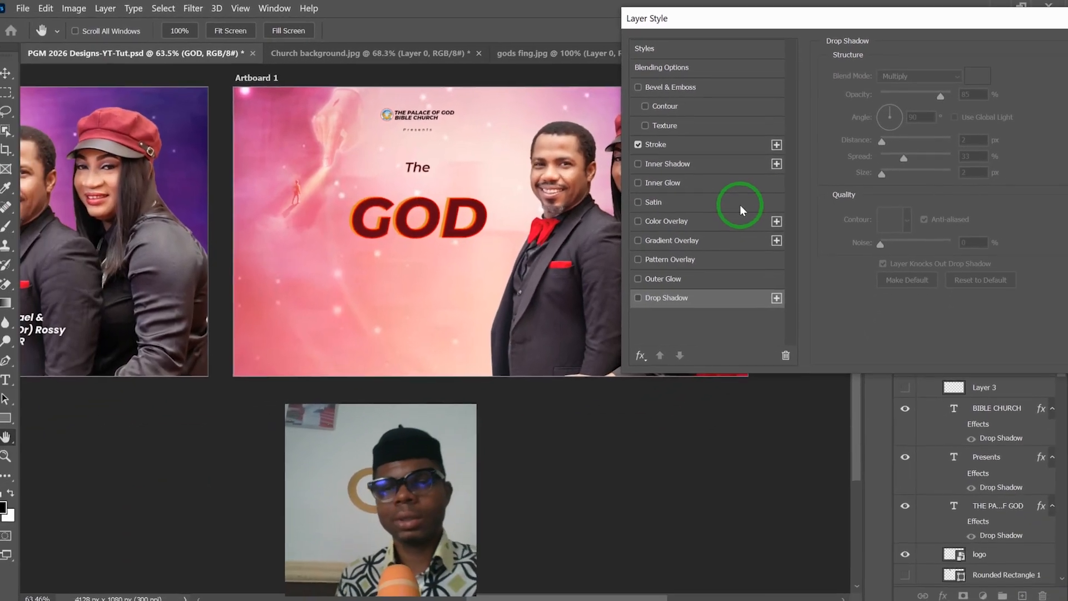
left_click(677, 148)
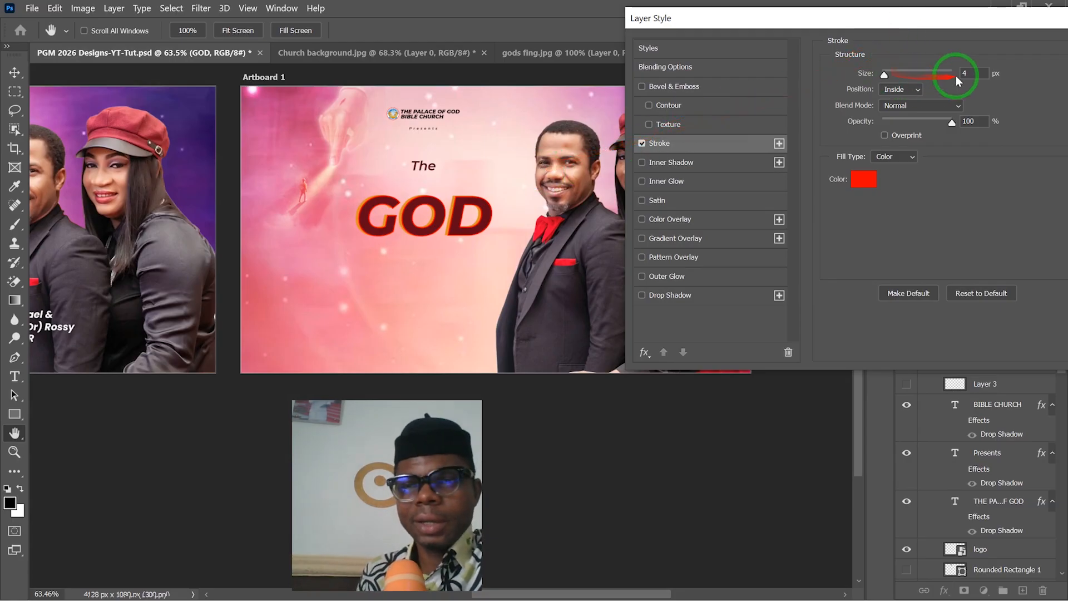
left_click_drag(969, 73, 958, 73)
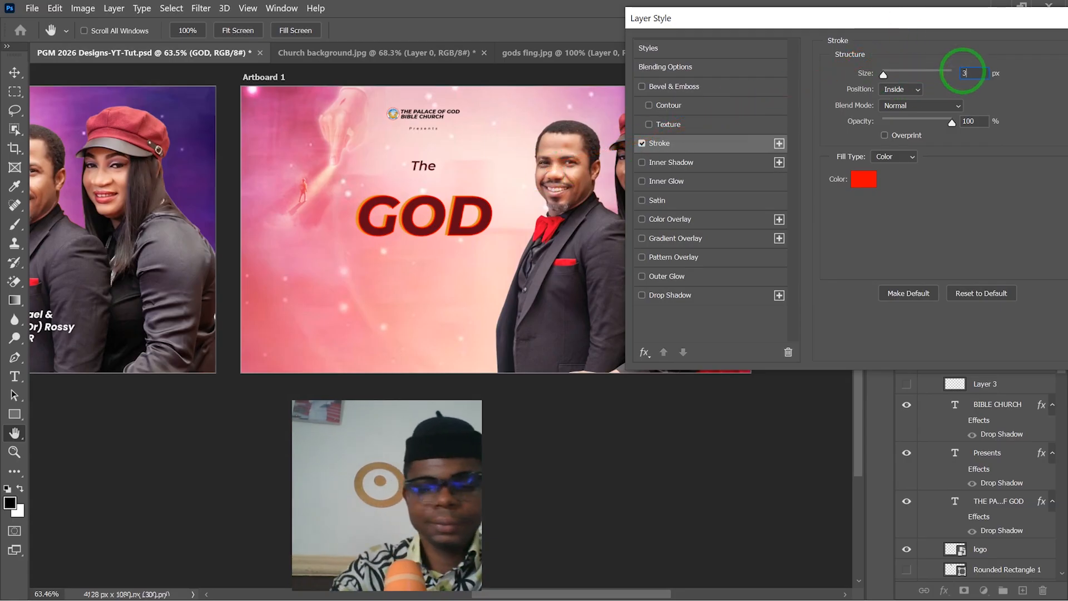
key("Return")
Add a Bevel & Emboss effect to the stroked deep red "GOD" text and show its settings.
scroll(387, 197, "down", 2)
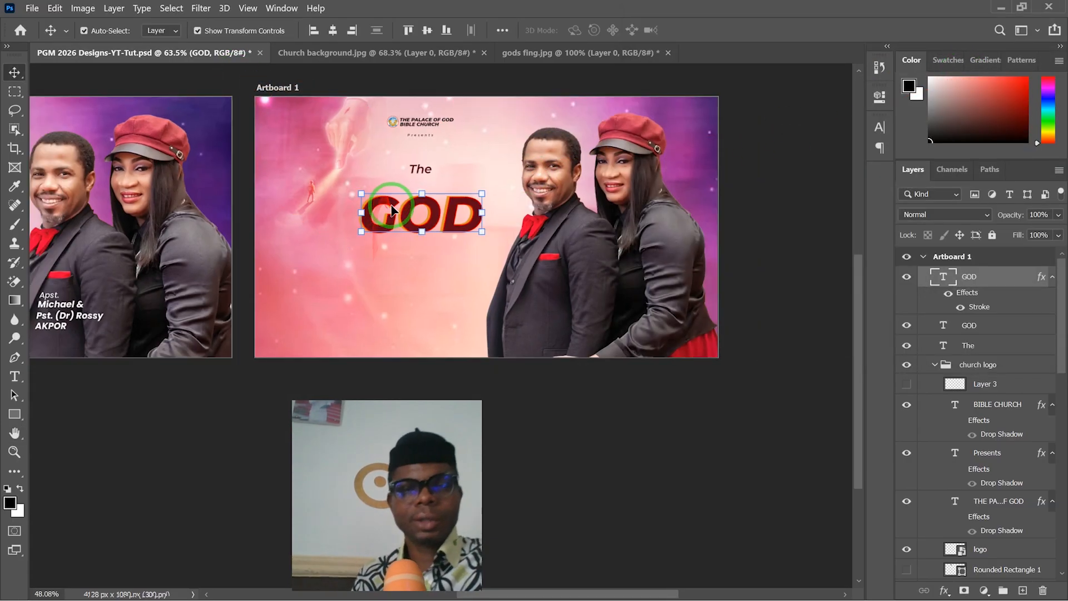
left_click_drag(384, 267, 484, 282)
scroll(490, 273, "up", 5)
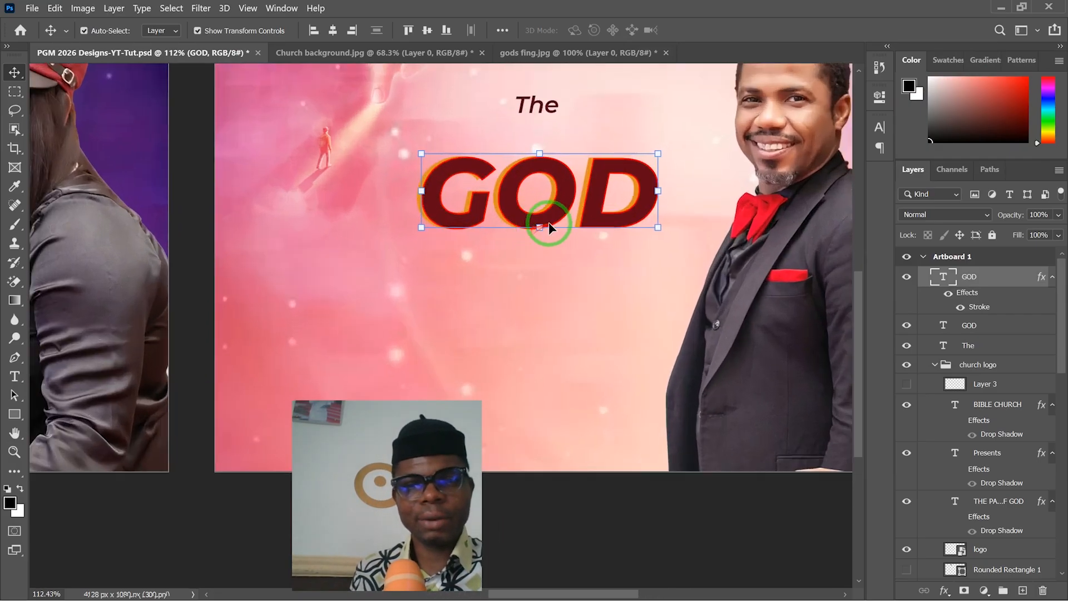
left_click_drag(571, 246, 430, 249)
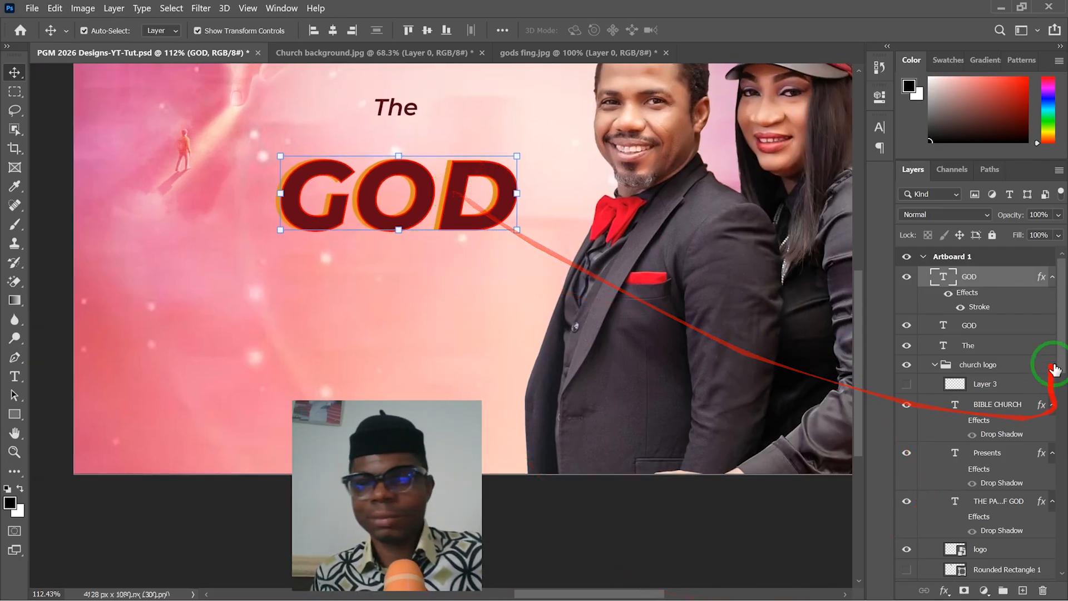
right_click(1006, 282)
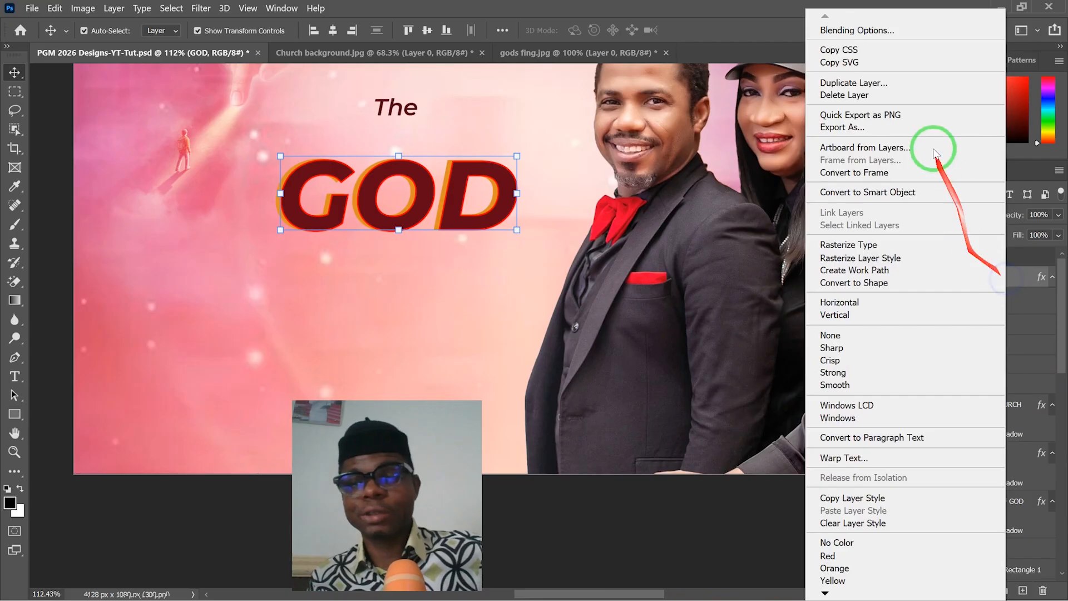
left_click(918, 33)
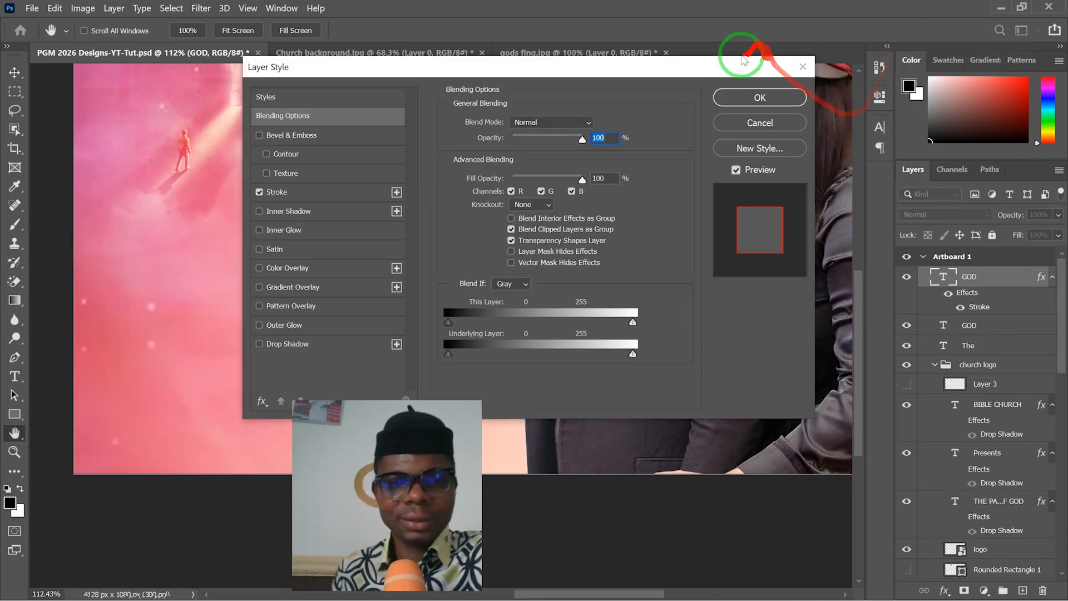
left_click_drag(714, 70, 1044, 14)
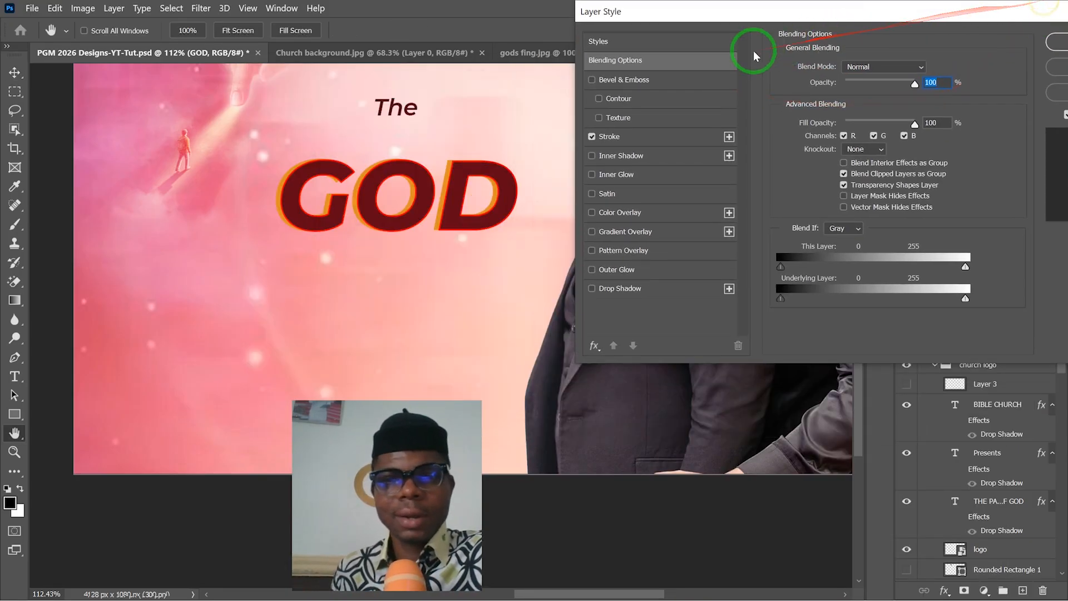
left_click(592, 80)
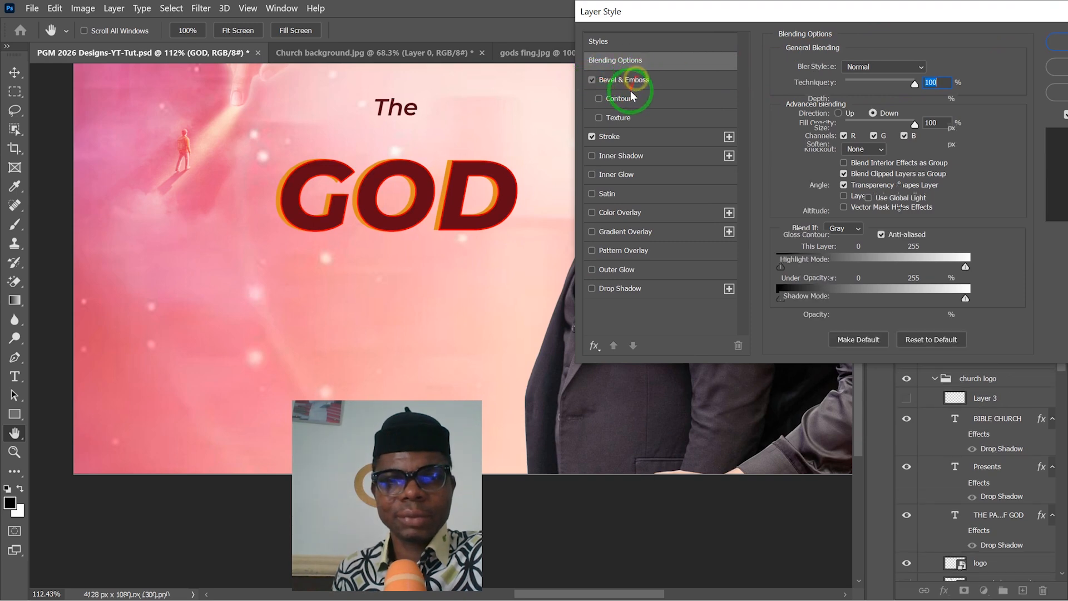
left_click(632, 83)
Set the "GOD" bevel to Inner Bevel with 43% depth, 59 px size and 1 px soften, after trying Outer Bevel.
left_click_drag(858, 101, 858, 130)
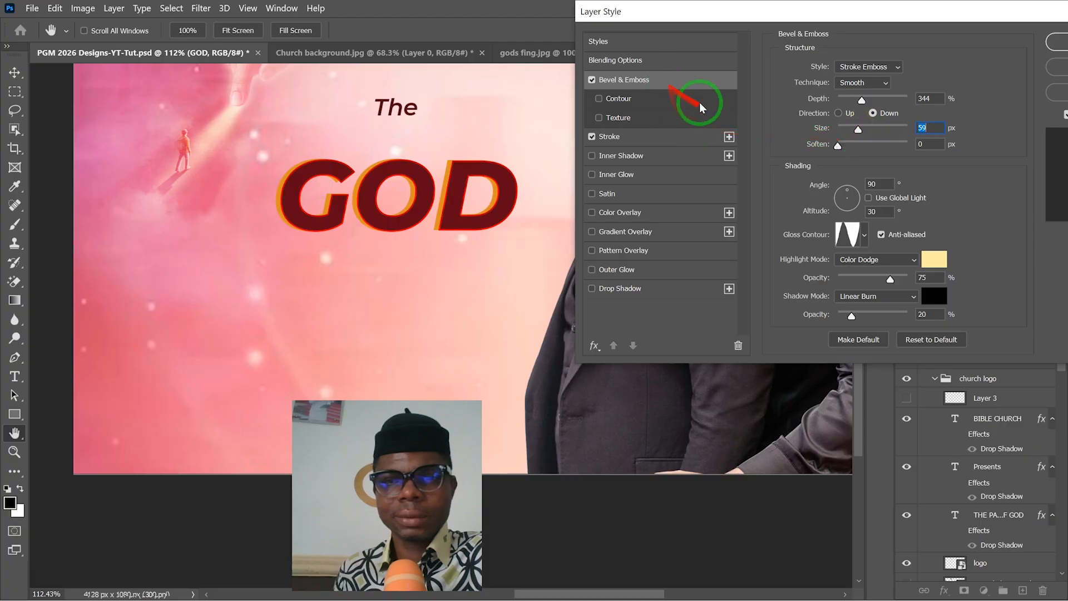
left_click_drag(858, 149, 842, 148)
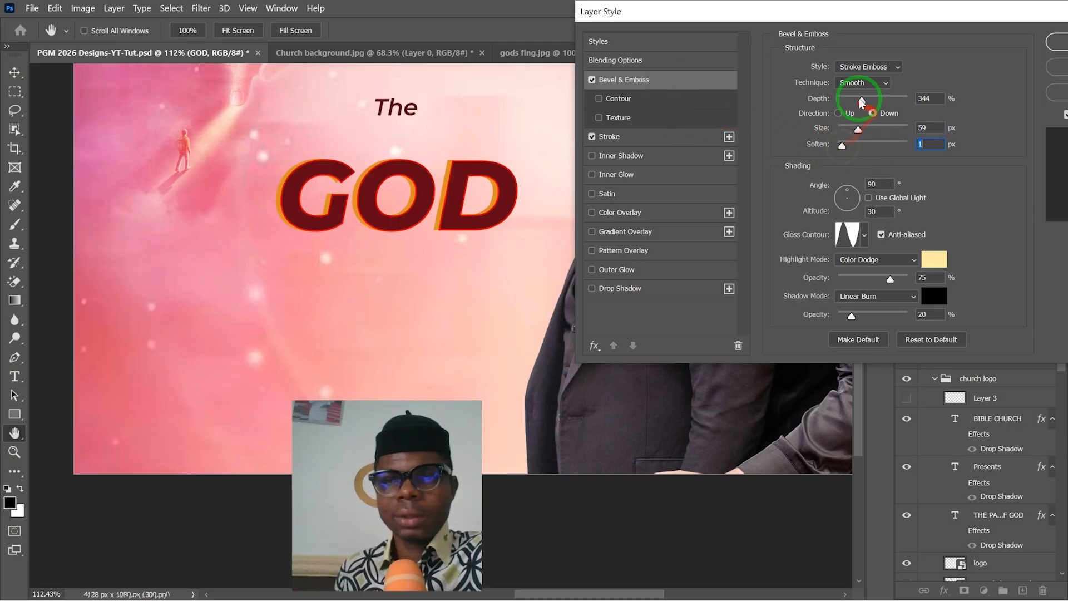
left_click(881, 69)
left_click(882, 81)
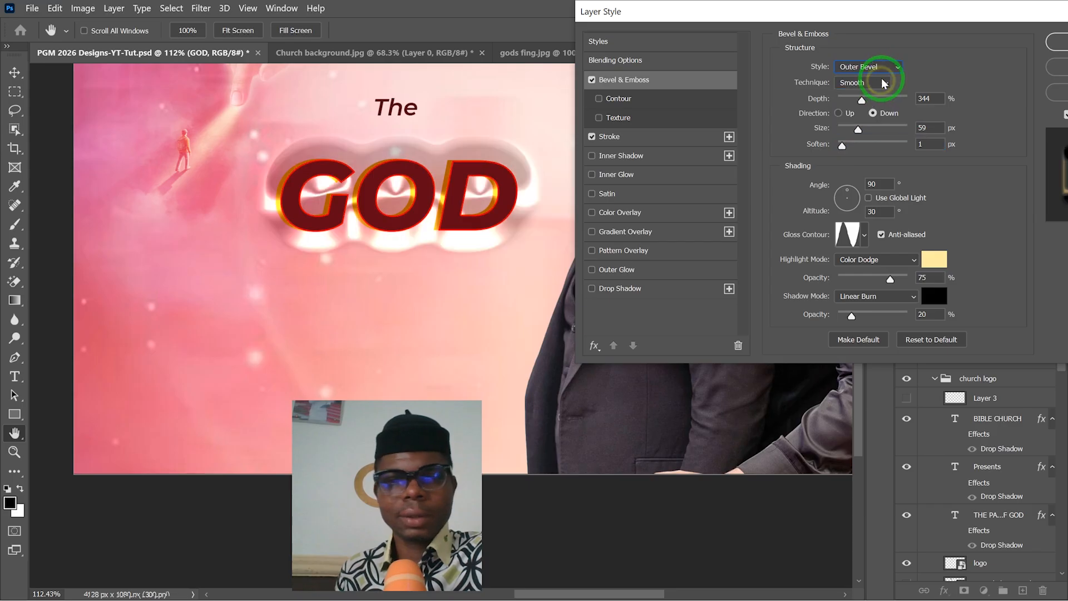
left_click_drag(853, 103, 841, 104)
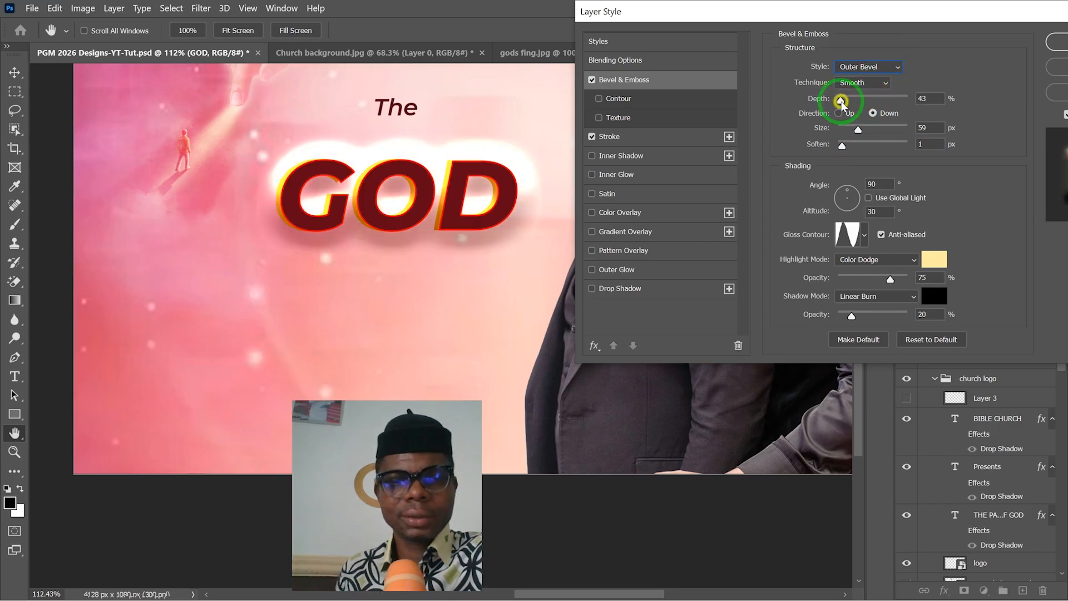
left_click(885, 68)
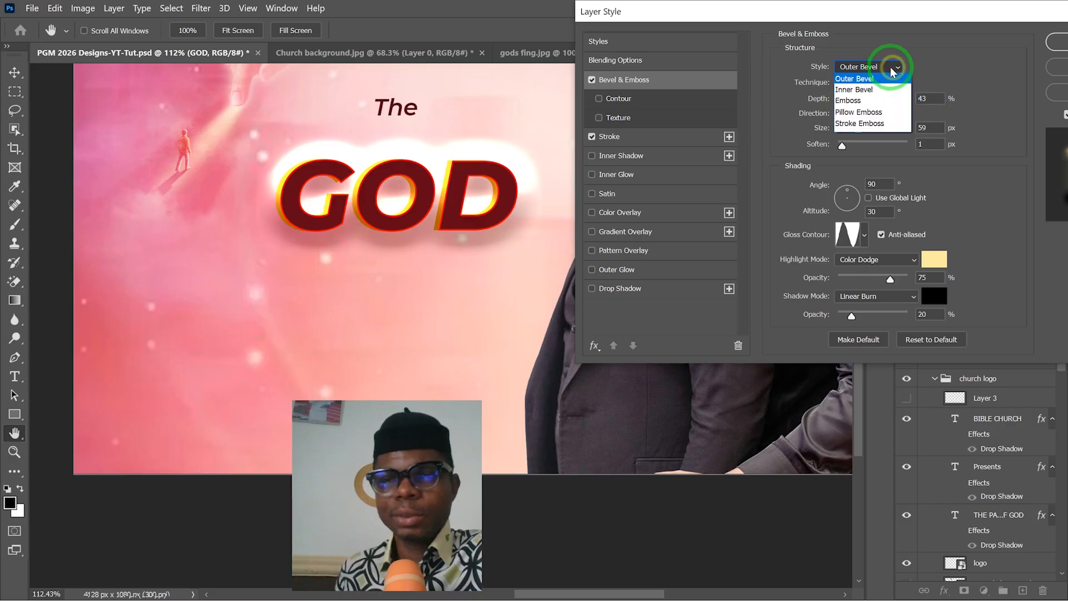
left_click(872, 90)
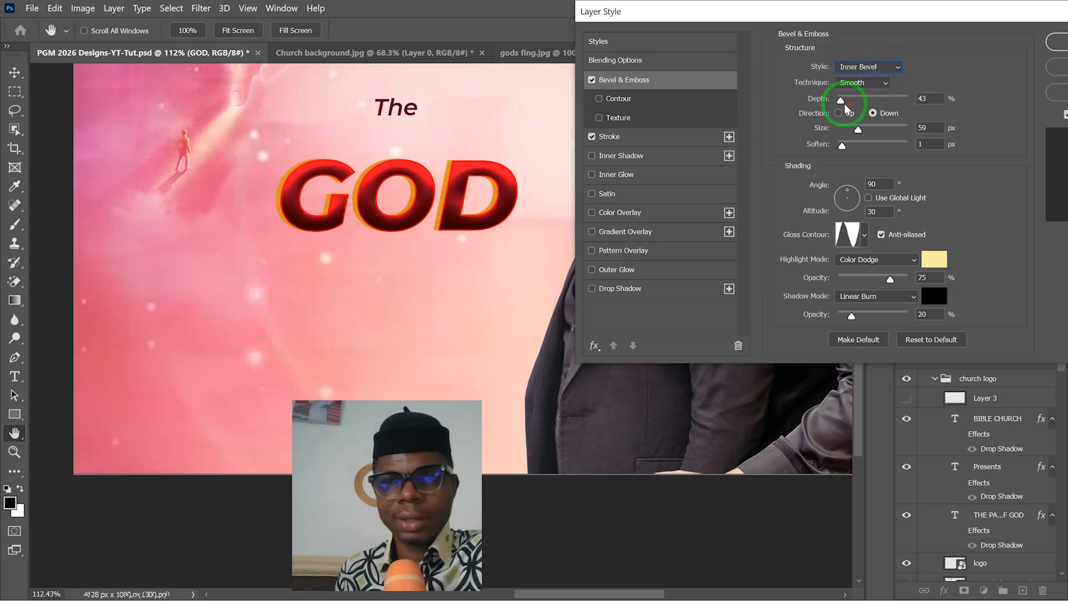
Set the "GOD" bevel to 74% depth, 35 px size and 6 px soften, and apply the layer style.
left_click_drag(844, 101, 843, 102)
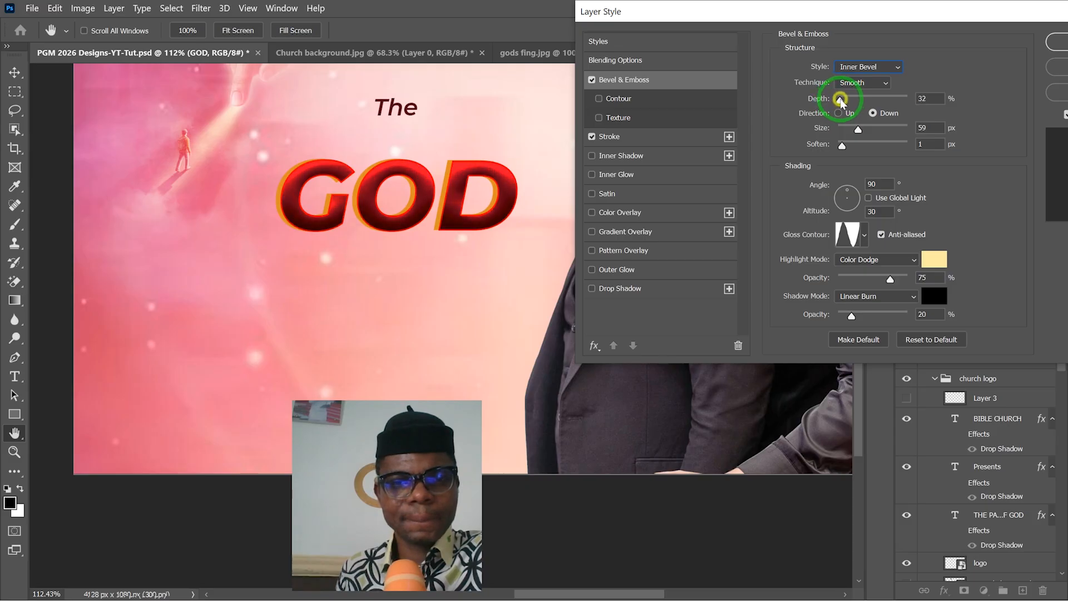
mouse_move(841, 102)
left_mouse_down()
mouse_move(852, 127)
mouse_move(865, 124)
mouse_move(853, 122)
mouse_move(843, 146)
mouse_move(862, 144)
left_mouse_up()
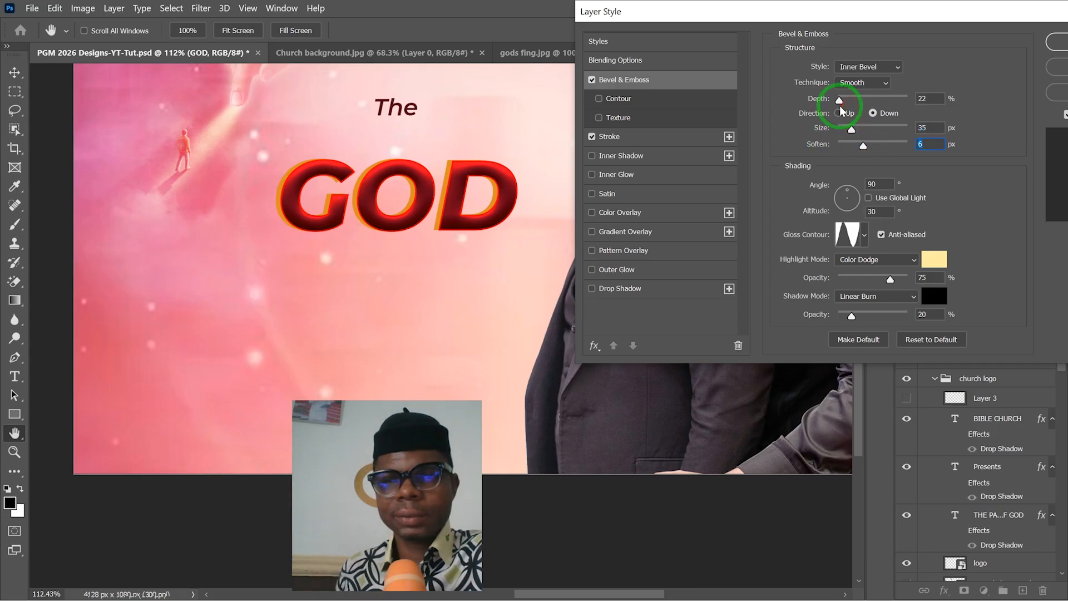
left_click_drag(840, 103, 841, 104)
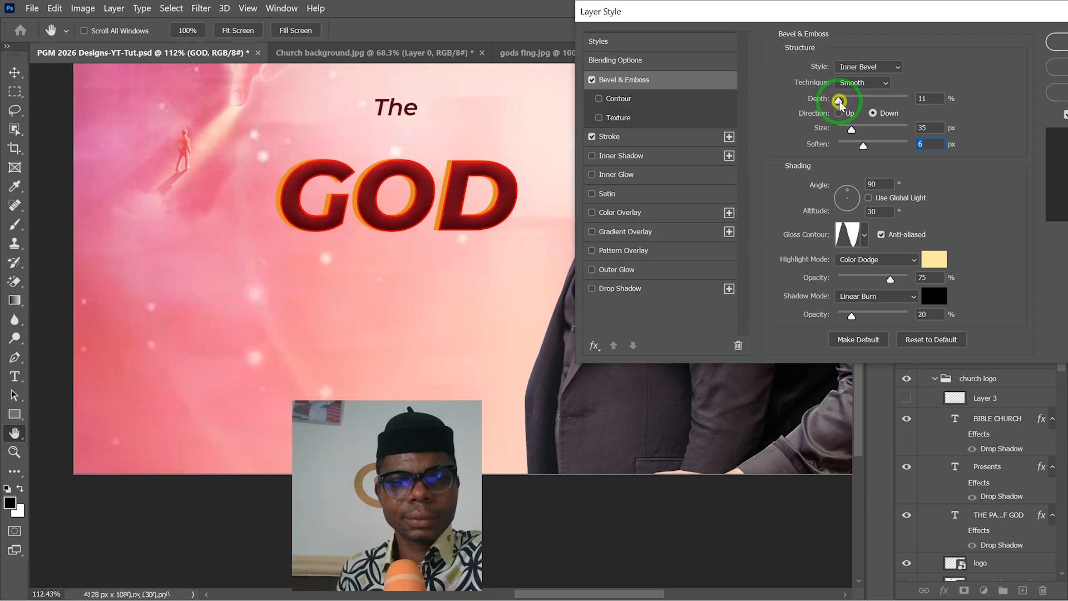
left_click_drag(840, 103, 844, 101)
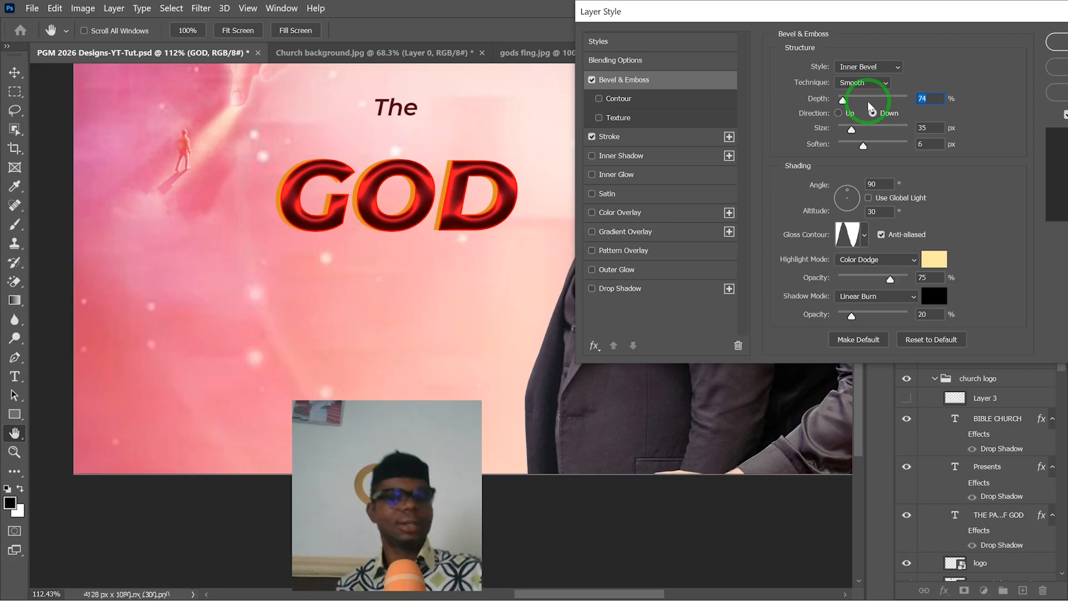
left_click_drag(850, 22, 672, 69)
left_click(920, 82)
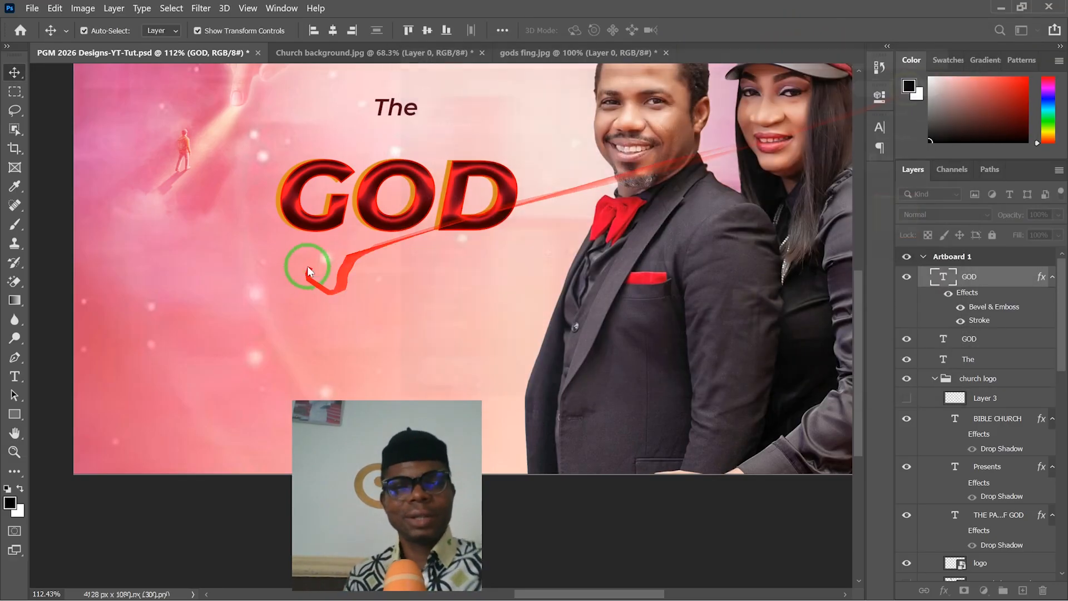
scroll(405, 290, "down", 3)
left_click_drag(392, 283, 656, 276)
left_click_drag(232, 243, 292, 306)
scroll(241, 243, "down", 5)
scroll(489, 299, "up", 4)
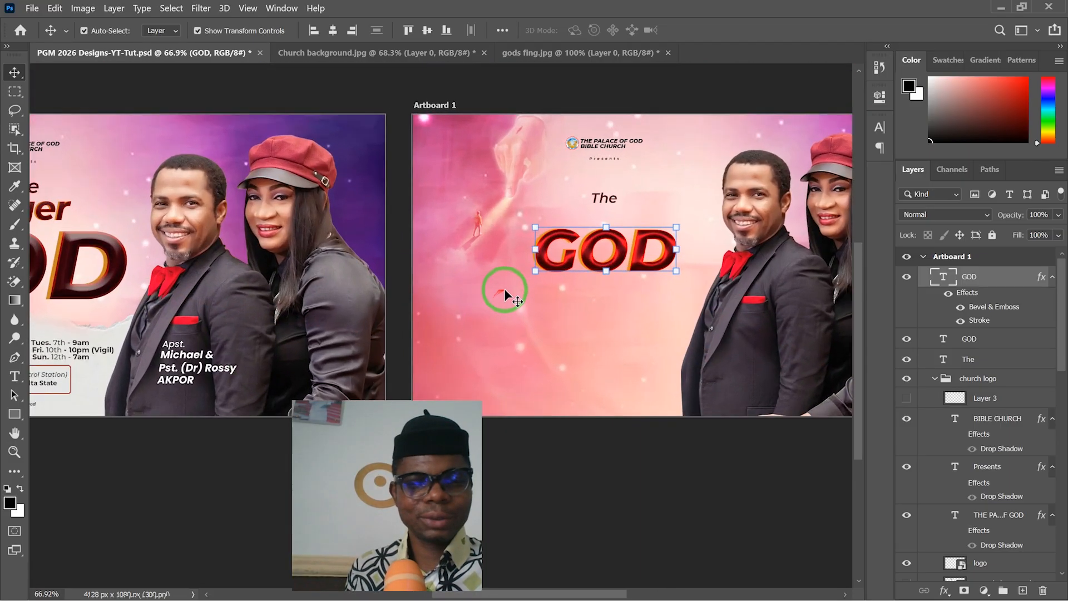
left_click_drag(522, 276, 515, 280)
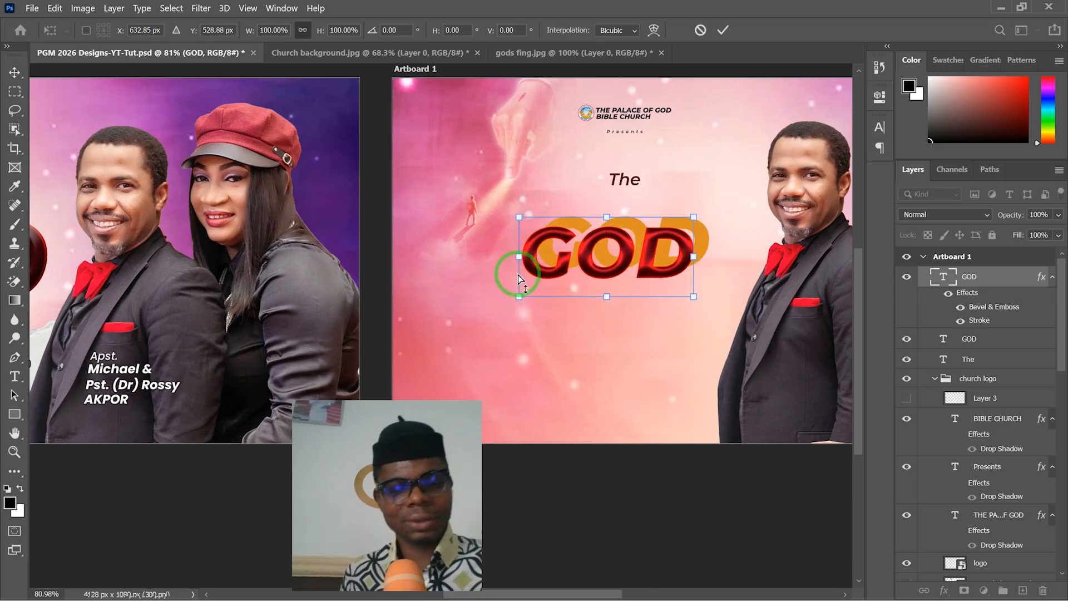
key("ctrl+z")
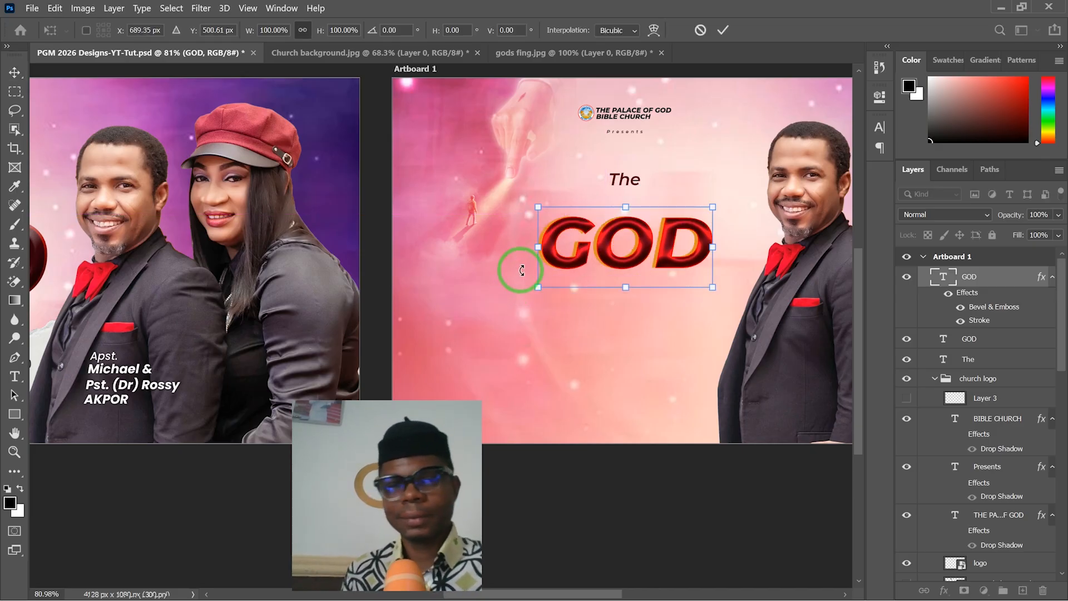
left_click(723, 31)
Select both "GOD" text layers and scale them together to 143.91%.
left_click(998, 339)
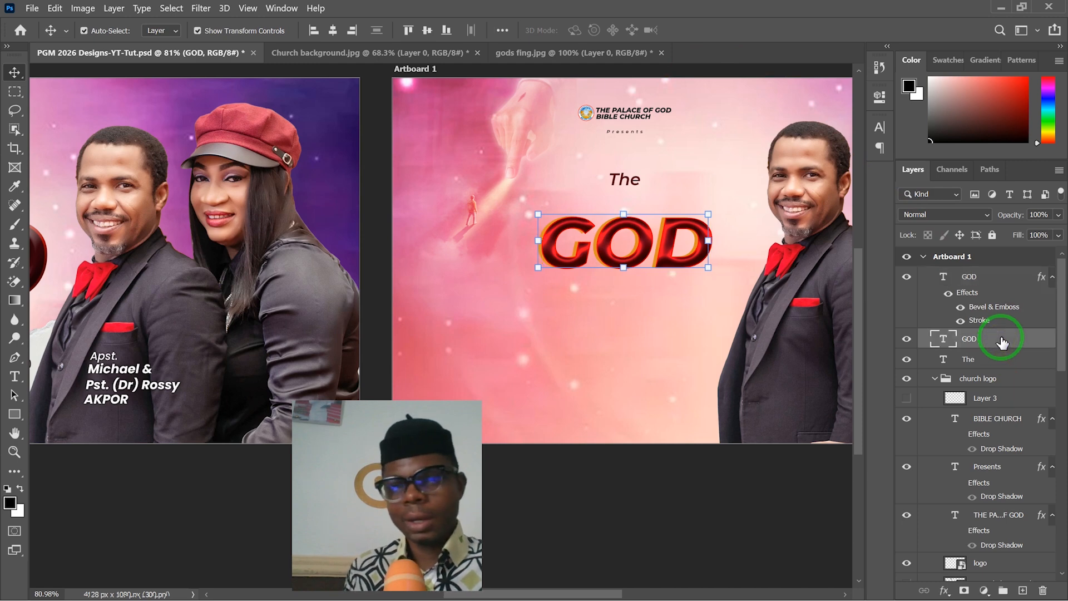
left_click(997, 284, "shift")
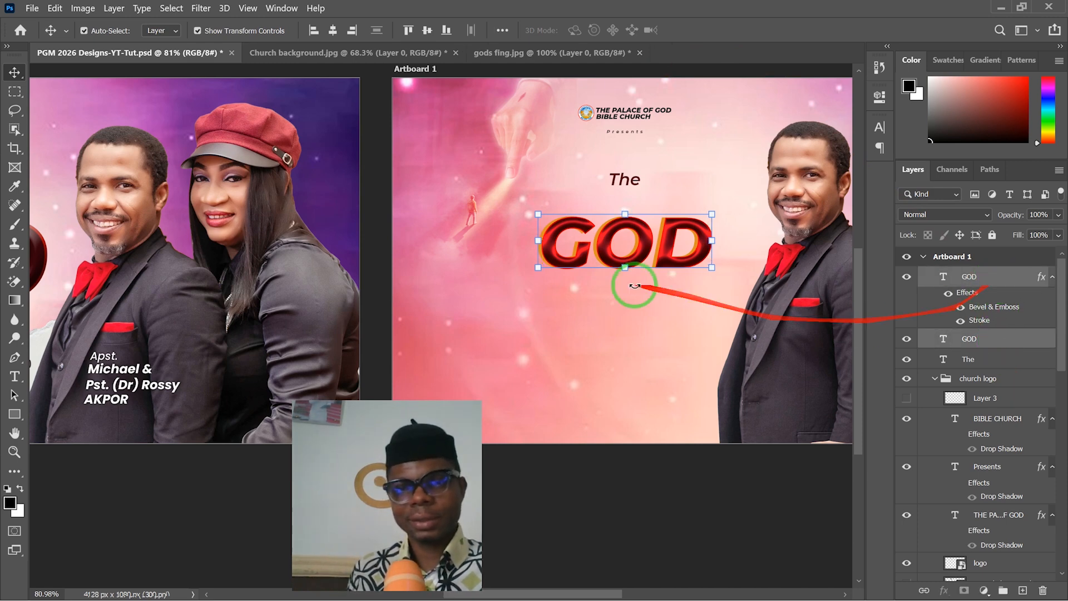
left_click_drag(534, 271, 499, 297)
left_click_drag(712, 282, 745, 291)
left_click(723, 30)
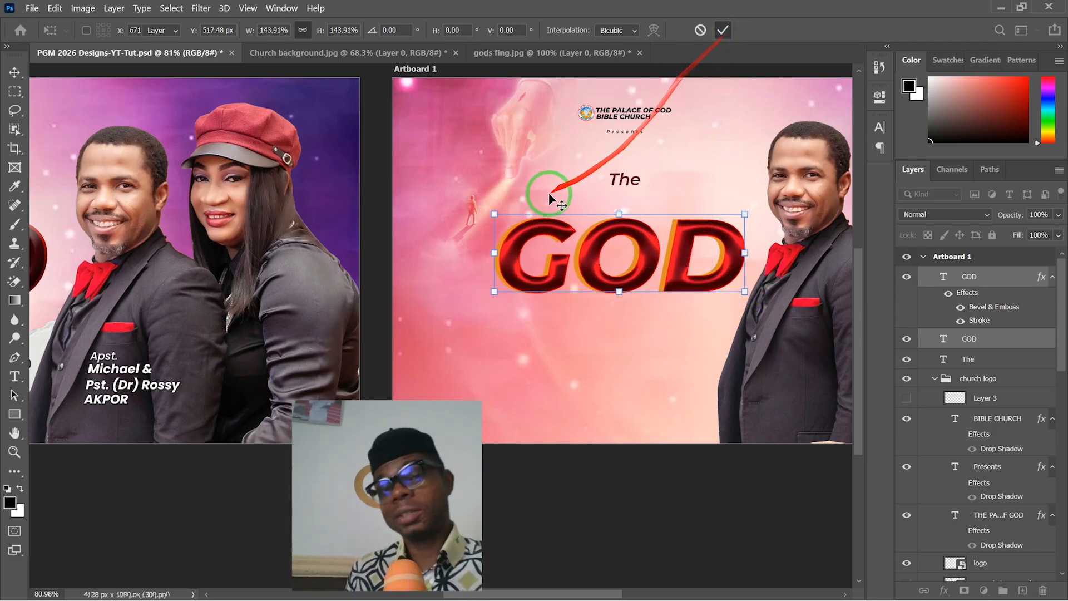
Compare the enlarged "GOD" title on Artboard 1 with the title of the finished reference flyer.
scroll(298, 334, "down", 4)
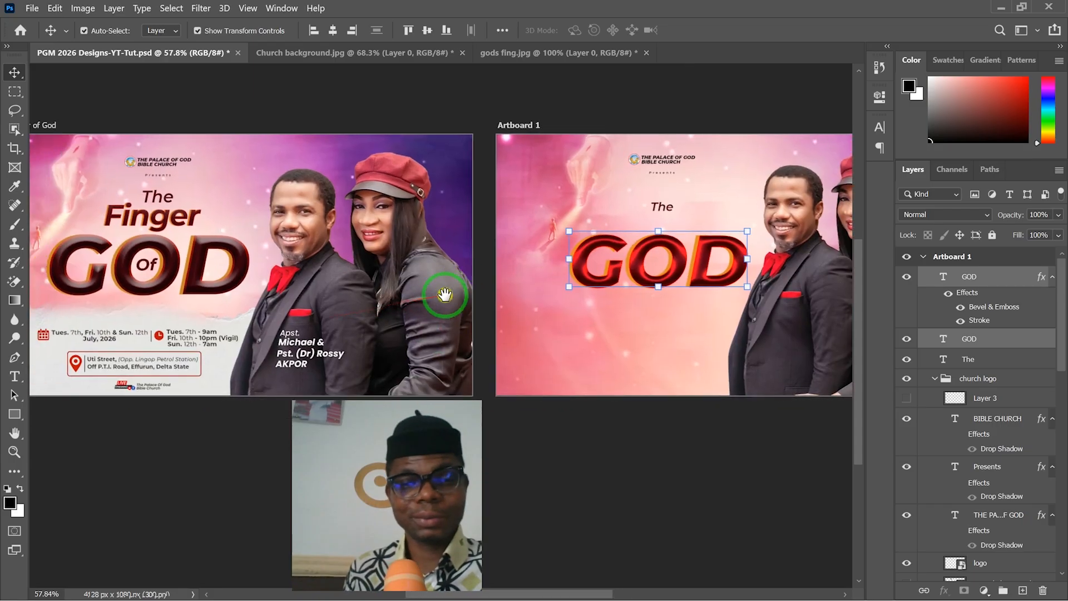
left_click_drag(443, 291, 464, 282)
scroll(137, 279, "up", 2)
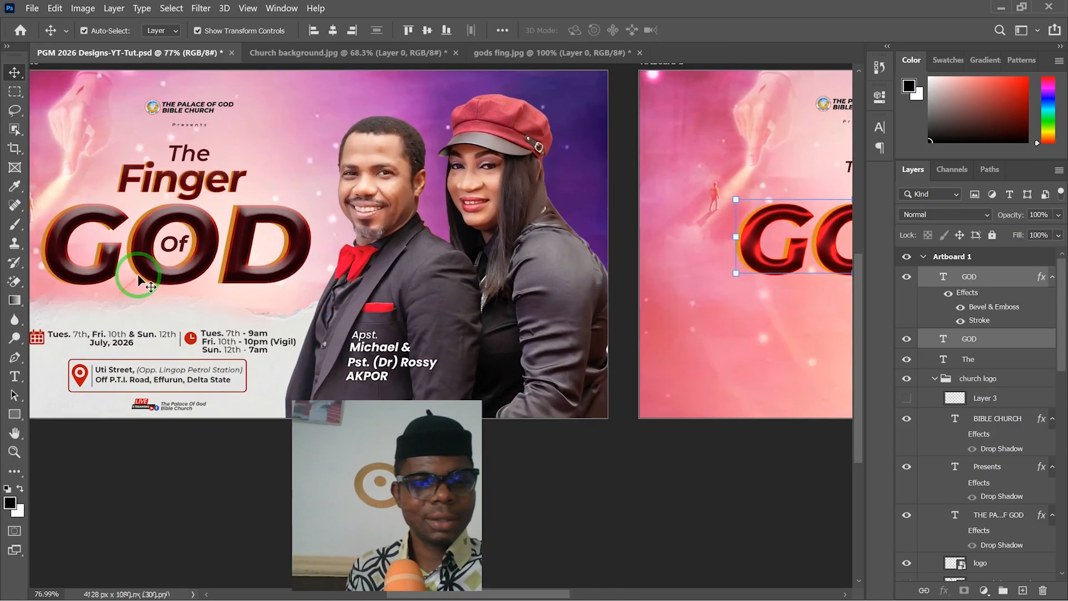
scroll(143, 275, "down", 2)
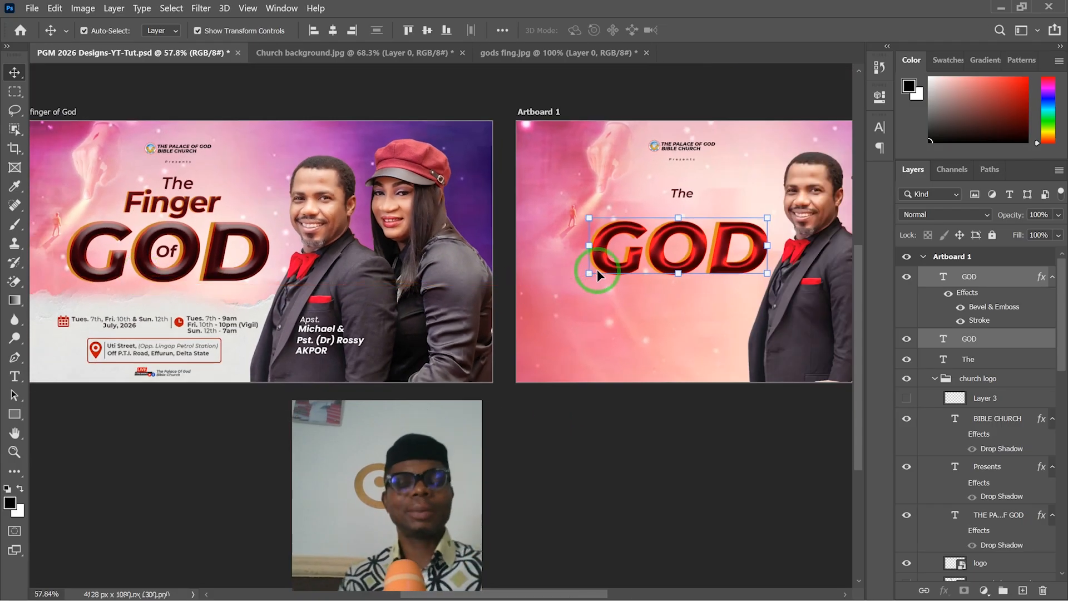
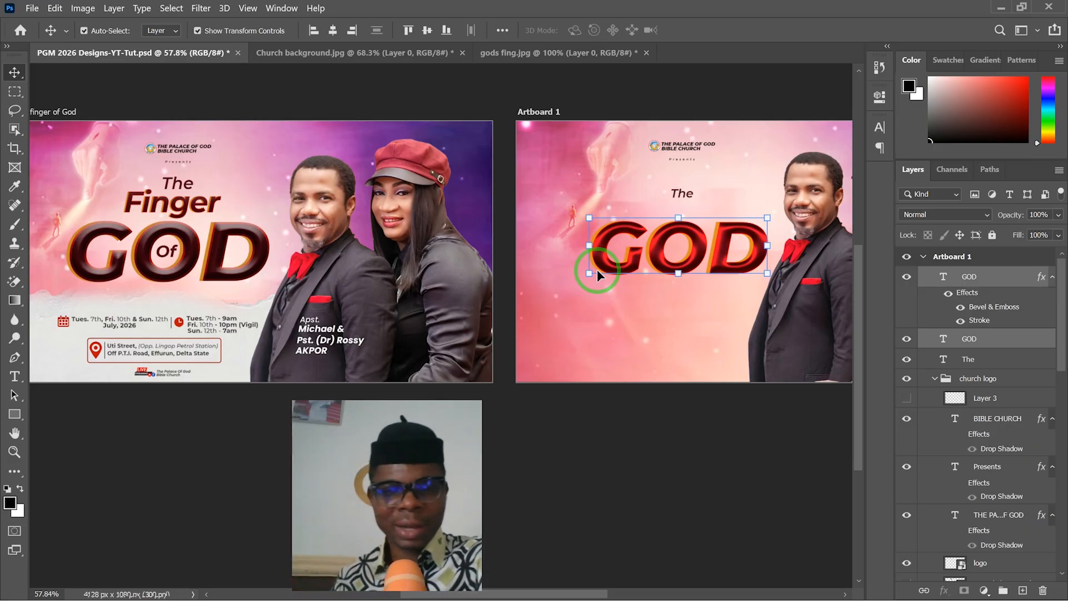
left_click_drag(596, 269, 673, 423)
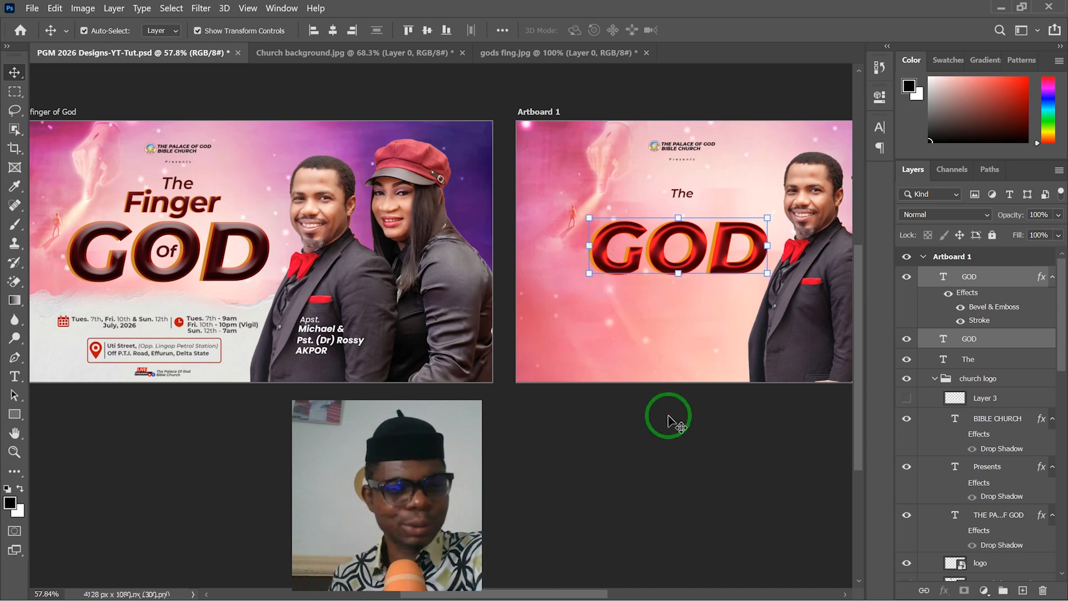
scroll(668, 408, "up", 3)
scroll(681, 209, "down", 5)
scroll(681, 209, "up", 6)
scroll(681, 202, "up", 3)
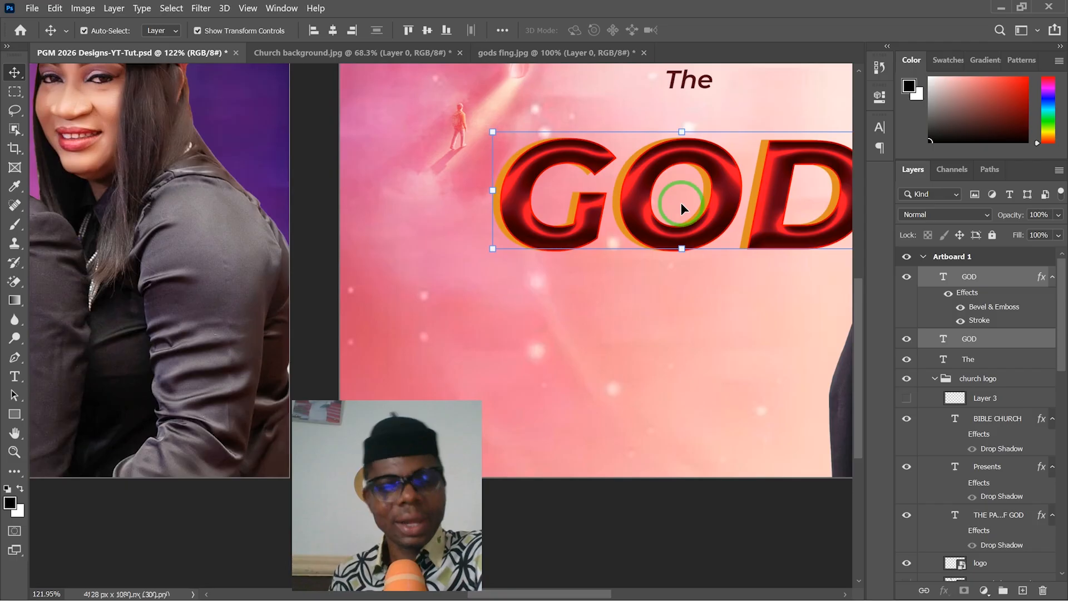
scroll(675, 202, "down", 3)
scroll(676, 211, "down", 3)
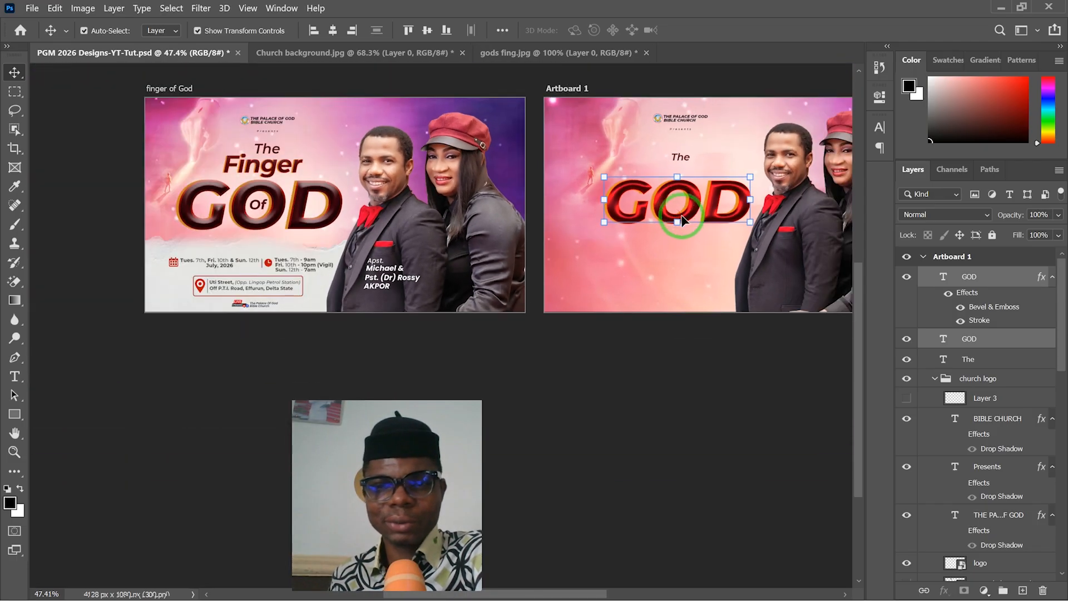
Examine the reference flyer's ripped-paper section with its date, time and venue text and icons.
scroll(199, 275, "up", 4)
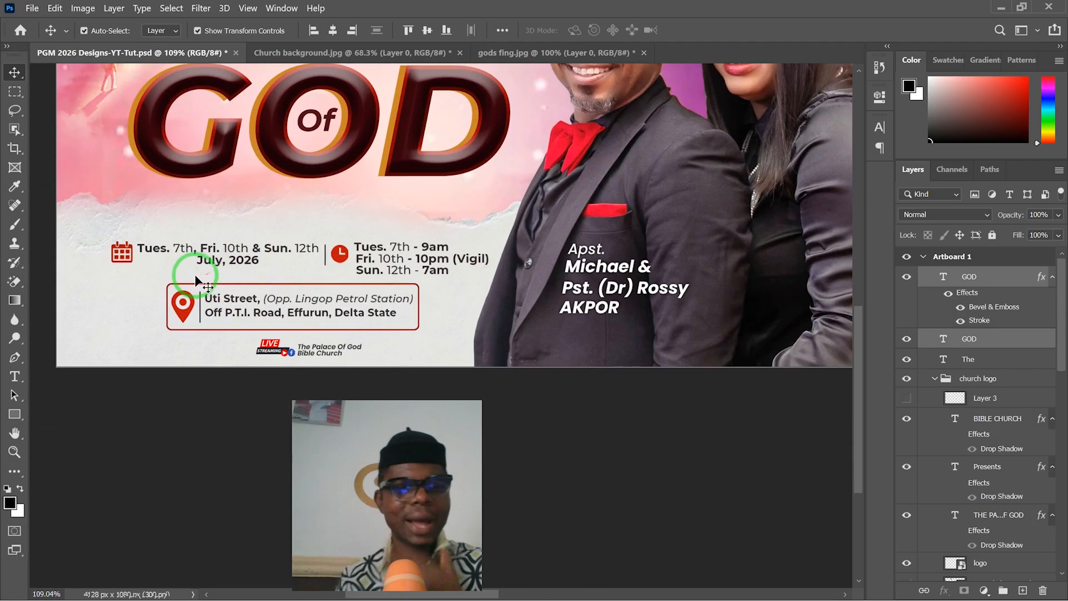
scroll(311, 290, "up", 3)
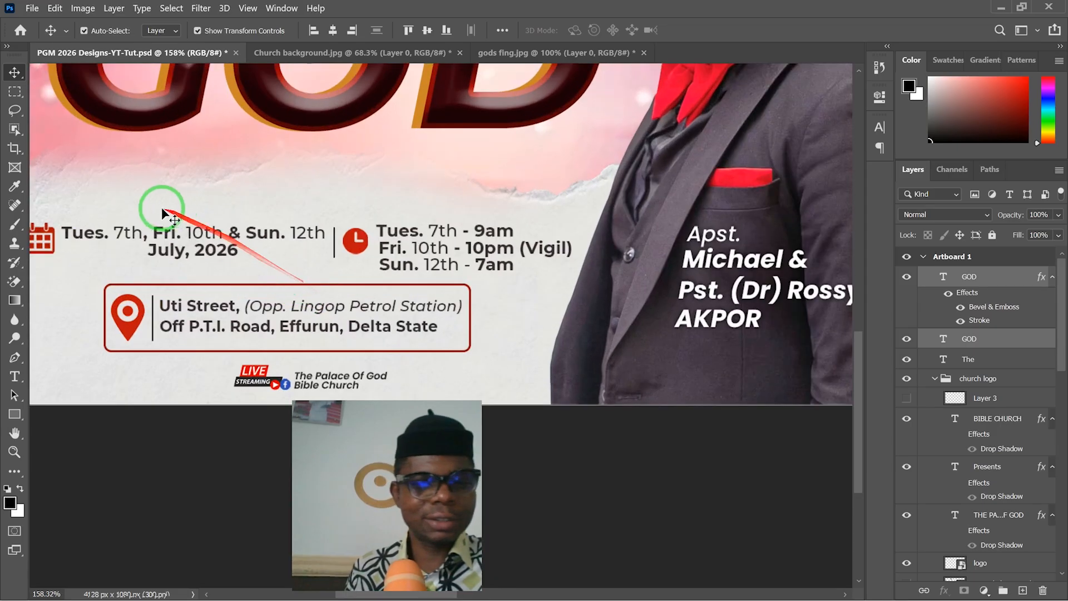
scroll(114, 233, "up", 2)
scroll(114, 234, "down", 1)
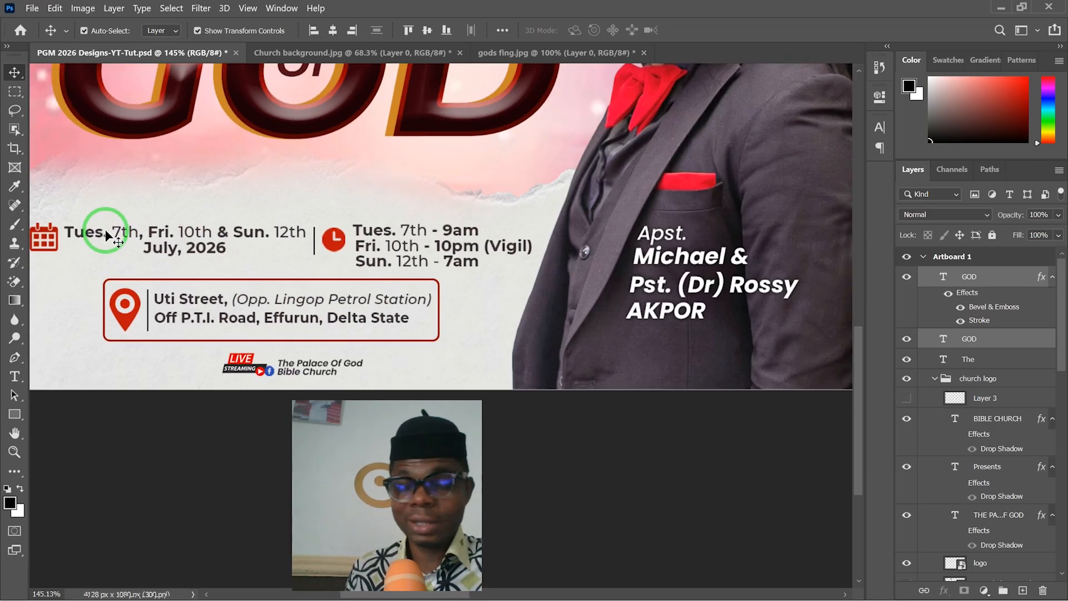
scroll(105, 234, "down", 1)
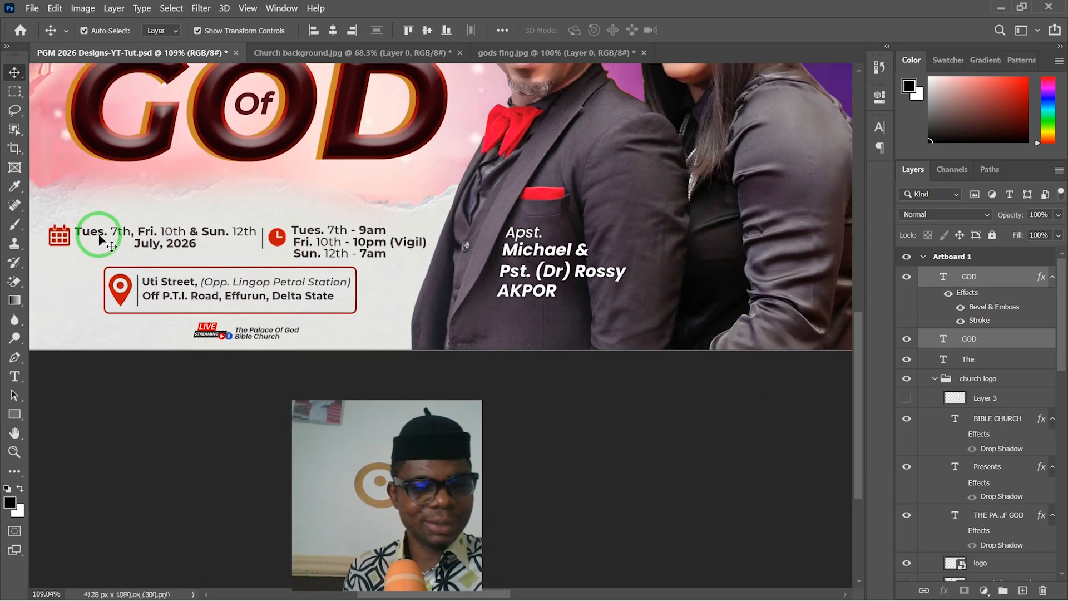
scroll(100, 240, "up", 1)
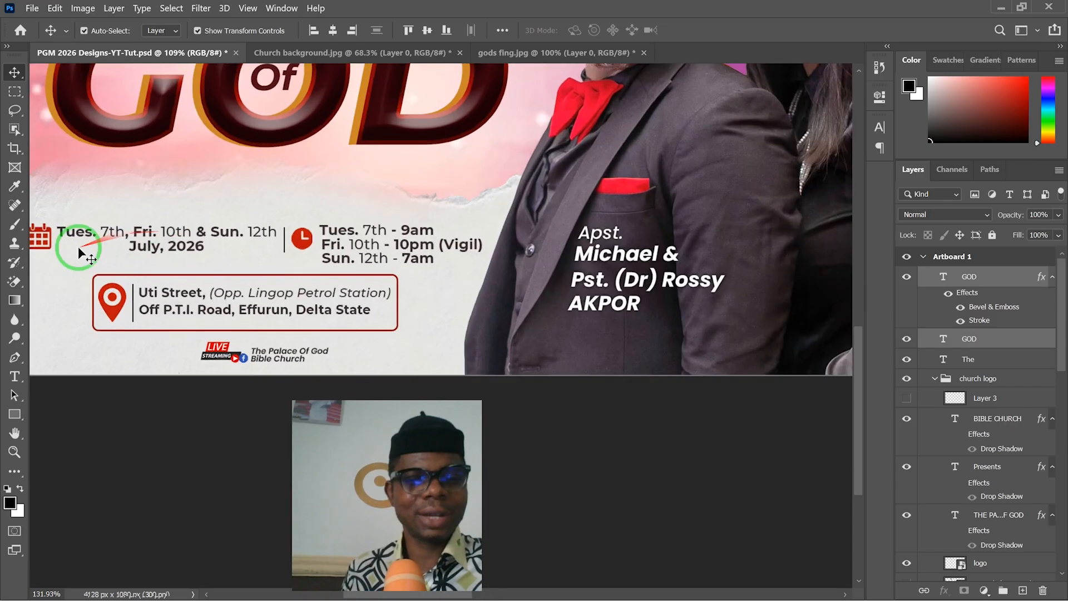
left_click_drag(86, 250, 258, 196)
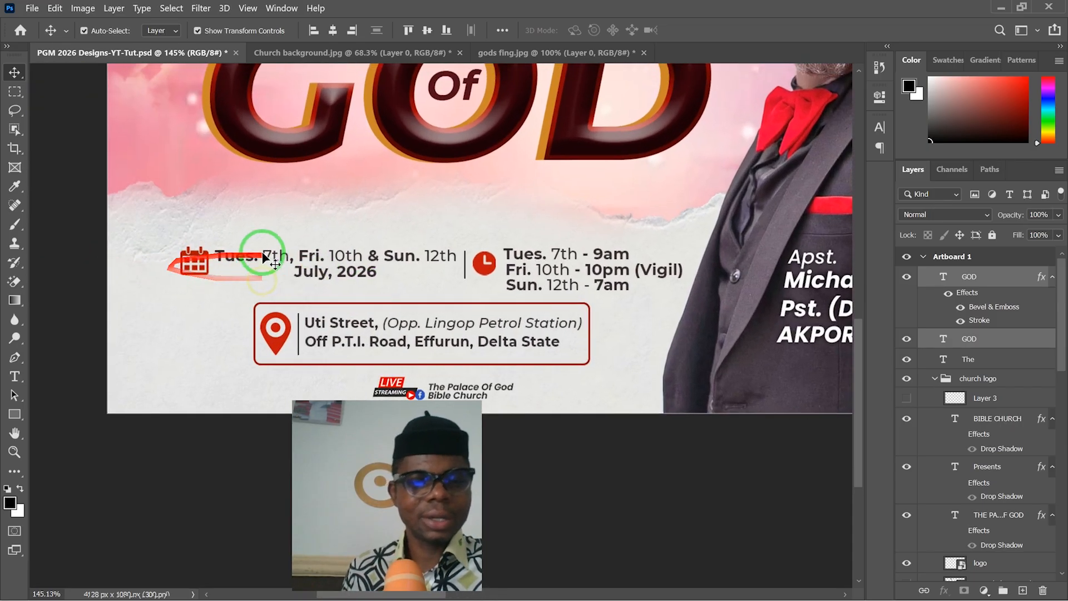
scroll(164, 195, "up", 3)
scroll(166, 271, "down", 1)
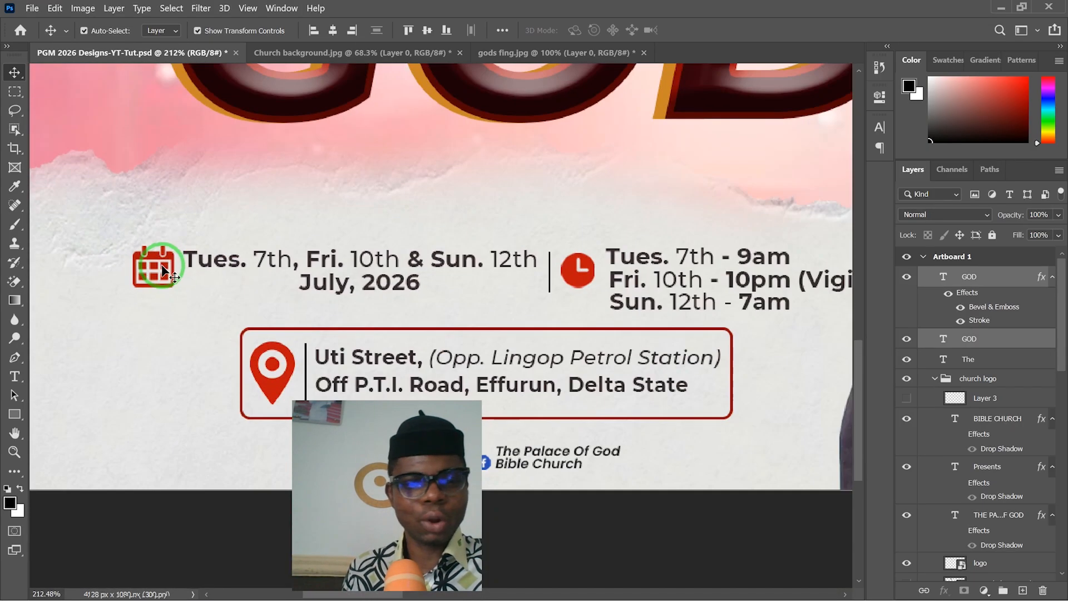
Switch to File Explorer and open date.png from the Desktop's FOG folder in Photoshop.
key("super")
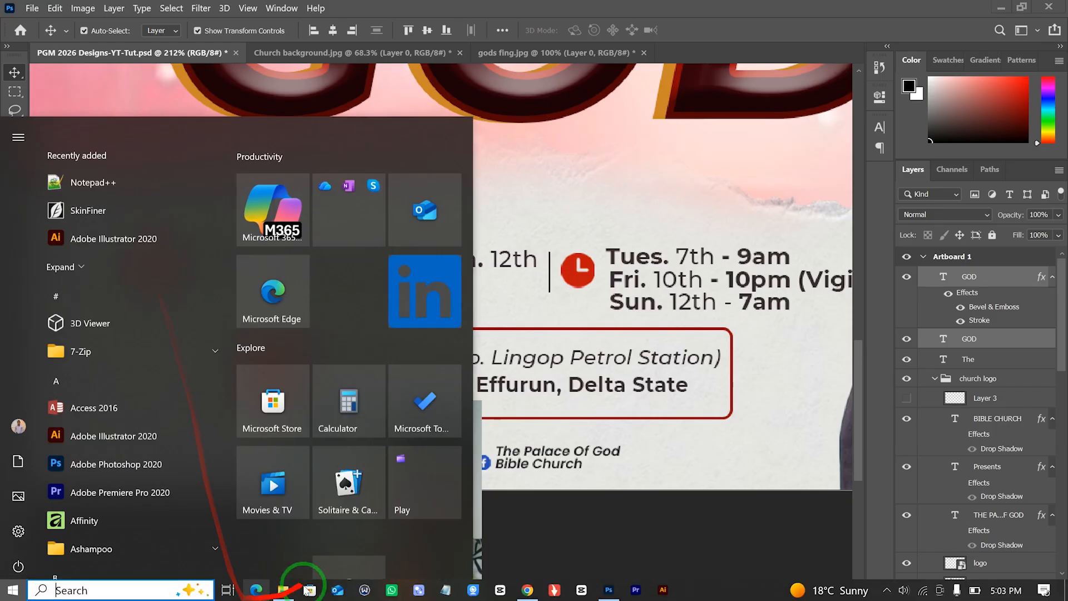
left_click(284, 584)
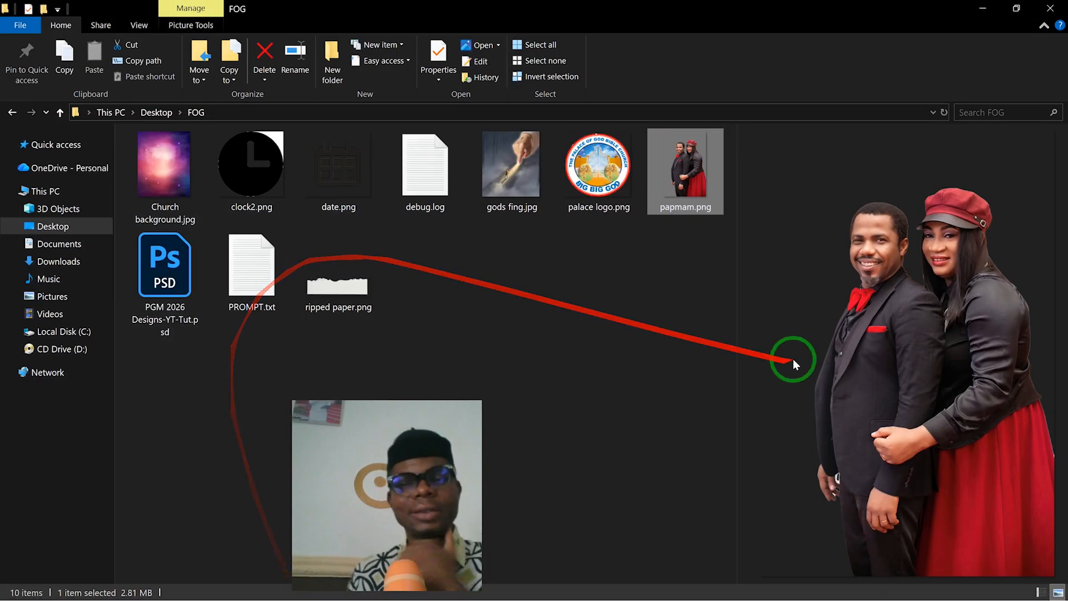
left_click(332, 169)
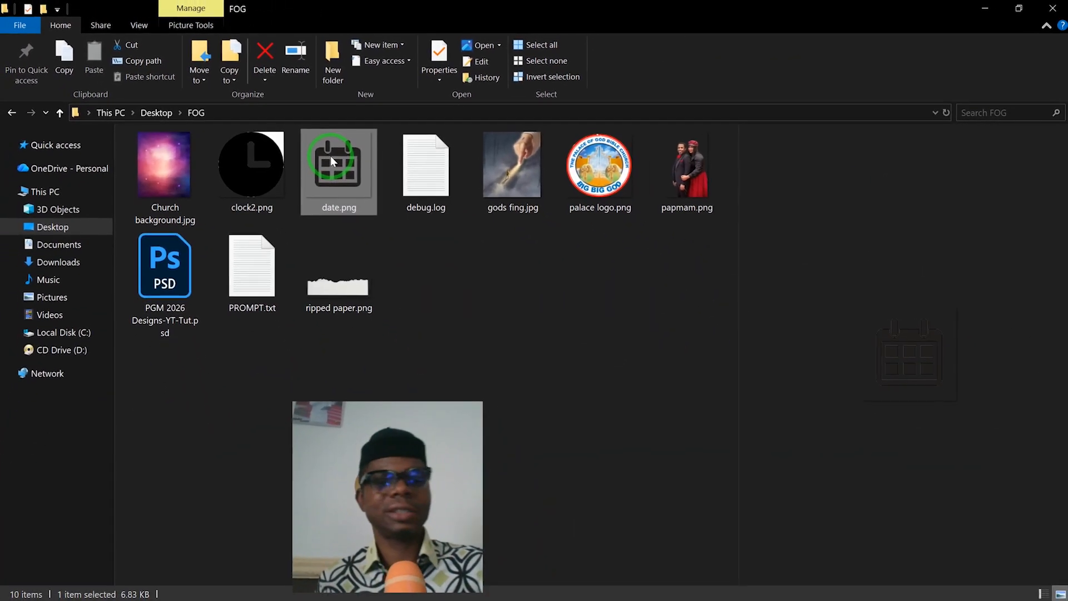
left_click(347, 170)
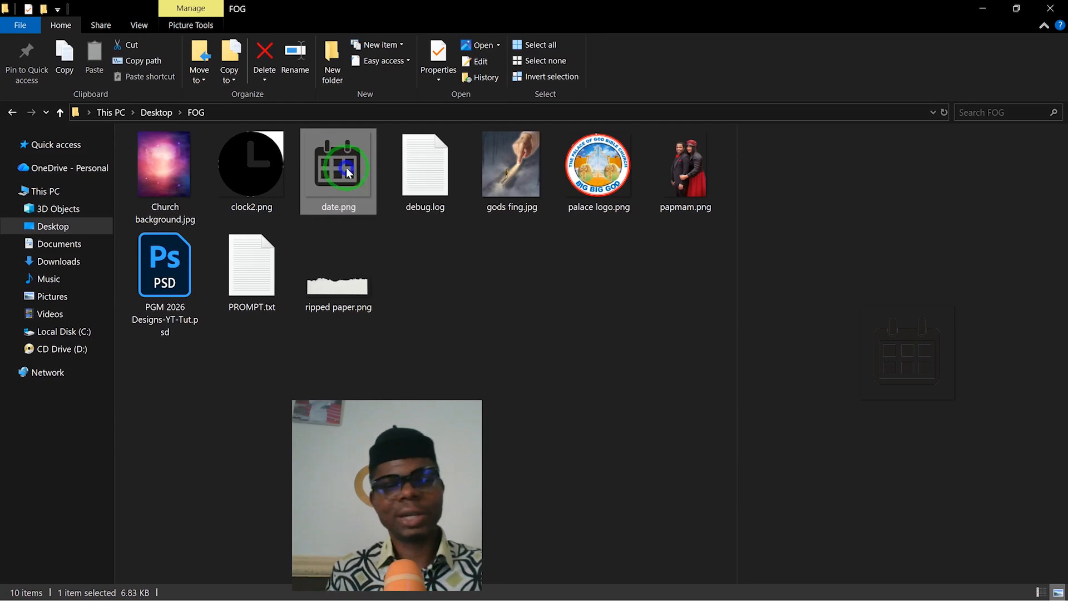
right_click(346, 166)
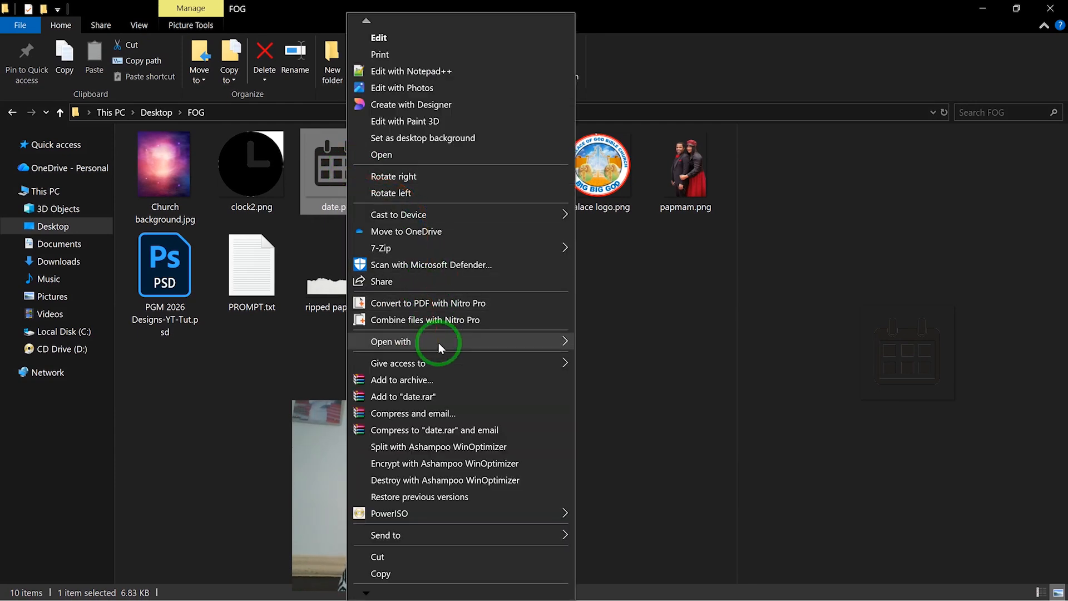
mouse_move(438, 343)
left_click(720, 344)
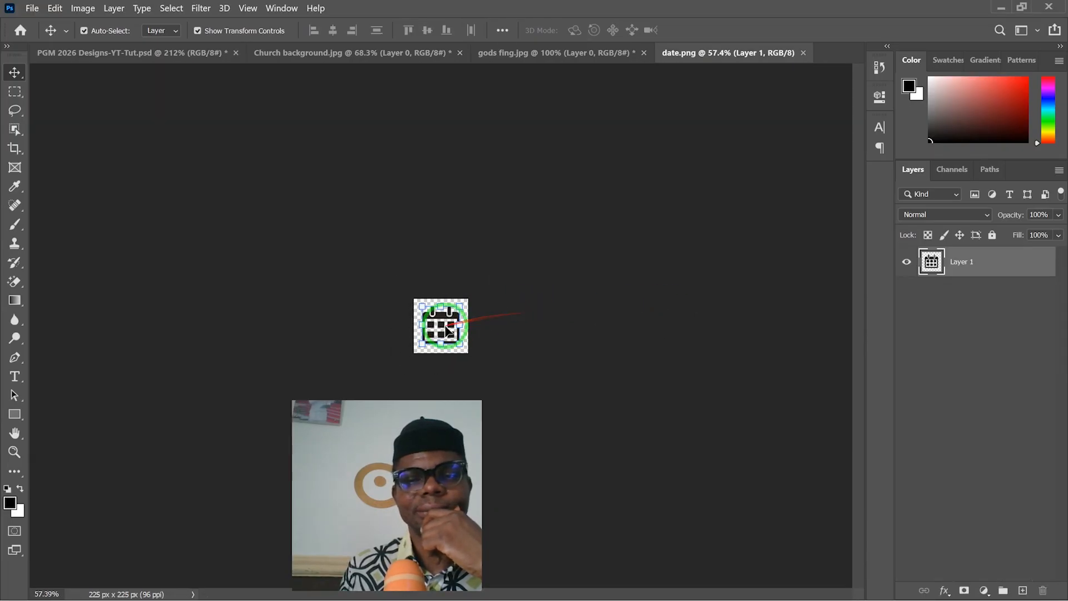
Copy the calendar icon from date.png onto Artboard 1, placing it just below the "G" of the "GOD" title.
left_click_drag(457, 319, 735, 300)
scroll(617, 291, "down", 6)
scroll(238, 232, "down", 2)
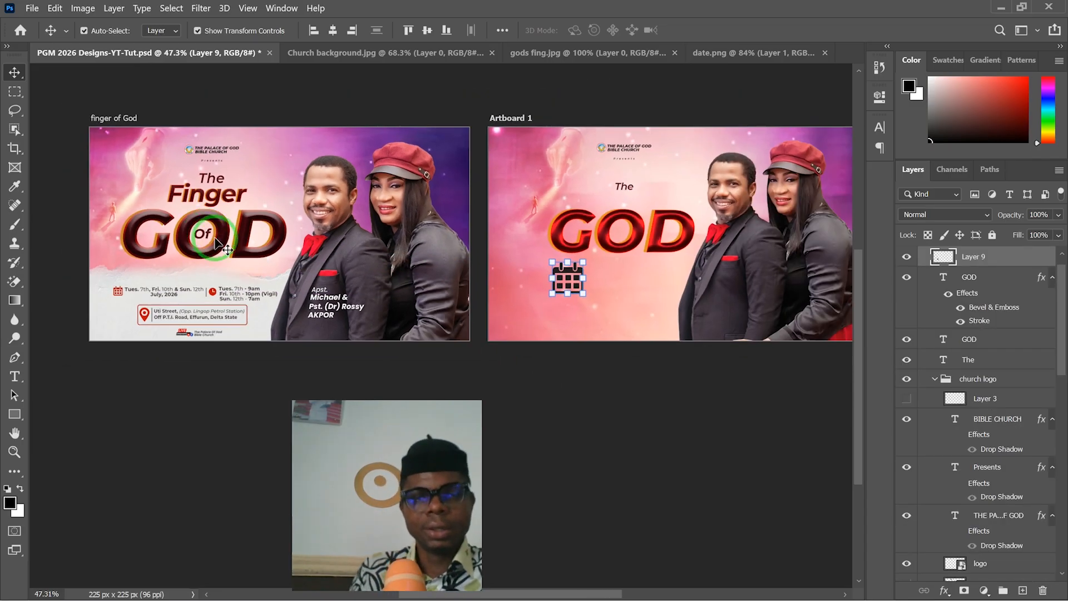
scroll(507, 271, "up", 2)
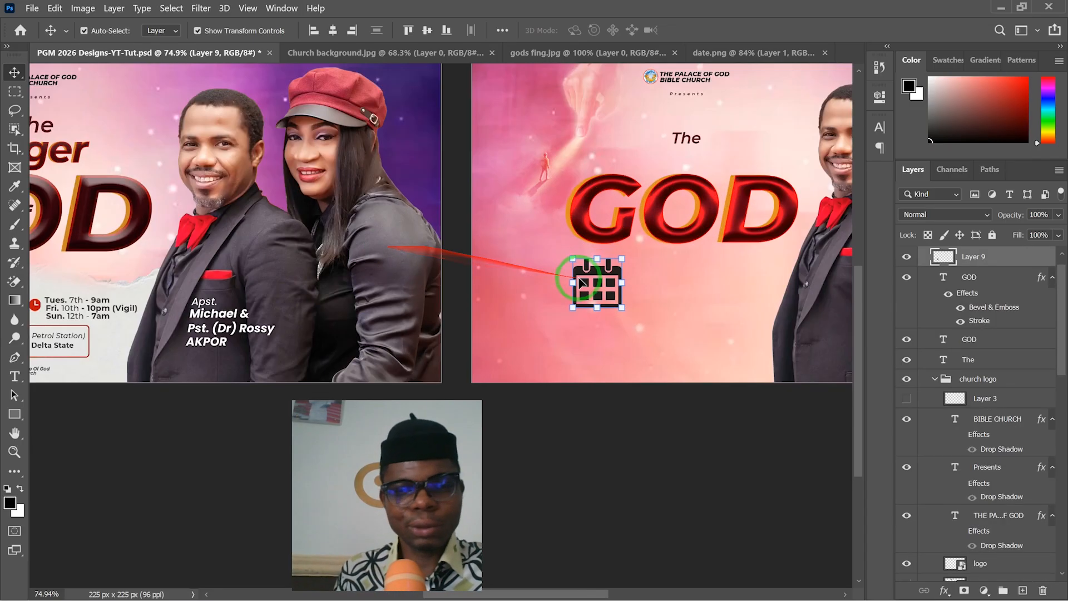
scroll(591, 287, "down", 2)
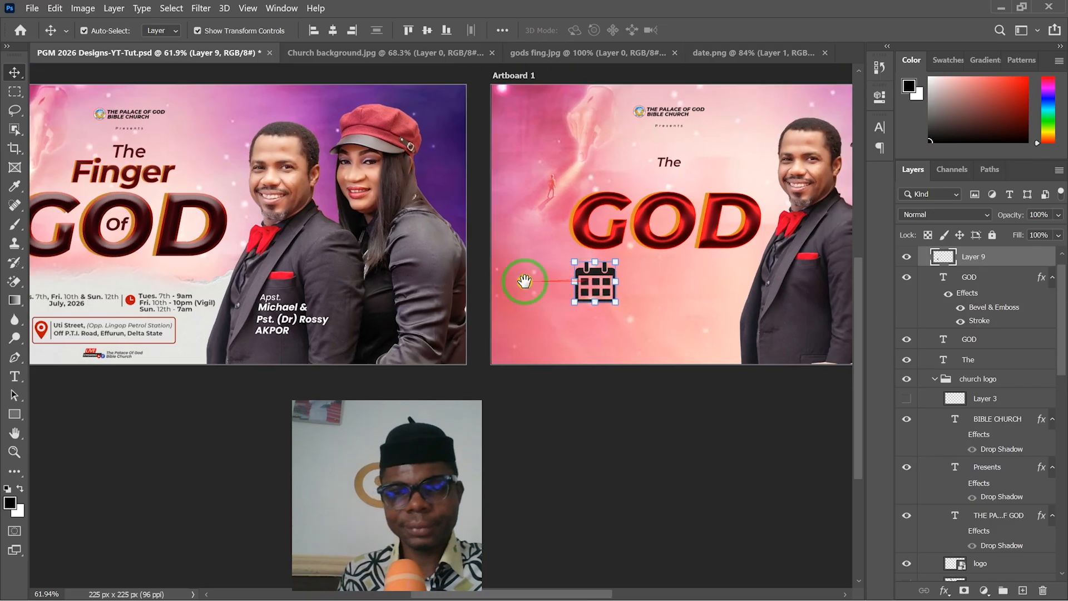
scroll(500, 280, "up", 1)
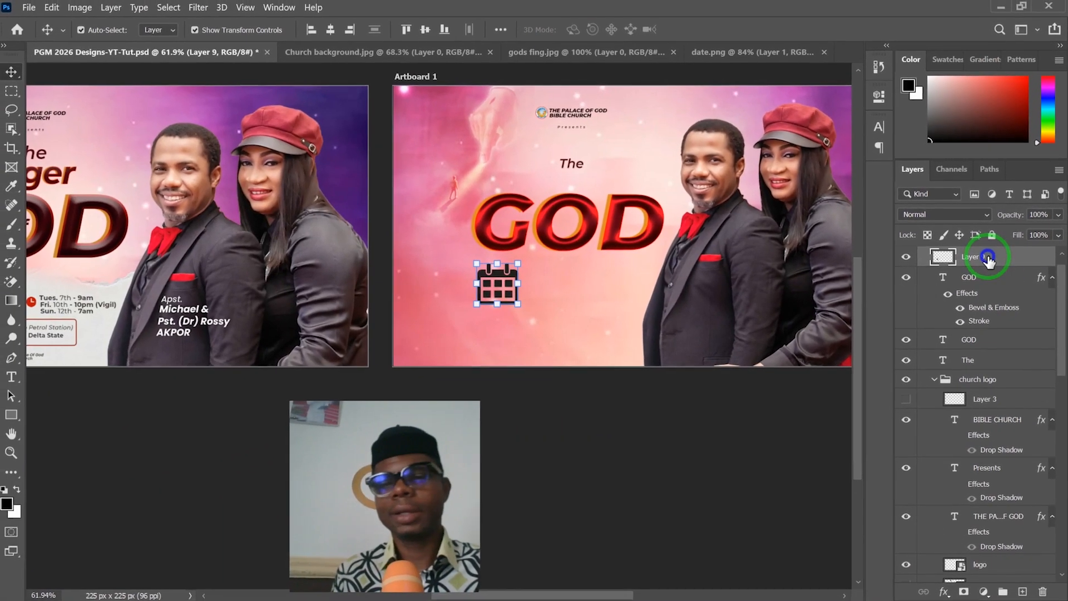
Add a Color Overlay effect to the calendar icon's layer on Artboard 1 and open its color for editing.
right_click(907, 297)
left_click(851, 8)
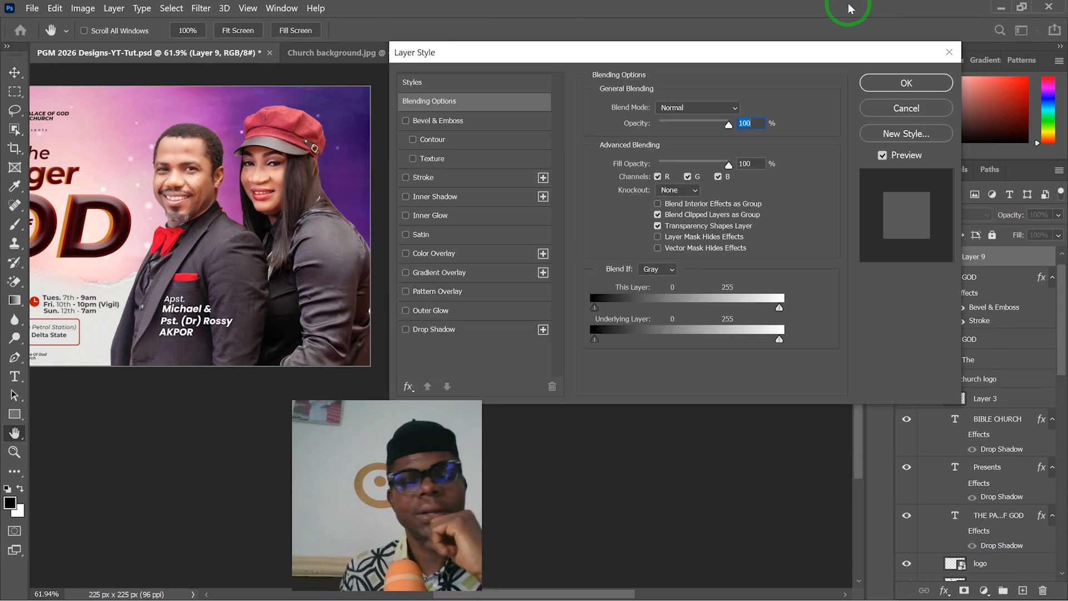
left_click_drag(776, 52, 976, 11)
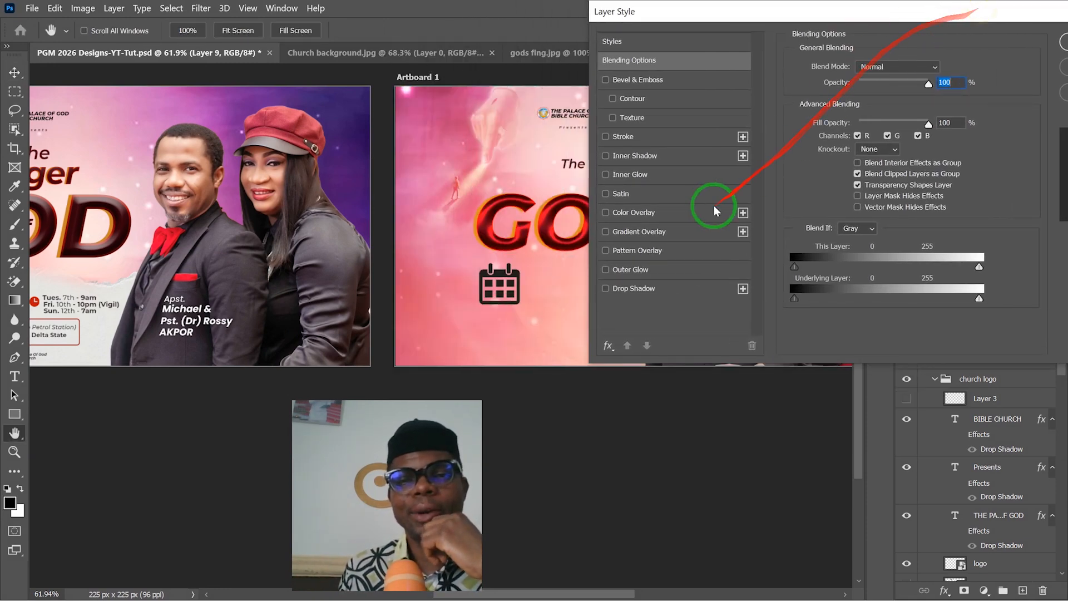
left_click(657, 212)
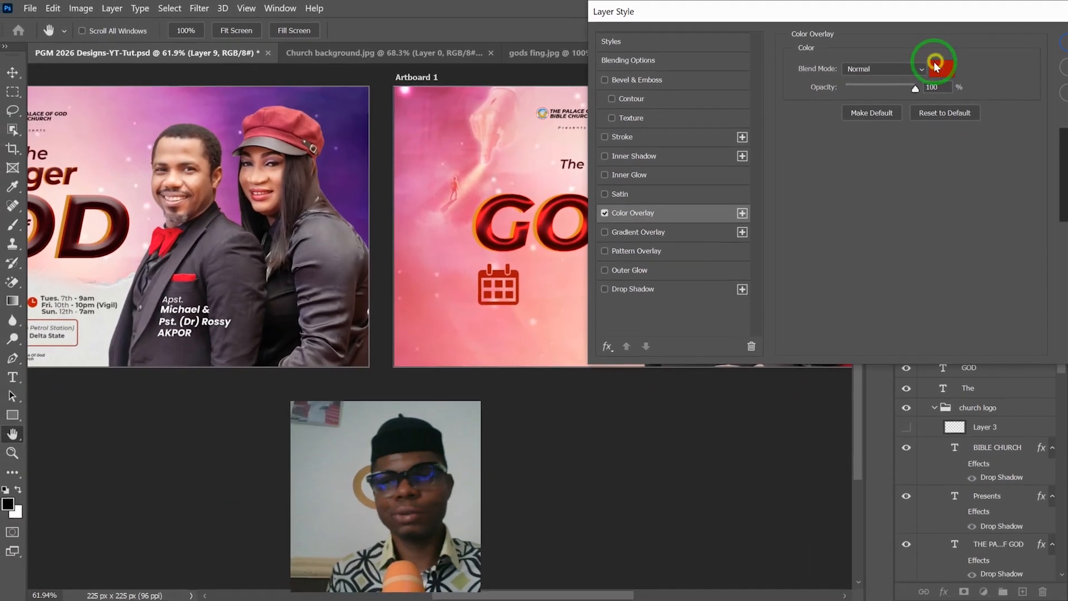
left_click(807, 134)
Try pale pink e0bebd, near-black 170606 and dark blue-grey 1e2022 as the calendar icon's overlay color.
left_click(596, 288)
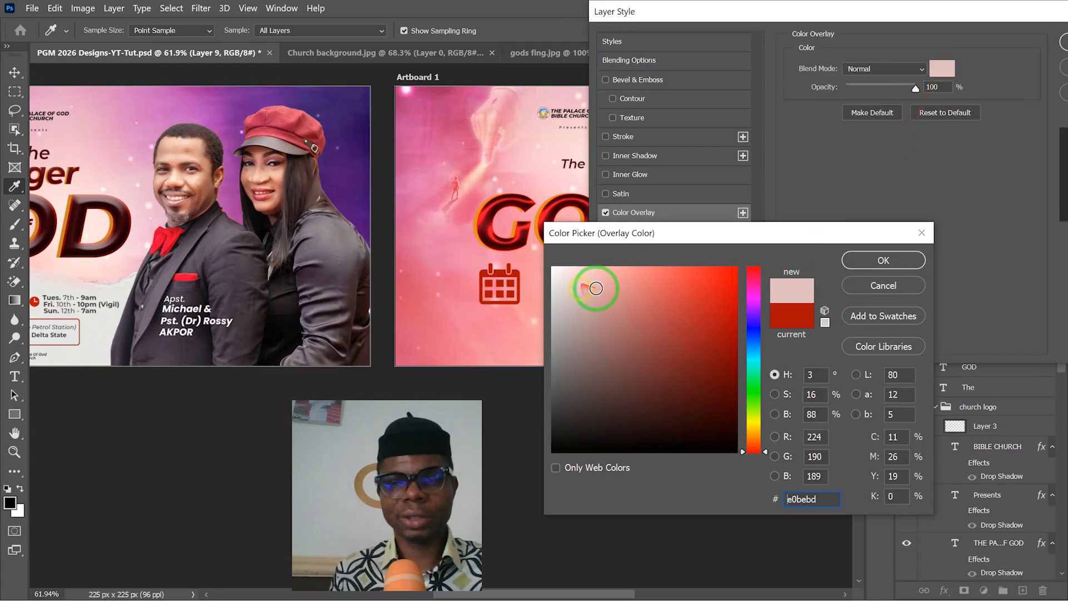
left_click(694, 436)
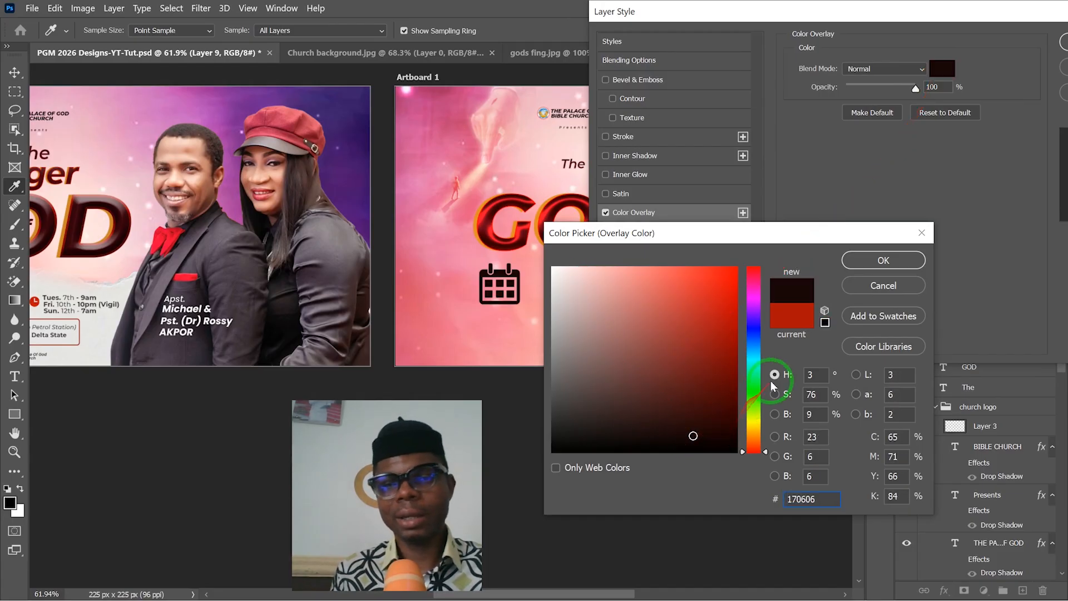
left_click(751, 345)
mouse_move(728, 312)
left_mouse_down()
mouse_move(731, 388)
mouse_move(698, 436)
mouse_move(574, 427)
mouse_move(602, 389)
left_mouse_up()
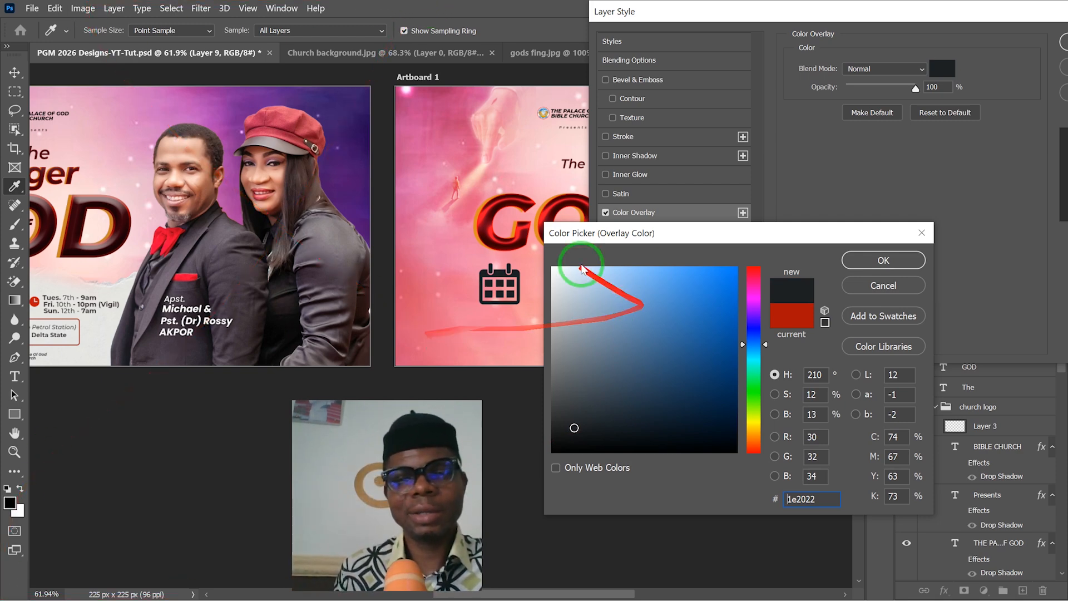
Sample the red of the "GOD" title, darken it to 770716, and apply it as the calendar icon's overlay color.
left_click(490, 225)
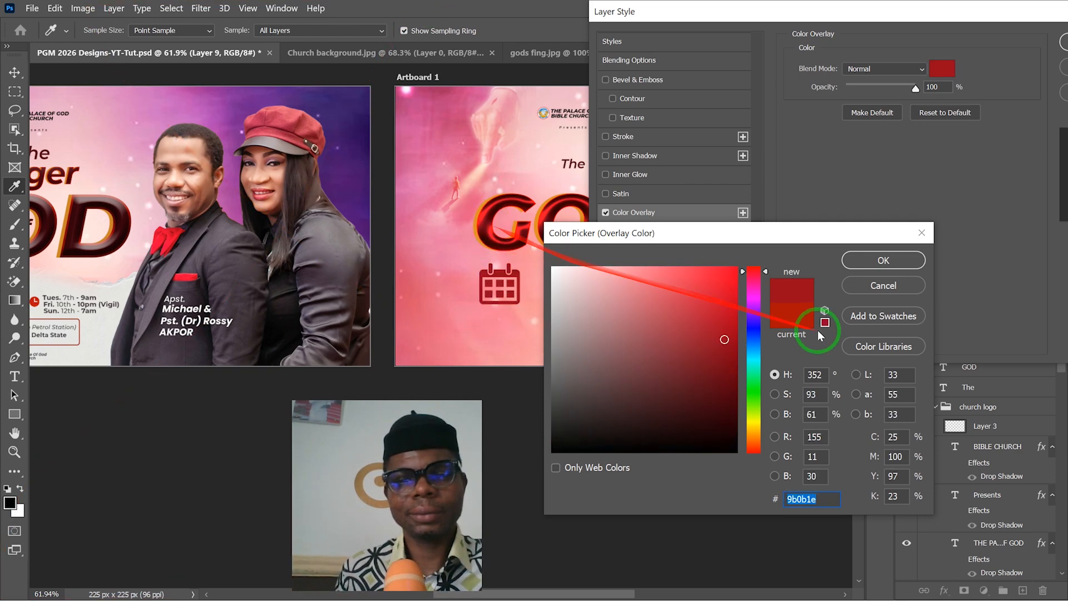
left_click(727, 327)
mouse_move(727, 326)
left_mouse_down()
mouse_move(723, 305)
mouse_move(726, 365)
left_mouse_up()
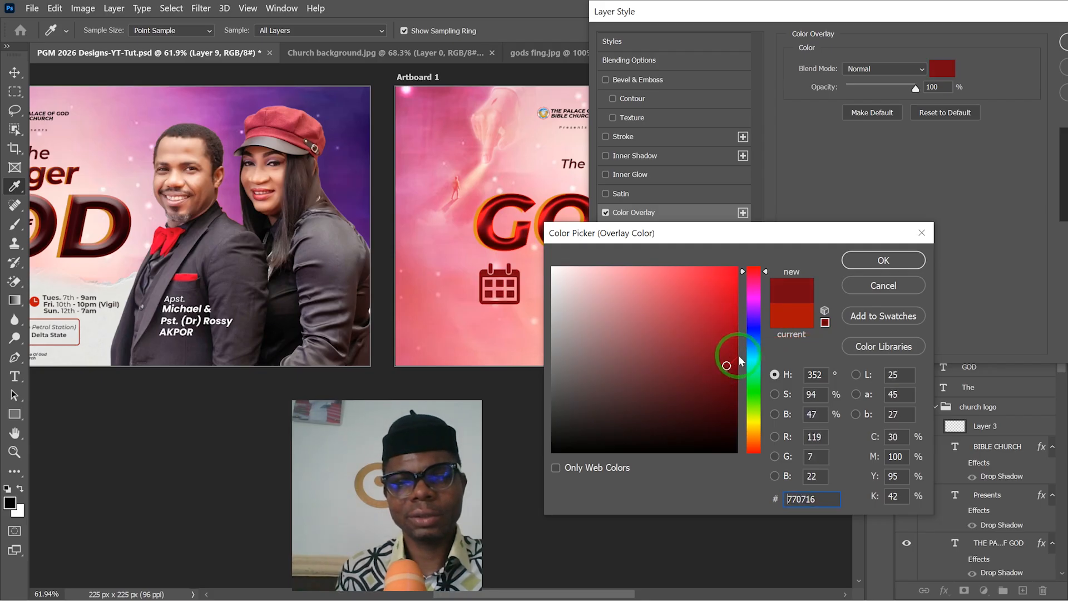
left_click(871, 260)
key("h")
scroll(529, 317, "down", 5)
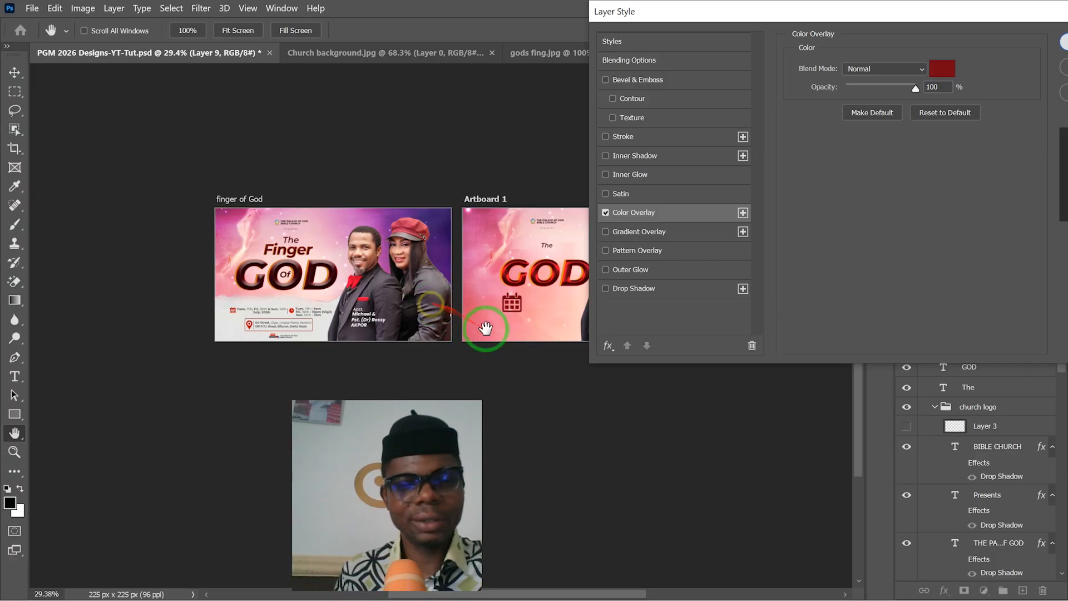
key("Return")
Rotate the calendar icon on Artboard 1 by about -3.39° and commit the transform.
key("v")
left_click_drag(503, 318, 544, 286)
scroll(452, 320, "up", 5)
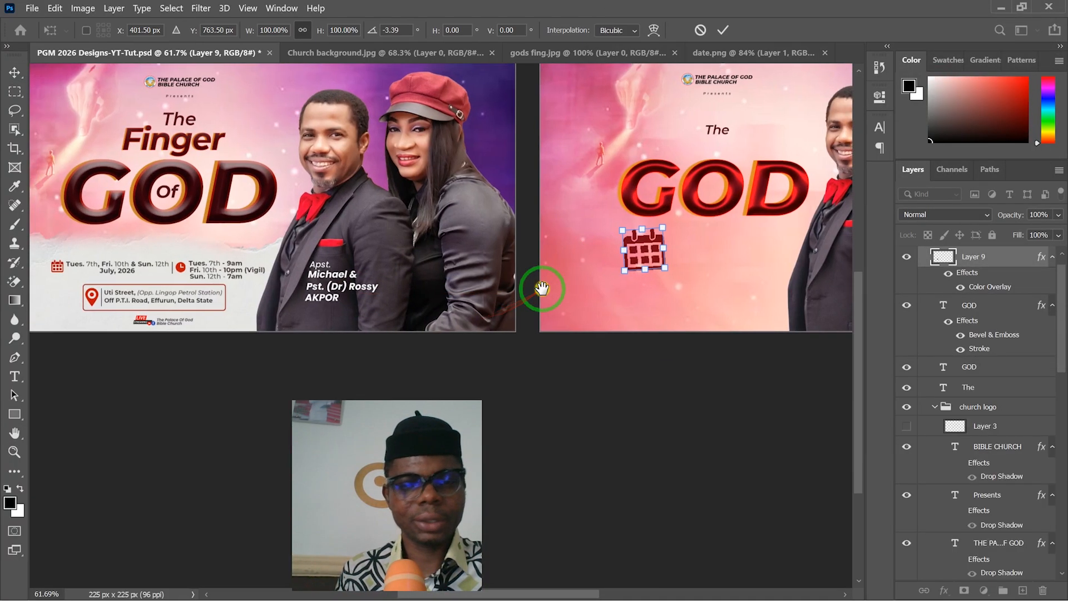
scroll(255, 310, "up", 3)
left_click(723, 30)
Examine the reference flyer's torn paper layer by selecting it and toggling its visibility, leaving it visible and deselected.
scroll(277, 238, "down", 3)
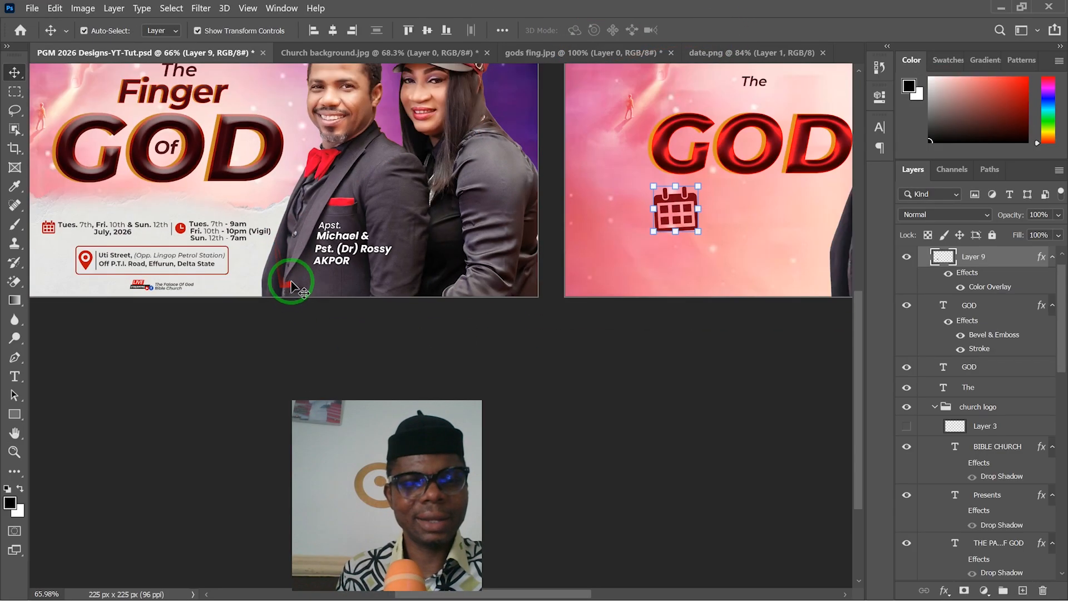
left_click_drag(388, 258, 520, 267)
scroll(282, 268, "up", 2)
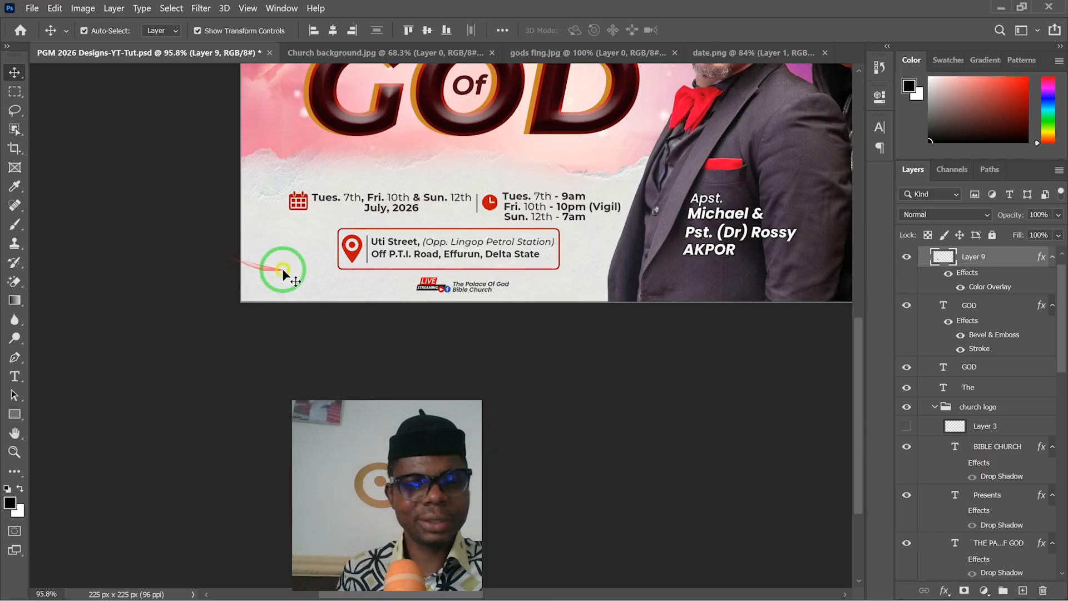
left_click(282, 262)
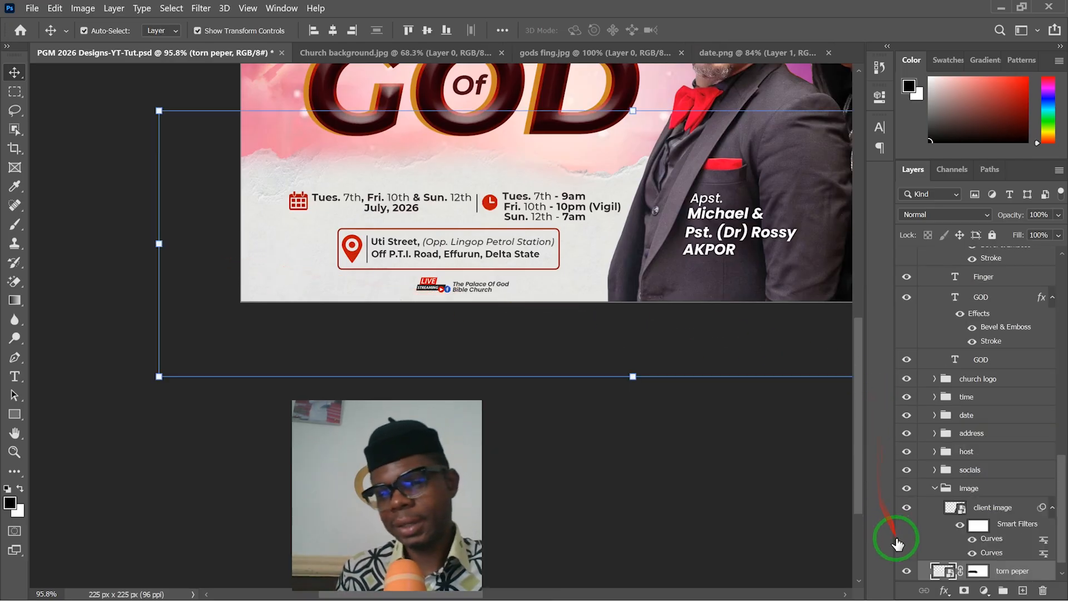
scroll(479, 381, "down", 1)
left_click(907, 572)
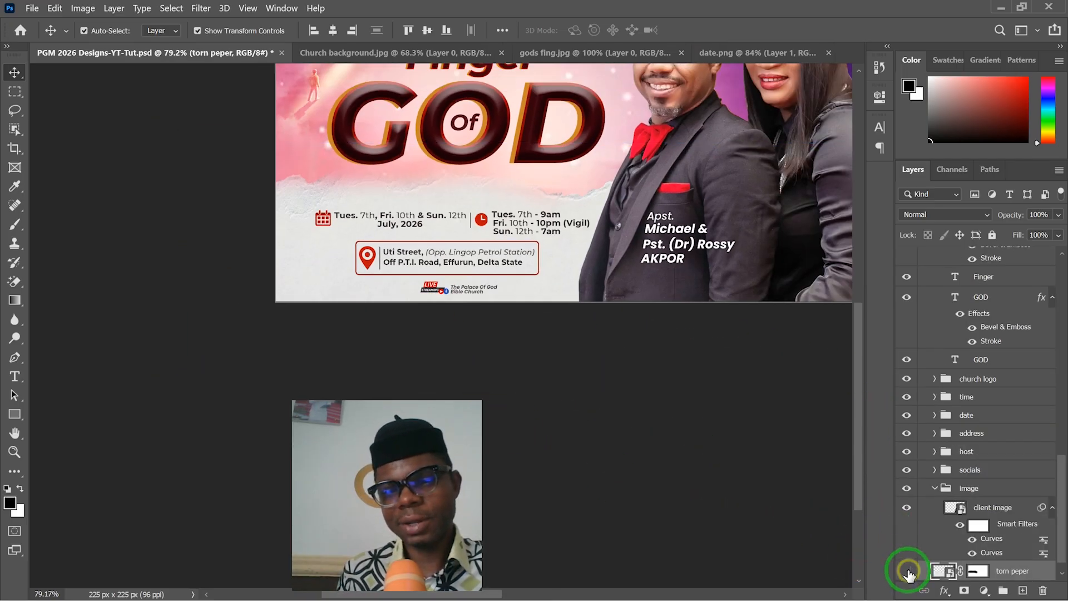
left_click(907, 572)
left_click(906, 571)
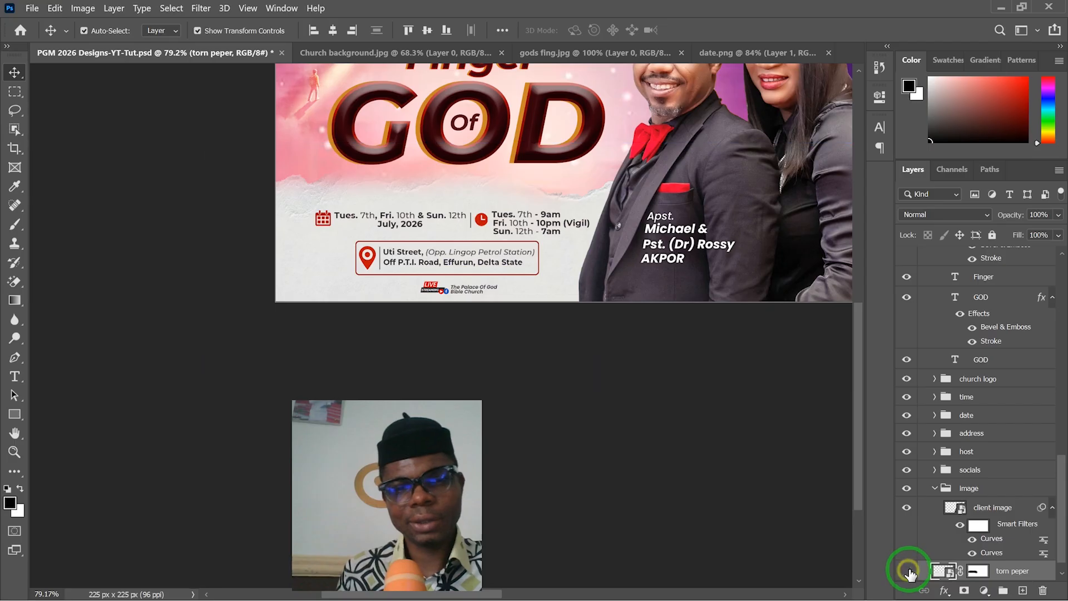
left_click(907, 571)
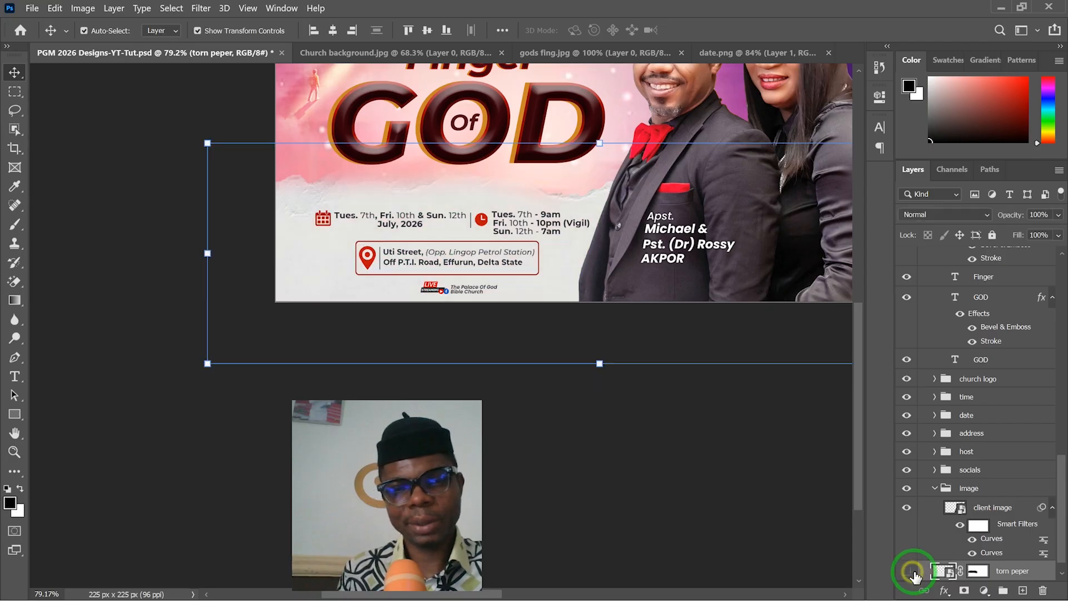
left_click(907, 571)
left_click(907, 571)
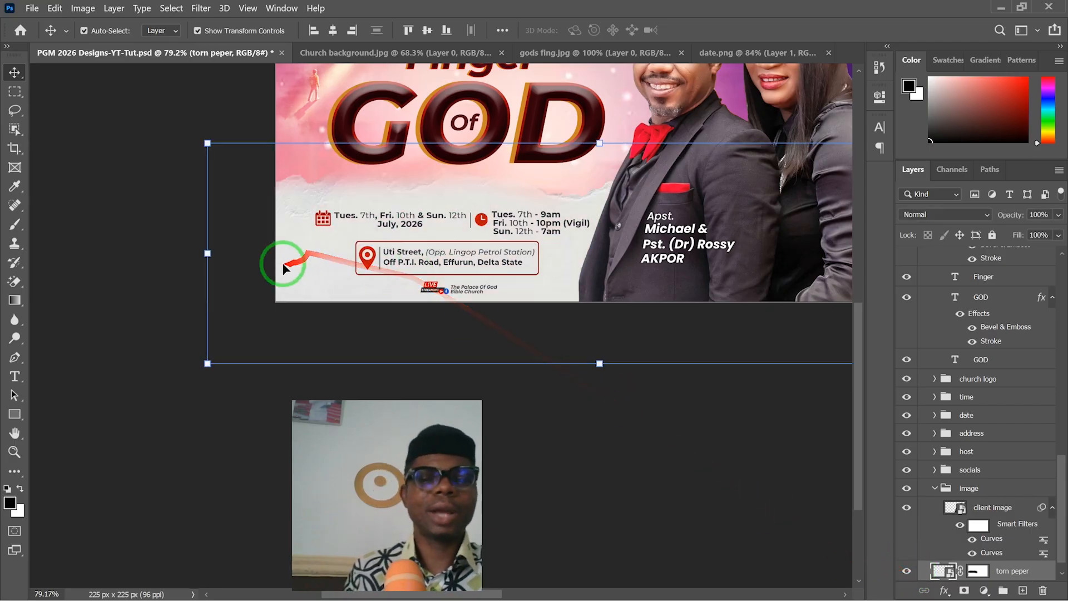
scroll(296, 259, "down", 3)
left_click(216, 413)
scroll(218, 421, "down", 2)
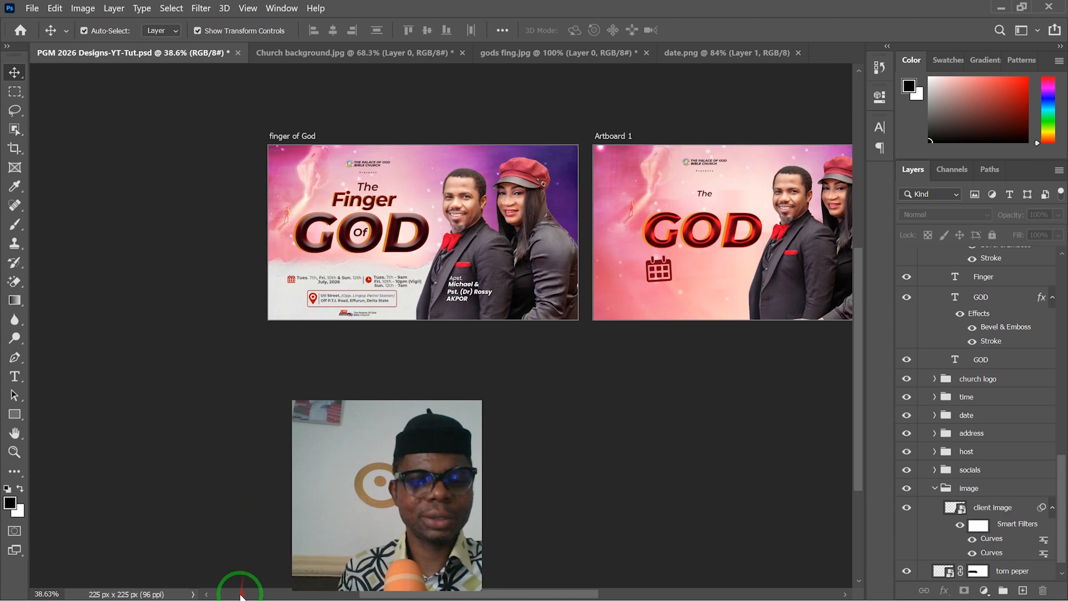
Switch to Chrome and search Pinterest for "RIPPED PAPER IMAGE".
key("super")
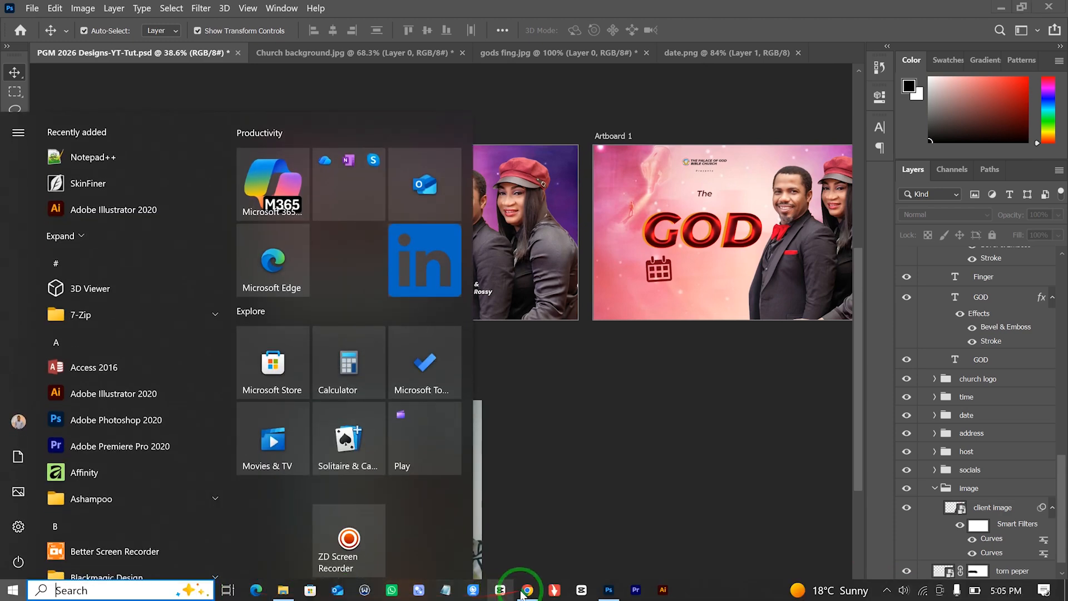
left_click(527, 590)
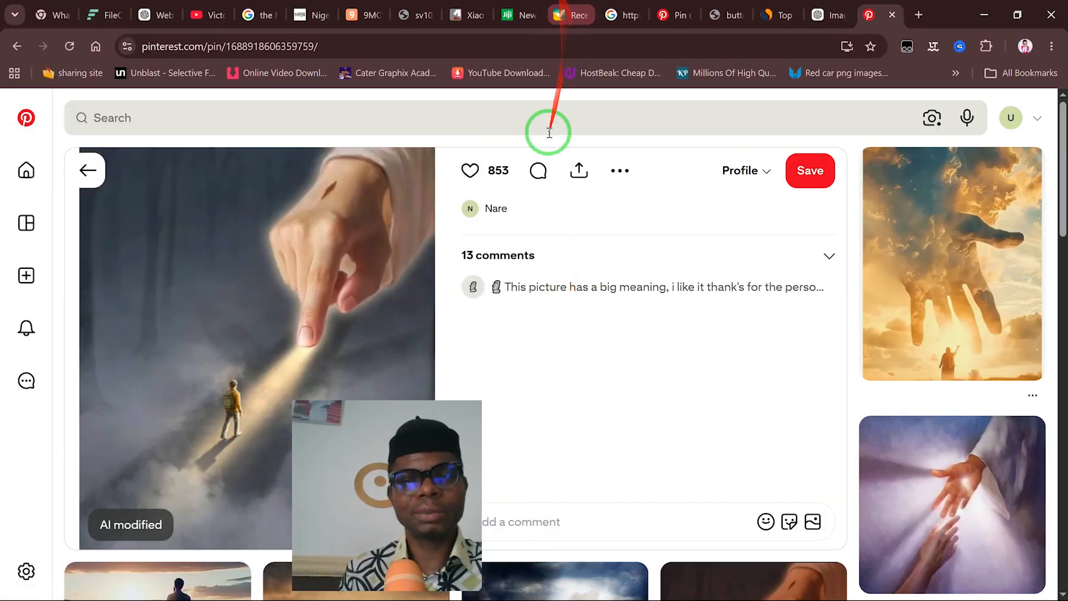
left_click(541, 115)
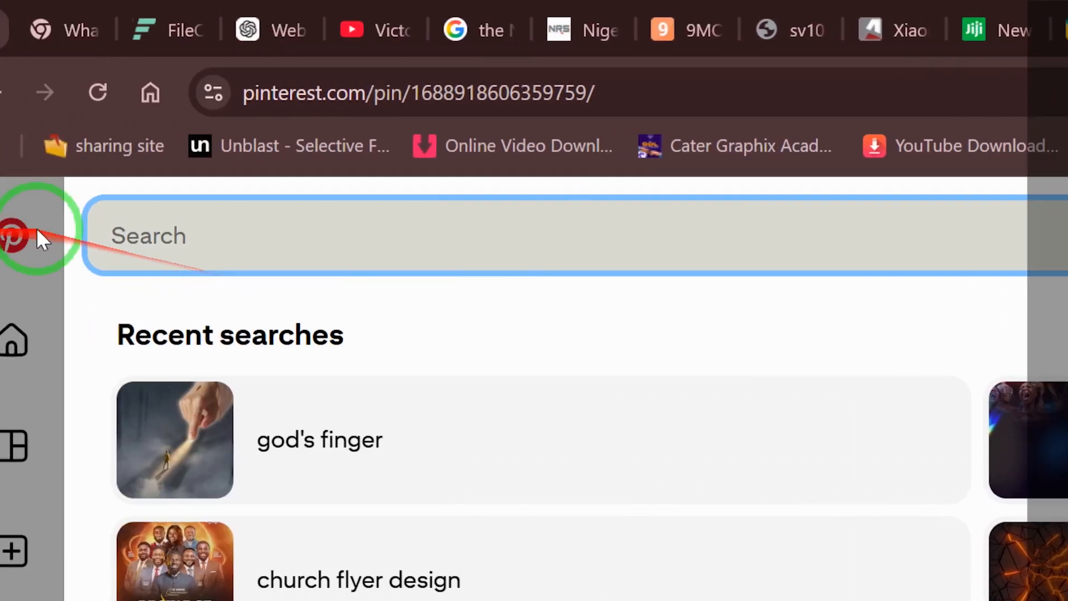
type("RIPPE")
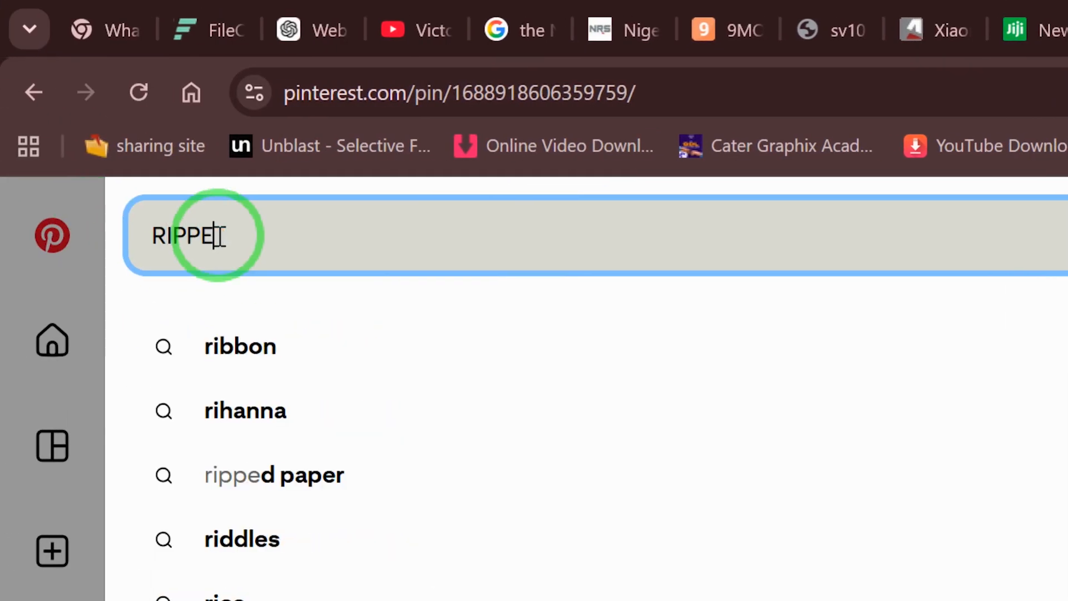
type("D ")
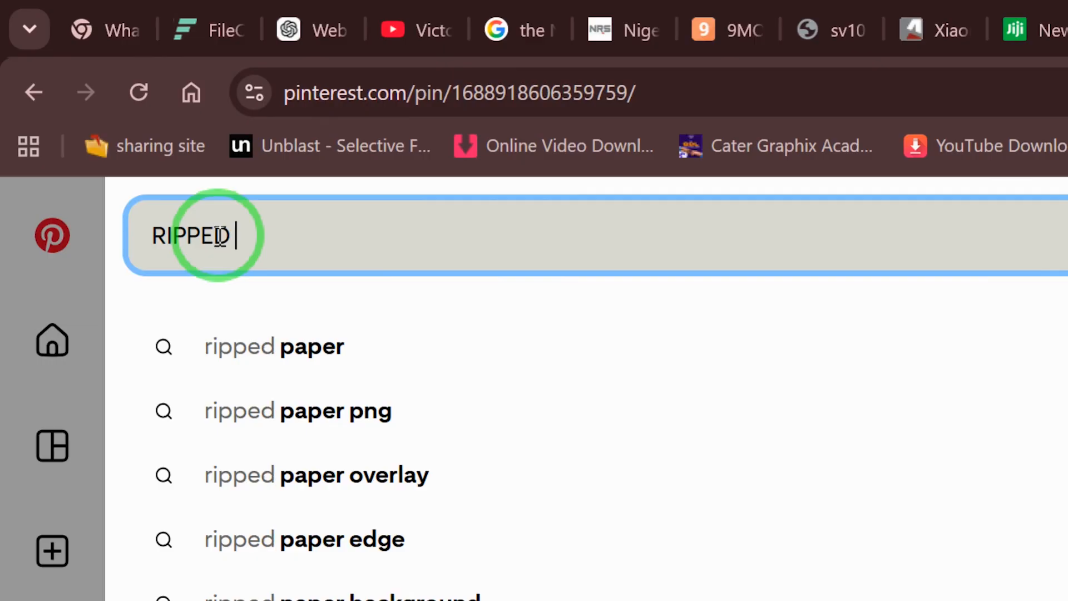
type("PAPER IMAGE")
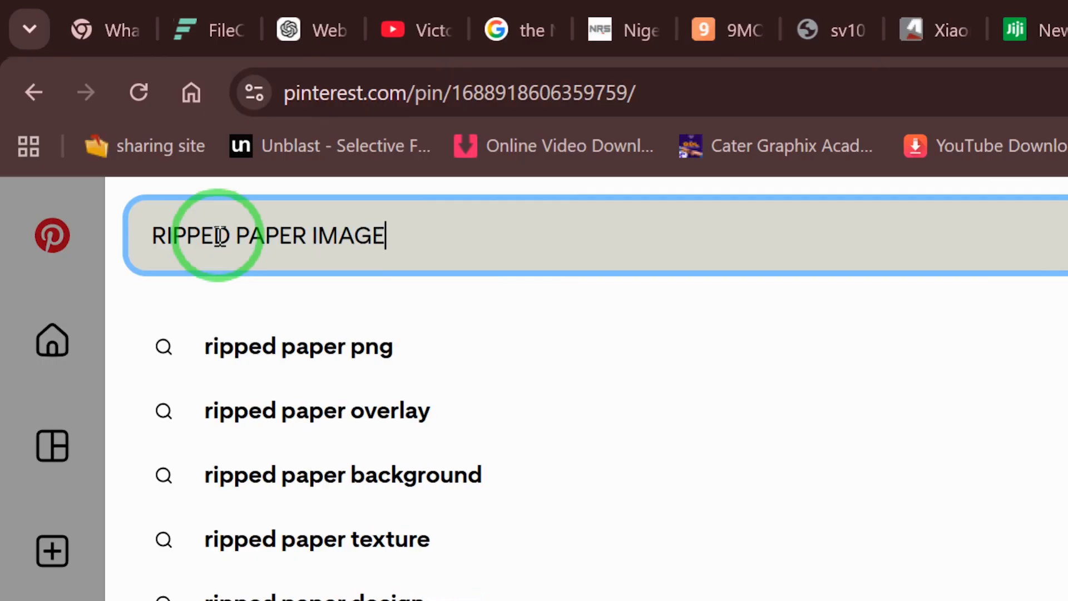
key("Return")
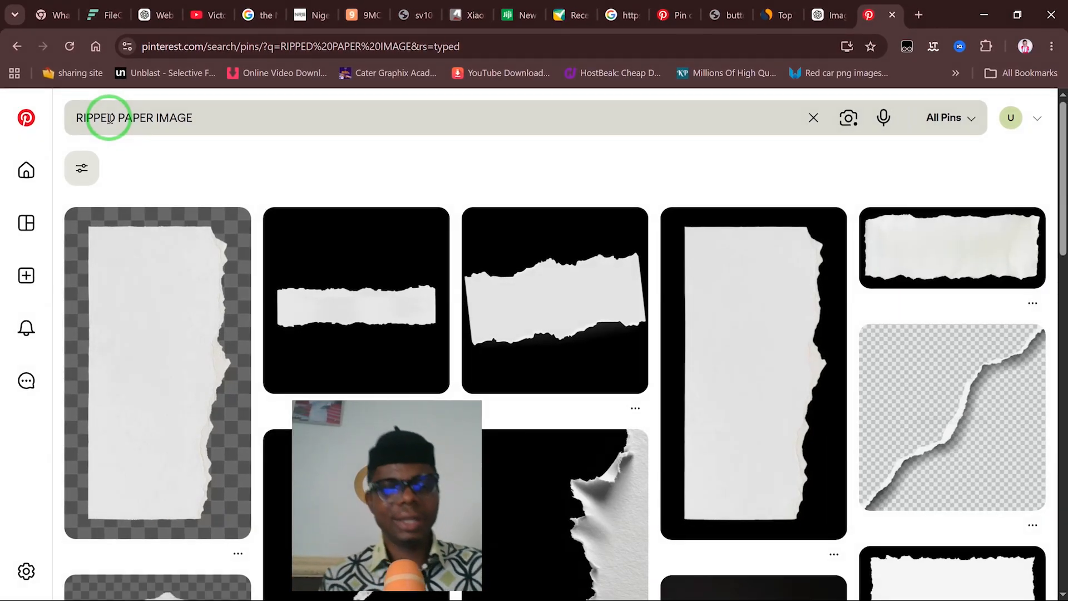
Download the pin showing a tall white paper sheet with a ripped right edge on a black background.
scroll(408, 305, "down", 2)
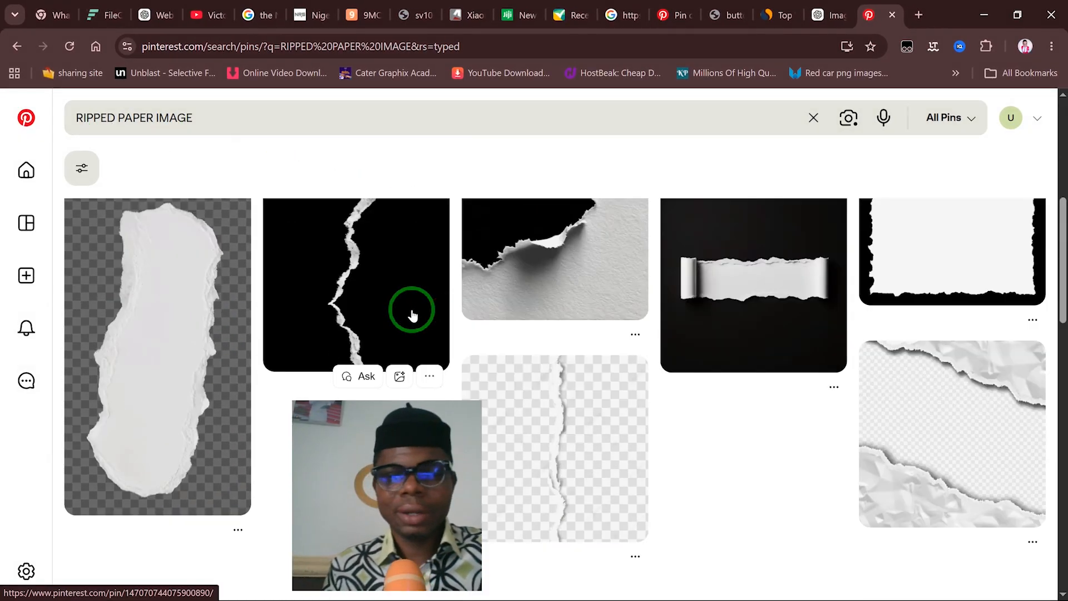
scroll(367, 261, "up", 2)
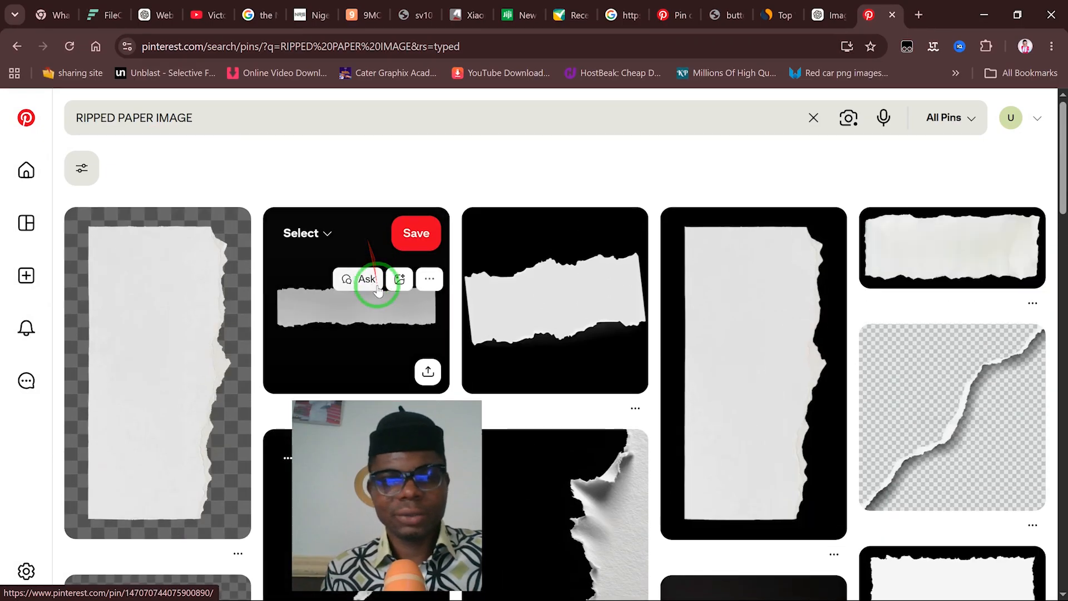
left_click(798, 409)
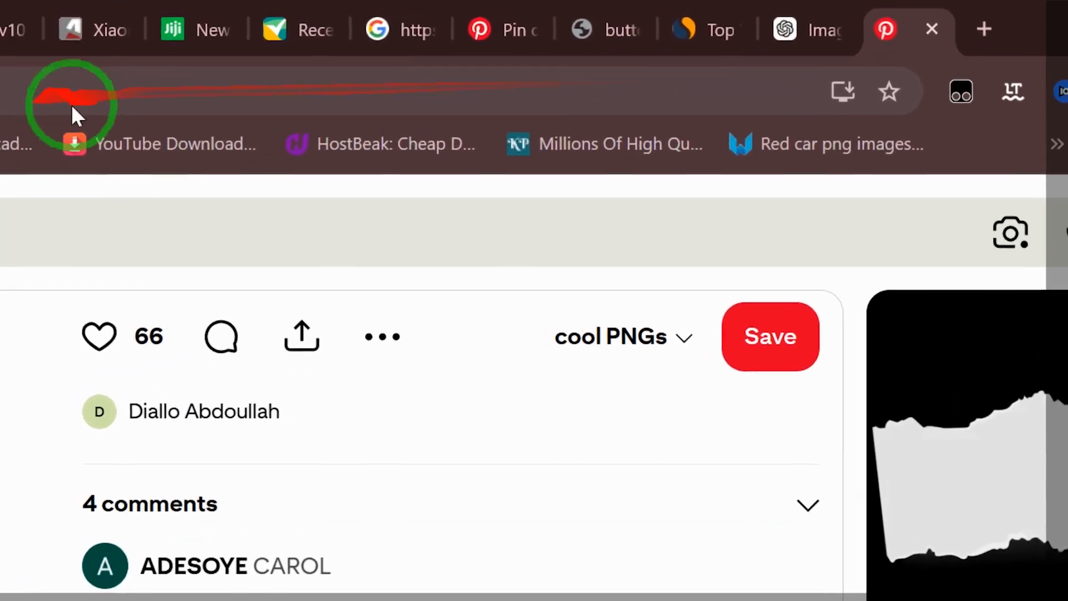
left_click(399, 364)
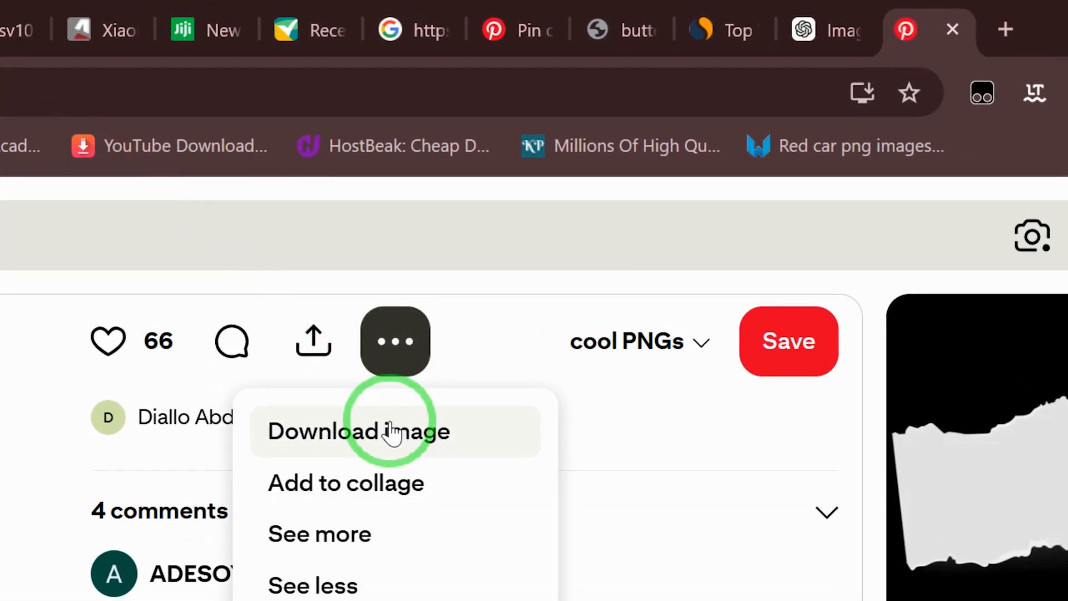
left_click(392, 431)
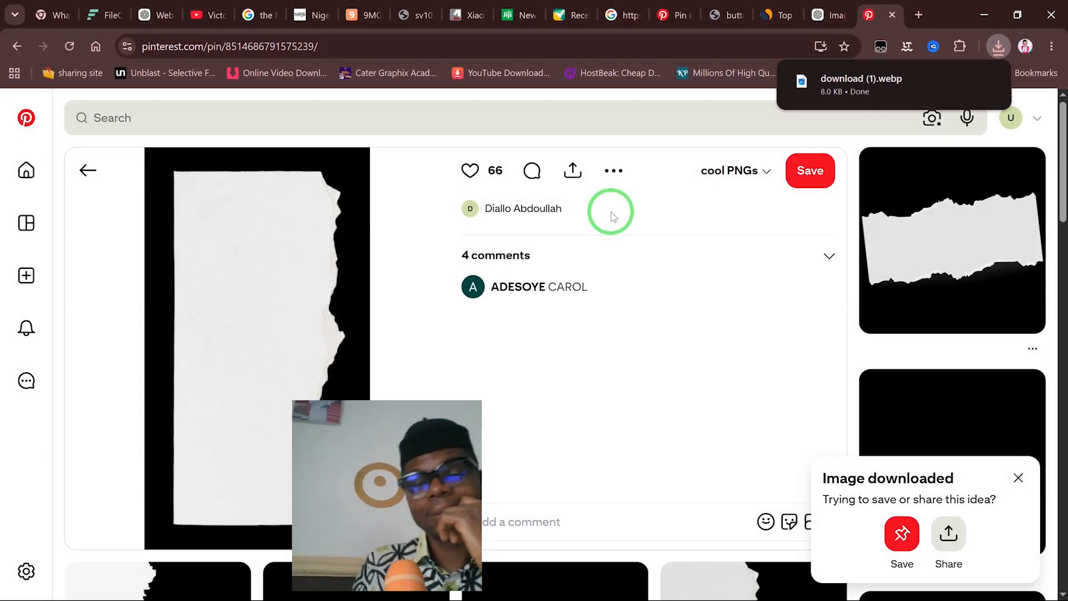
Show the downloaded "download (1).webp" in its folder, maximize the window and open the image in Paint.
mouse_move(962, 98)
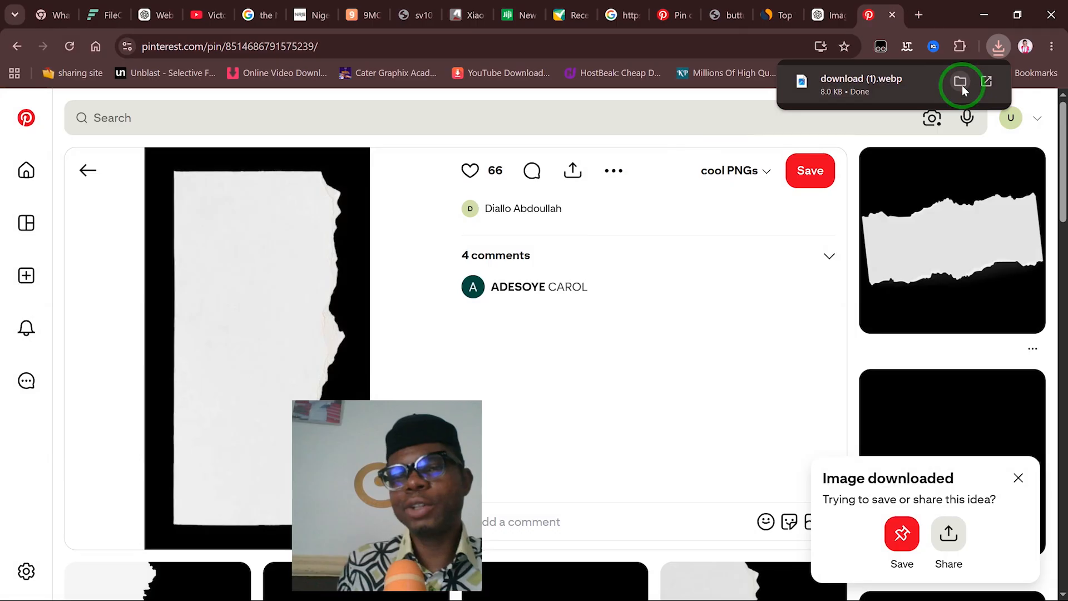
left_click(959, 81)
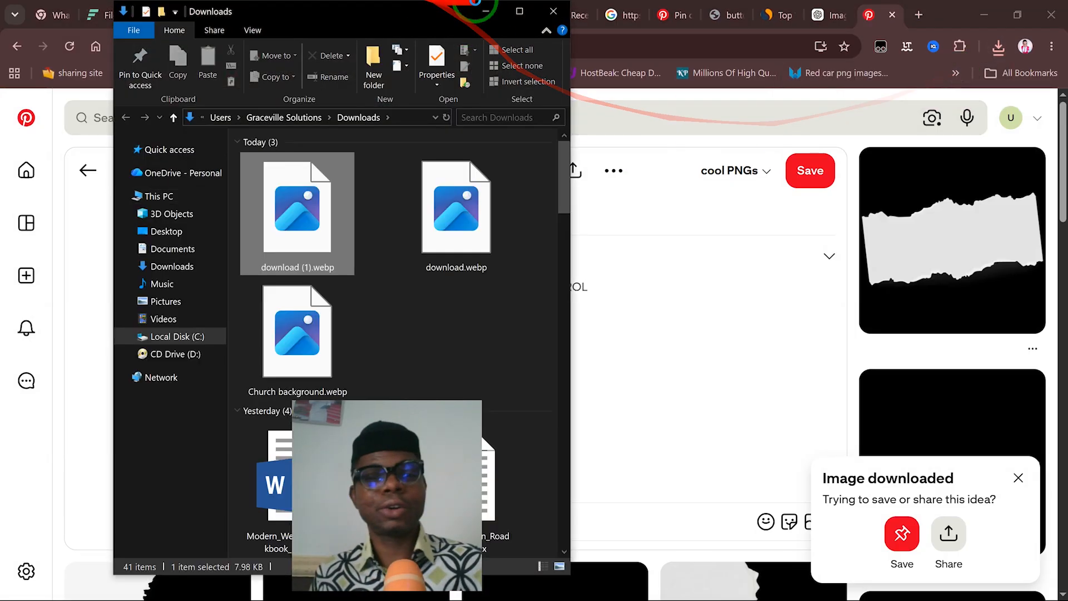
left_click(520, 11)
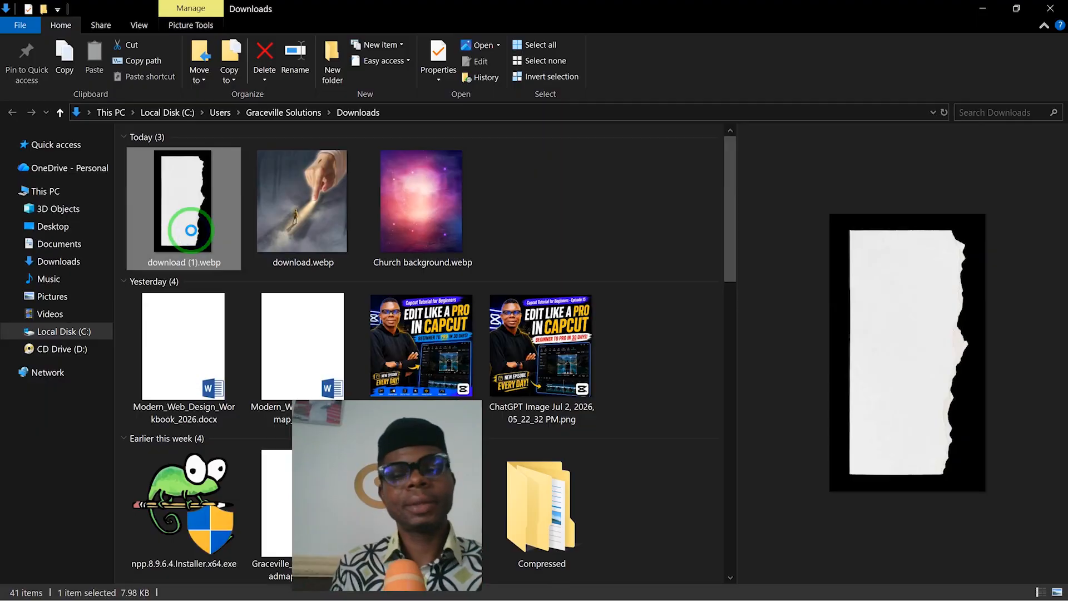
right_click(191, 229)
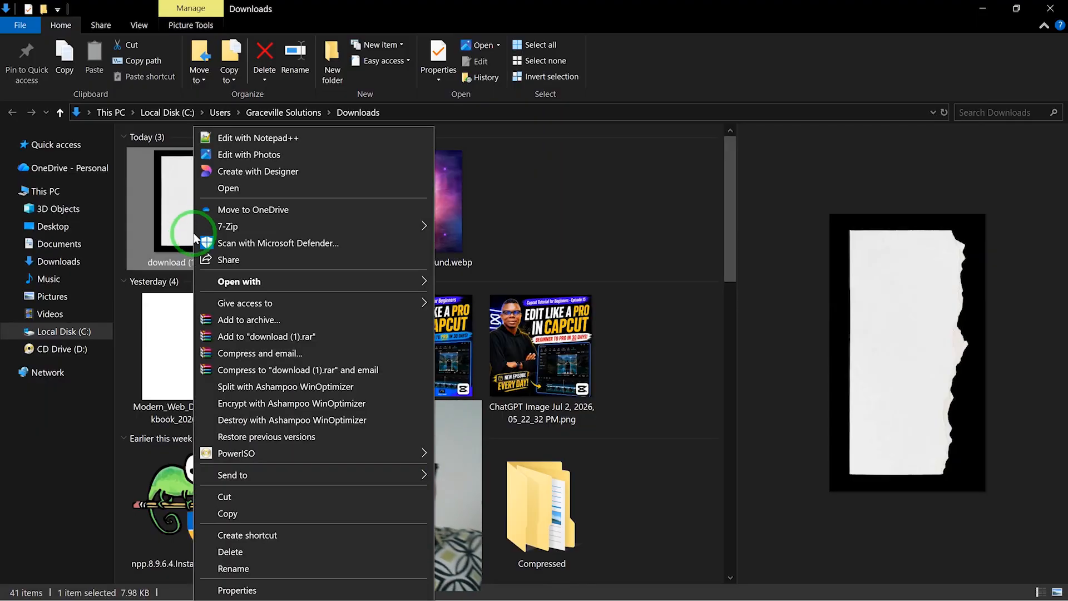
mouse_move(248, 285)
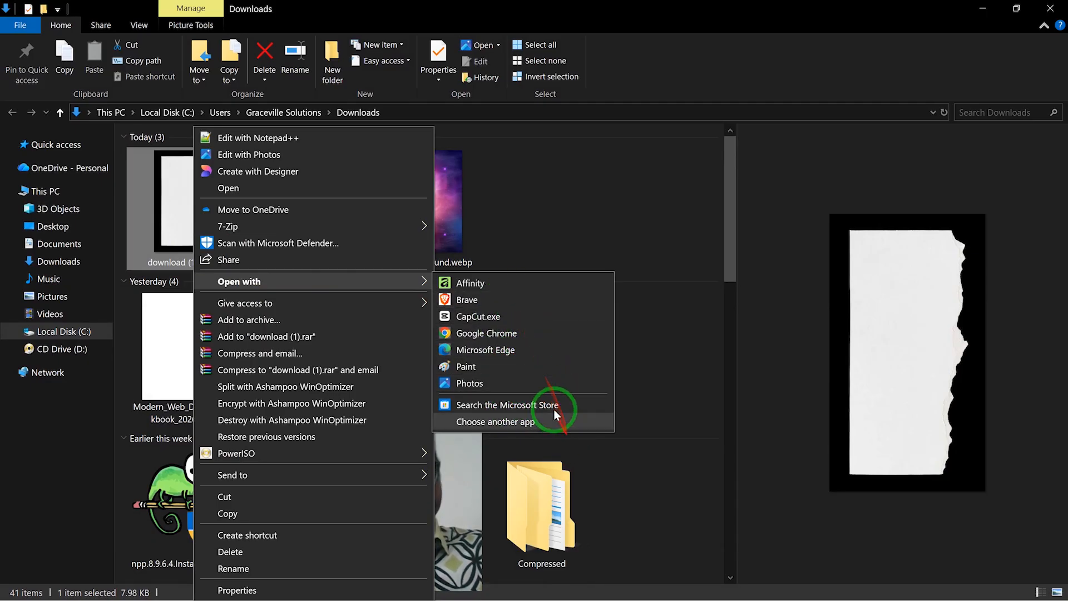
left_click(489, 365)
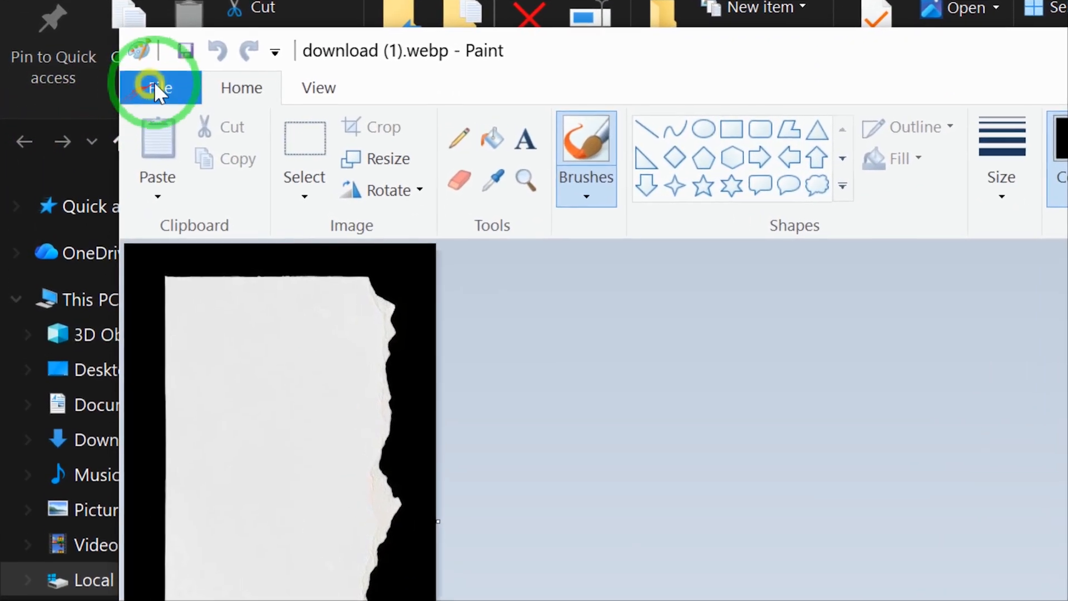
Start saving the paper image as a JPEG picture, cancel the save and close Paint.
left_click(80, 84)
mouse_move(411, 337)
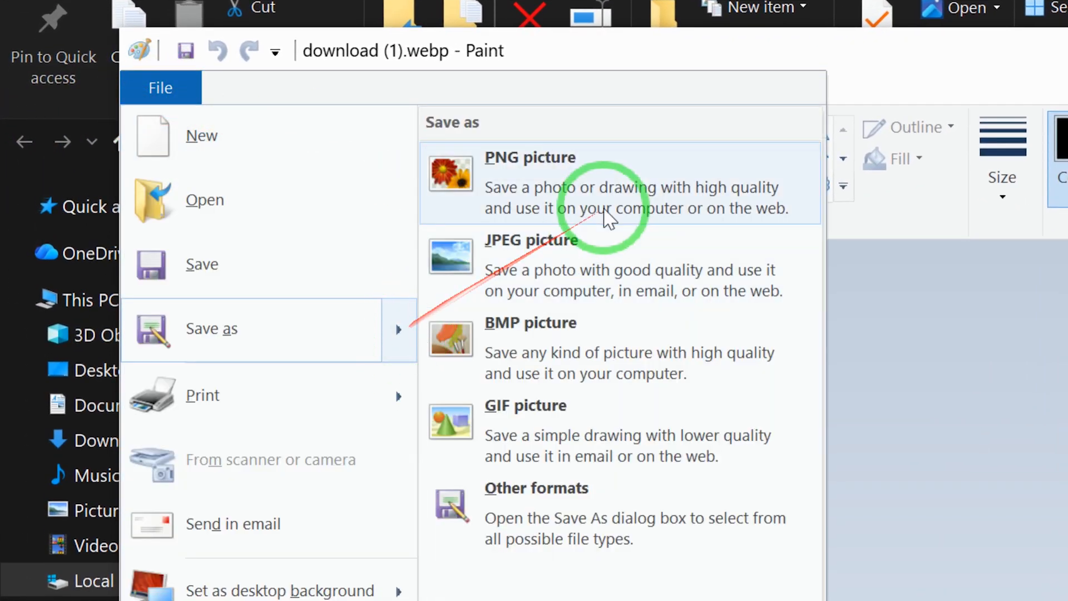
left_click(609, 247)
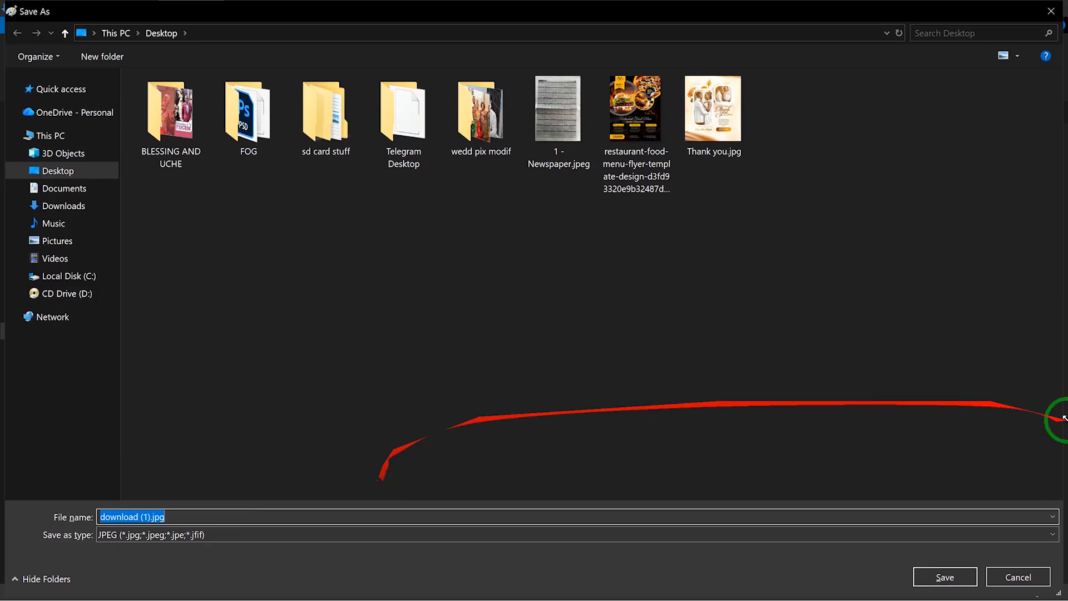
left_click(1009, 579)
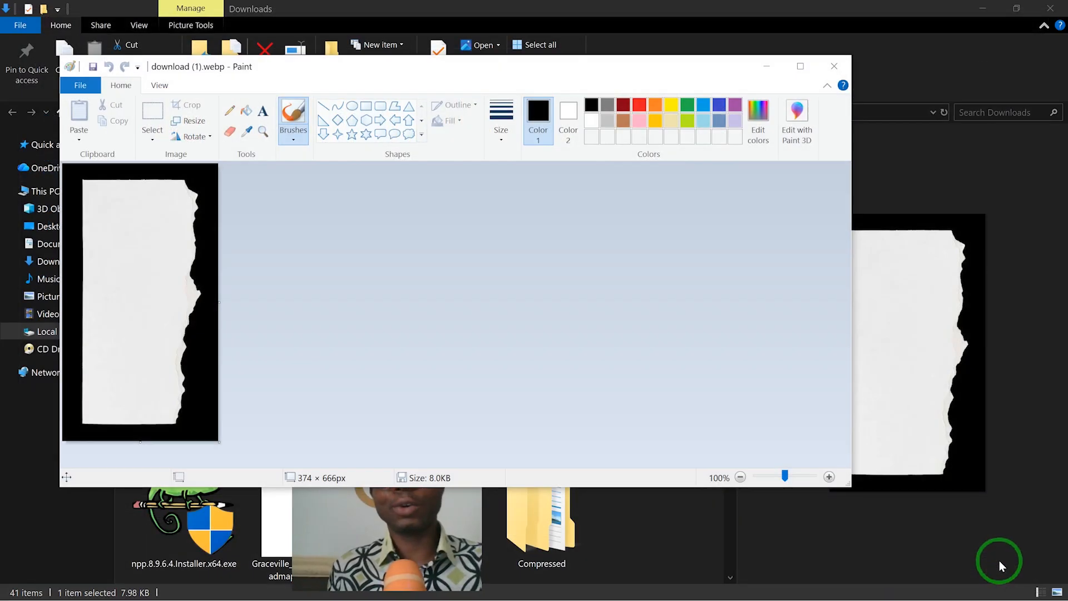
left_click(841, 63)
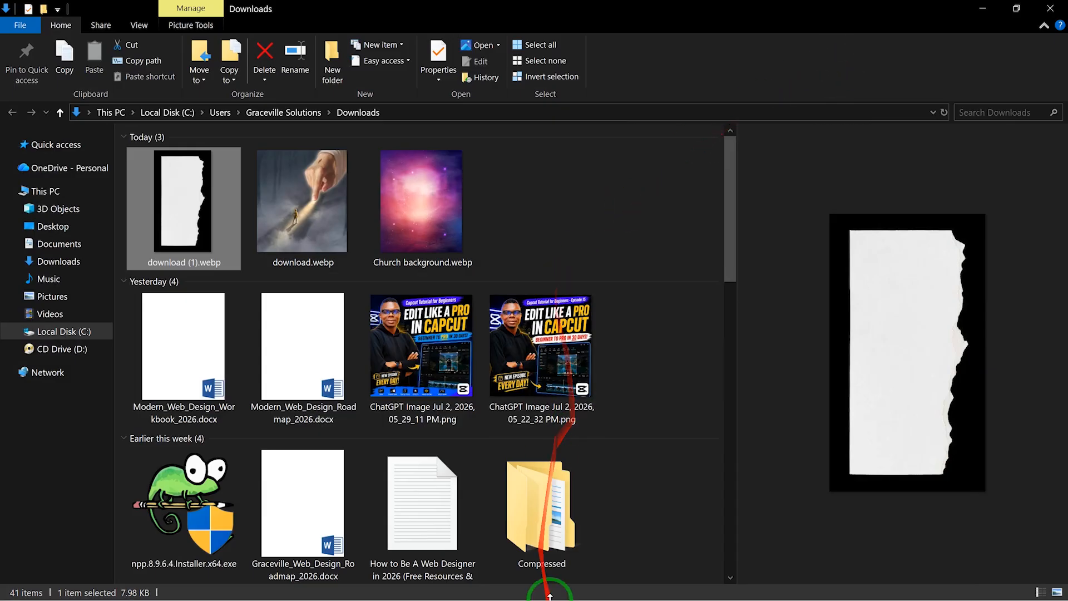
key("super")
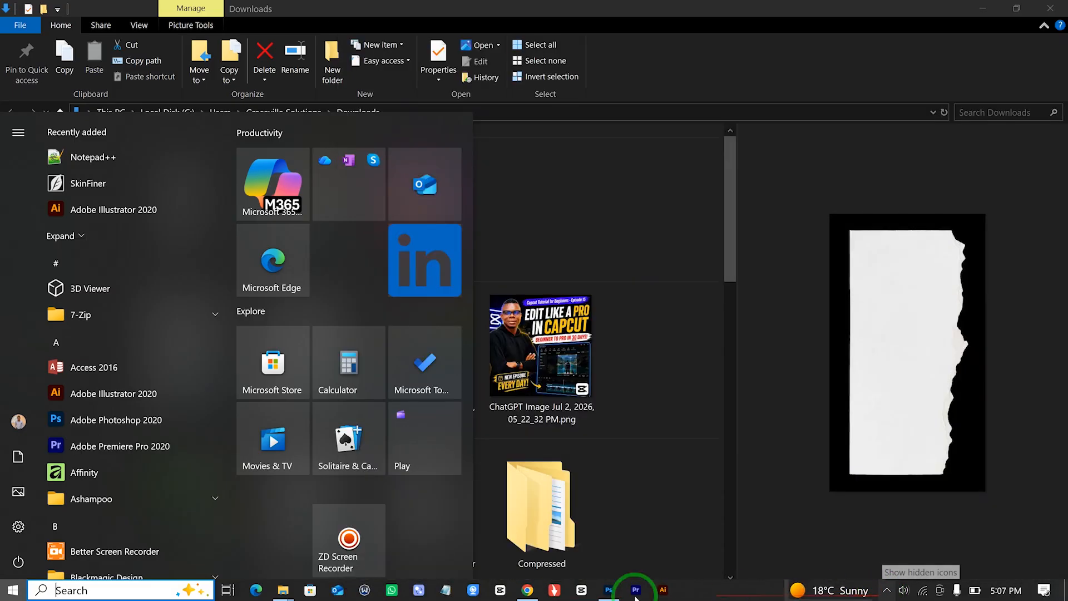
left_click(629, 173)
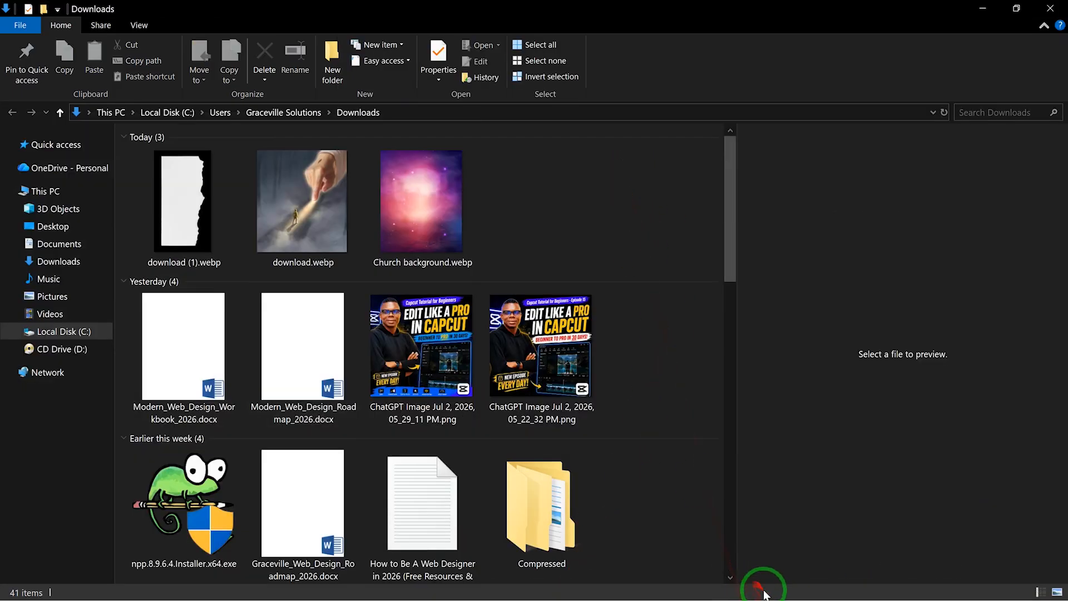
key("super")
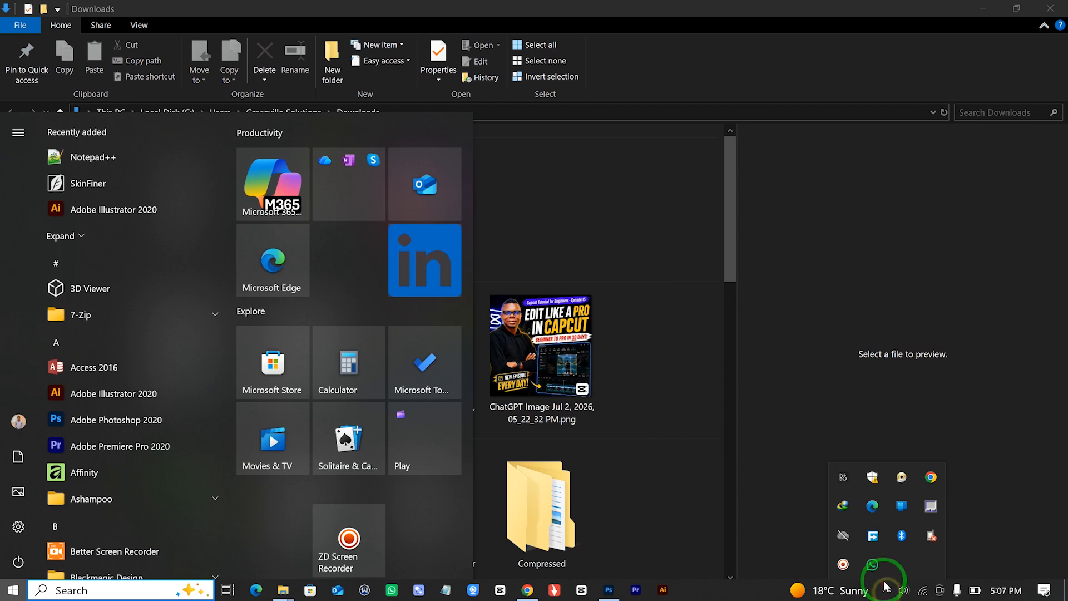
left_click(843, 566)
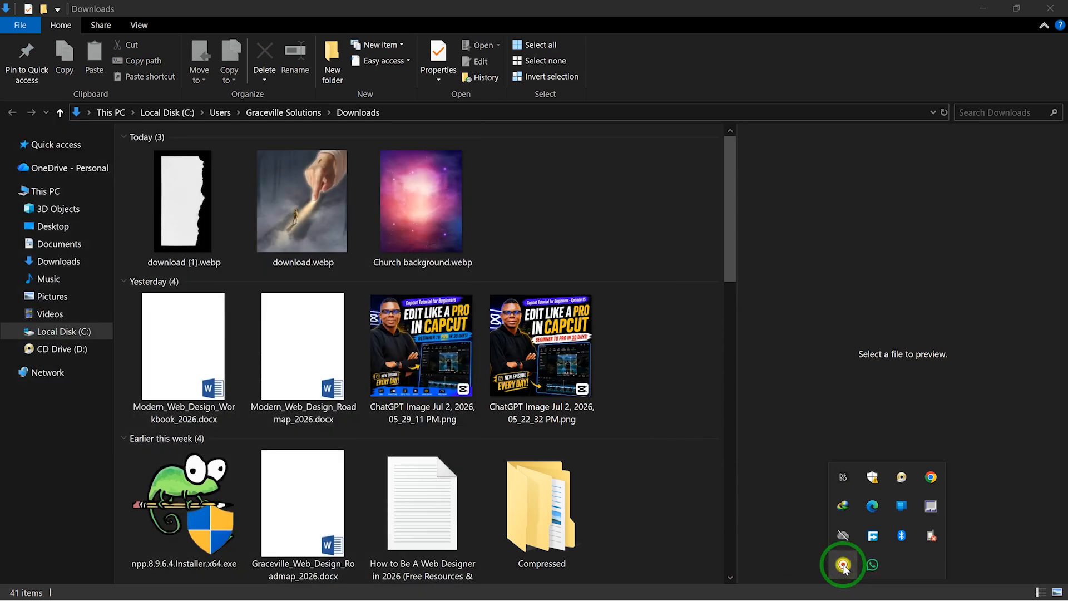
left_click(843, 566)
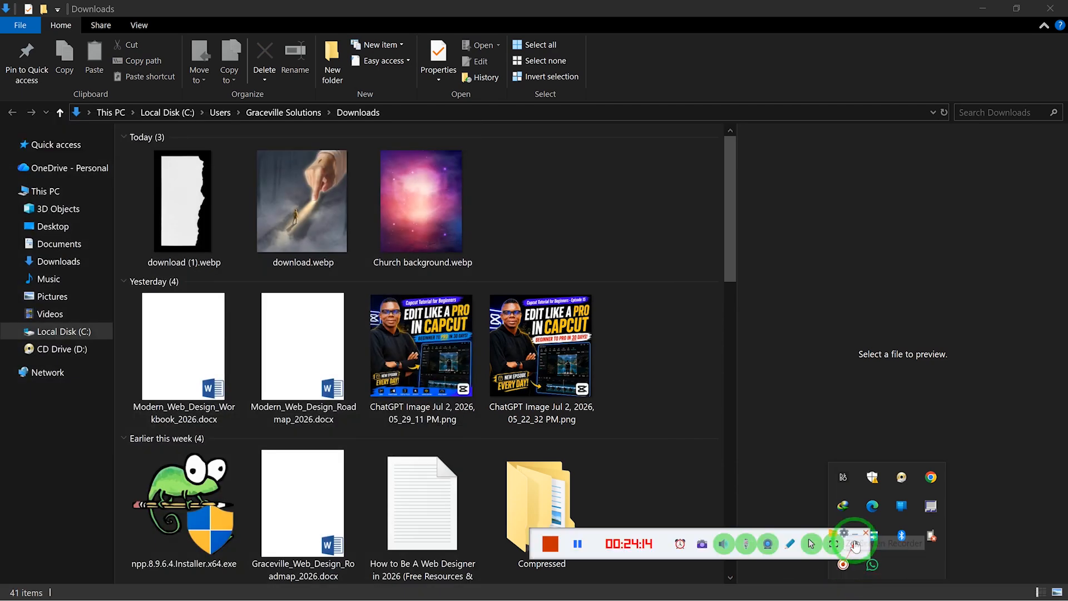
left_click(854, 537)
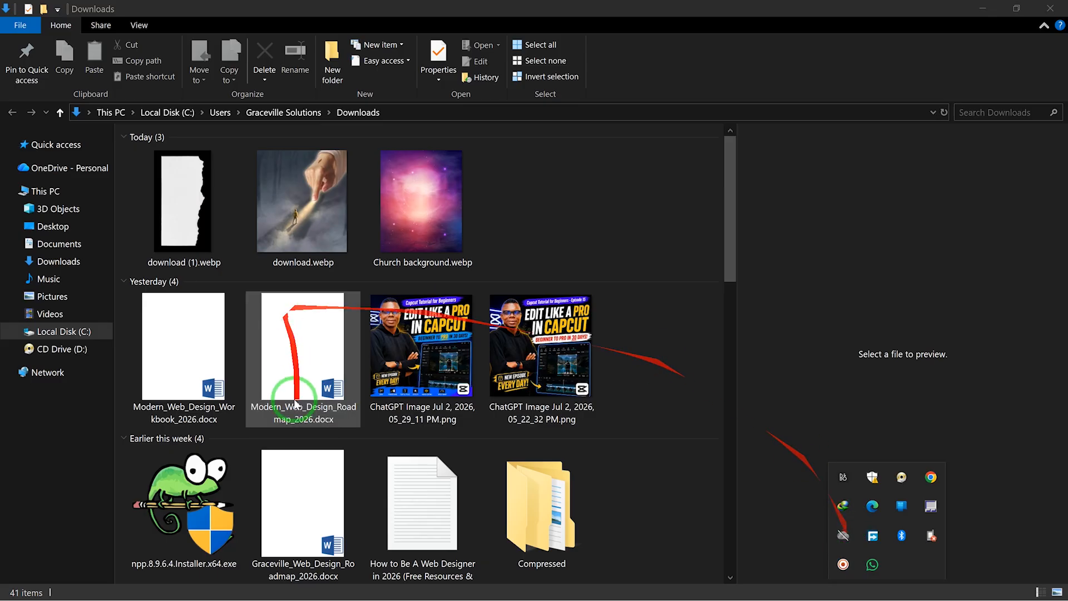
Switch to Photoshop and place ripped paper.png from the FOG folder into the flyer document.
key("super")
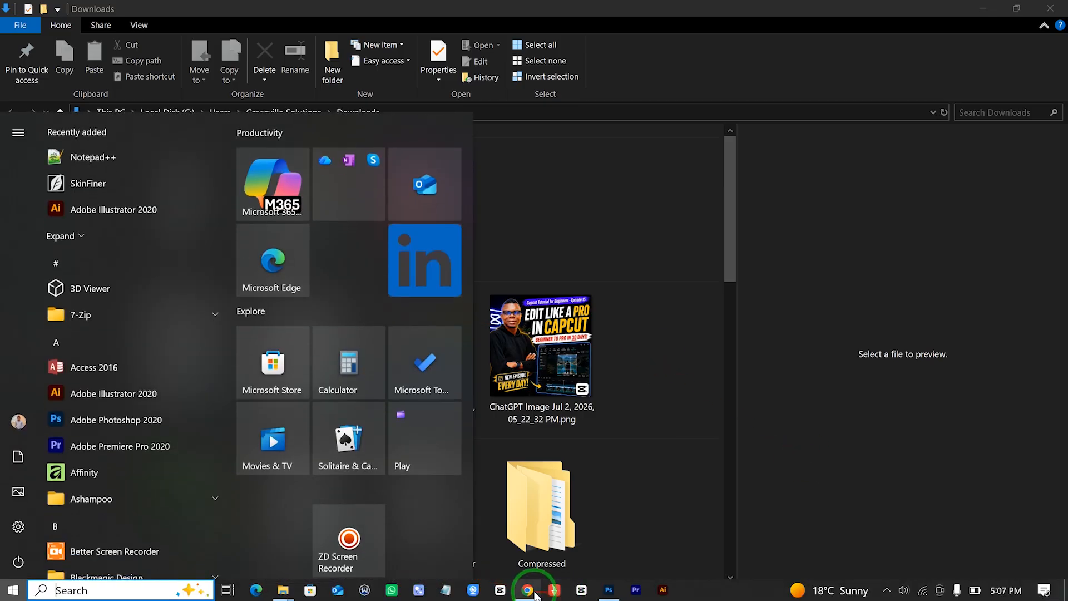
left_click(608, 590)
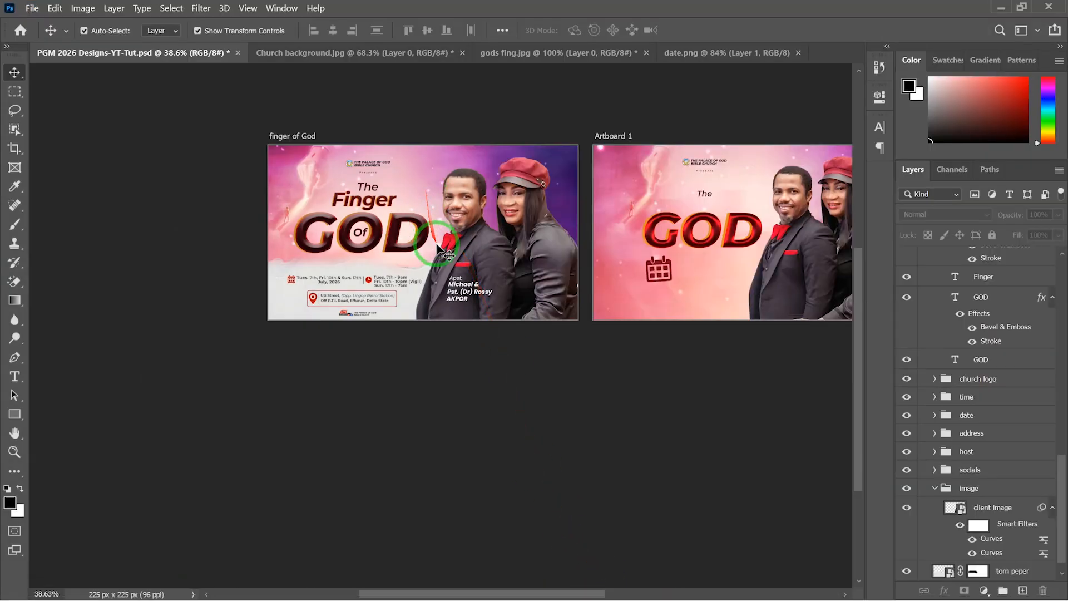
scroll(436, 244, "down", 3)
left_click_drag(437, 245, 363, 262)
scroll(364, 261, "up", 2)
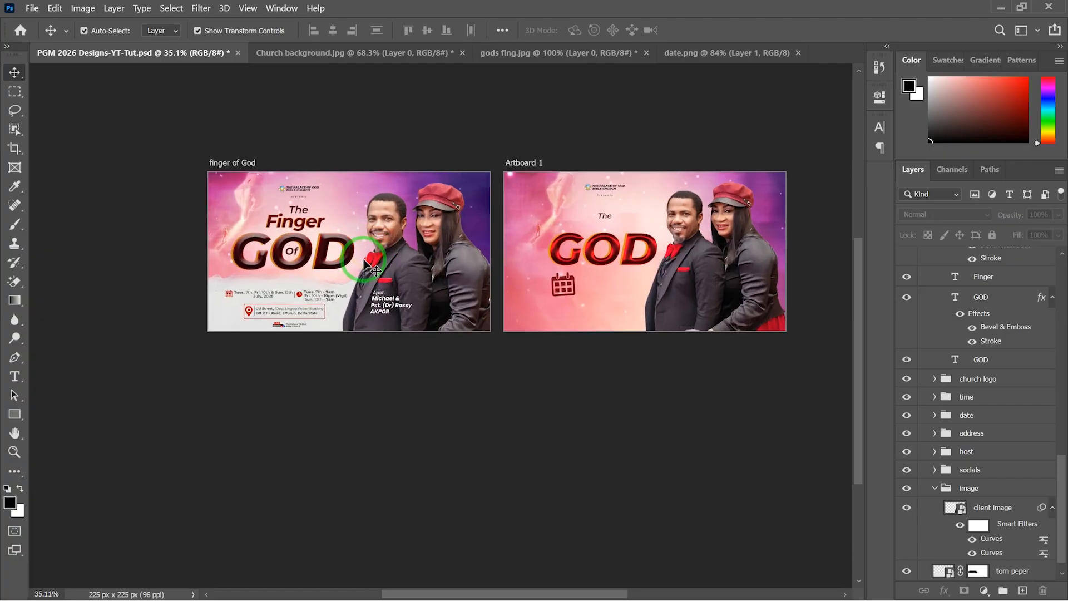
key("super")
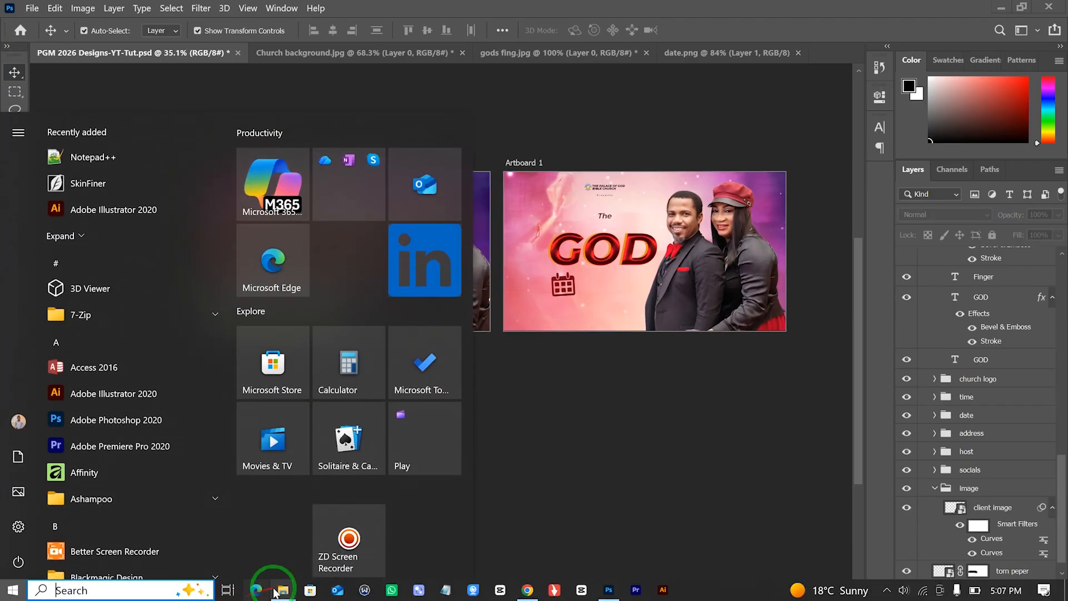
mouse_move(277, 590)
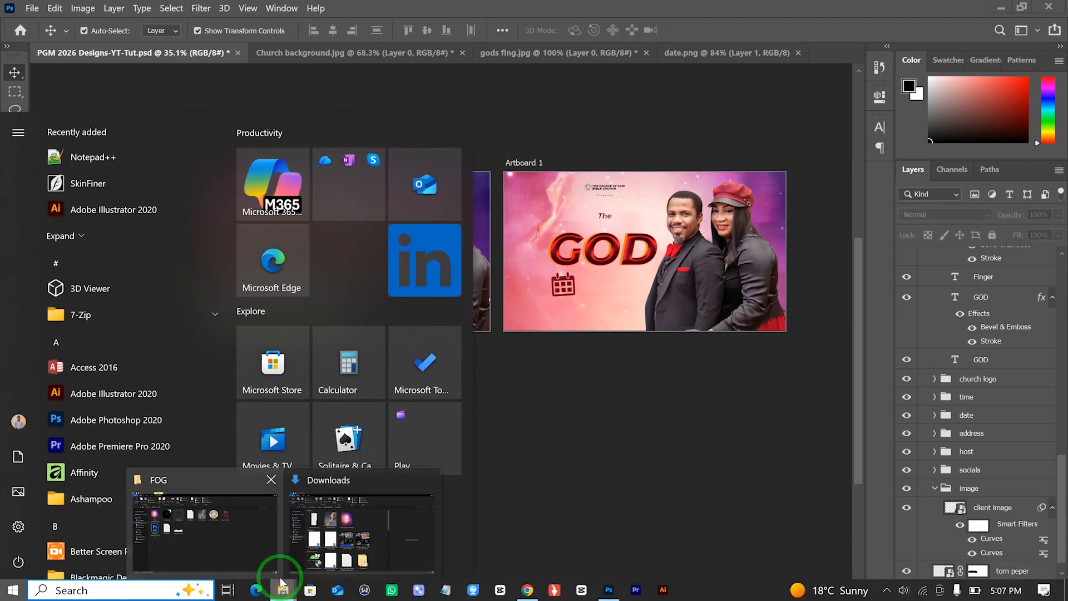
left_click(252, 547)
left_click(332, 286)
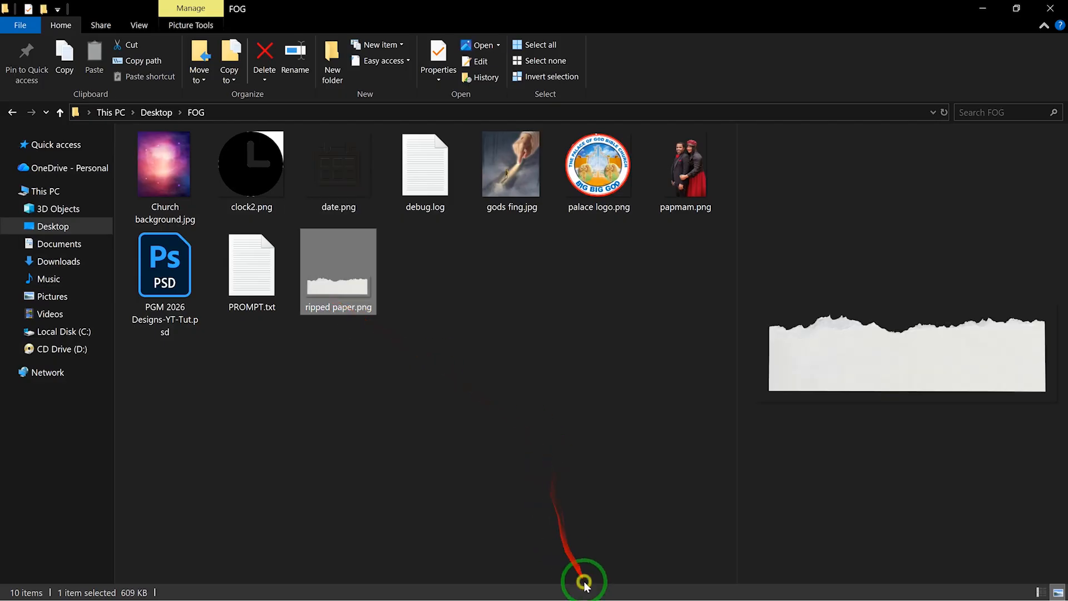
left_click_drag(334, 282, 601, 294)
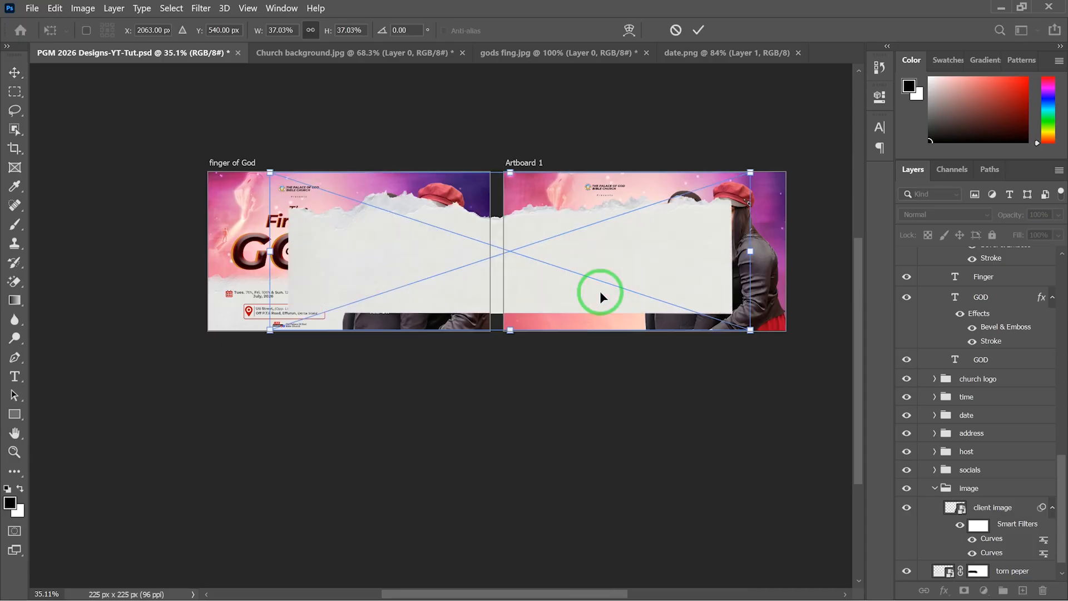
Shrink the placed ripped paper, position it on the lower part of Artboard 1 and commit the placement.
left_click_drag(272, 169, 501, 249)
left_click_drag(748, 254, 670, 303)
left_click(696, 36)
Shift the ripped paper right over the couple and reorder its layer between the client and bg groups.
scroll(328, 332, "up", 2)
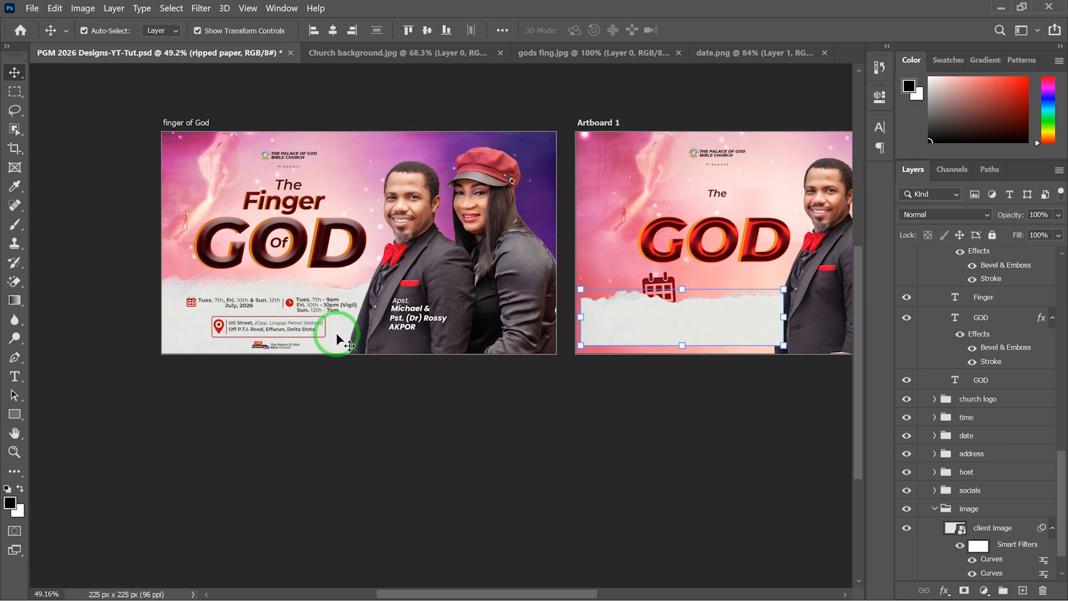
scroll(529, 330, "up", 2)
scroll(489, 301, "down", 1)
scroll(491, 295, "up", 1)
scroll(492, 288, "down", 1)
left_click_drag(500, 288, 311, 268)
scroll(572, 300, "down", 1)
scroll(572, 299, "down", 2)
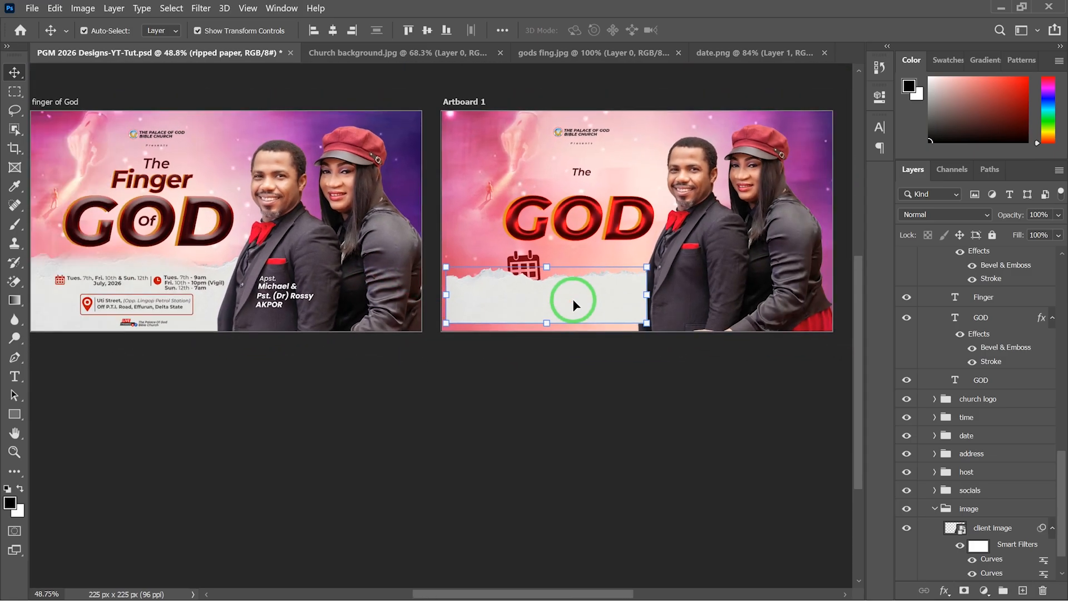
left_click_drag(543, 322, 670, 316)
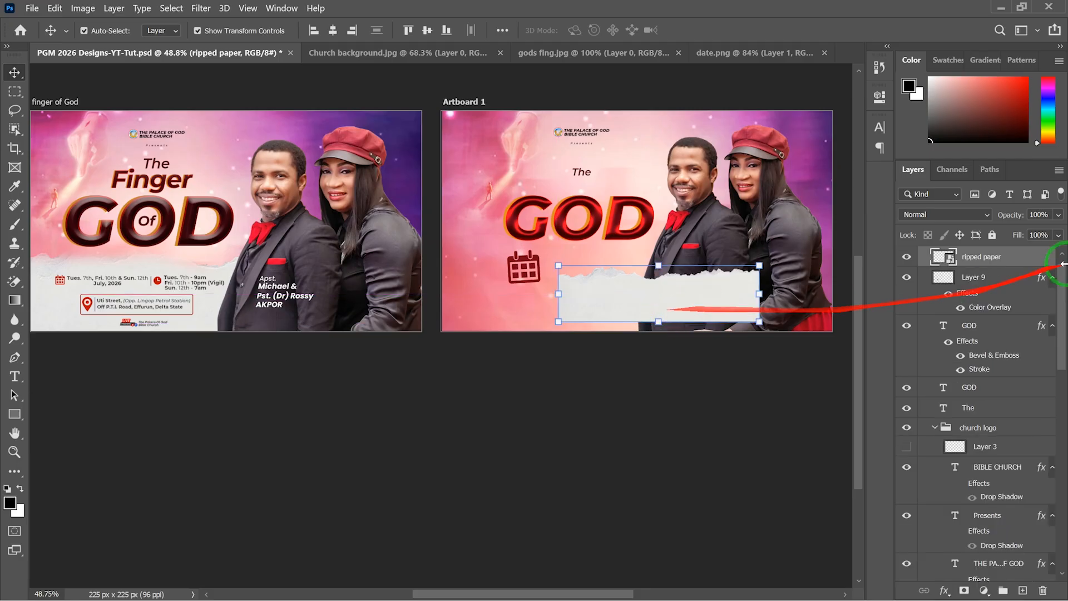
left_click_drag(1002, 257, 983, 526)
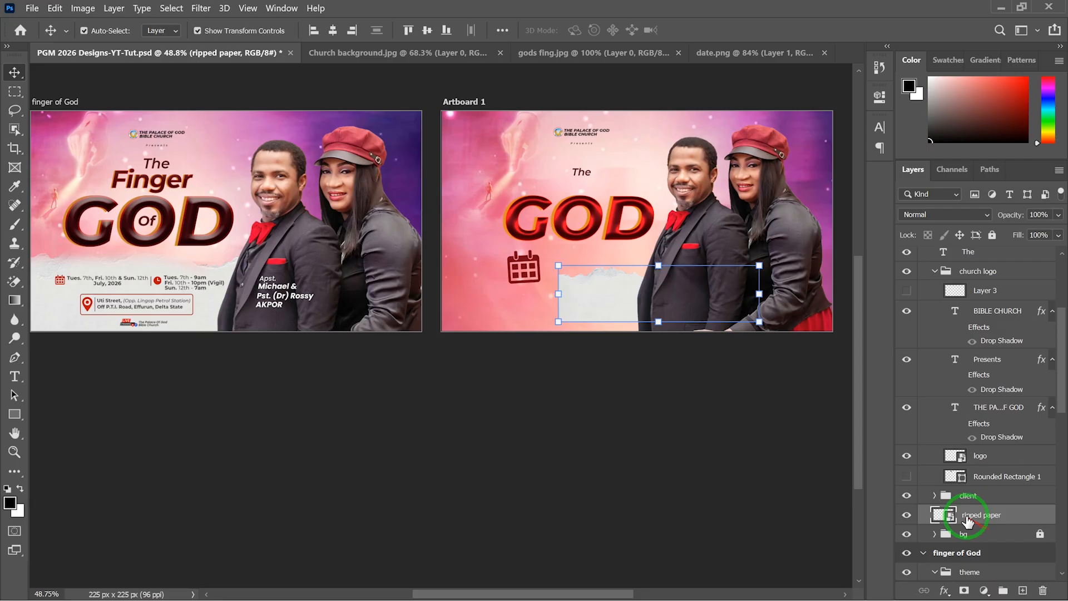
Scale the ripped paper to 27.53% so it spans the bottom of Artboard 1, and commit the transform.
left_click_drag(425, 307, 425, 309)
left_click_drag(644, 307, 882, 315)
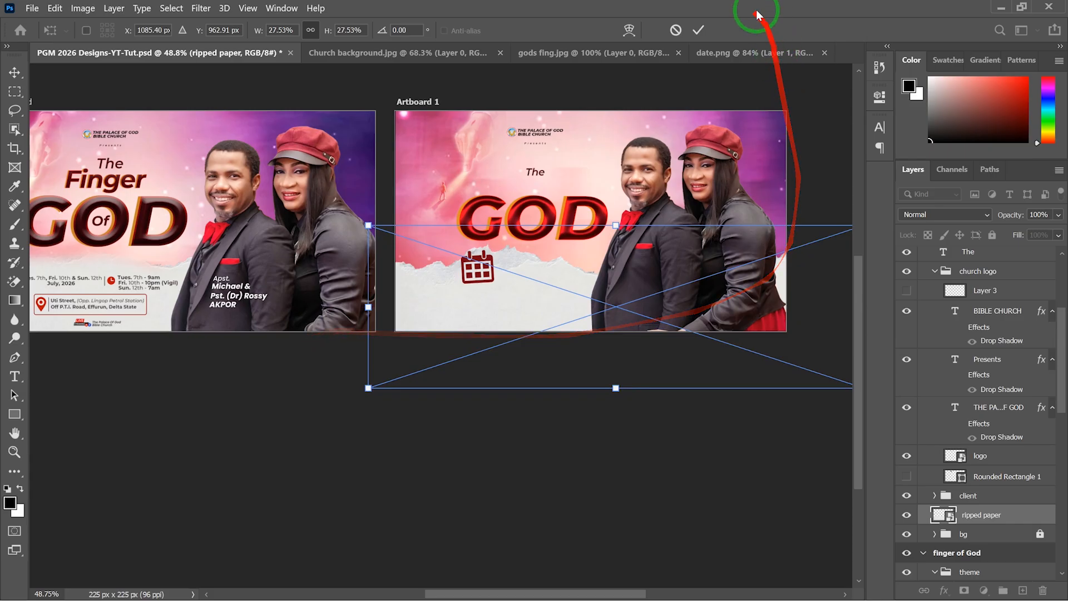
left_click(699, 32)
Nudge the couple's photo on Artboard 1 slightly right and down, leaving nothing selected.
left_click(511, 410)
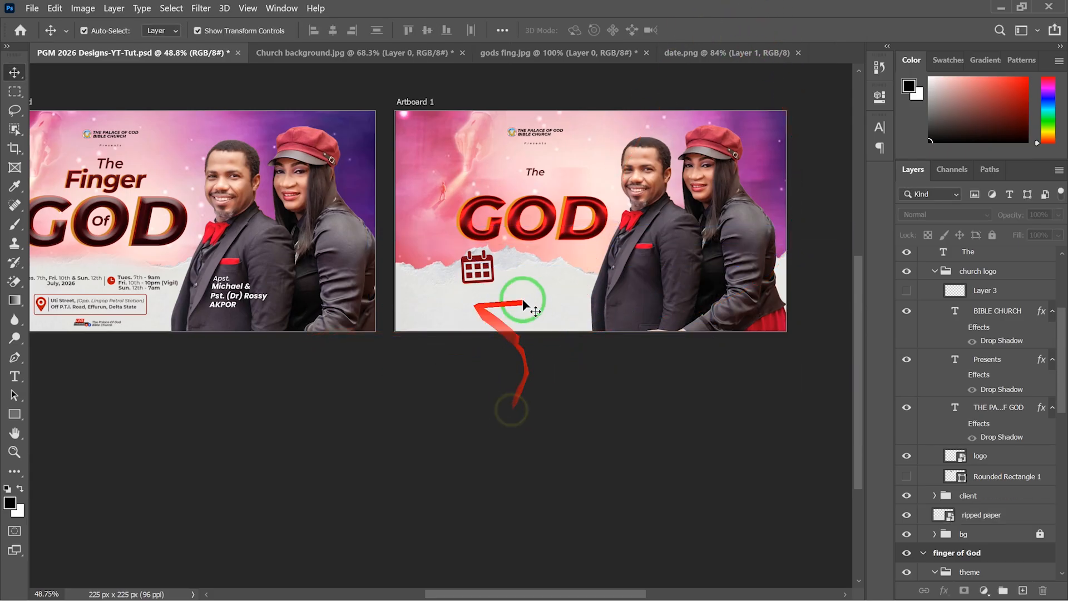
mouse_move(679, 295)
left_mouse_down()
mouse_move(686, 310)
mouse_move(682, 301)
left_mouse_up()
left_click(251, 467)
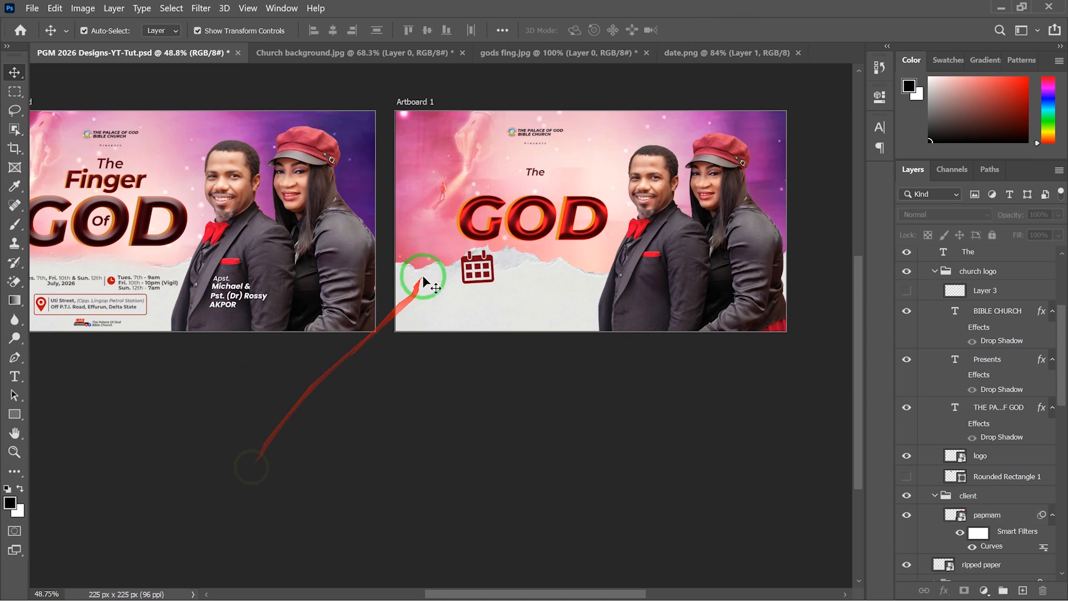
Examine the date, time and address details and their icons on the "finger of God" reference artboard.
scroll(423, 277, "up", 2)
left_click_drag(248, 264, 395, 277)
left_click_drag(195, 325, 315, 298)
scroll(154, 280, "up", 2)
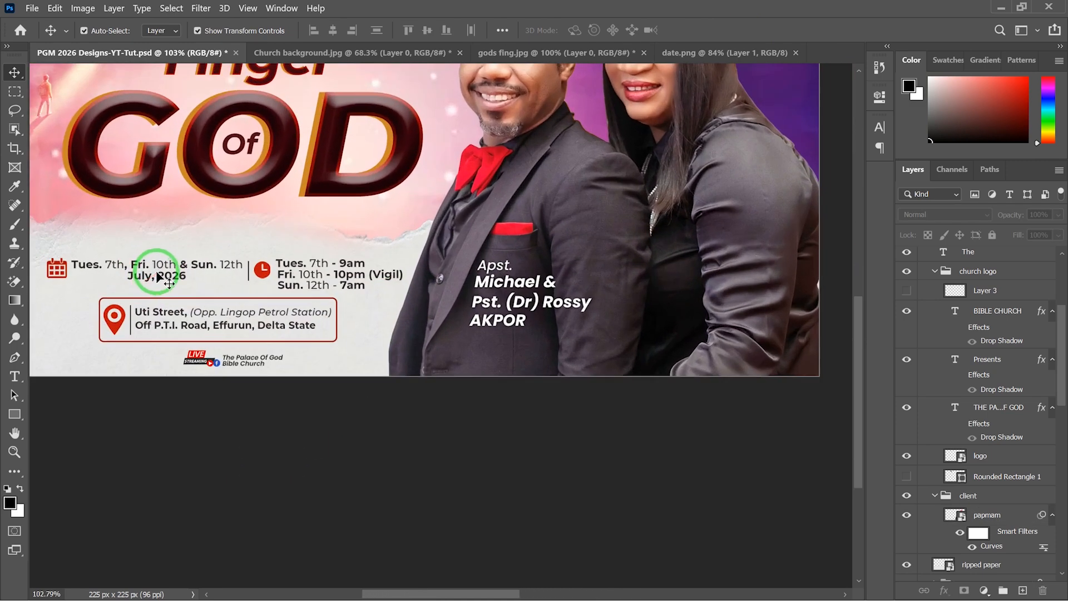
scroll(158, 273, "down", 1)
scroll(201, 274, "down", 1)
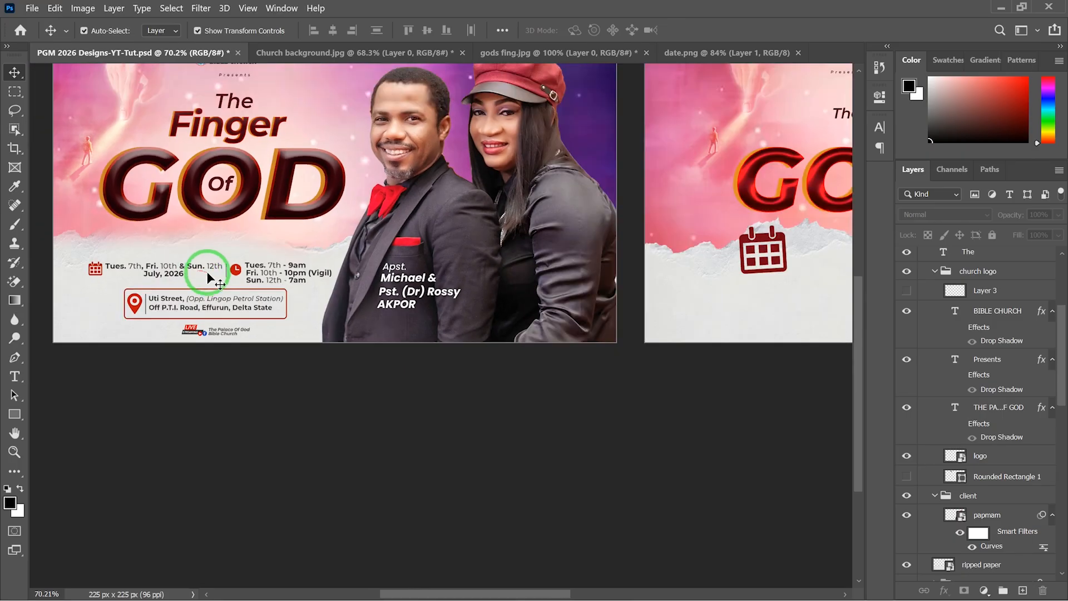
scroll(211, 274, "up", 2)
scroll(247, 271, "up", 3)
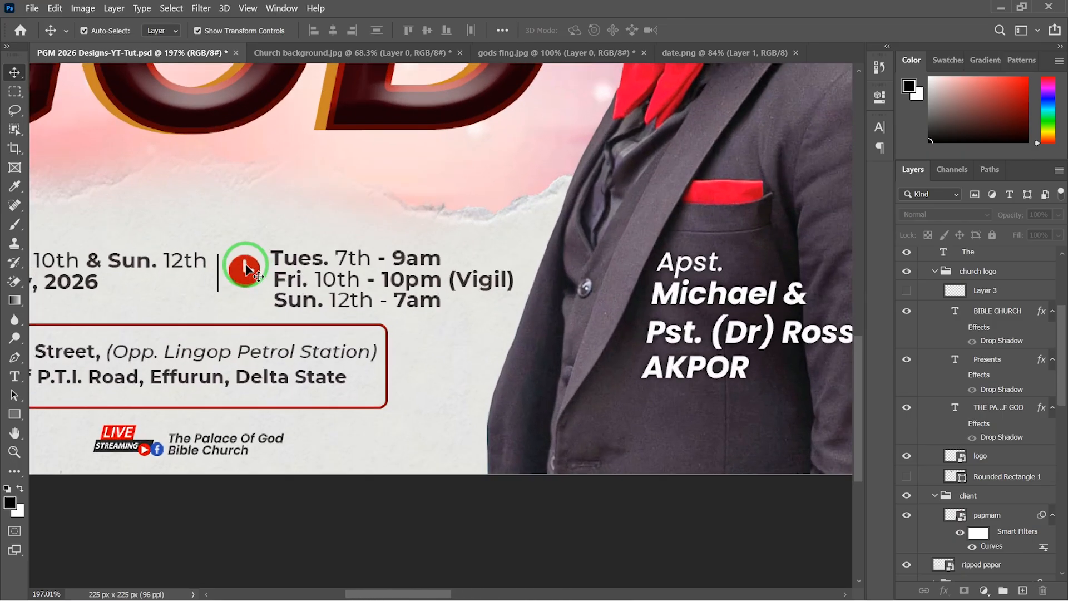
Switch to Chrome and search Google for "clock icon png".
key("super")
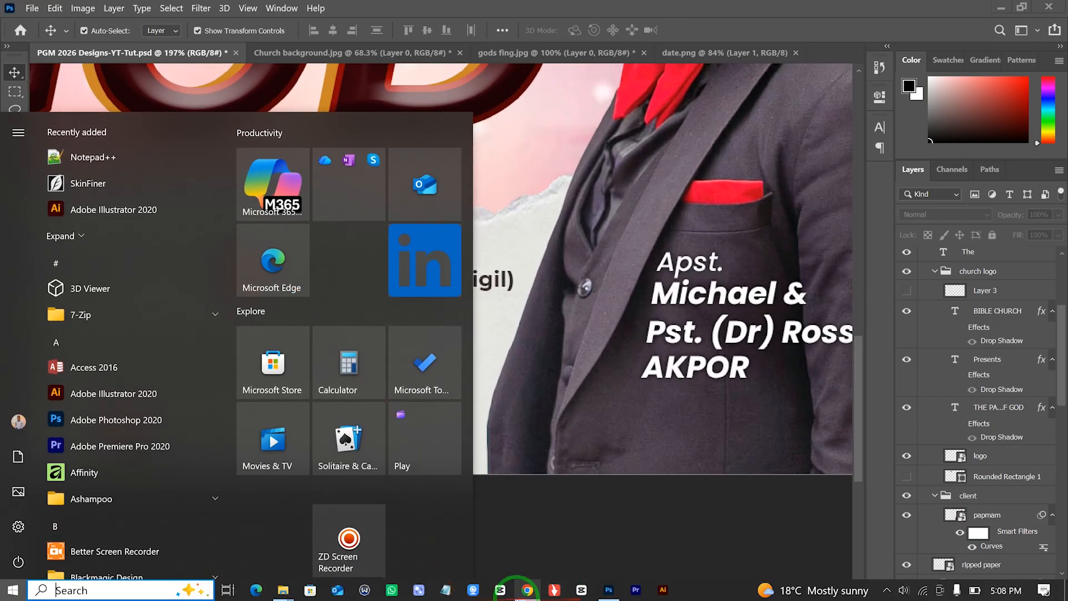
left_click(523, 591)
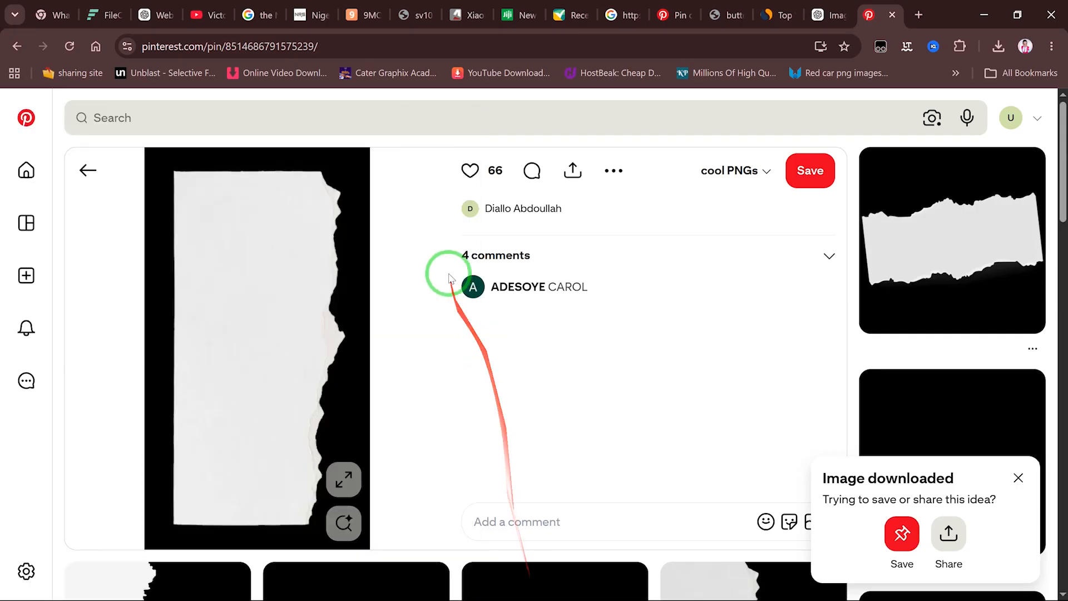
left_click(156, 116)
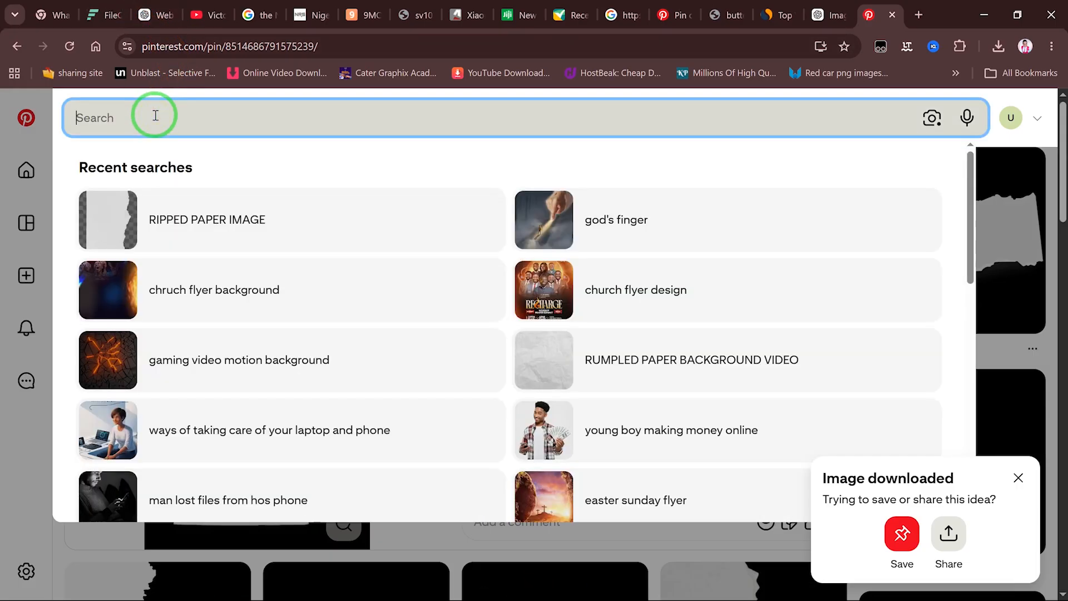
left_click(736, 45)
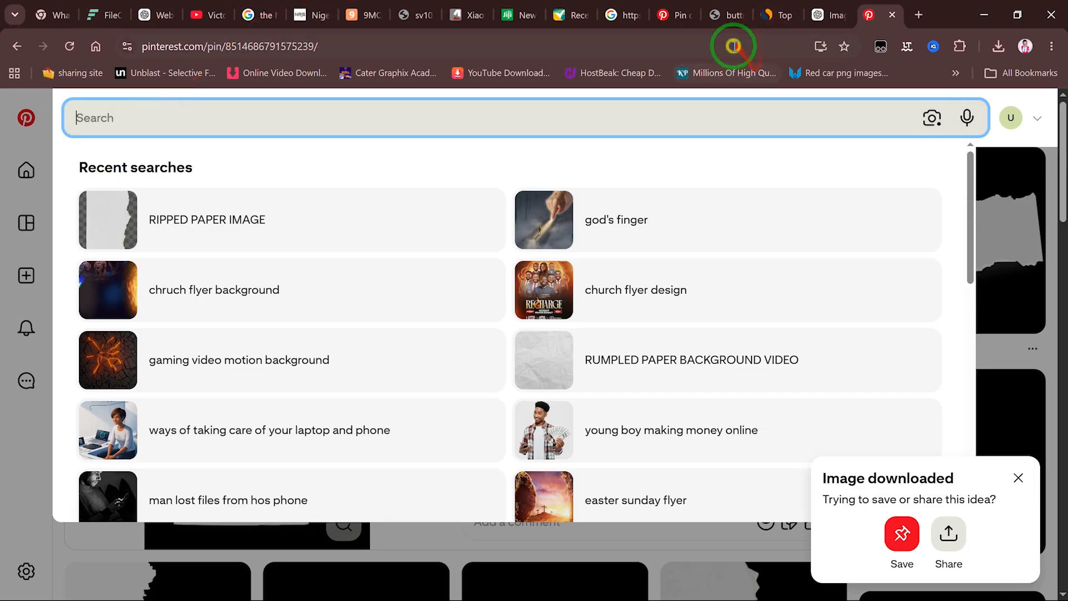
type("clock")
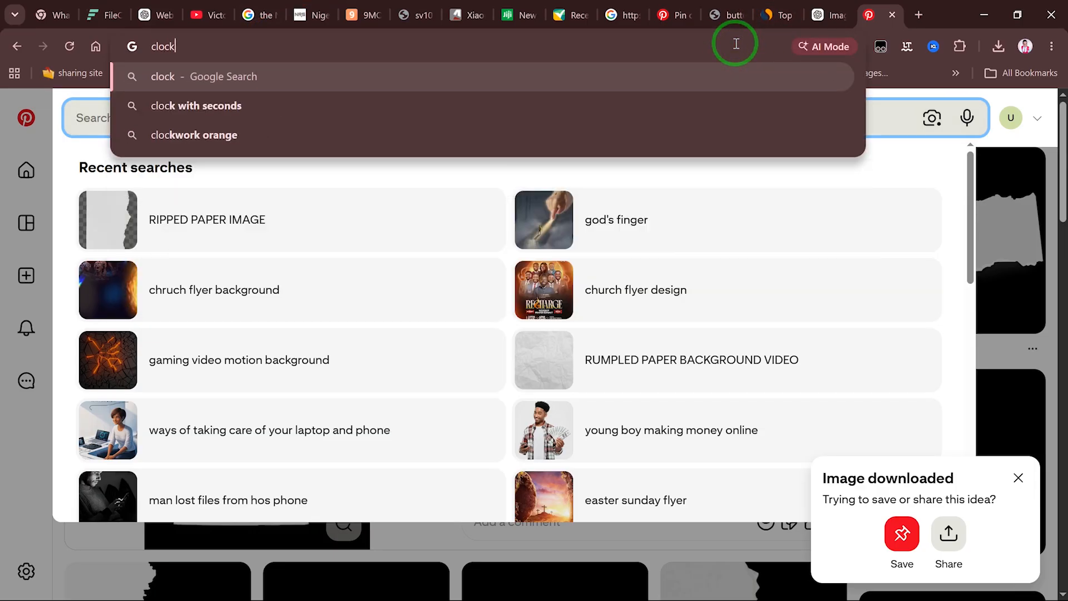
type(" ic")
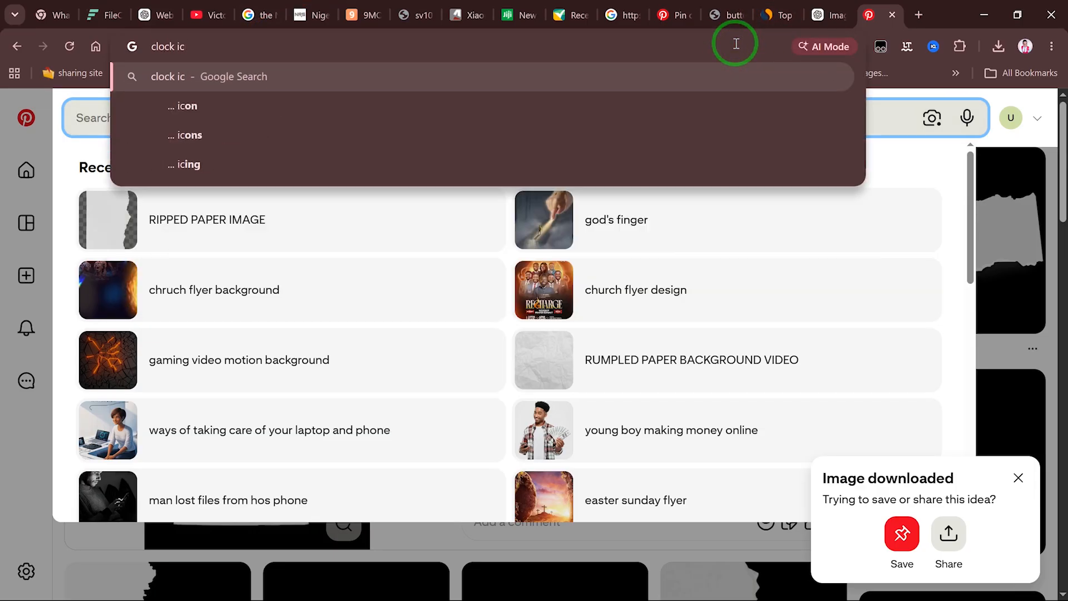
type("on png")
key("Return")
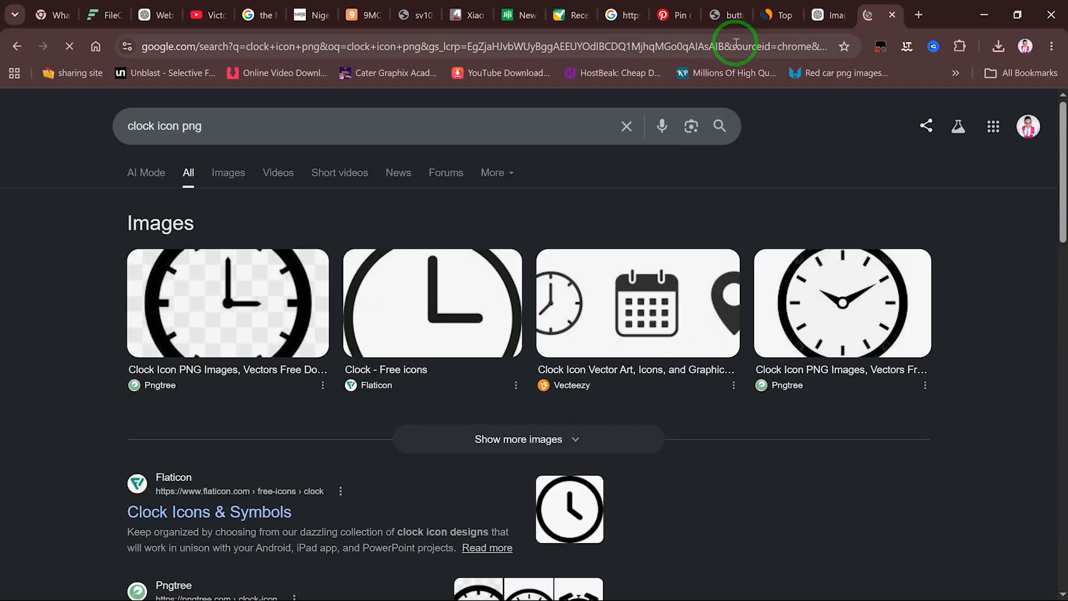
Look through the clock icon results, open Flaticon's Clock Icons & Symbols page and browse its icons.
scroll(417, 327, "down", 7)
scroll(328, 353, "up", 7)
scroll(228, 466, "down", 5)
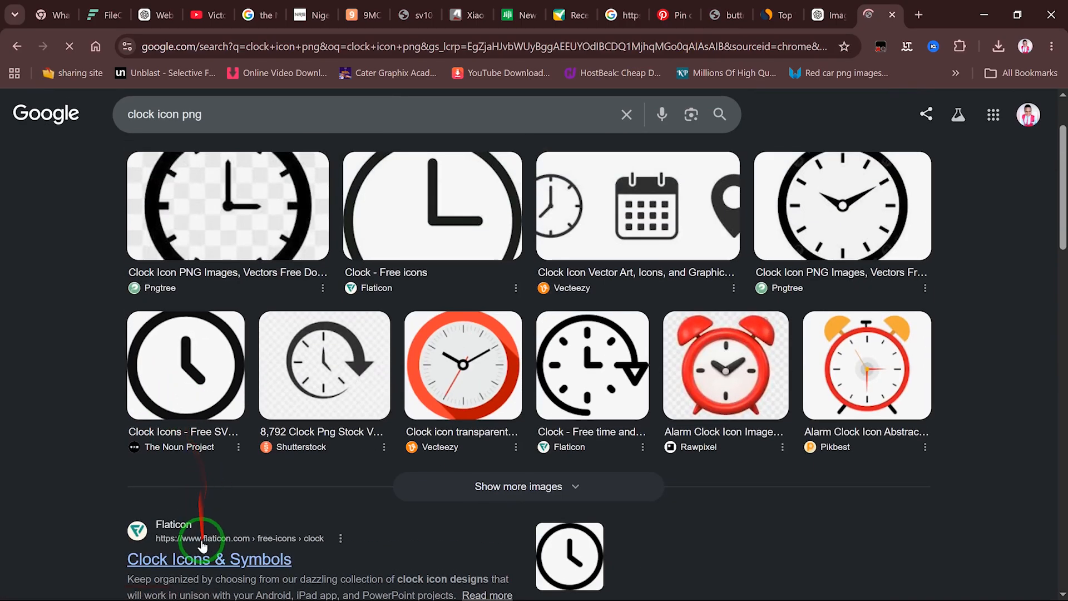
left_click(199, 558)
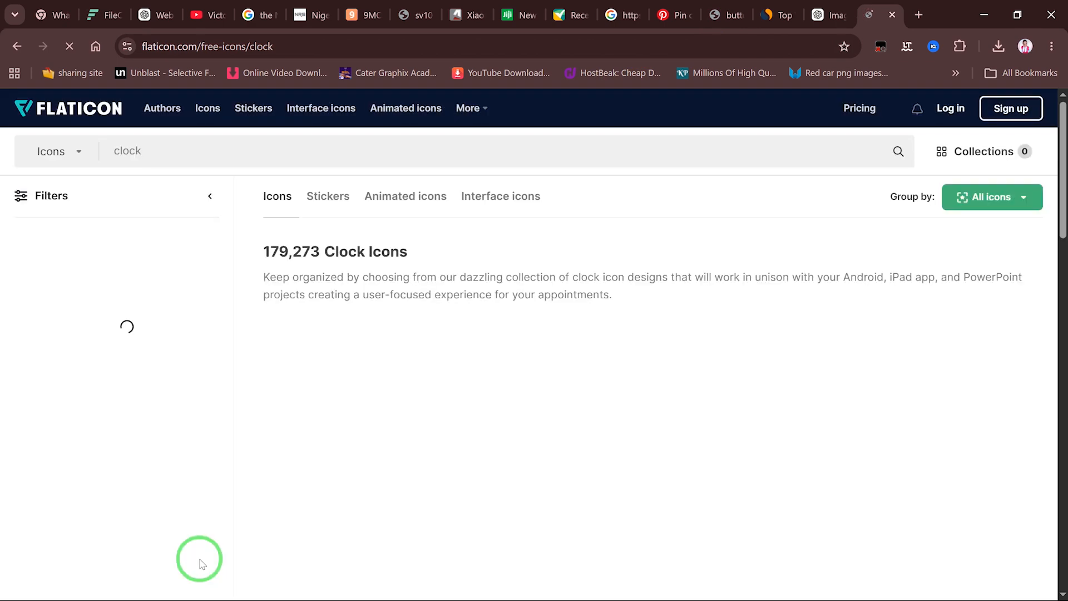
scroll(668, 578, "down", 5)
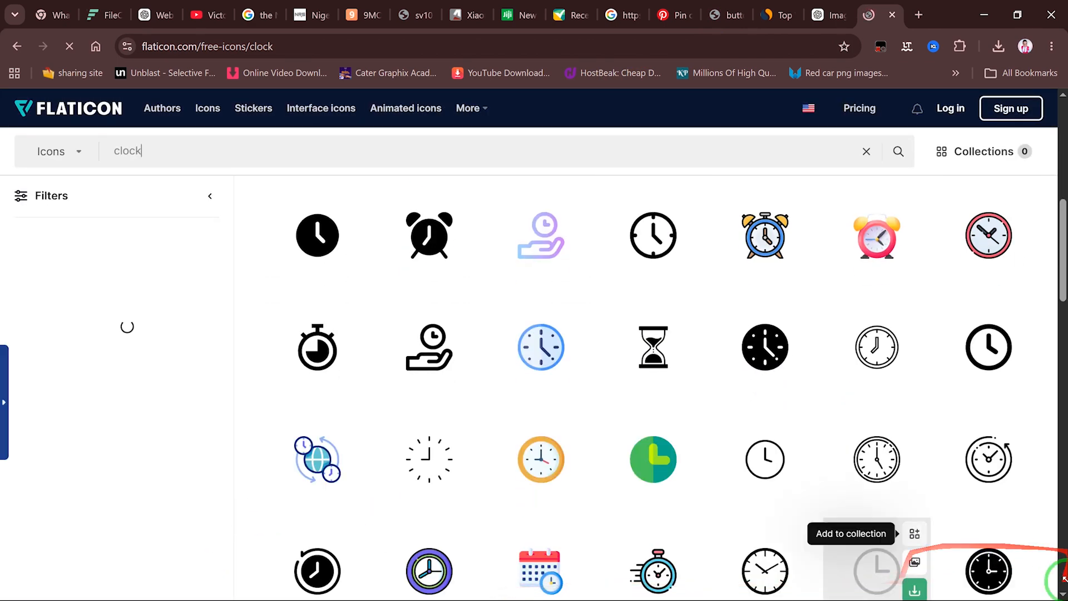
scroll(550, 286, "up", 5)
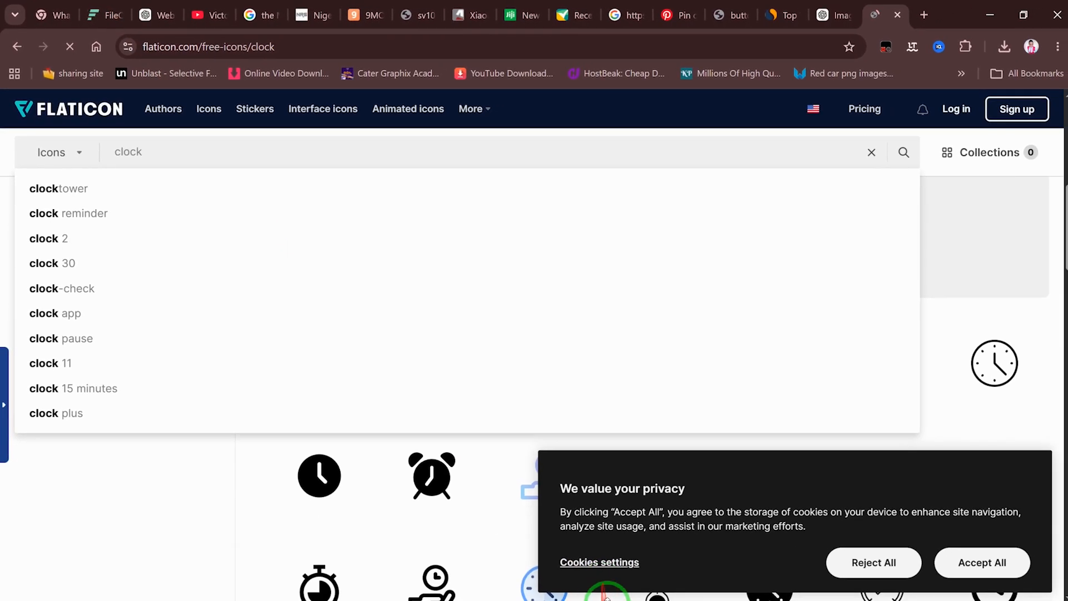
Switch back to Photoshop and compare the "finger of God" reference artboard with Artboard 1.
key("super")
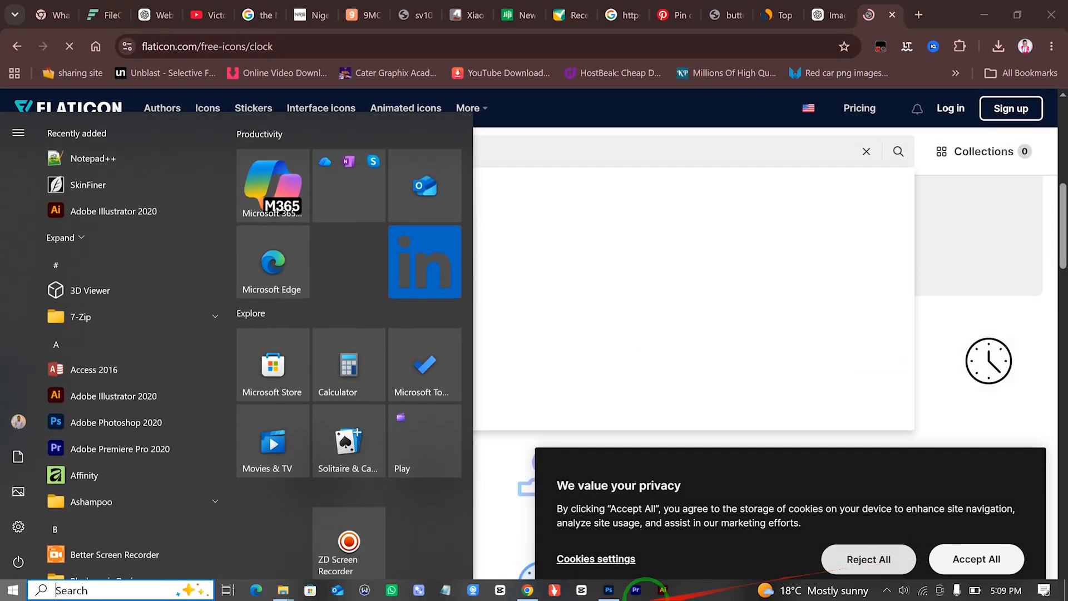
left_click(610, 588)
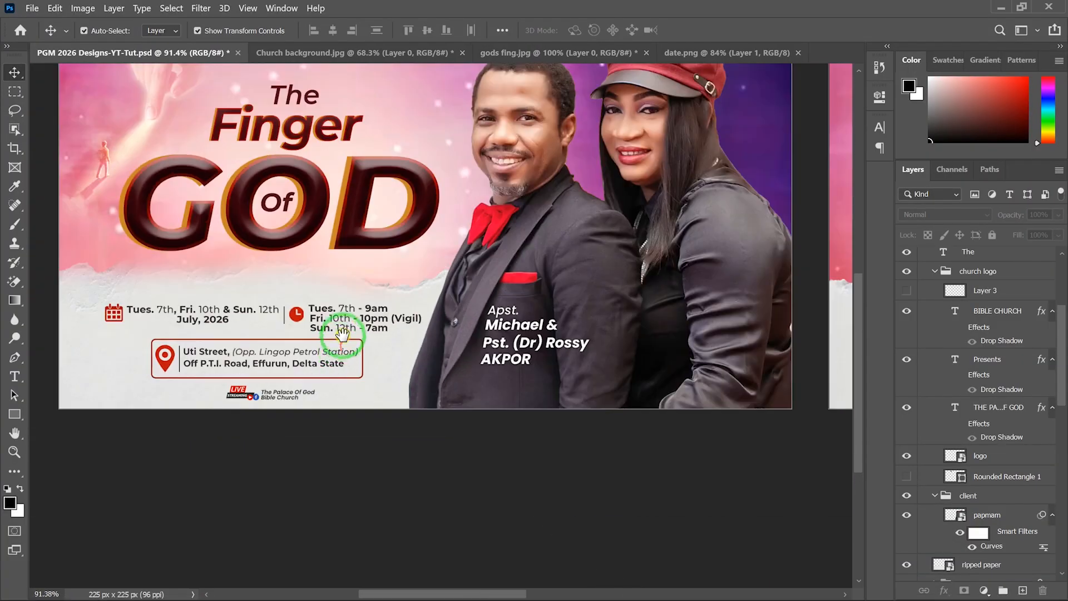
left_click_drag(343, 336, 404, 436)
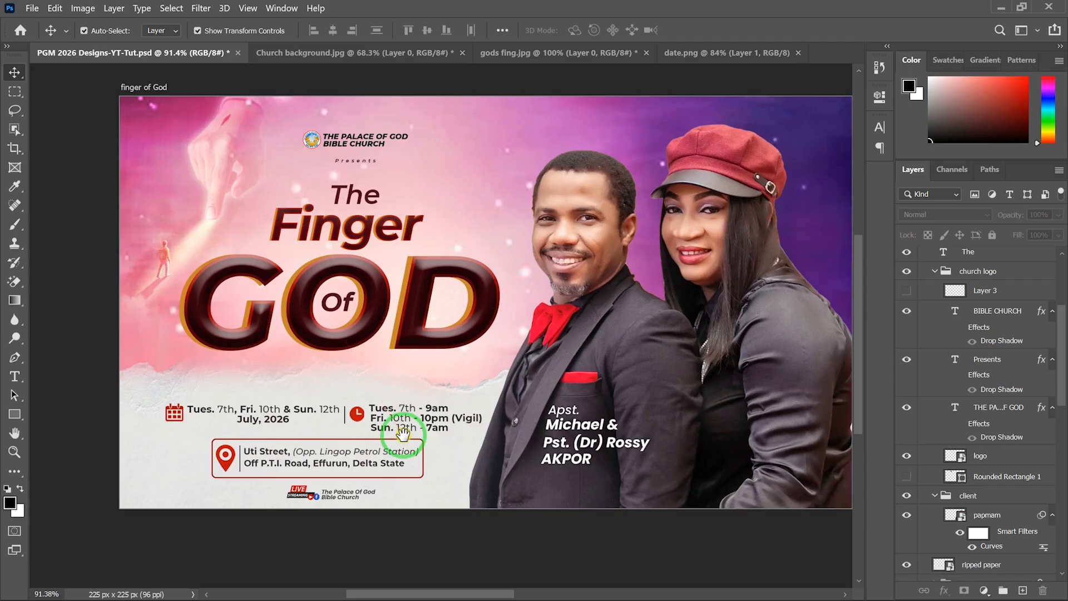
scroll(372, 271, "down", 3)
scroll(371, 272, "up", 3)
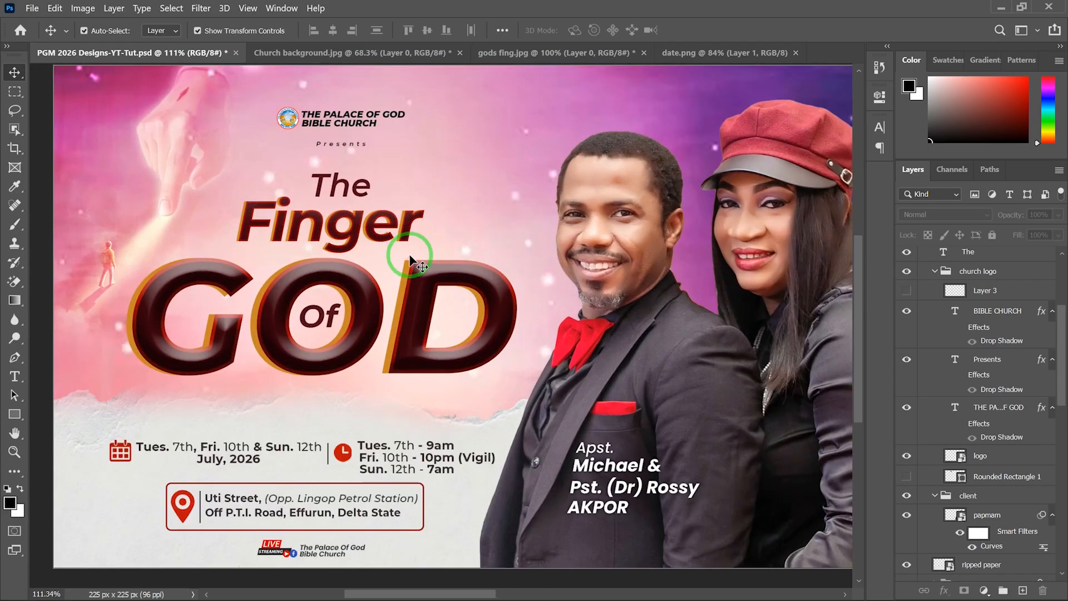
left_click_drag(539, 267, 457, 279)
scroll(477, 238, "down", 3)
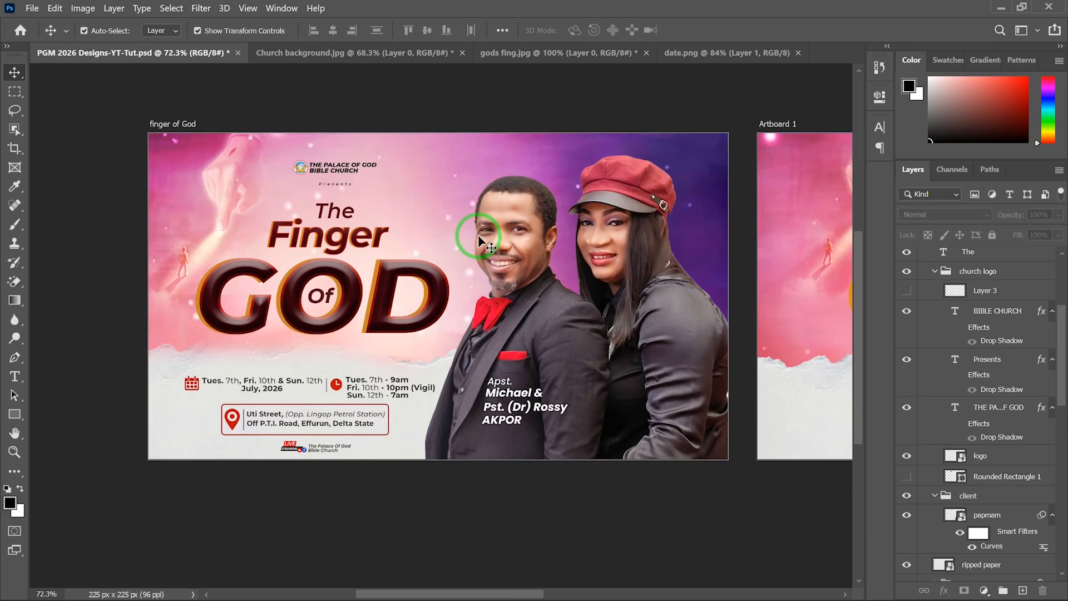
left_click_drag(620, 291, 395, 267)
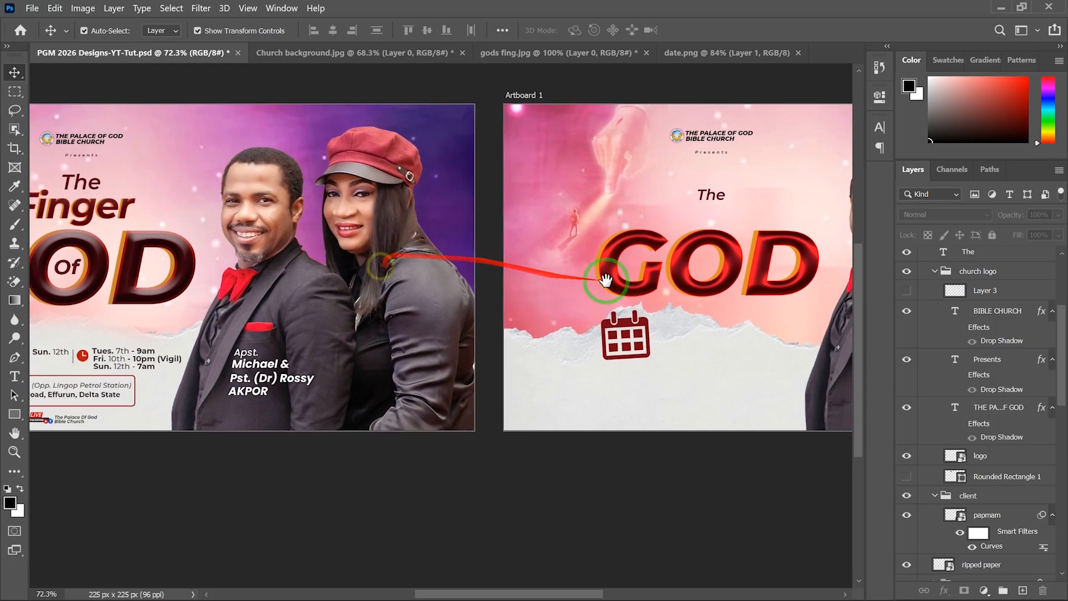
scroll(613, 268, "down", 4)
left_click_drag(751, 295, 662, 317)
left_click_drag(730, 290, 761, 284)
Examine the live streaming badge and the church name beside it on the "finger of God" artboard.
scroll(329, 209, "up", 6)
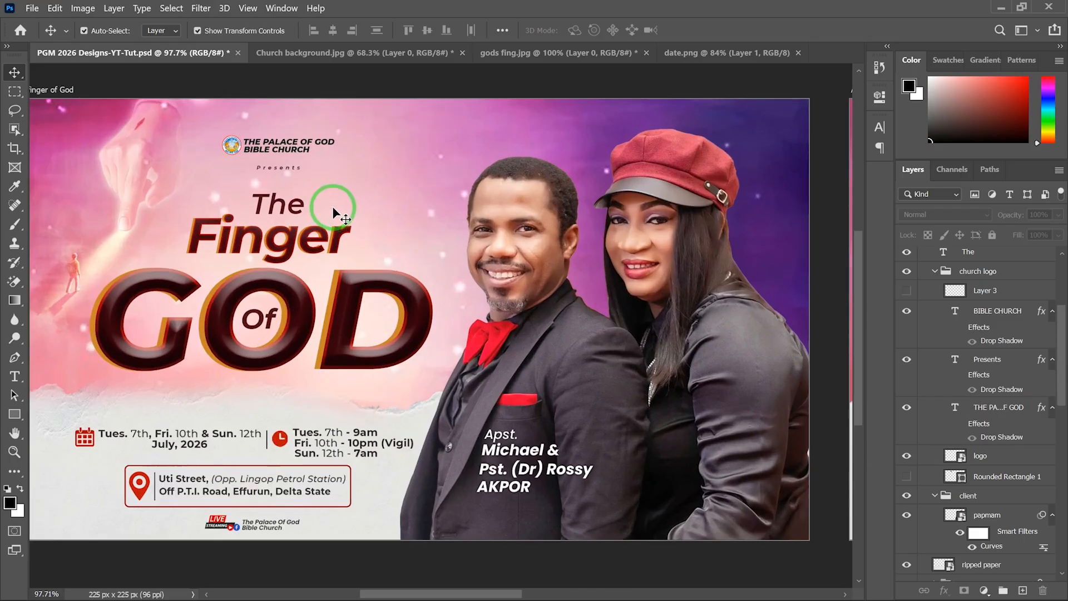
scroll(241, 535, "up", 3)
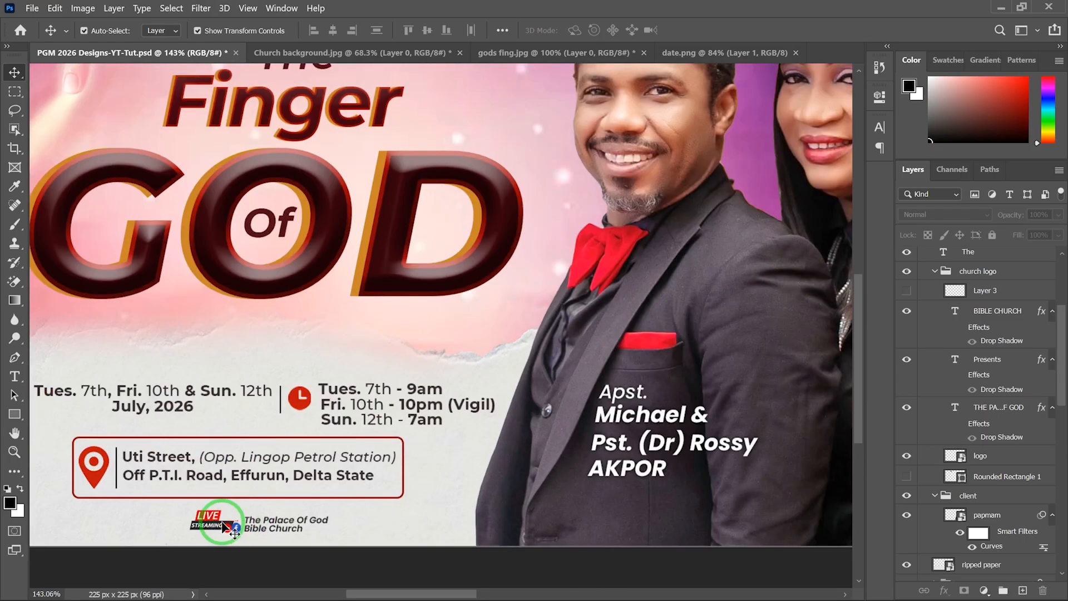
scroll(228, 528, "up", 2)
scroll(227, 535, "up", 2)
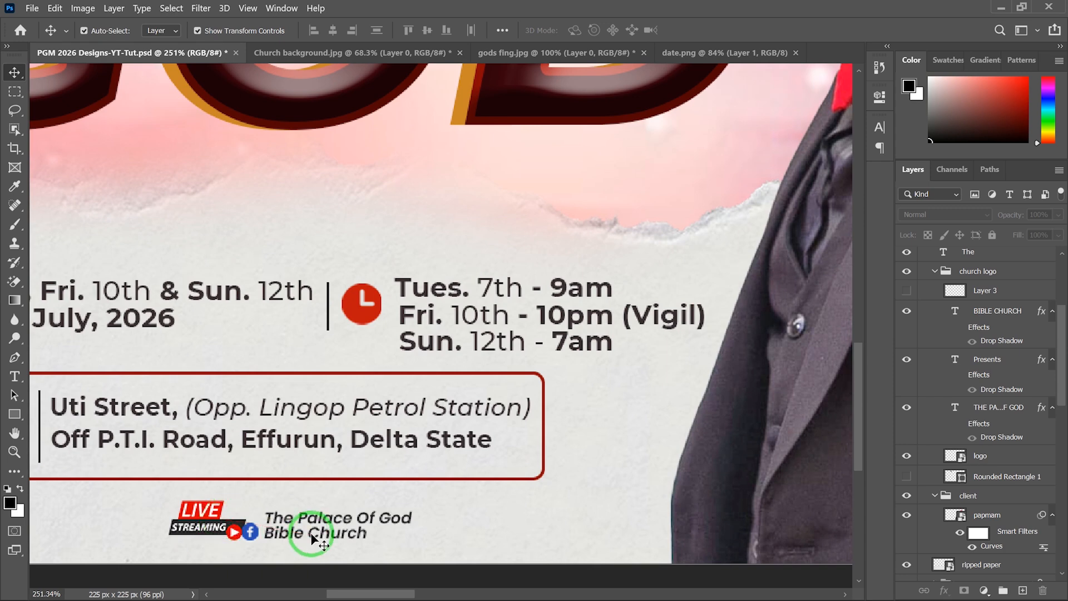
key("super")
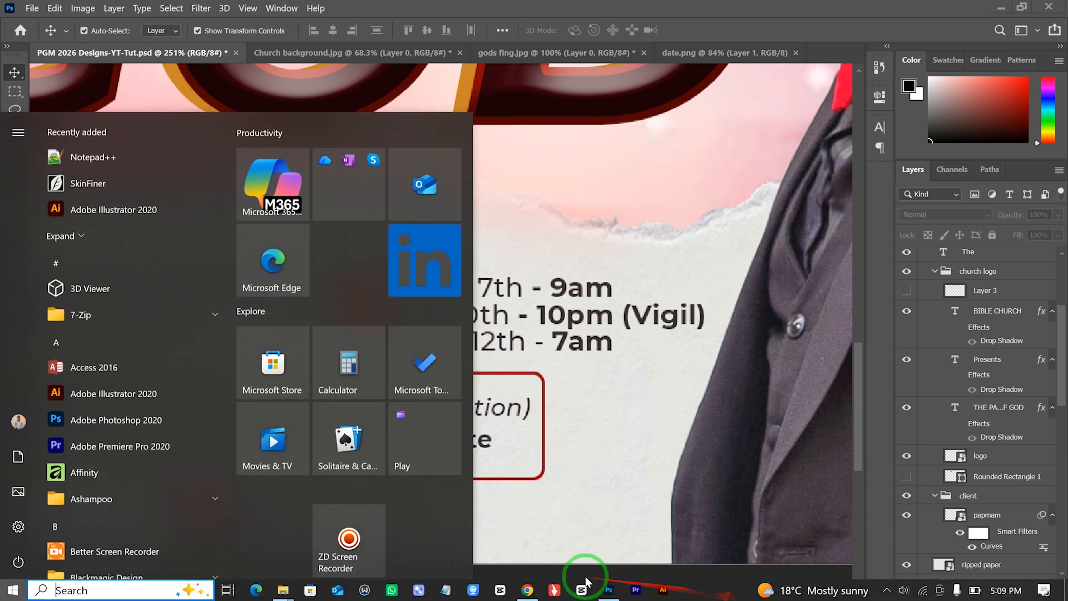
left_click(573, 509)
scroll(234, 537, "down", 2)
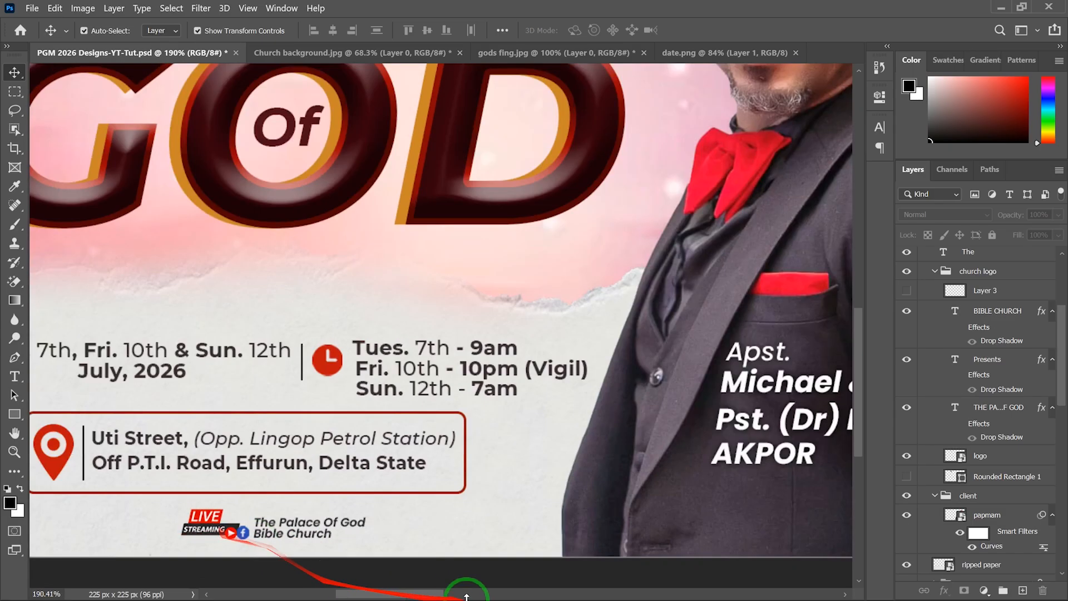
Switch to Chrome and search Google for "youtube livestream icon".
key("super")
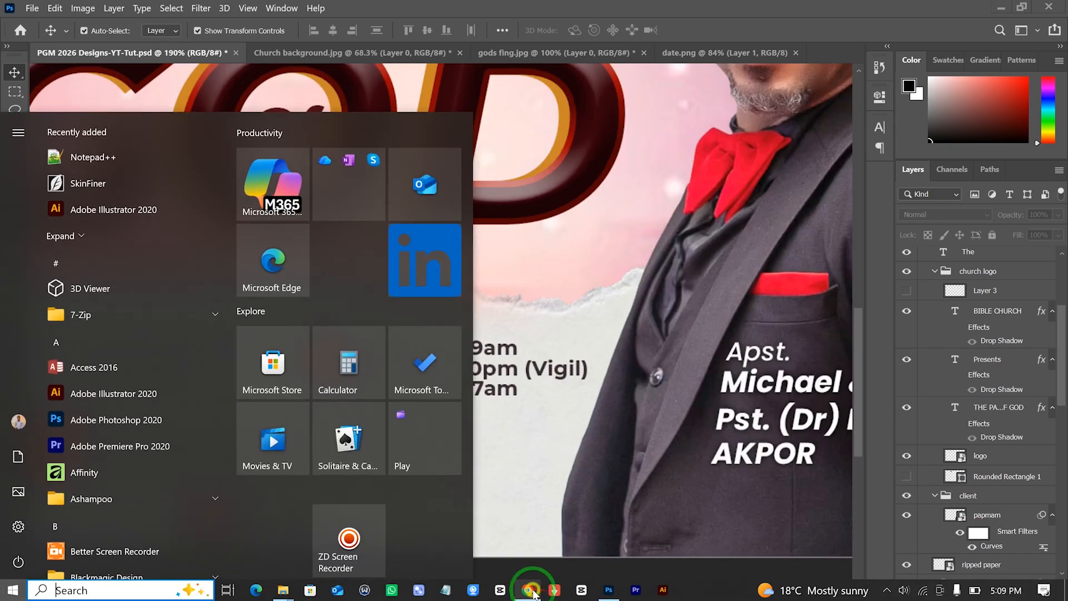
left_click(537, 585)
left_click(445, 46)
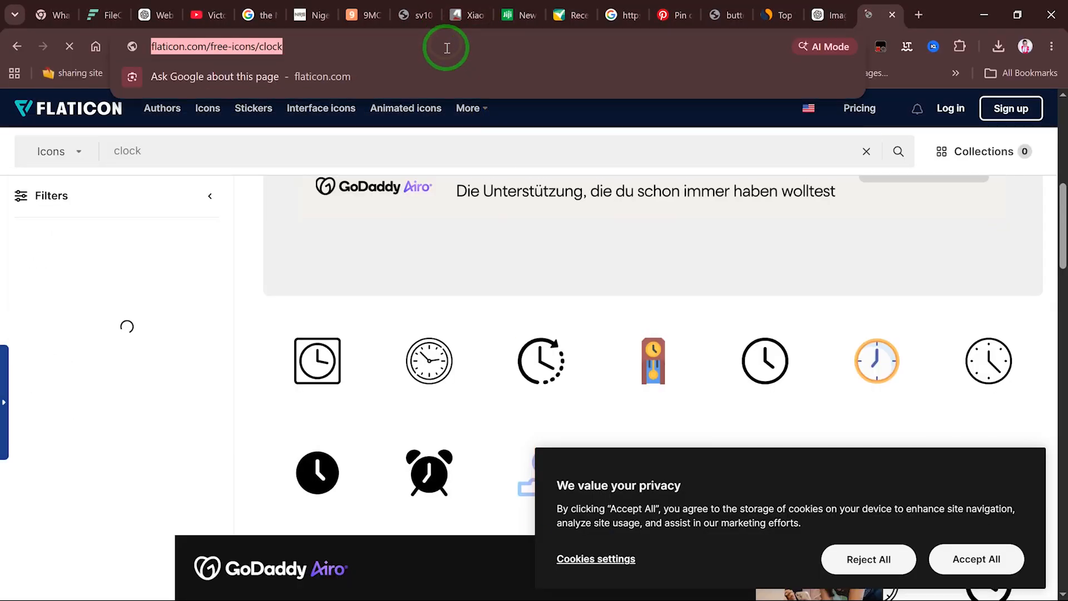
type("youtube ")
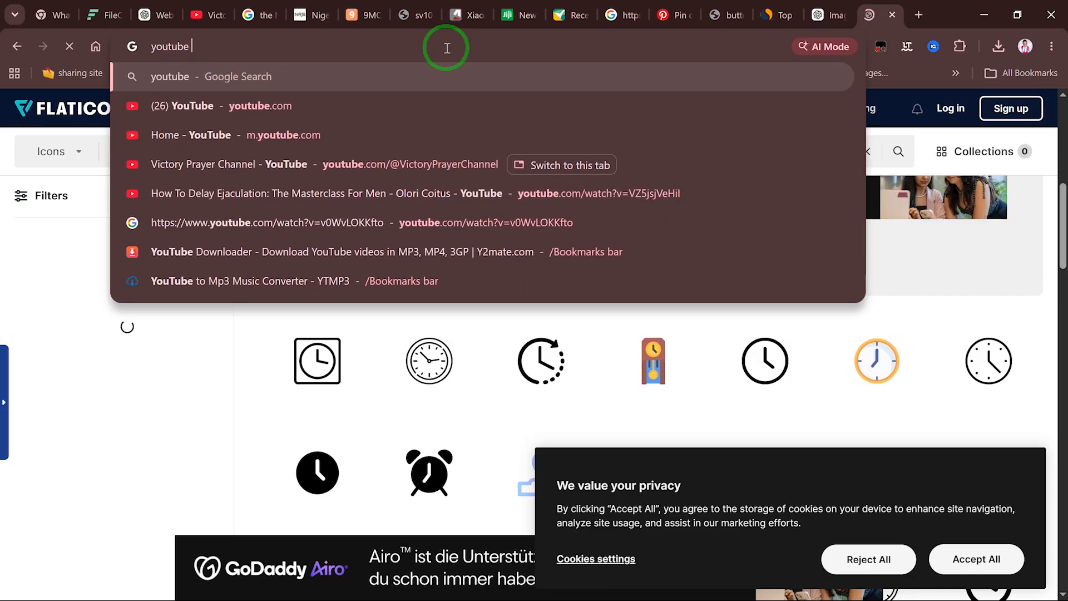
type("livestream ic")
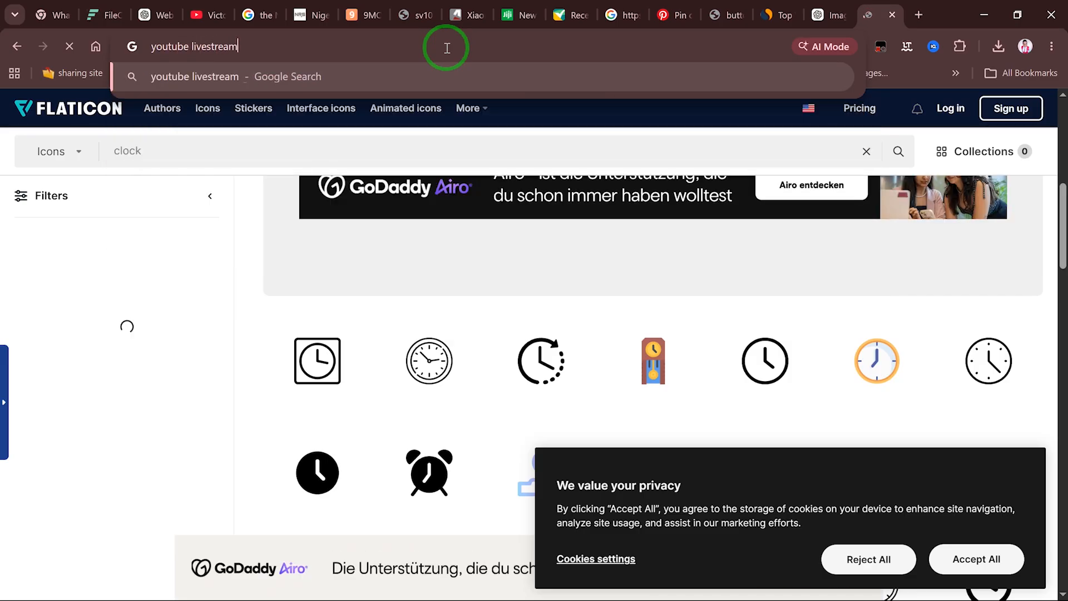
type("on")
key("Return")
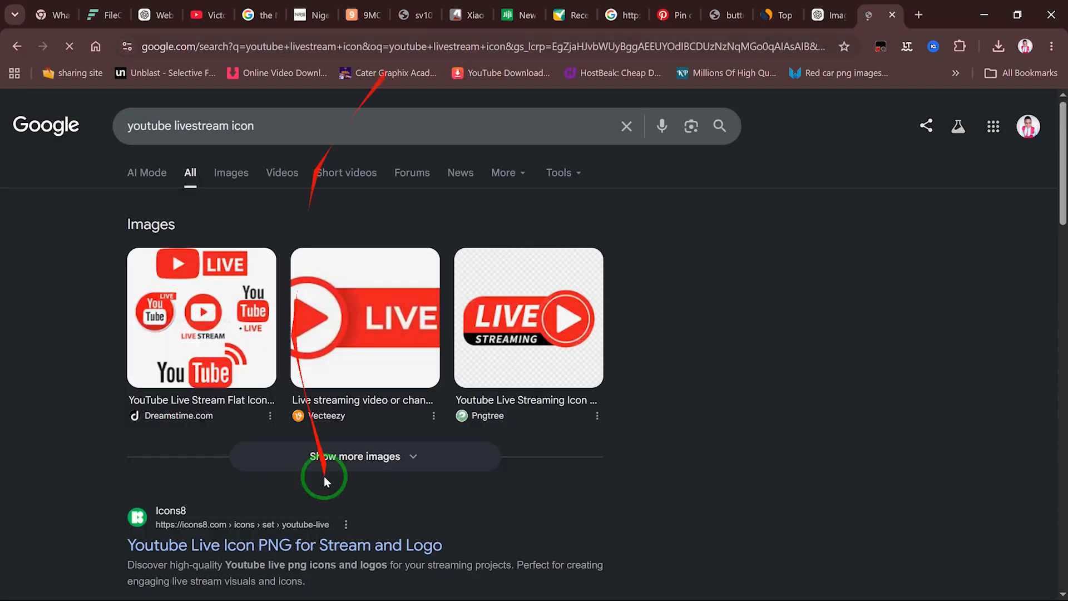
Browse the image results for a YouTube livestream icon suited to the flyer.
scroll(353, 490, "down", 7)
scroll(358, 470, "up", 5)
scroll(342, 465, "up", 2)
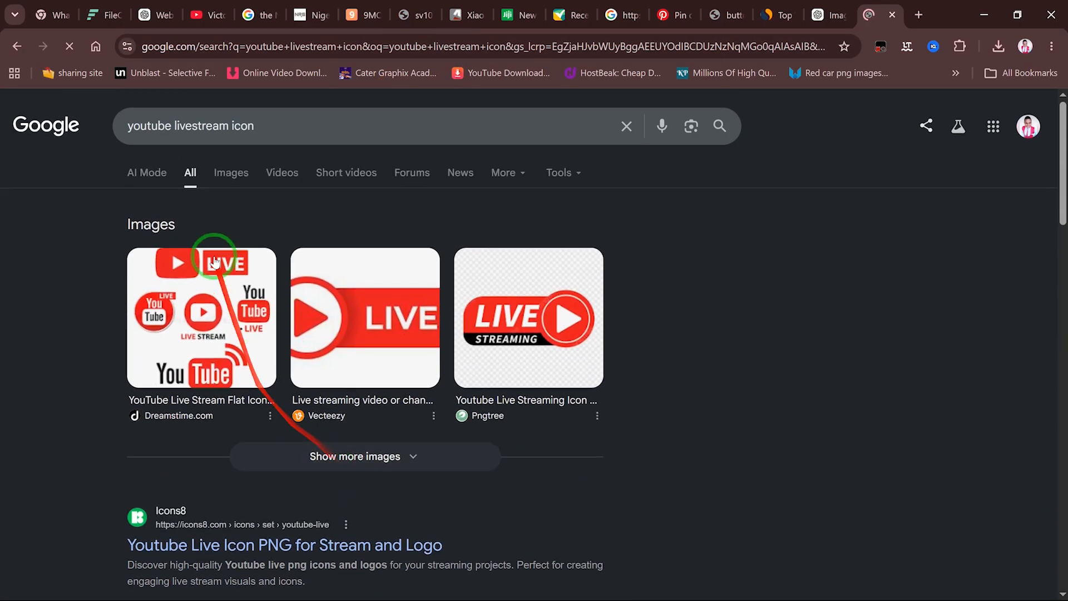
left_click(233, 174)
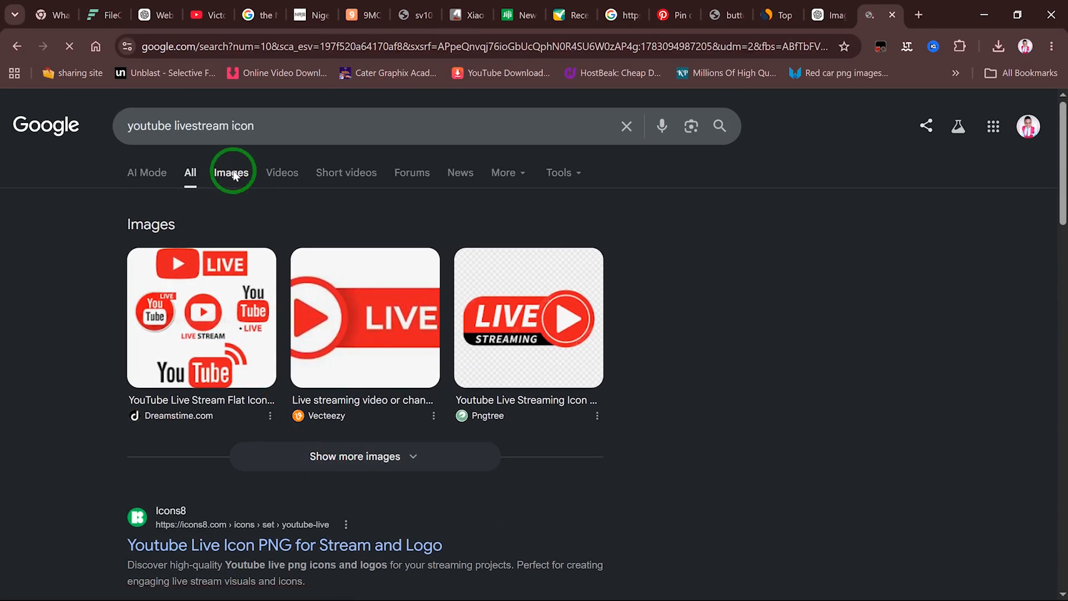
scroll(380, 482, "down", 7)
scroll(381, 478, "down", 10)
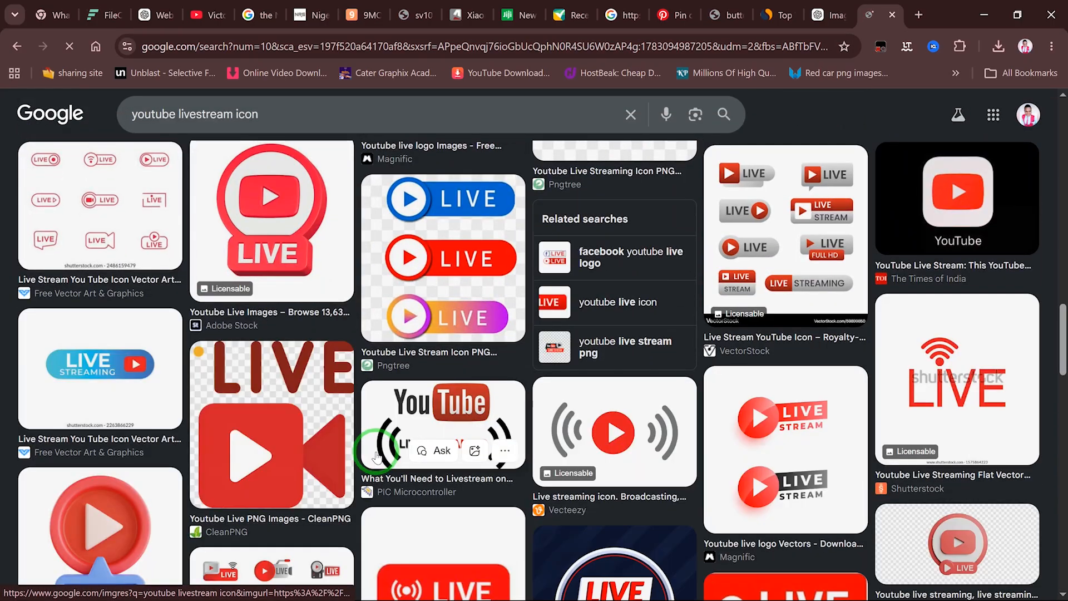
scroll(373, 457, "up", 7)
scroll(368, 457, "up", 5)
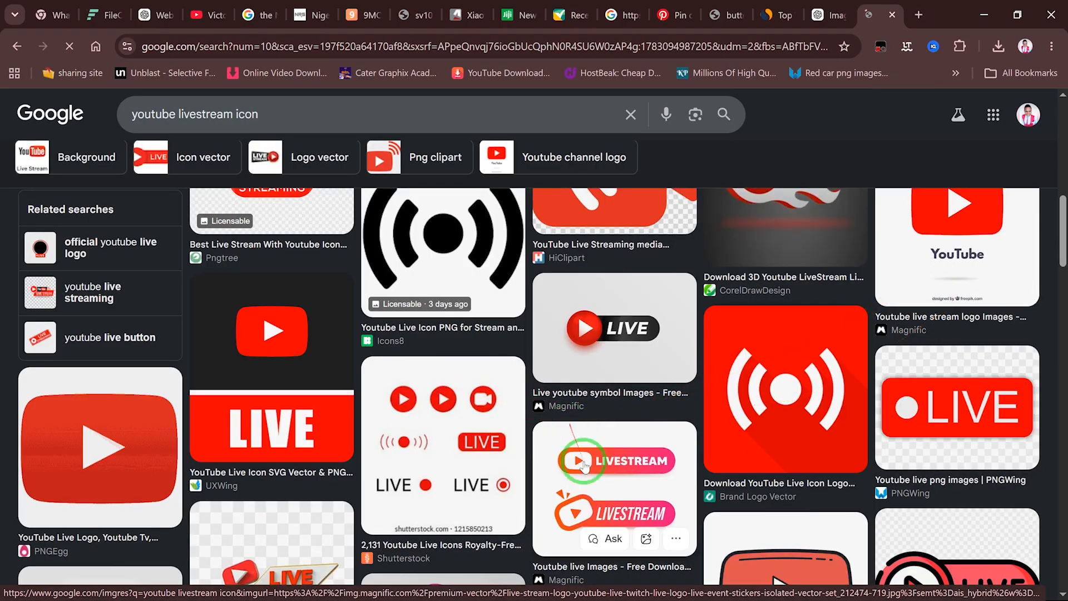
Return to Photoshop and review the finished reference flyer's layout and details against the unfinished Artboard 1.
key("super")
left_click(608, 591)
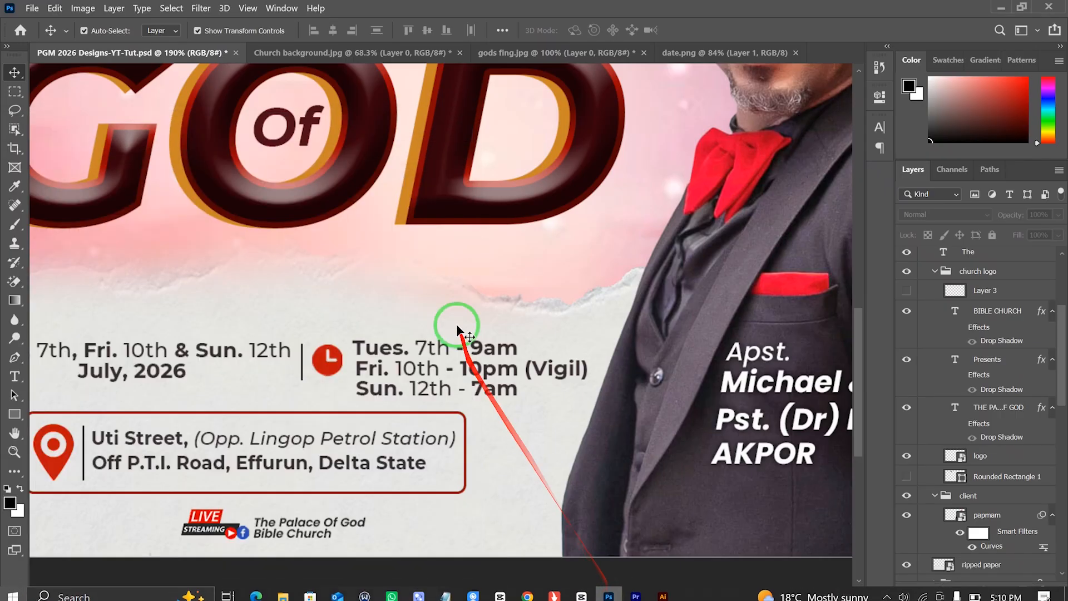
scroll(458, 329, "down", 7)
scroll(378, 329, "down", 3)
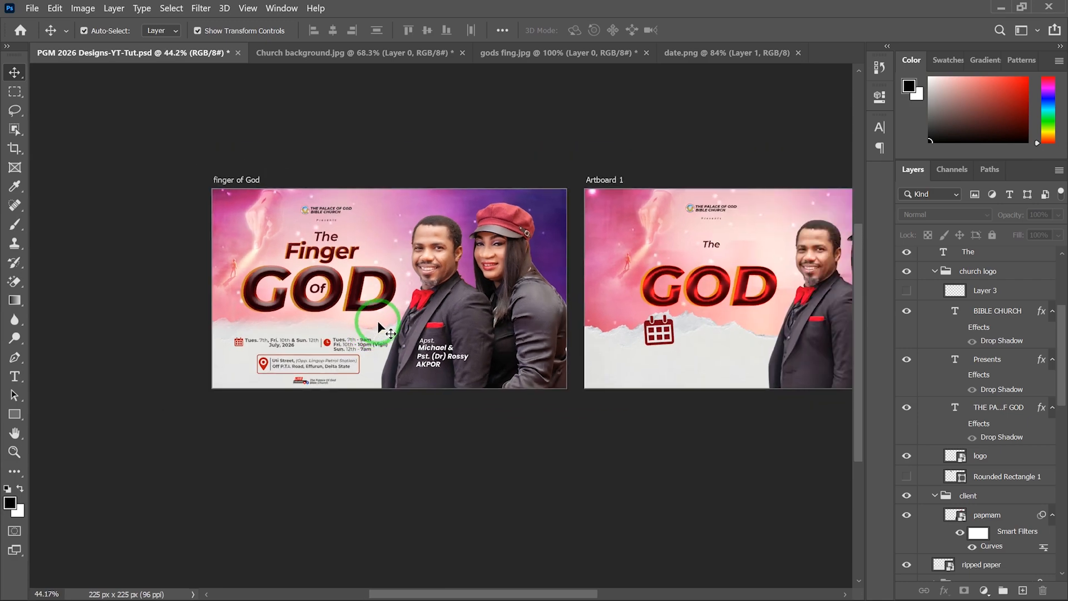
scroll(378, 328, "up", 4)
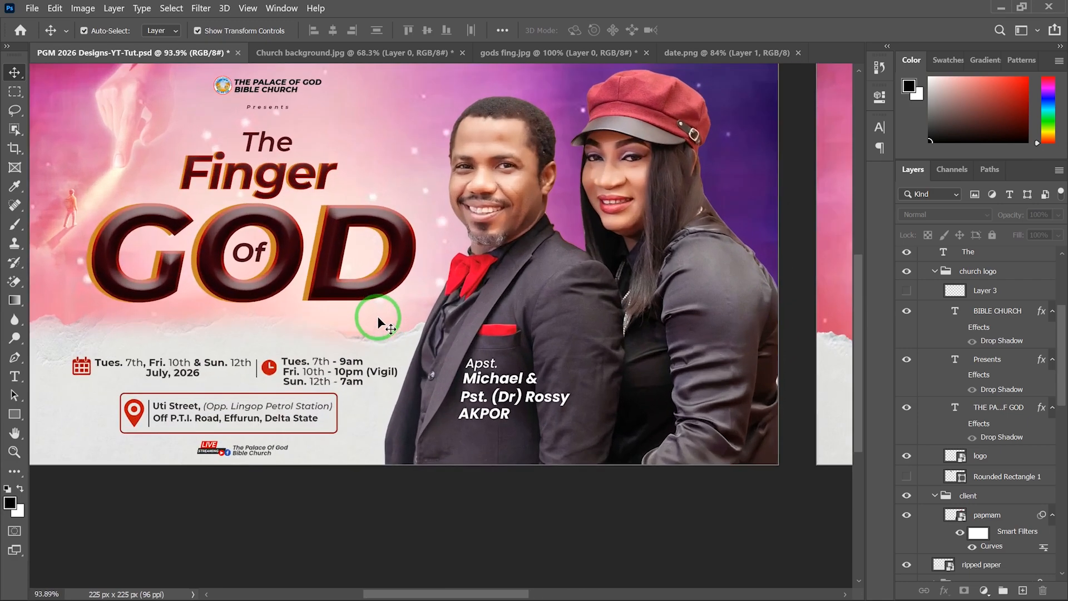
scroll(378, 318, "up", 1)
scroll(385, 325, "down", 2)
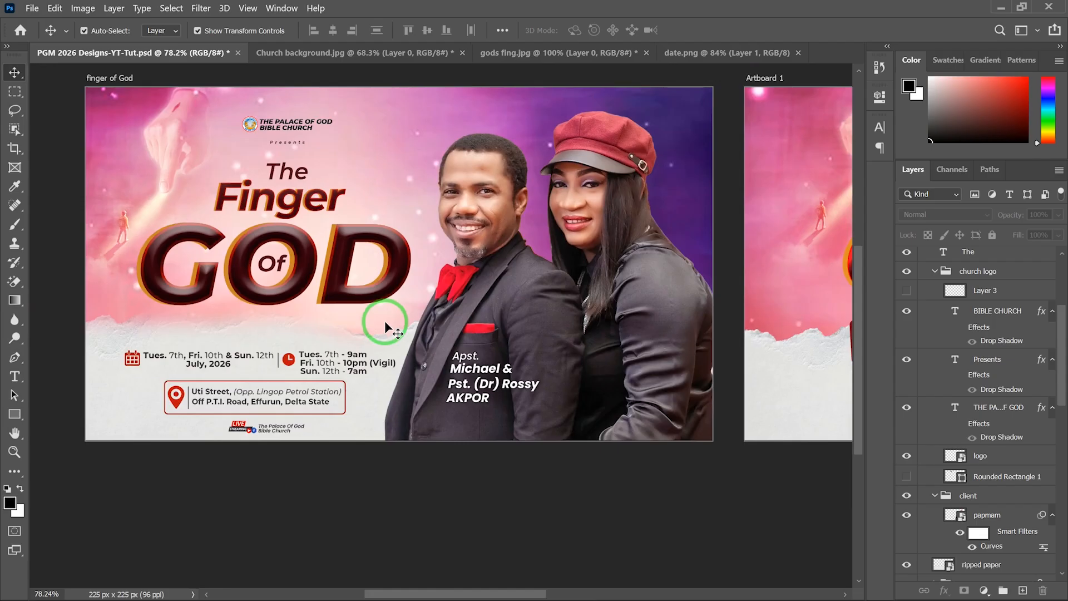
scroll(354, 357, "down", 2)
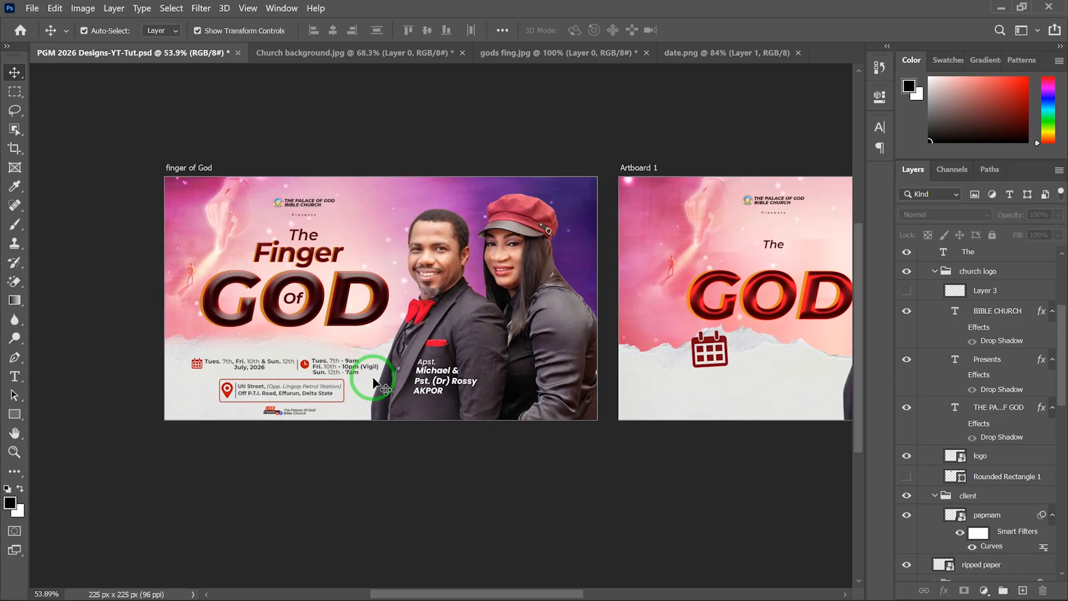
scroll(374, 383, "down", 2)
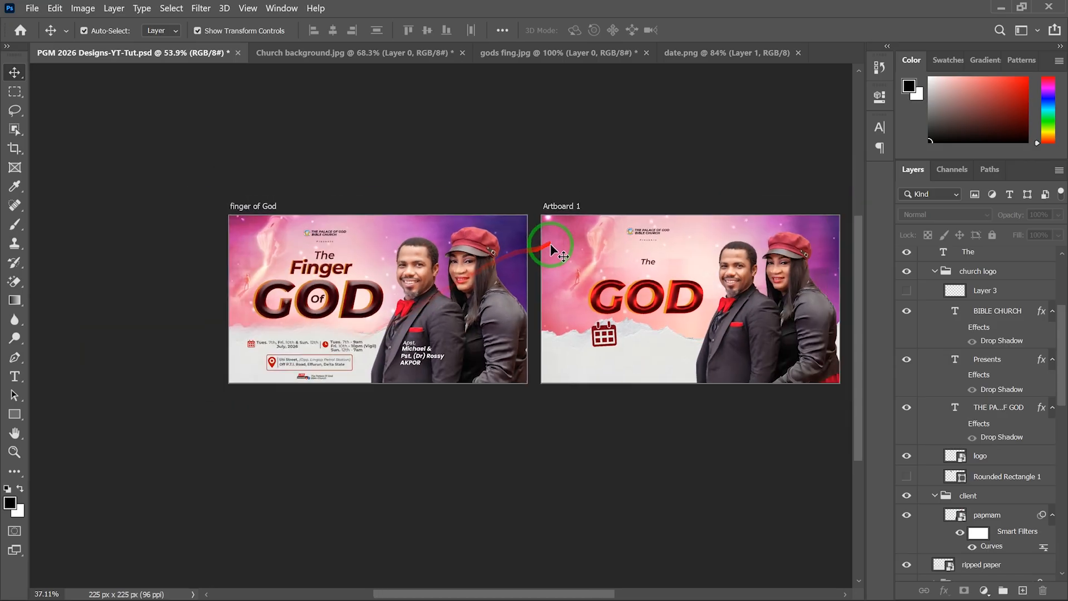
left_click_drag(611, 273, 711, 259)
scroll(477, 292, "up", 2)
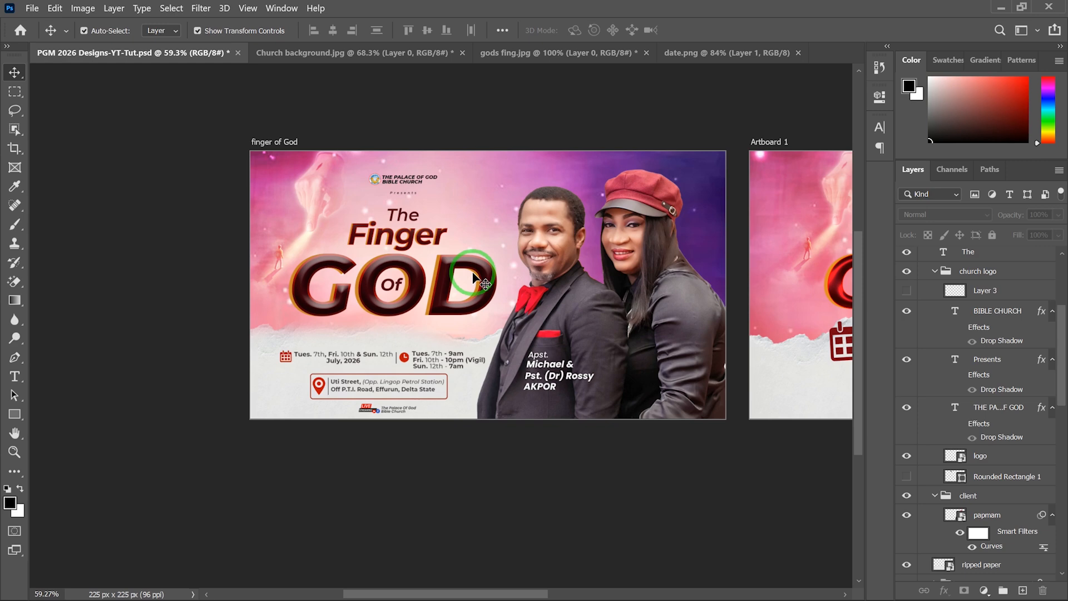
scroll(347, 368, "down", 3)
left_click_drag(385, 344, 400, 352)
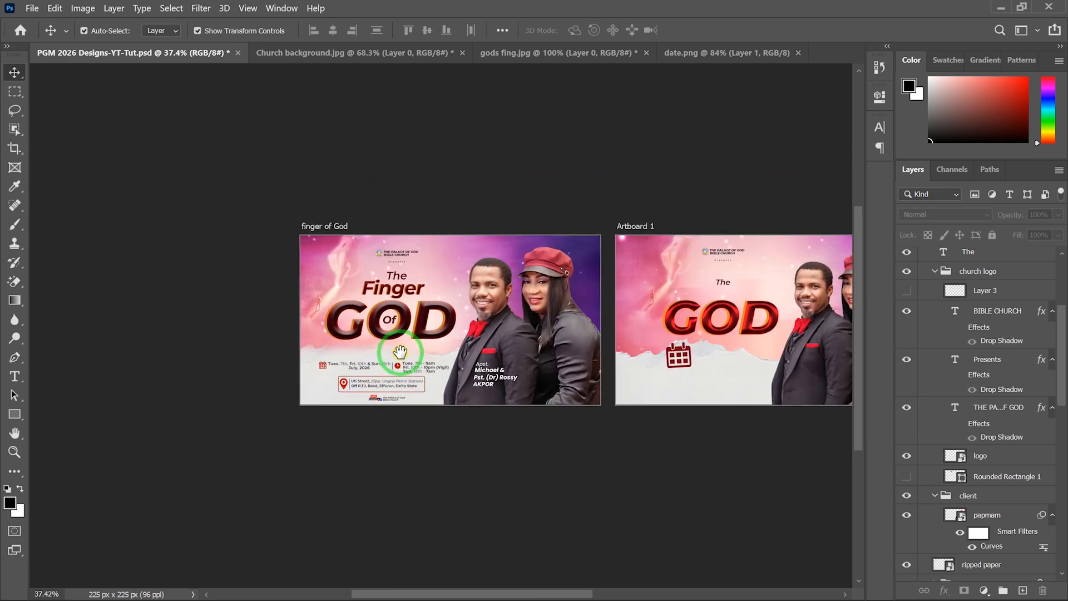
scroll(401, 331, "up", 2)
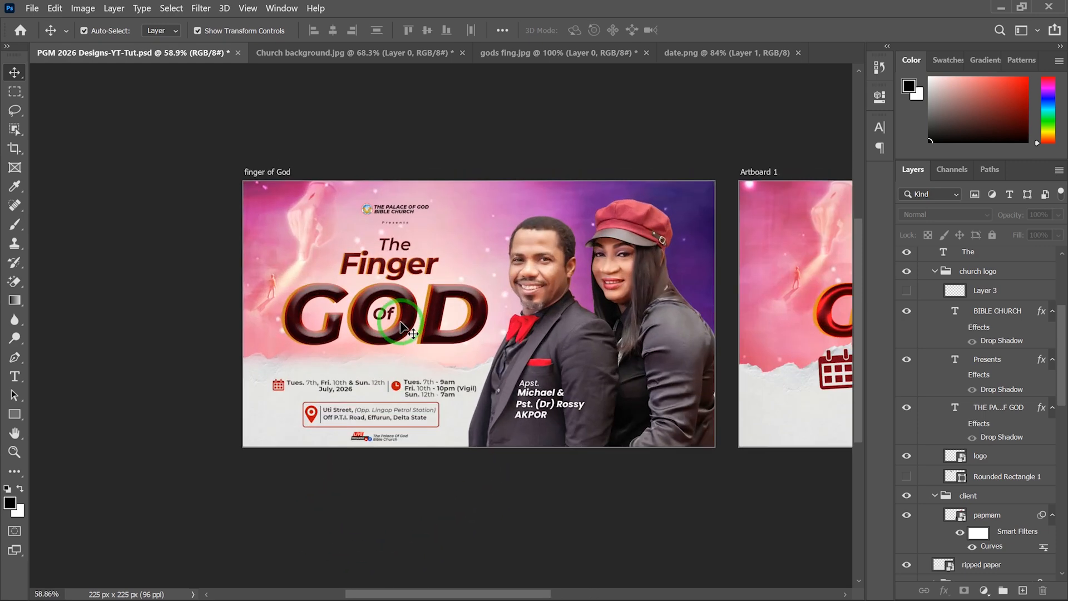